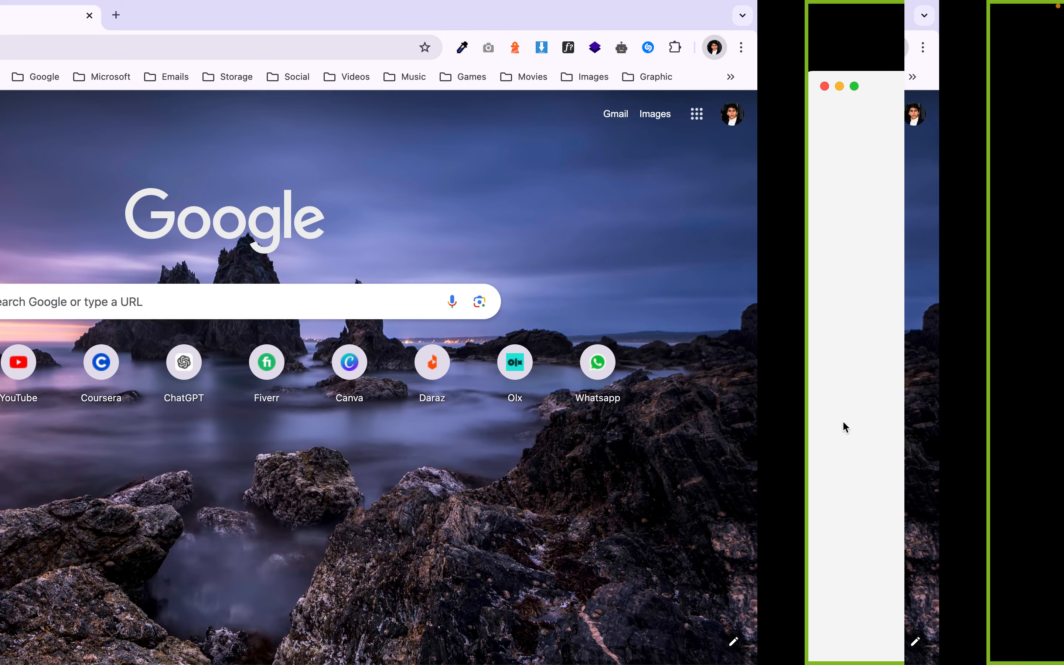
Open the theme Customizer for the Ammals site from its WordPress dashboard
click(143, 81)
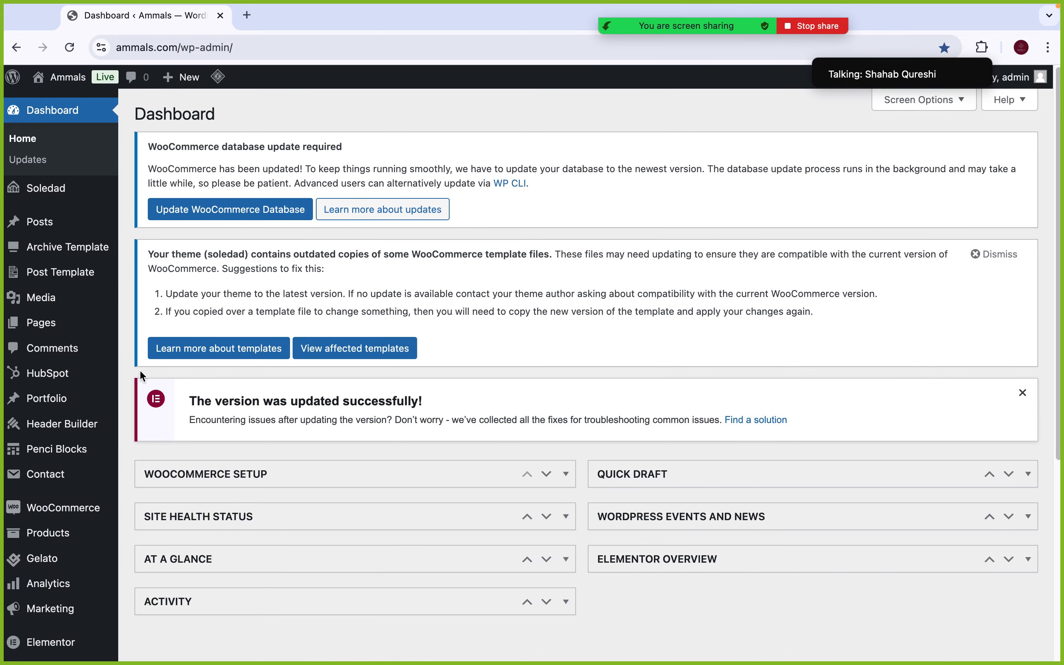
scroll(101, 457, down, 7)
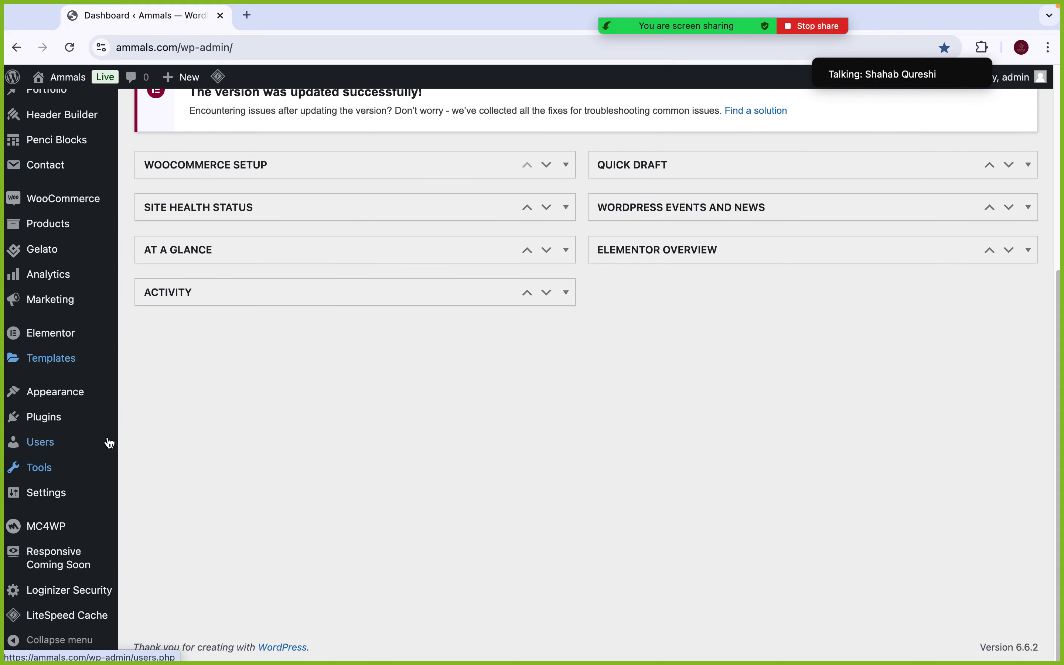
mouse_move(79, 395)
click(155, 447)
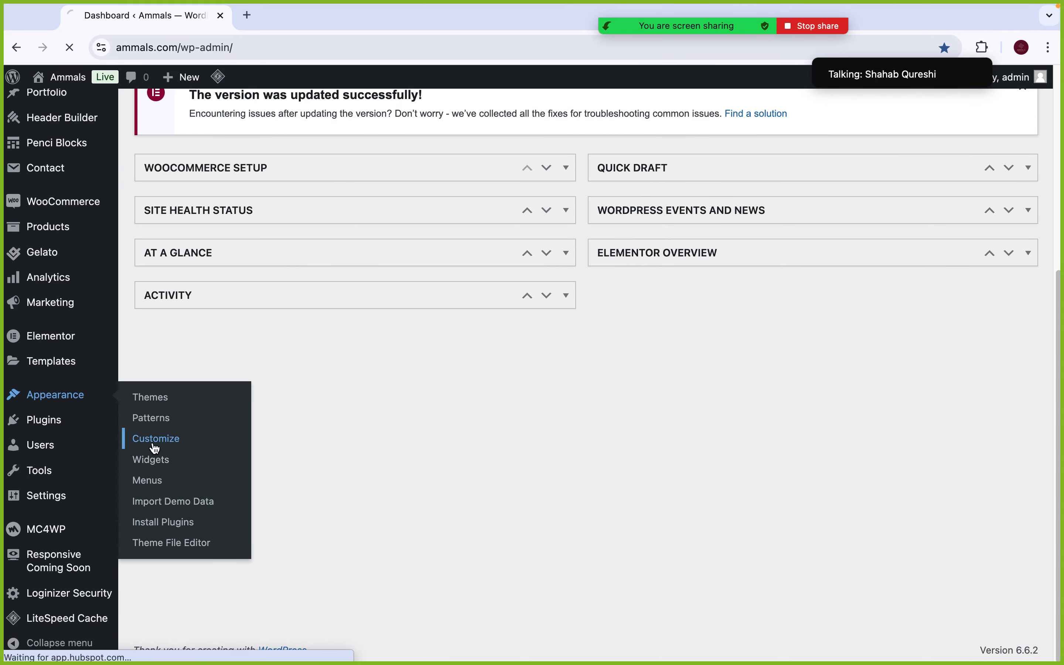
Close the Computribe login tab and review the Computribe site's Customizer sections for comparison
key(ctrl+Left)
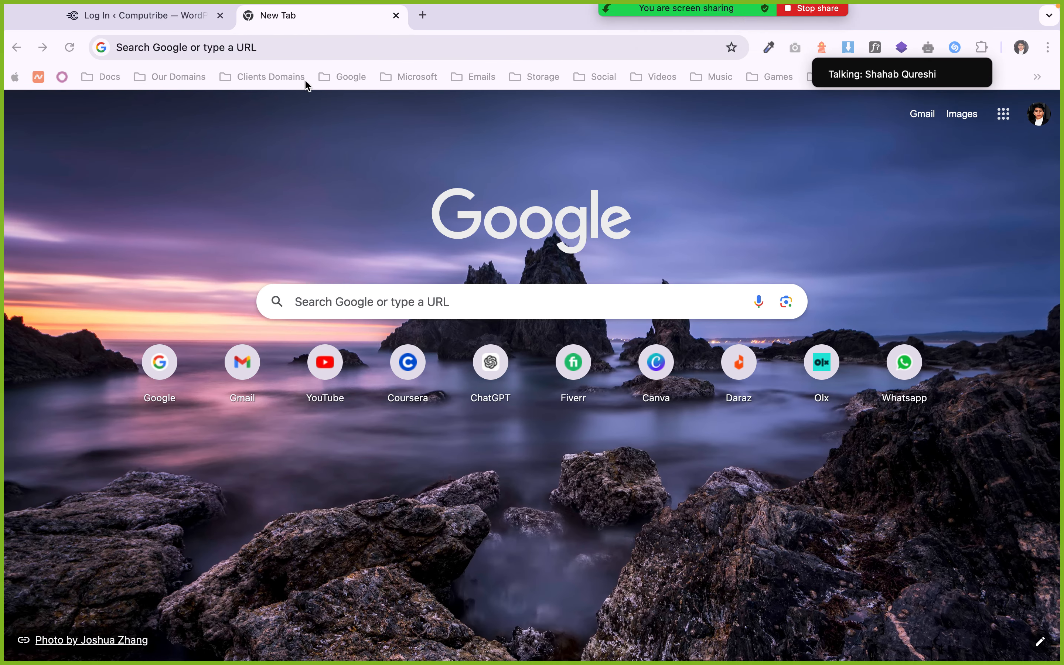
click(220, 16)
key(ctrl+Left)
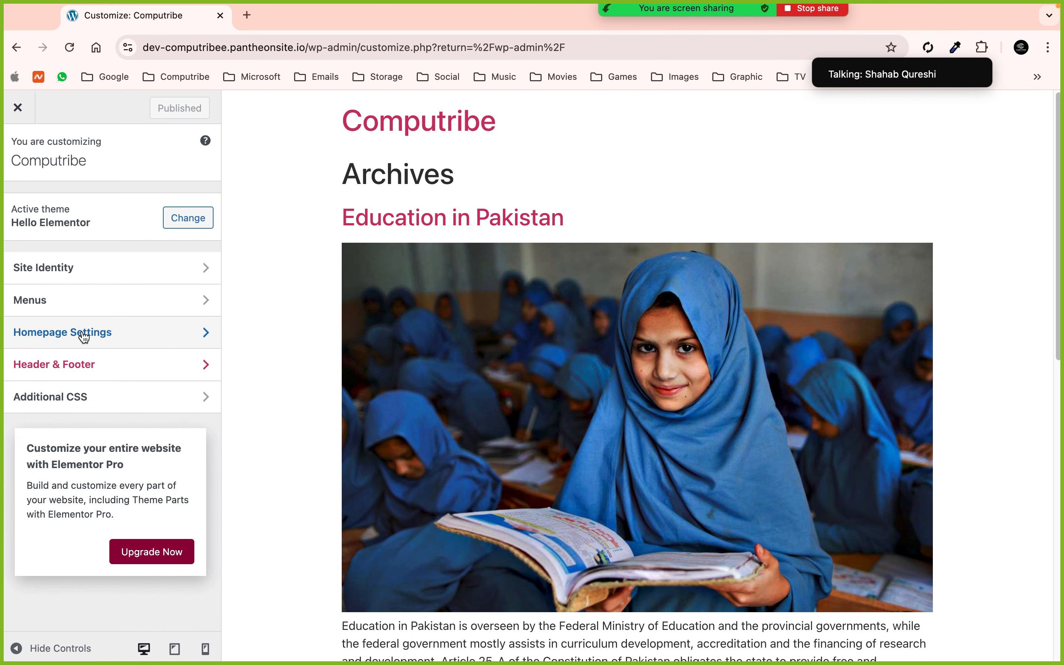
click(70, 368)
key(ctrl+Right)
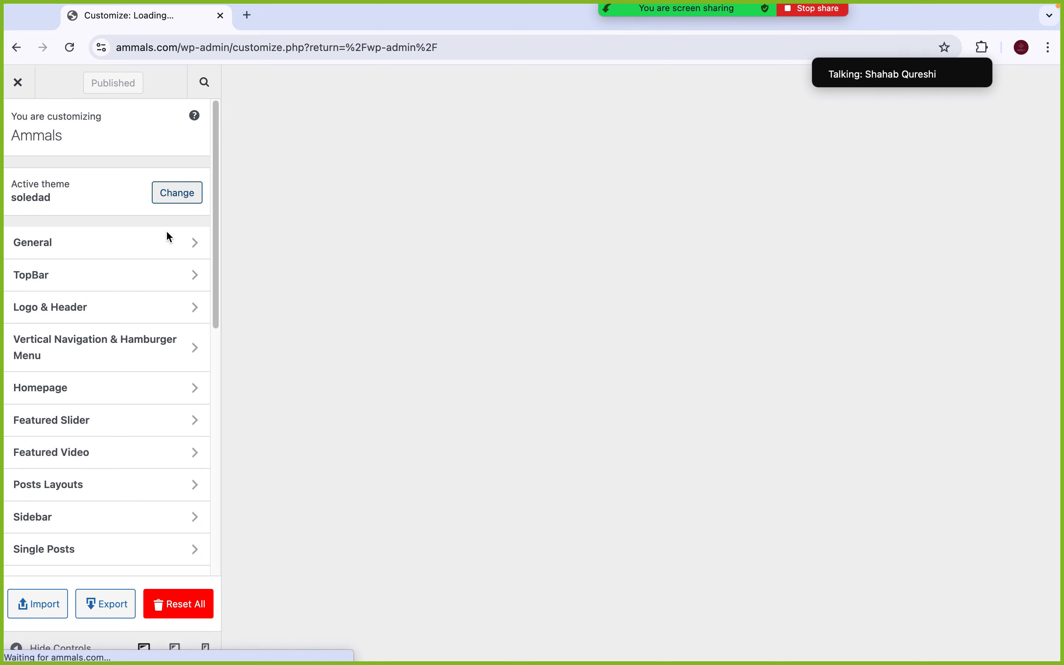
Look through the Ammals site's Customizer sections and open General Settings in the General section
scroll(154, 305, down, 5)
scroll(155, 304, down, 4)
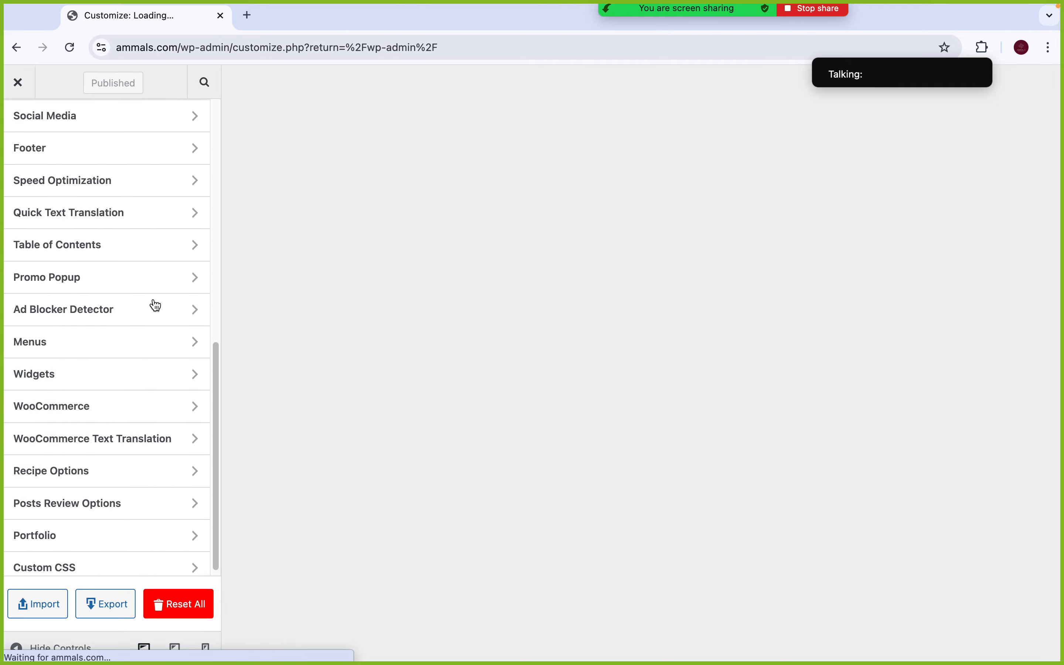
scroll(155, 305, up, 10)
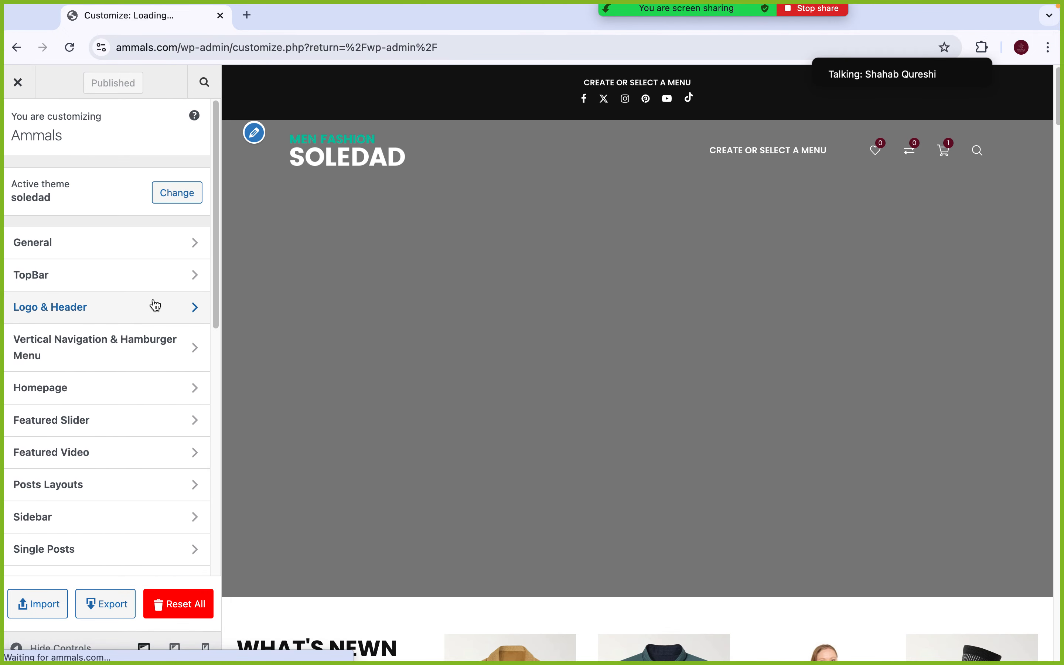
click(76, 249)
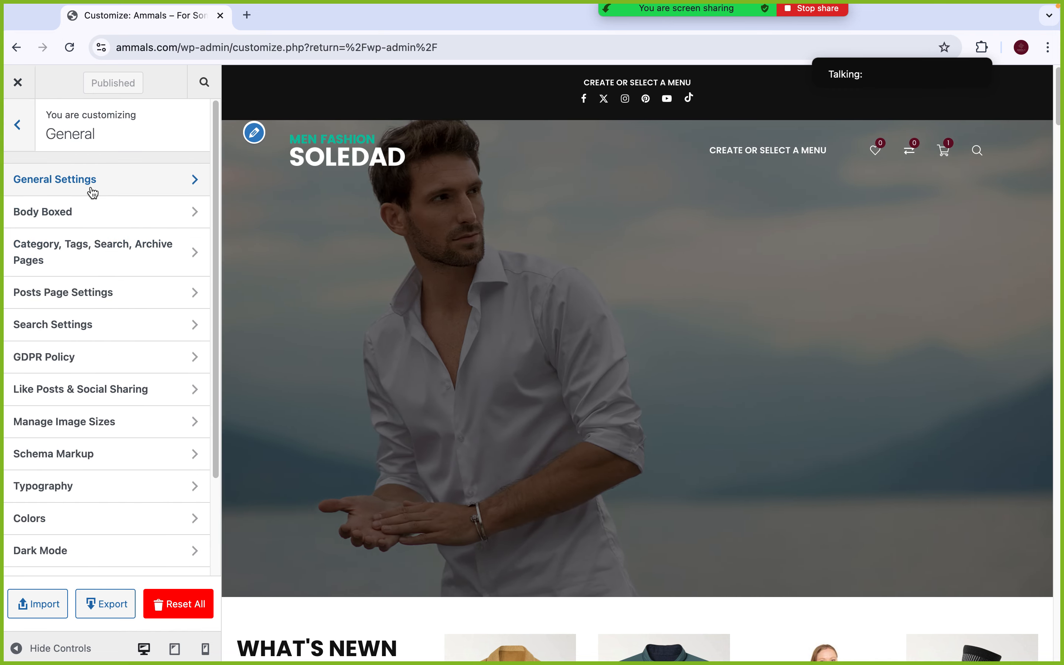
click(92, 192)
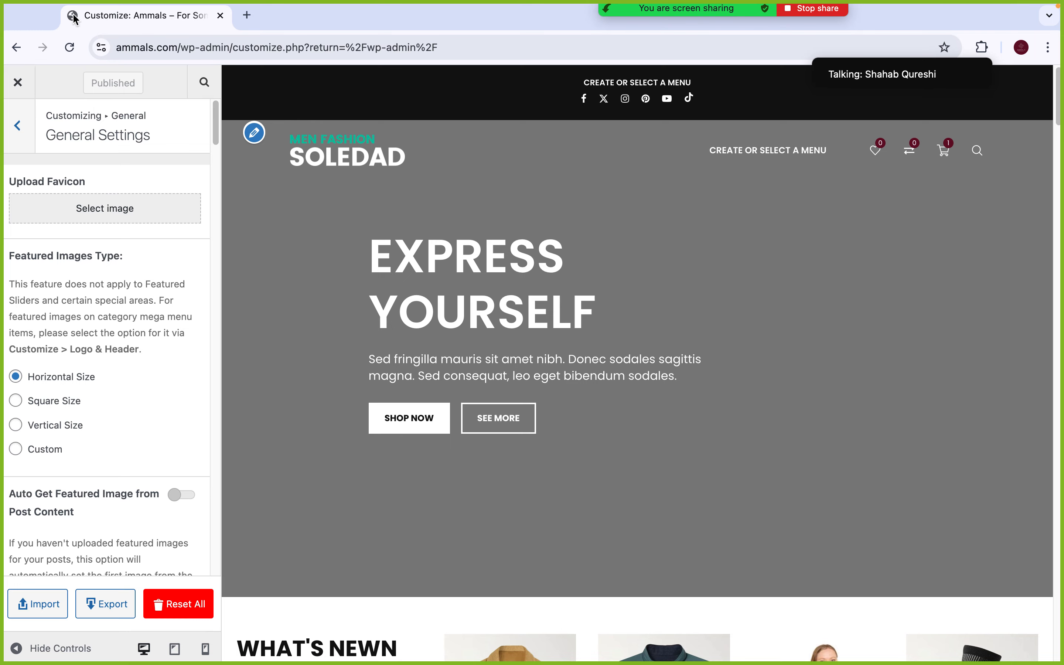
Open Site Identity in the Computribe Customizer and compare its options with the Ammals site's favicon upload setting
key(ctrl+Left)
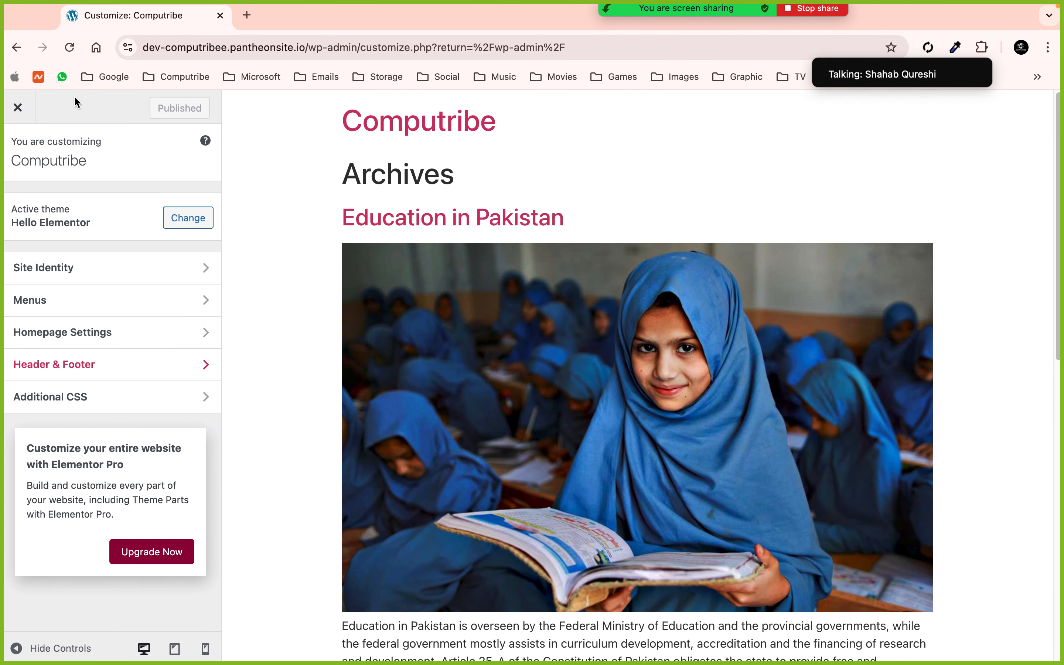
click(103, 270)
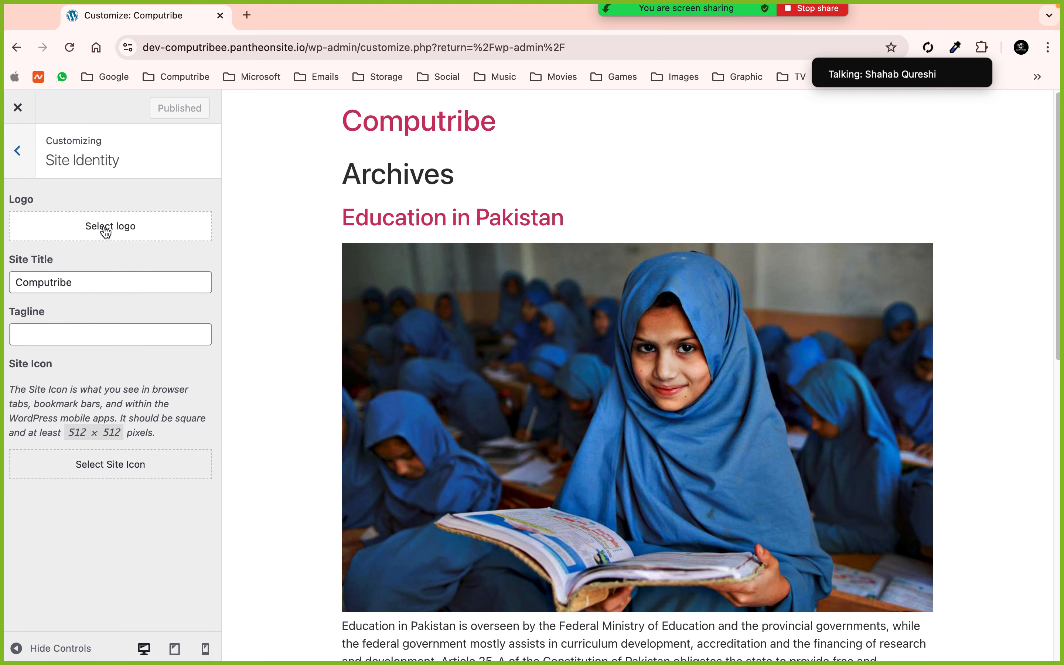
key(ctrl+Right)
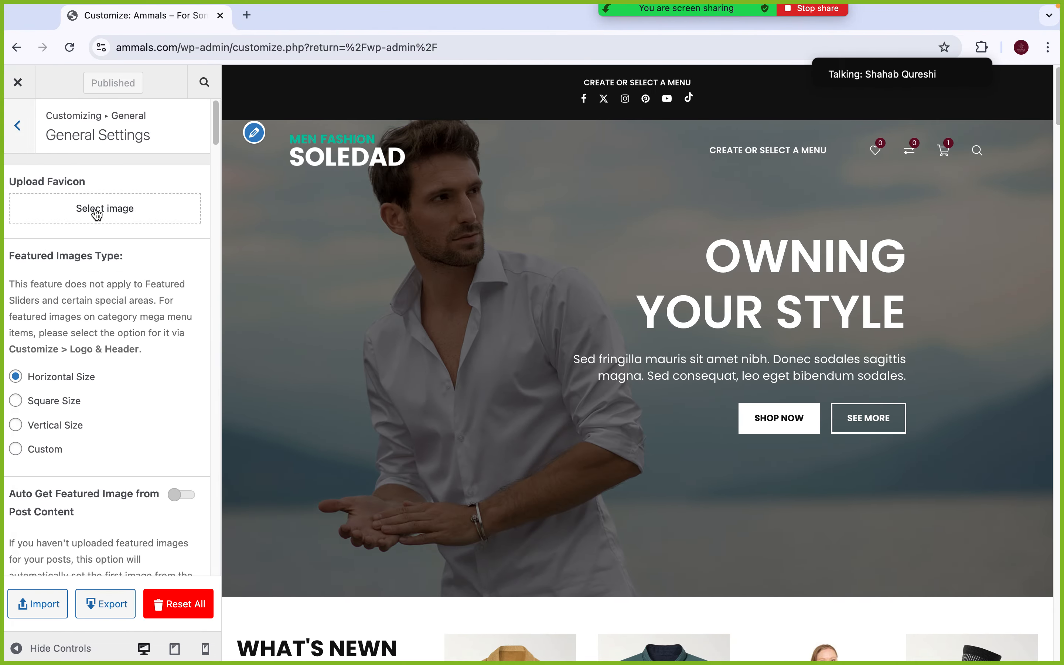
key(ctrl+Left)
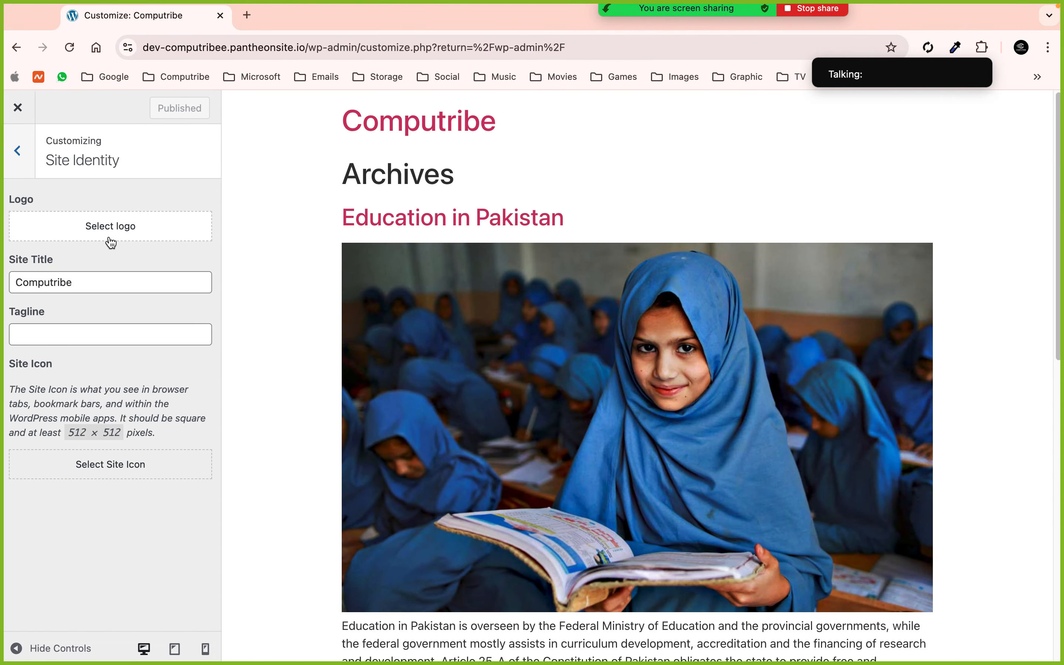
Start a logo file upload for the Computribe site and browse MacData to the Computribe Logo folder inside Computribe Graphics
click(111, 236)
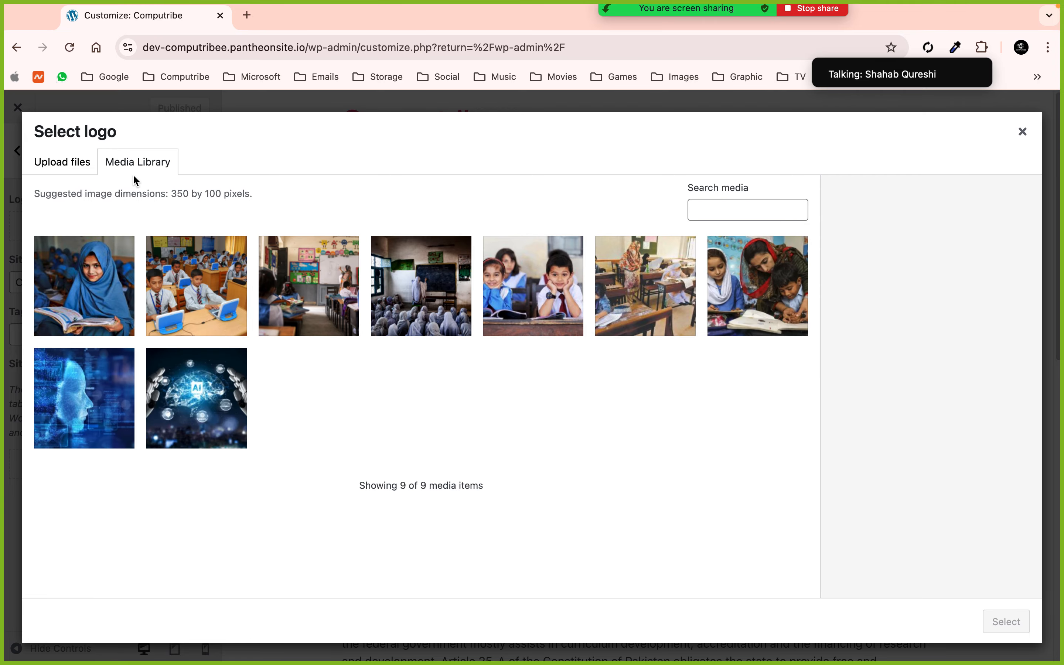
click(81, 166)
click(553, 385)
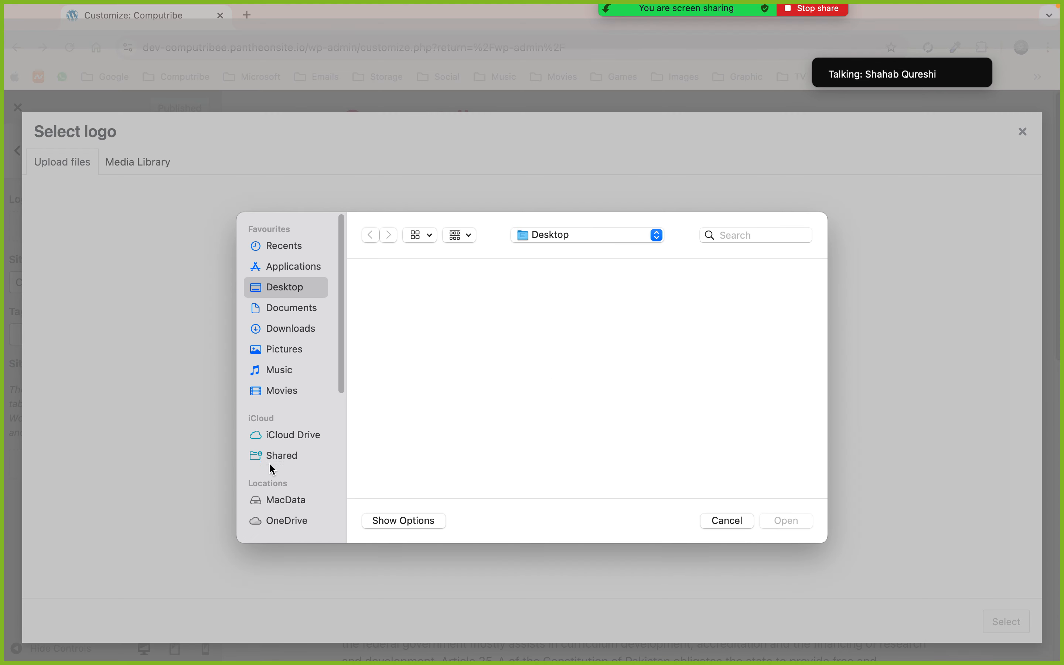
click(284, 500)
double_click(474, 317)
scroll(404, 404, down, 5)
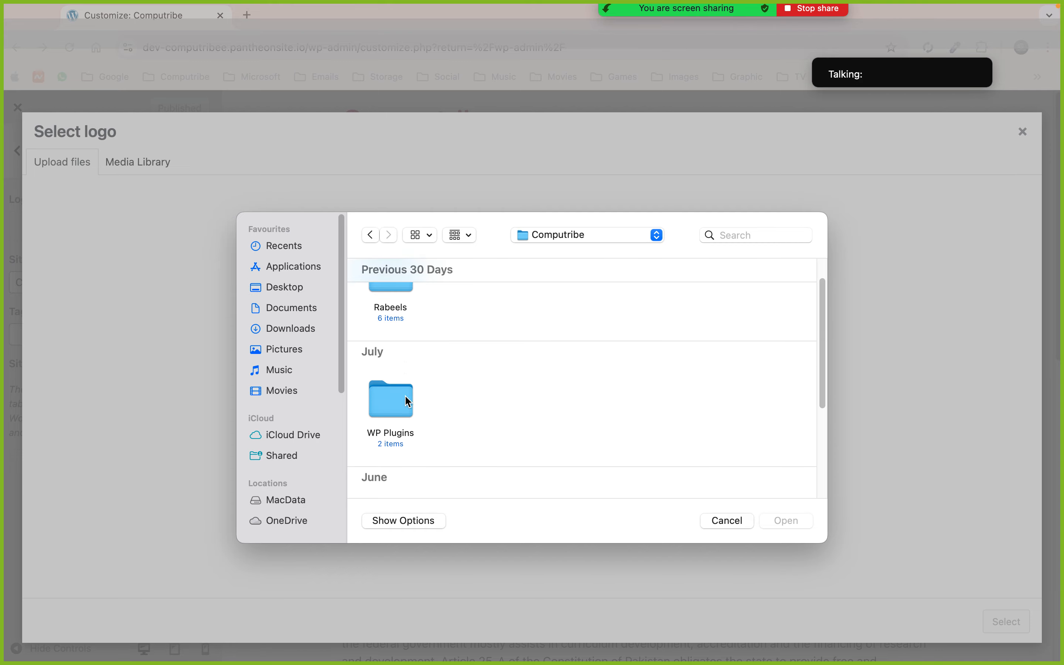
scroll(550, 416, down, 3)
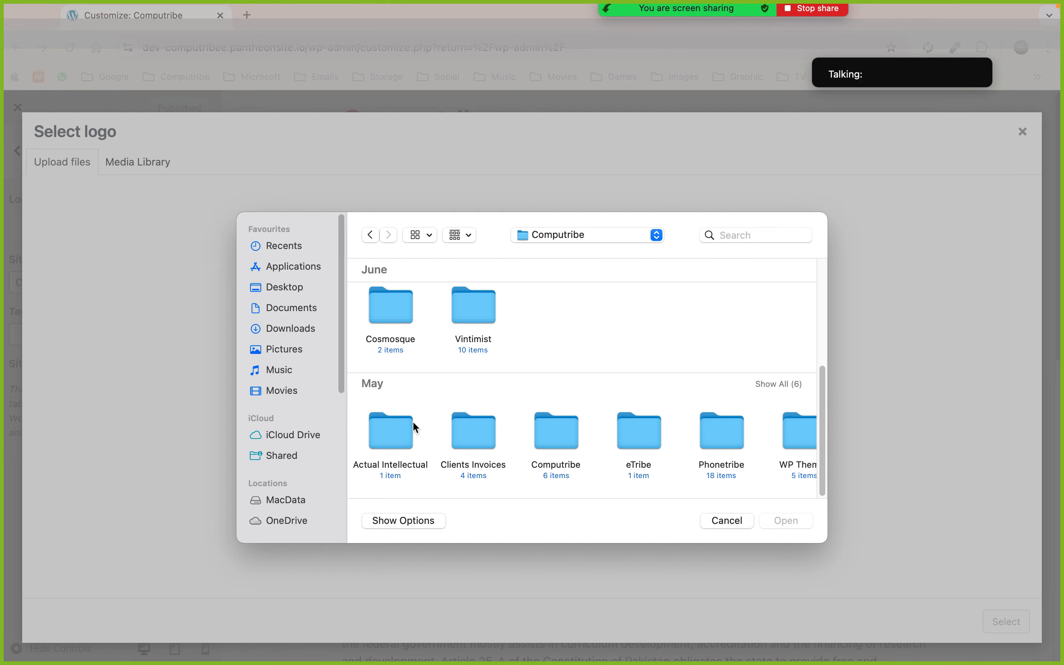
double_click(550, 430)
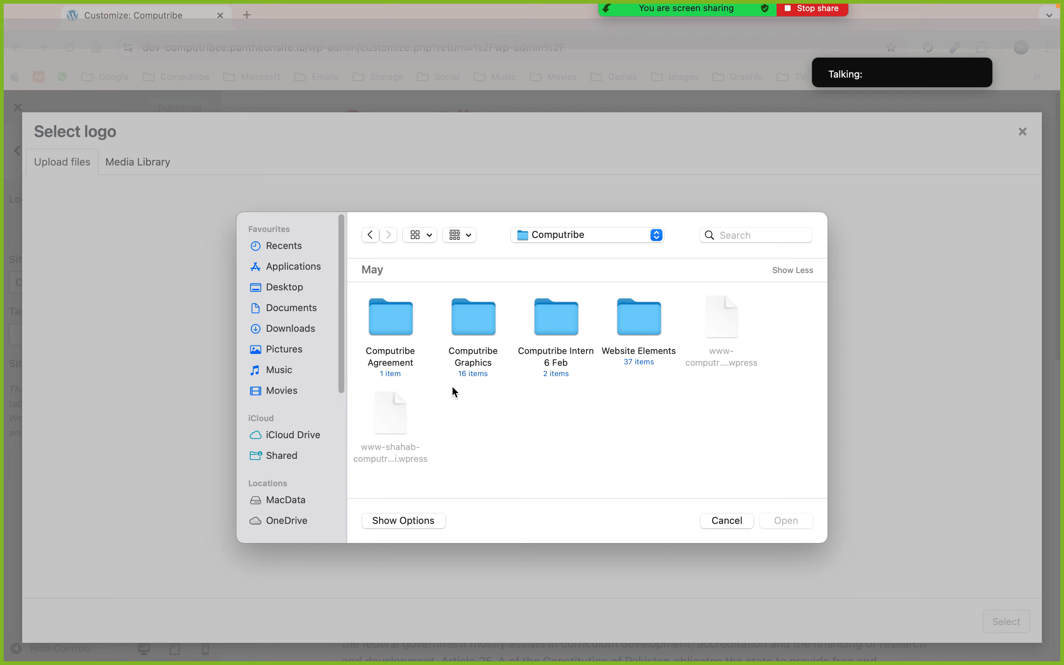
double_click(470, 316)
scroll(470, 372, down, 3)
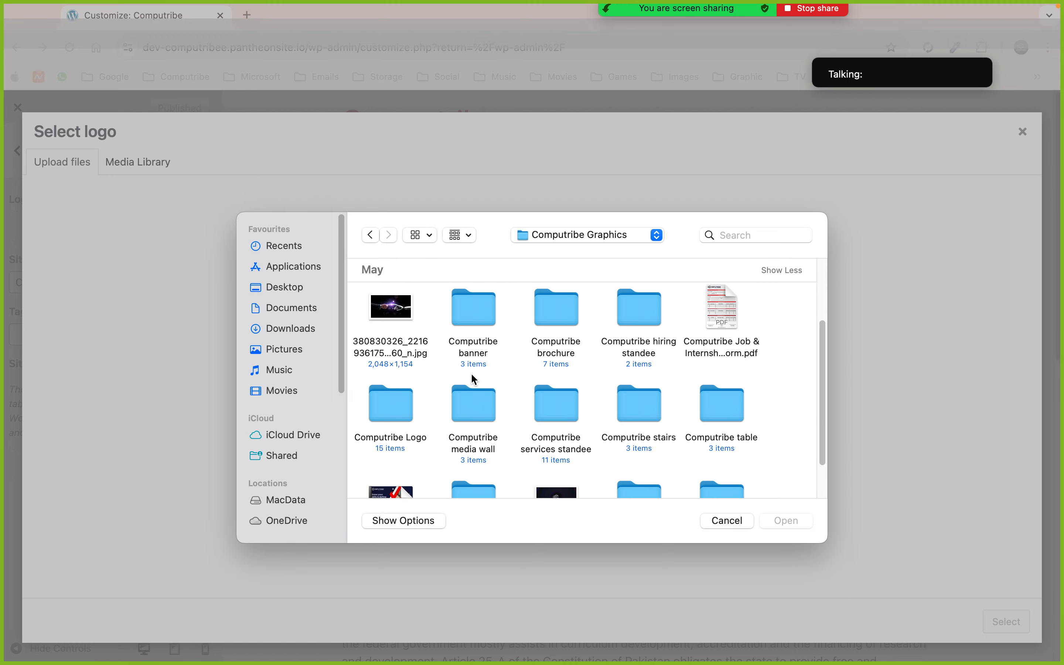
double_click(398, 379)
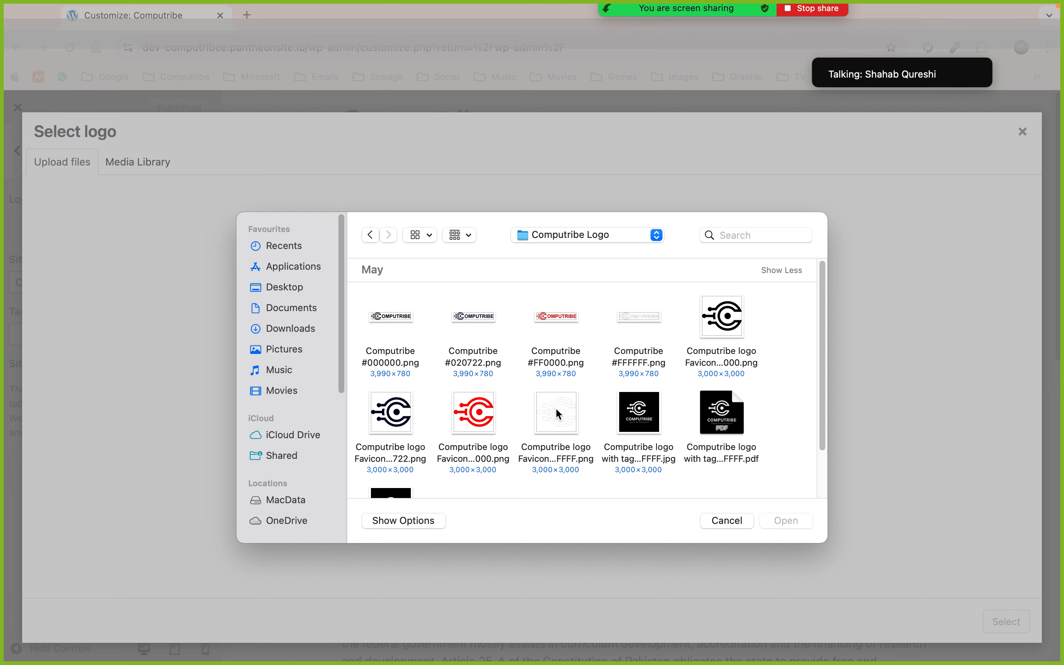
Upload the black Computribe-logo-Favicon-000000.png and set it as the site logo without cropping
click(721, 327)
click(776, 520)
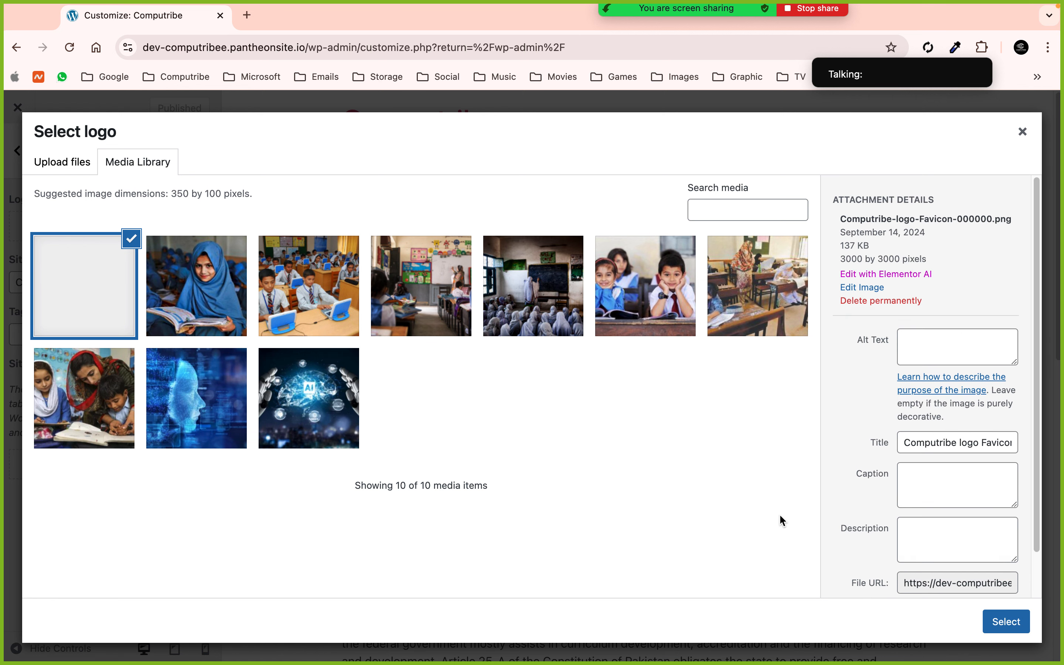
click(1000, 623)
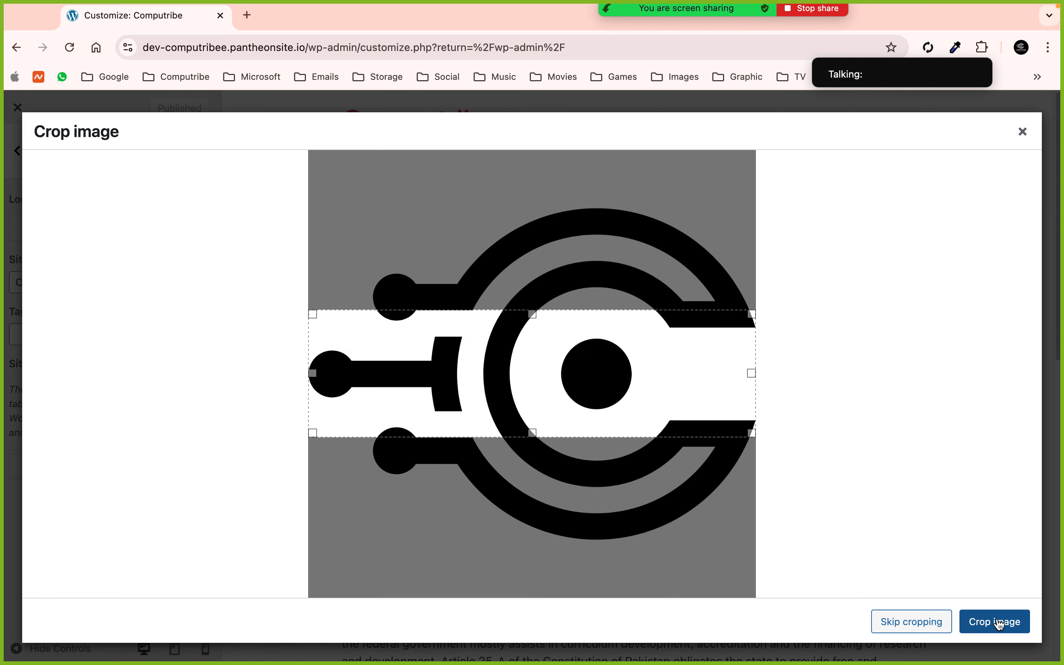
click(914, 621)
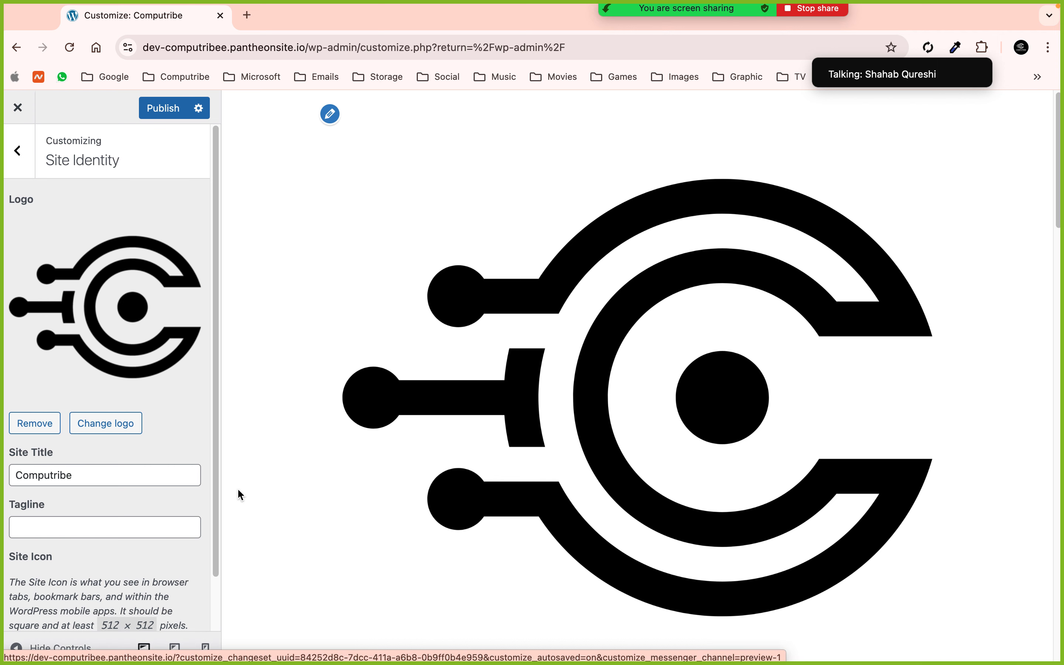
Review the Site Identity settings and remove the logo from the Computribe site
scroll(2, 462, down, 2)
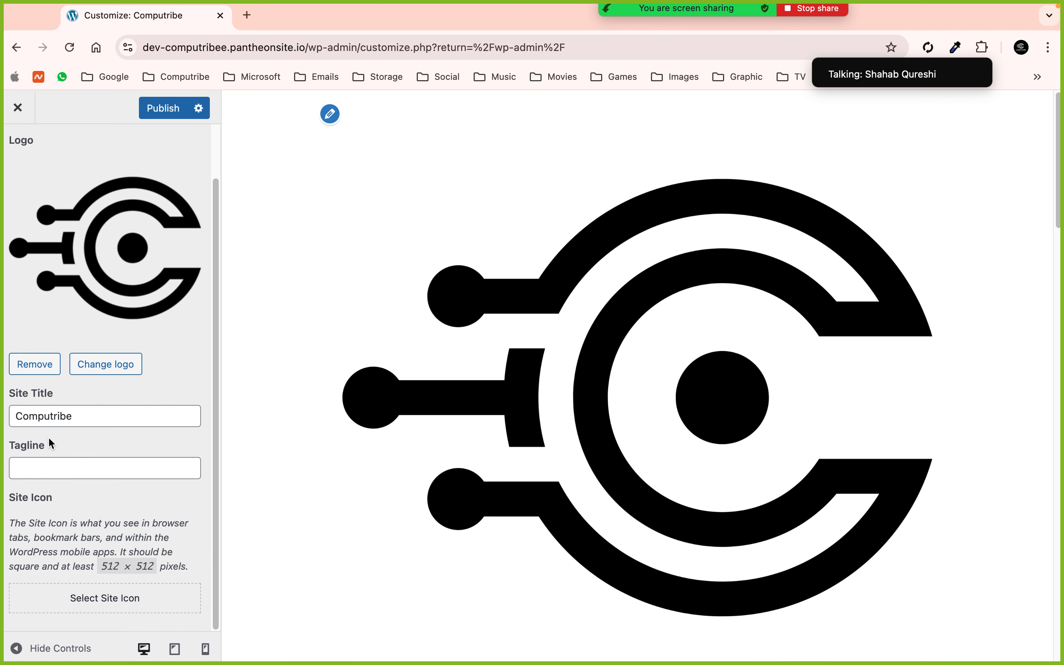
scroll(60, 506, up, 2)
scroll(53, 352, down, 2)
click(36, 373)
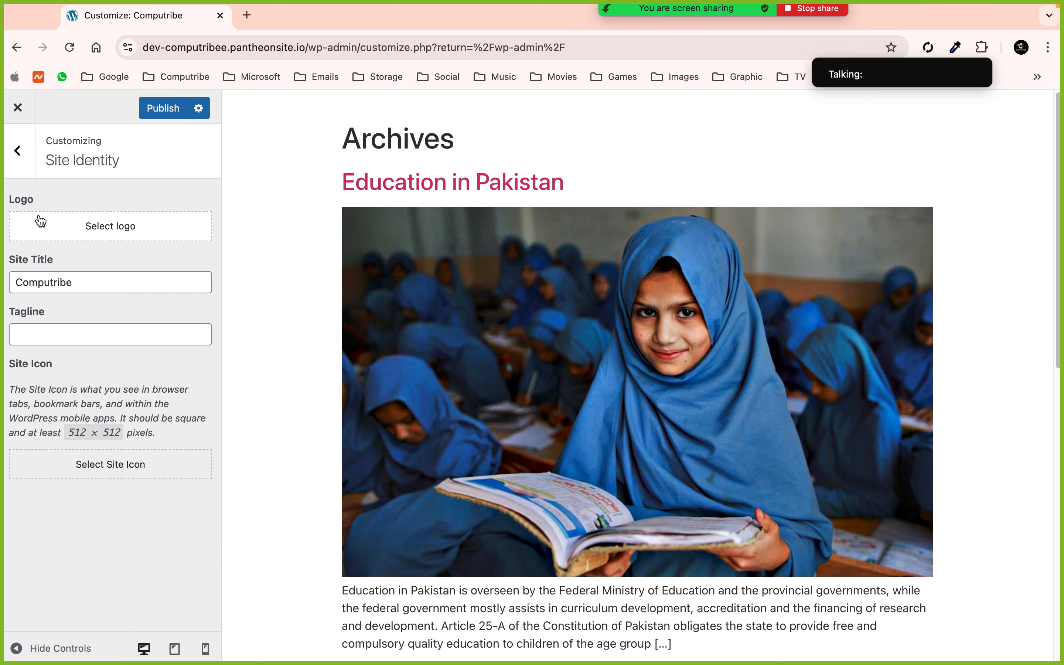
Set the Computribe favicon image from the media library as the site icon, cropped to its full area
click(115, 455)
click(88, 300)
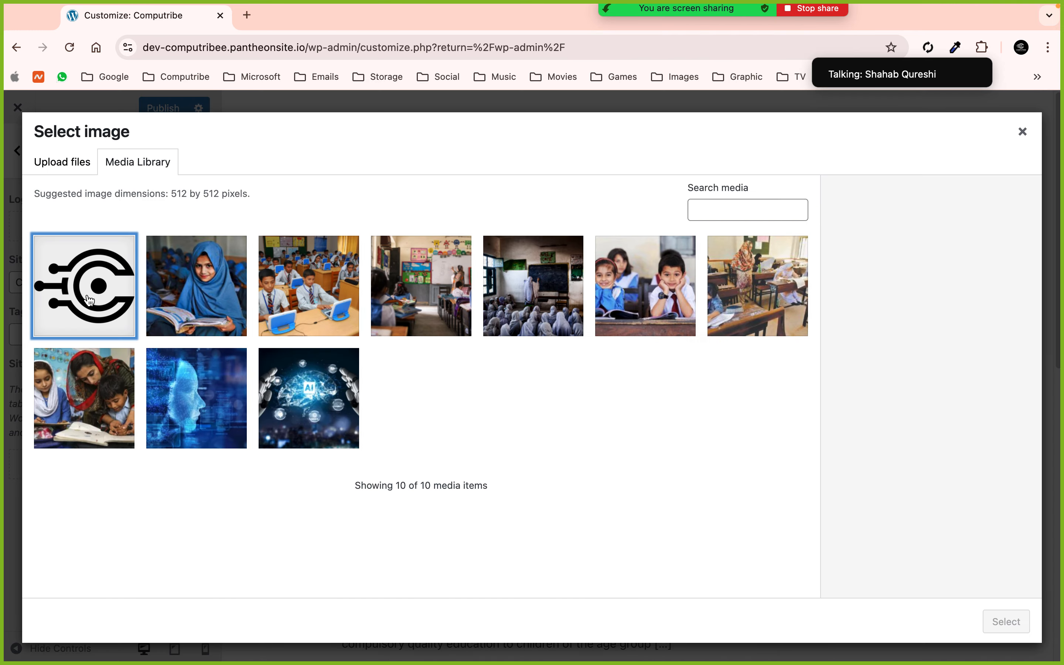
click(1007, 622)
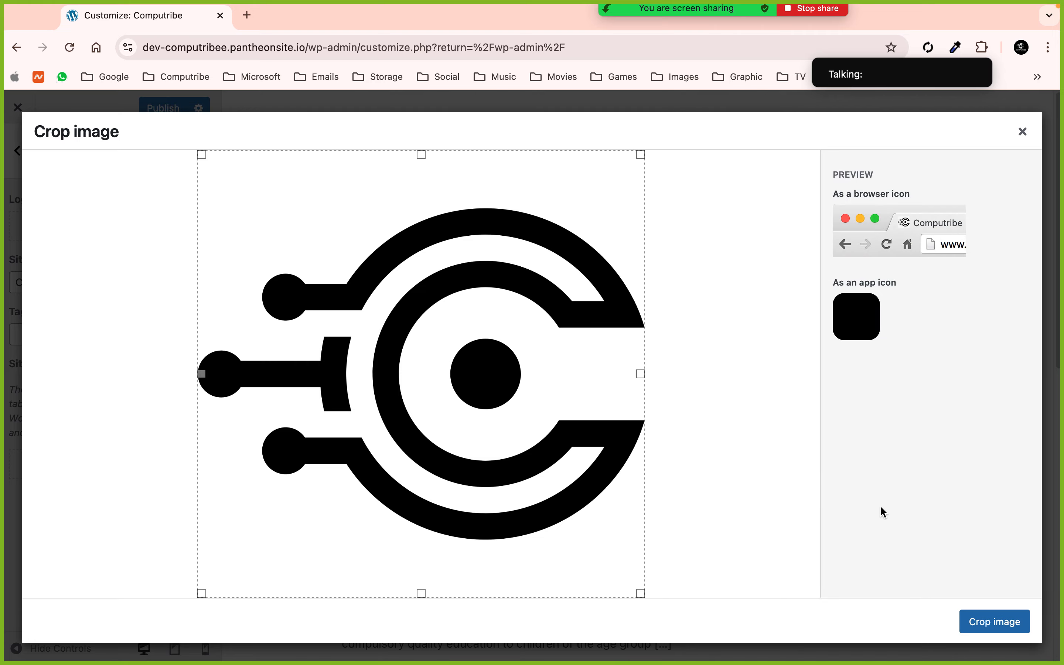
click(983, 613)
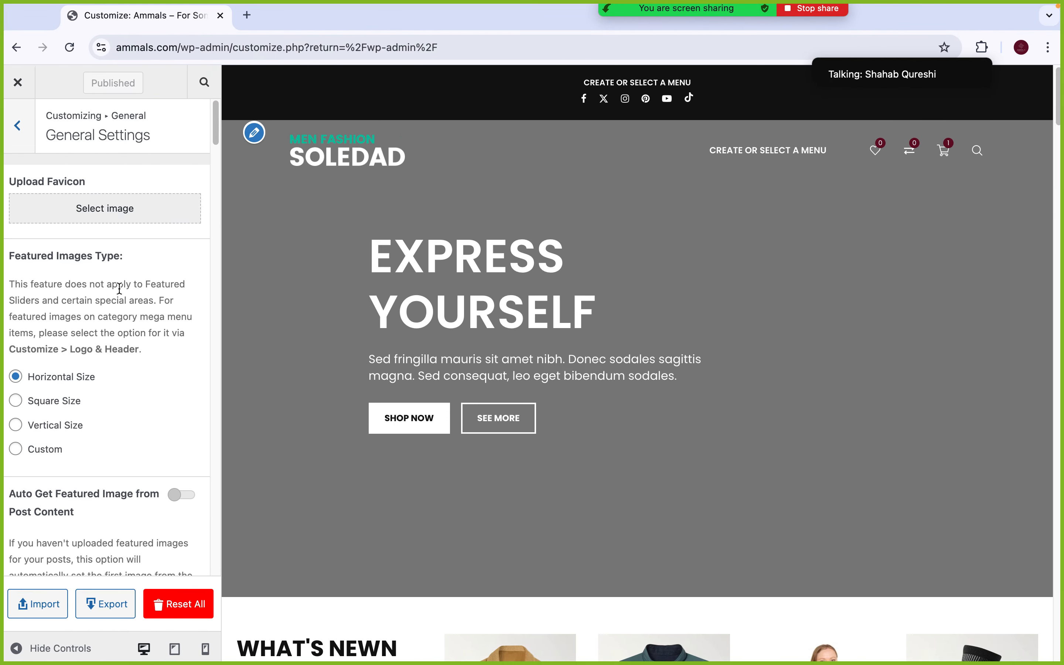
Examine the remaining General Settings options of the Ammals site and return to the main Customizer sections
scroll(119, 292, down, 10)
scroll(119, 292, down, 20)
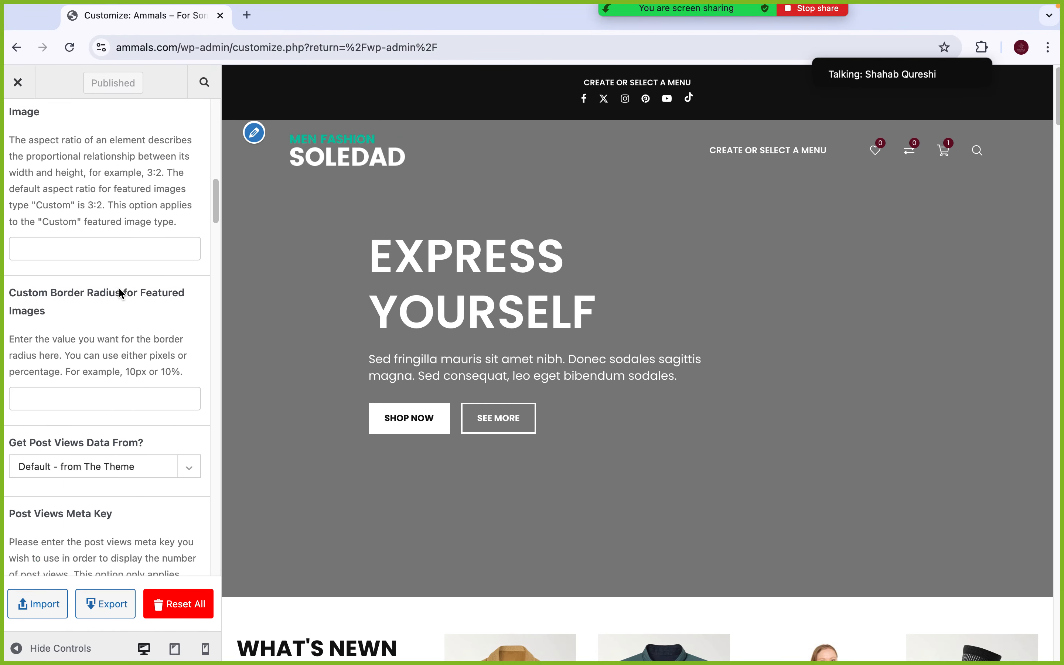
scroll(120, 292, up, 20)
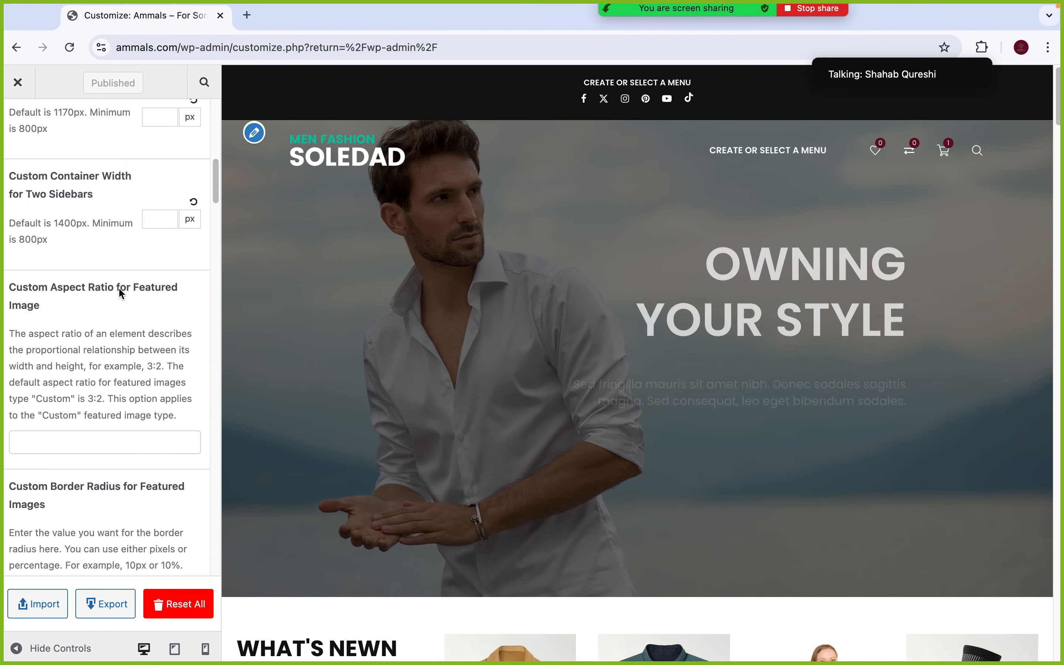
click(20, 129)
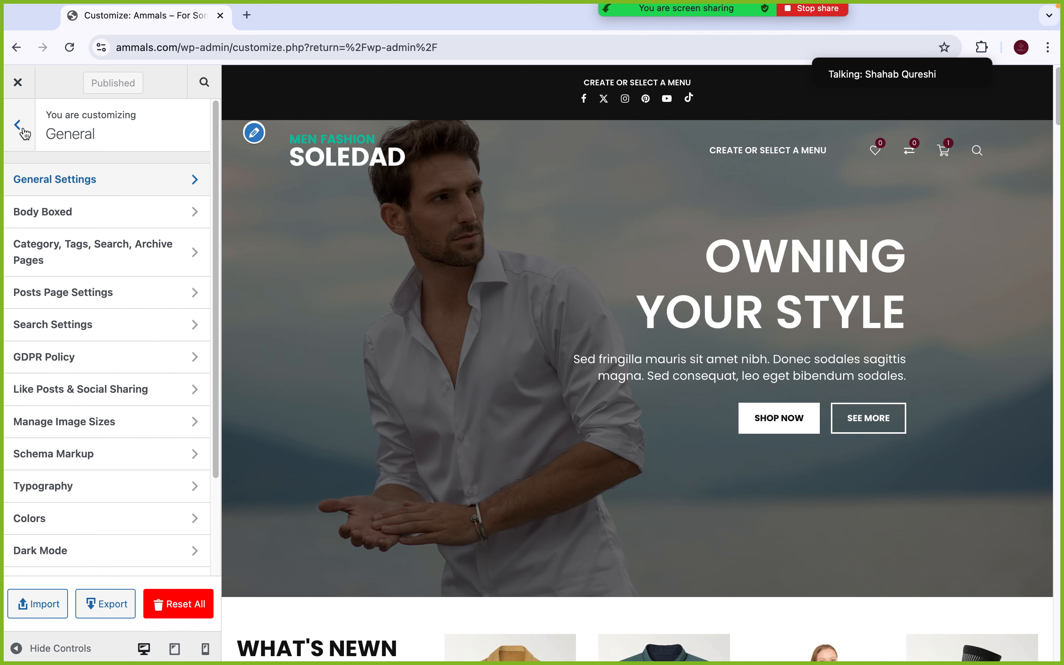
click(22, 128)
Open General Settings in the TopBar section and examine the available top bar options
click(53, 281)
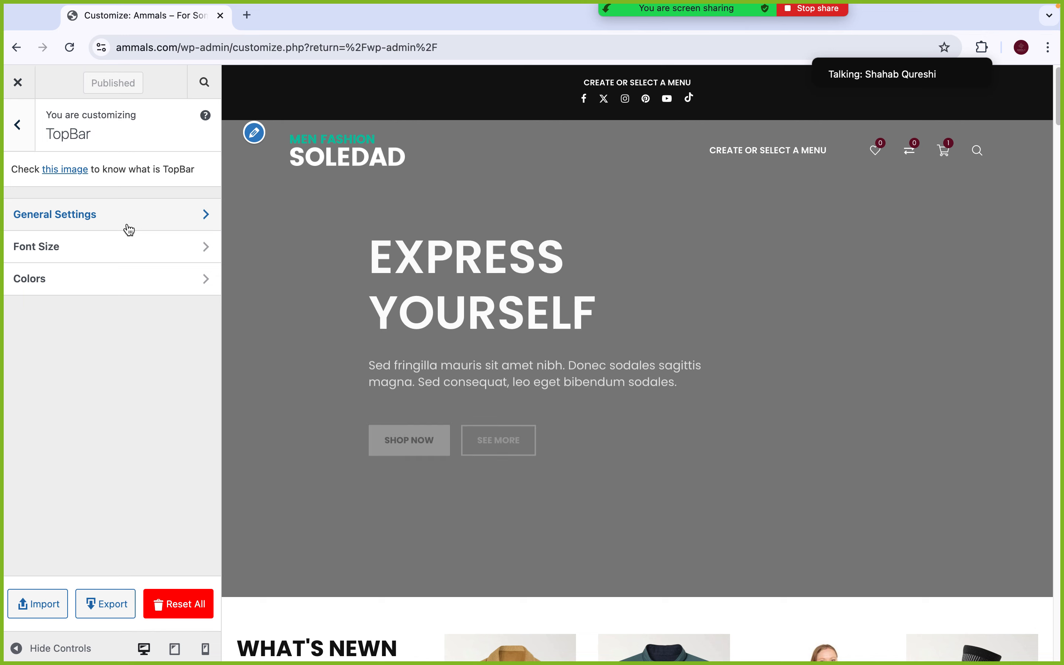
click(127, 226)
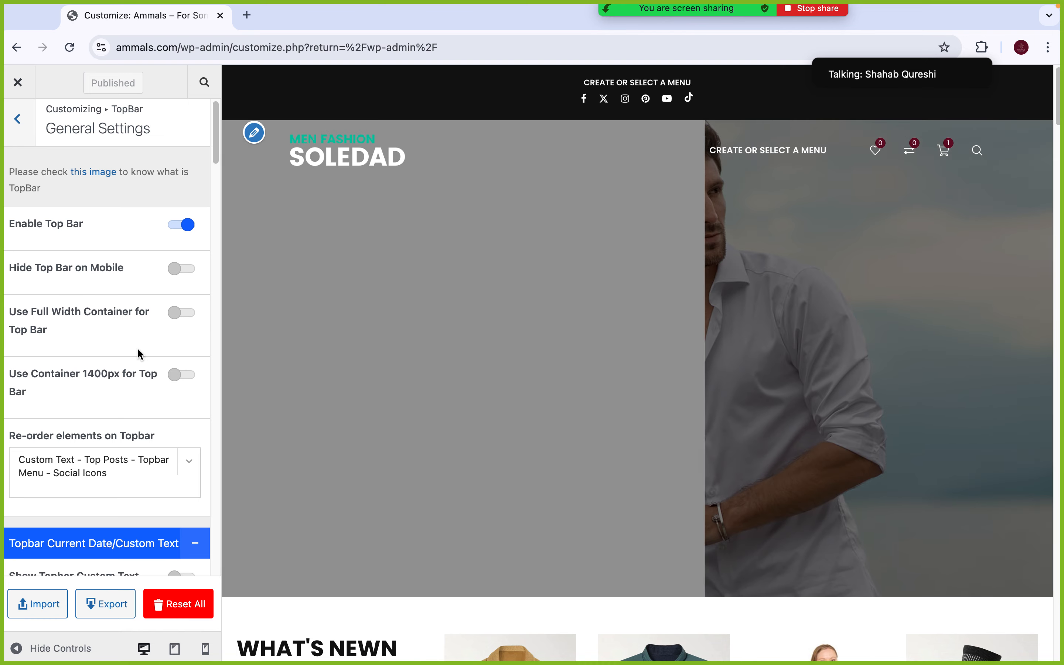
scroll(137, 347, down, 6)
scroll(125, 316, up, 6)
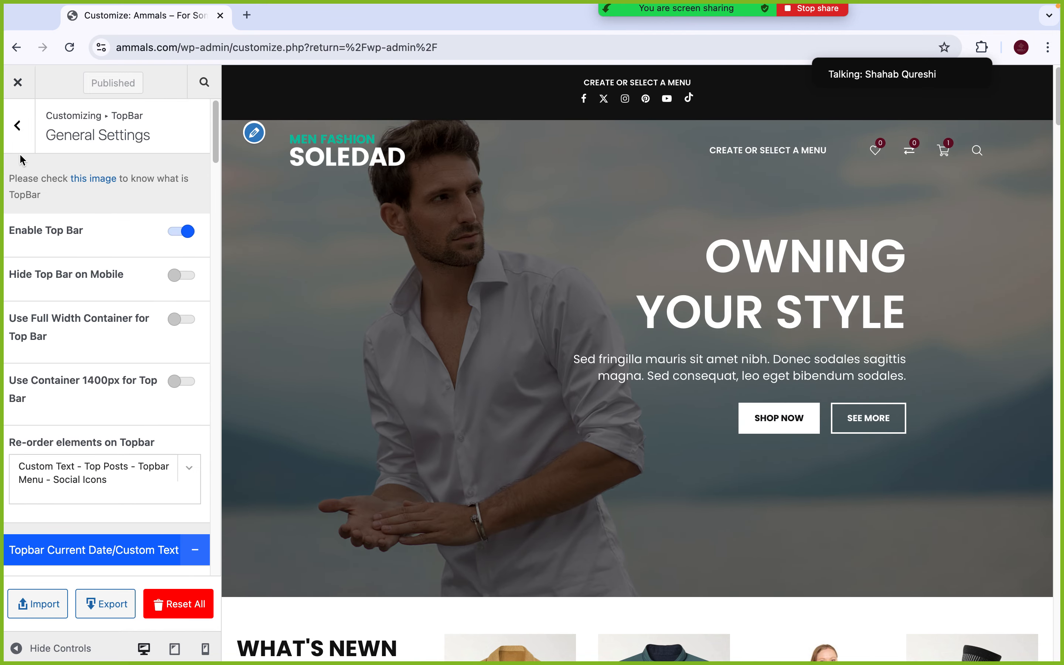
Examine the TopBar Colors settings of the Ammals site and return to the main Customizer sections
click(19, 127)
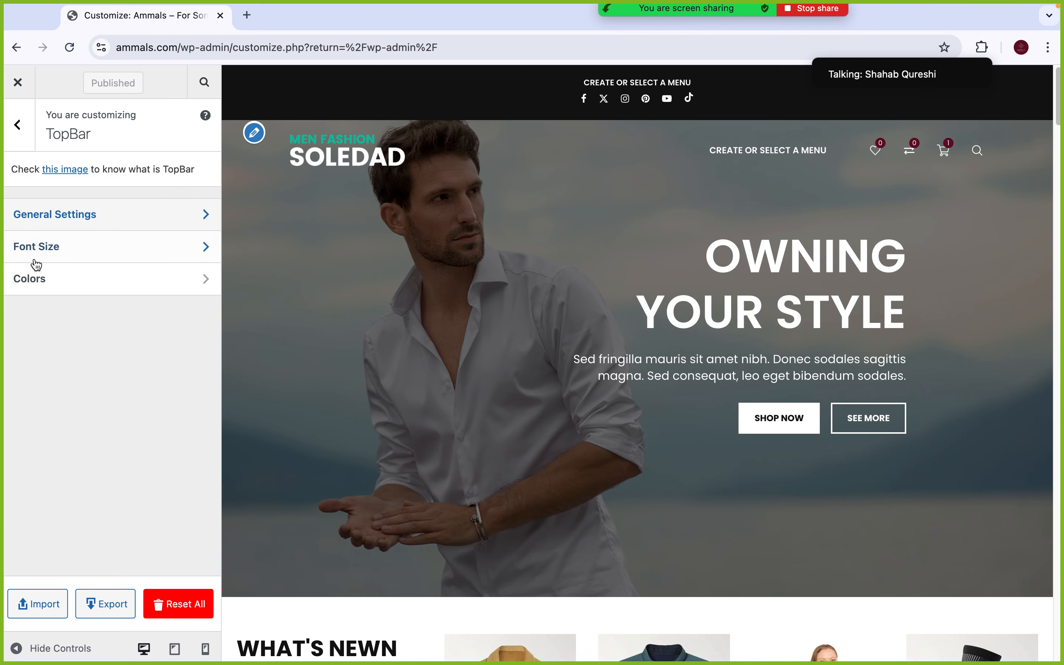
click(38, 282)
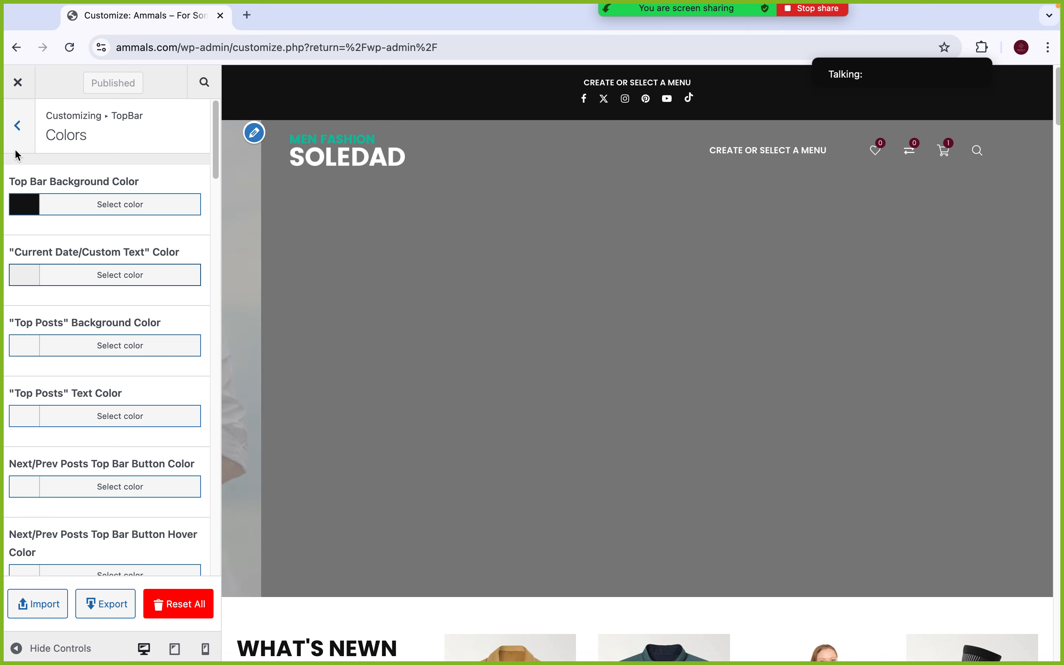
key(Escape)
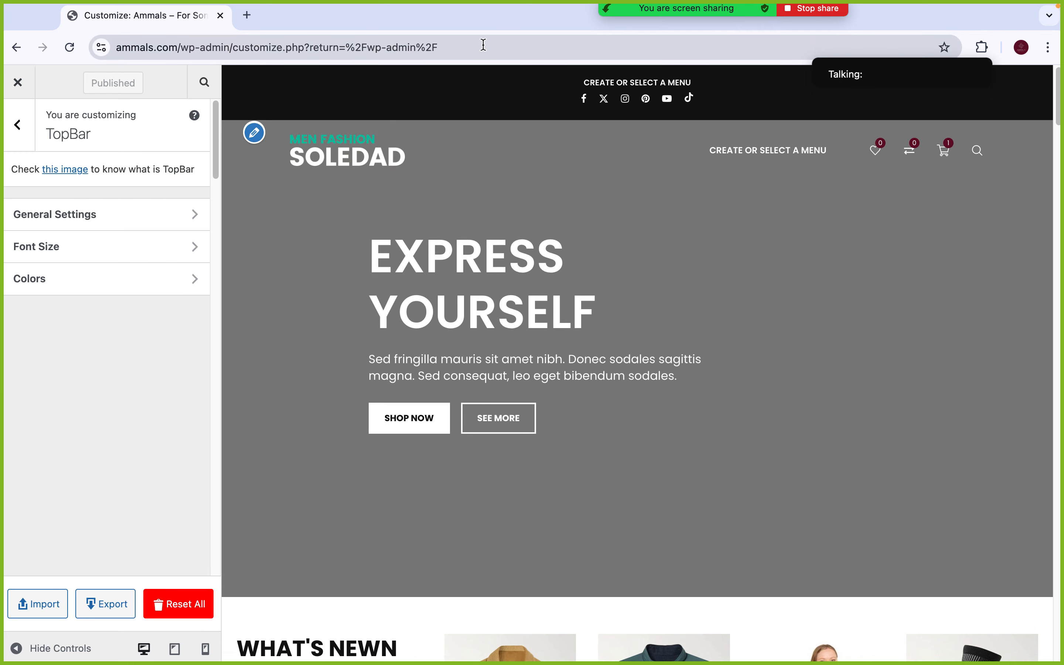
click(22, 134)
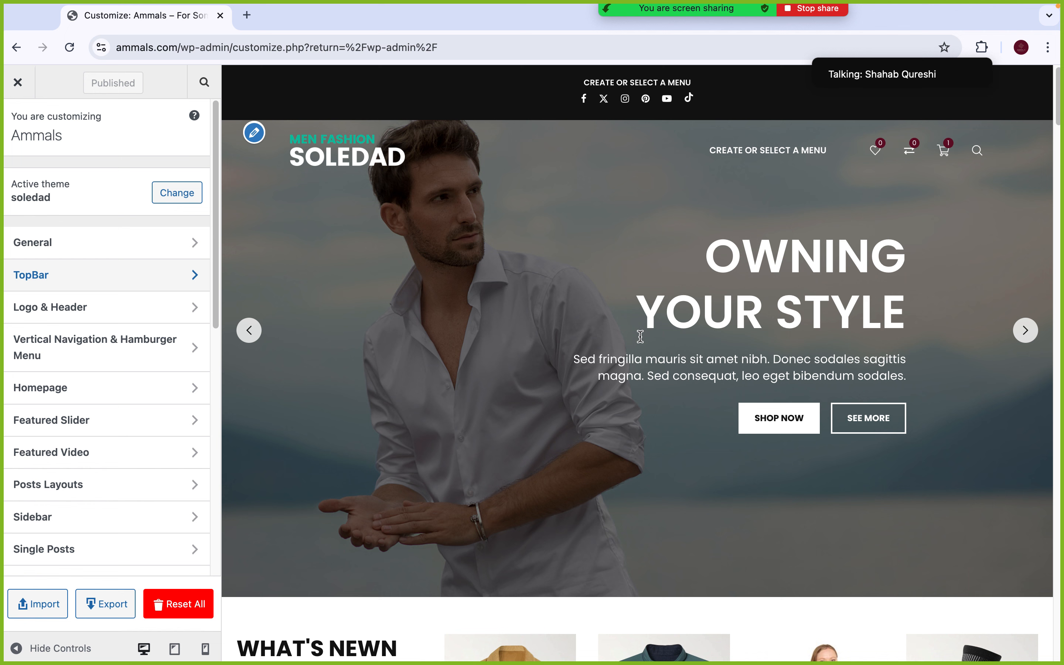
Clear the Instagram link in the Social Media settings of the Ammals site
scroll(88, 422, down, 3)
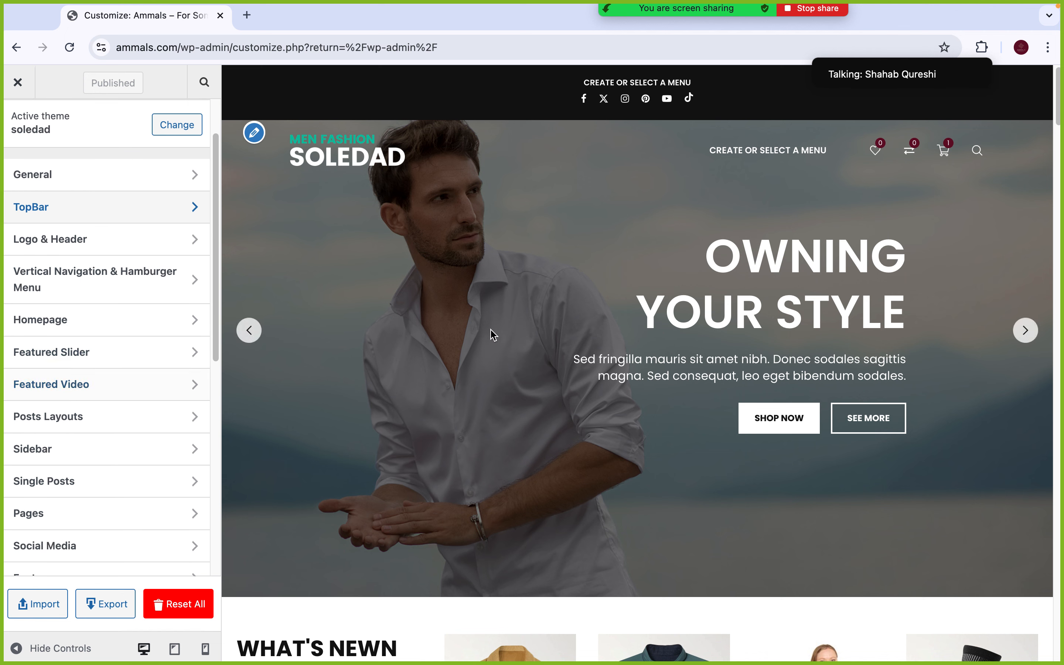
scroll(54, 507, down, 3)
scroll(62, 462, down, 1)
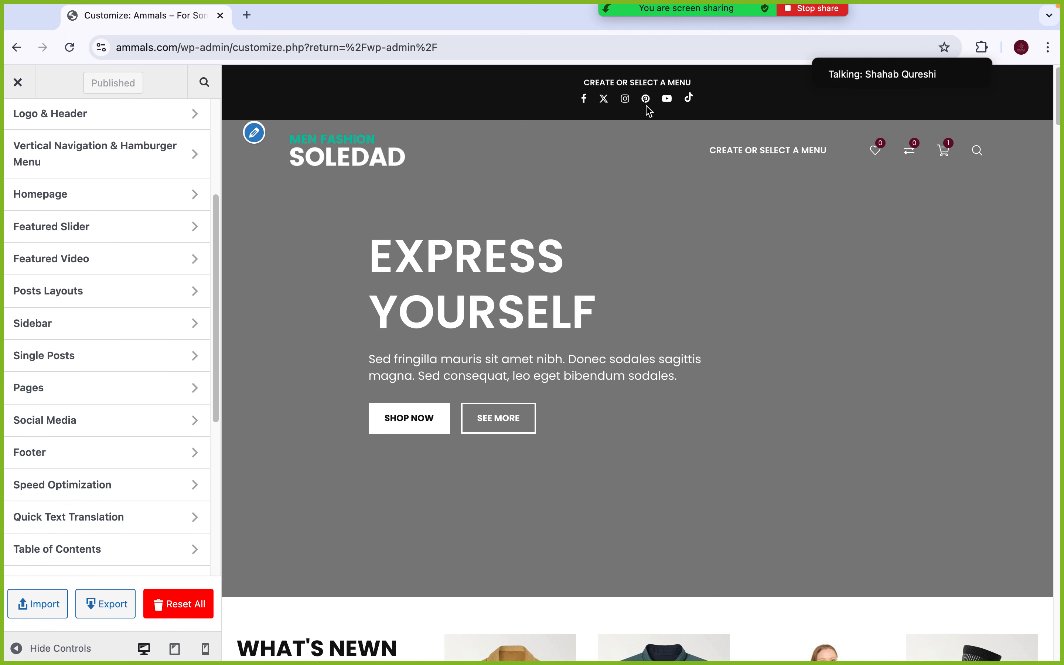
click(97, 434)
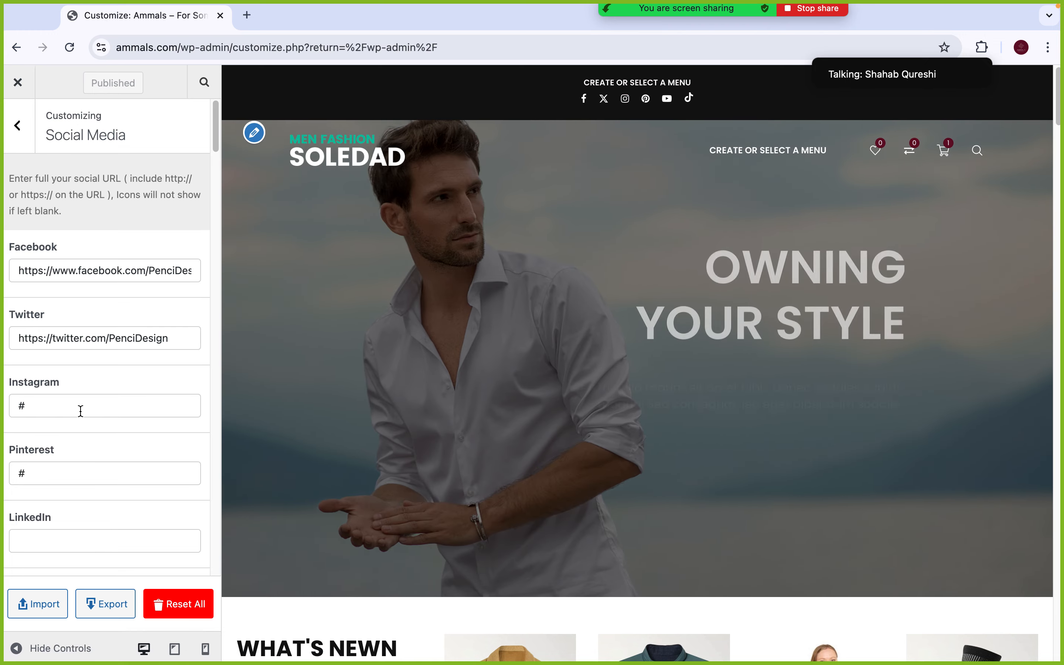
click(81, 411)
key(BackSpace)
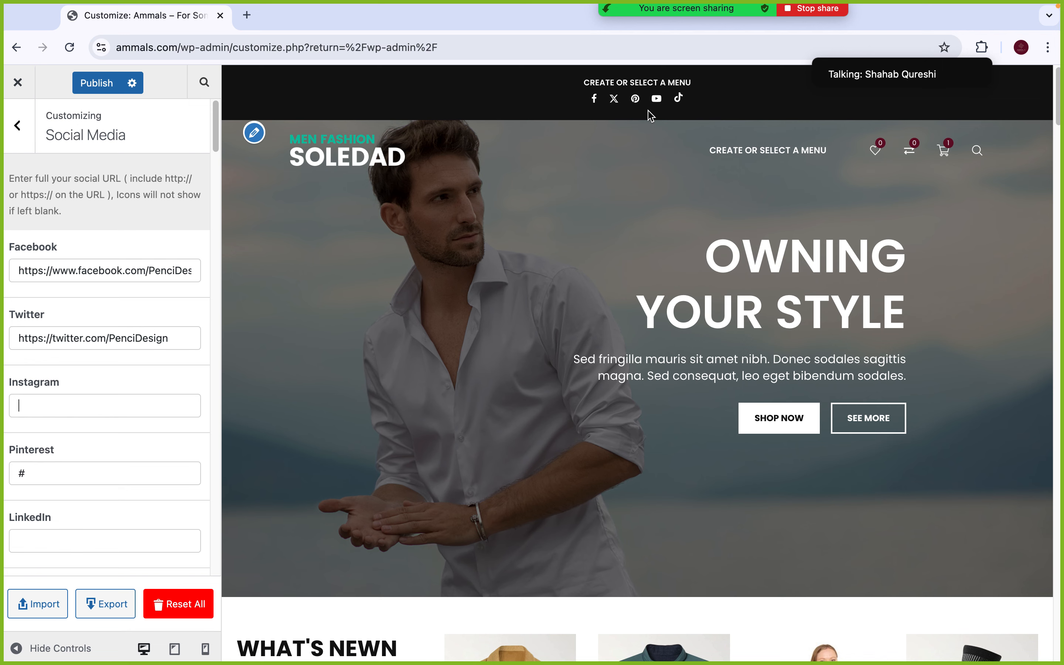
Return to the main Customizer sections, leave the Ammals Customizer without publishing the changes, and close that site
click(17, 125)
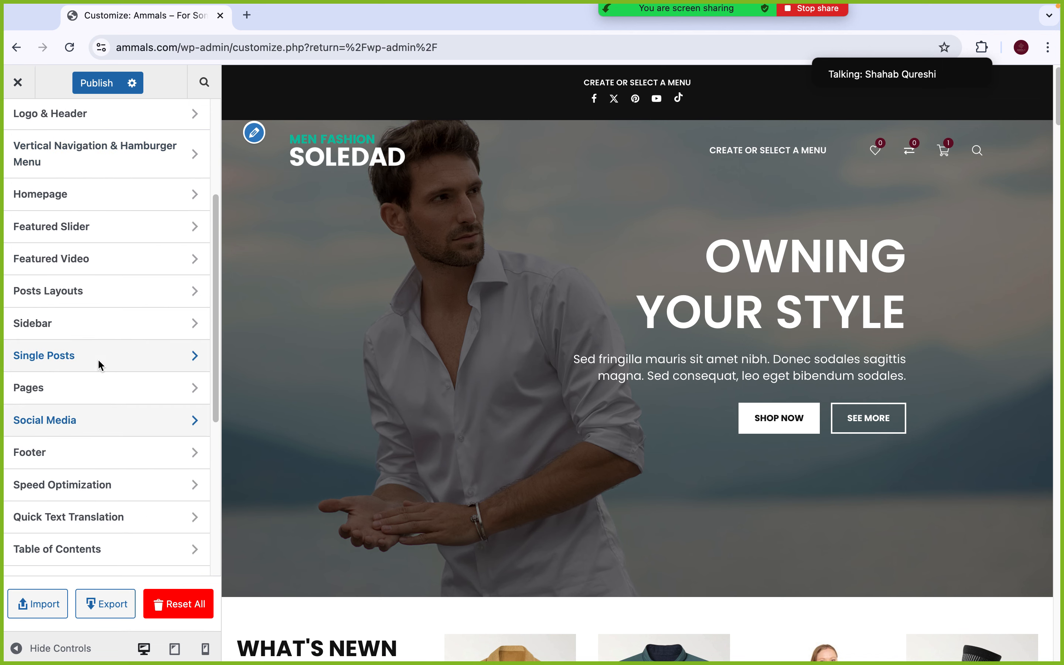
scroll(97, 358, down, 3)
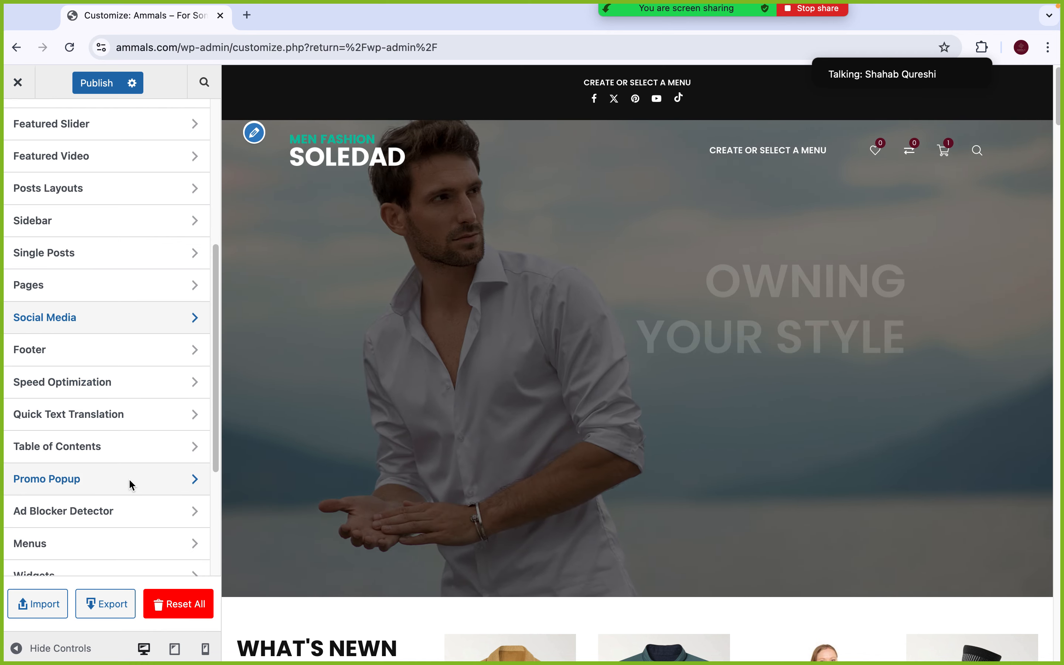
scroll(110, 352, up, 10)
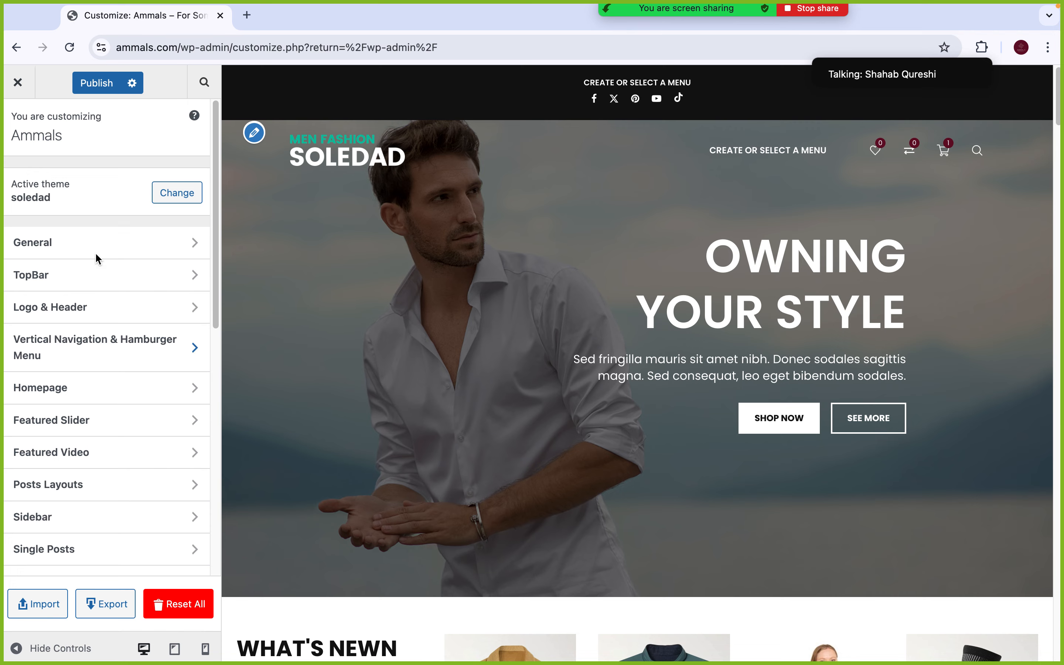
click(12, 92)
click(652, 155)
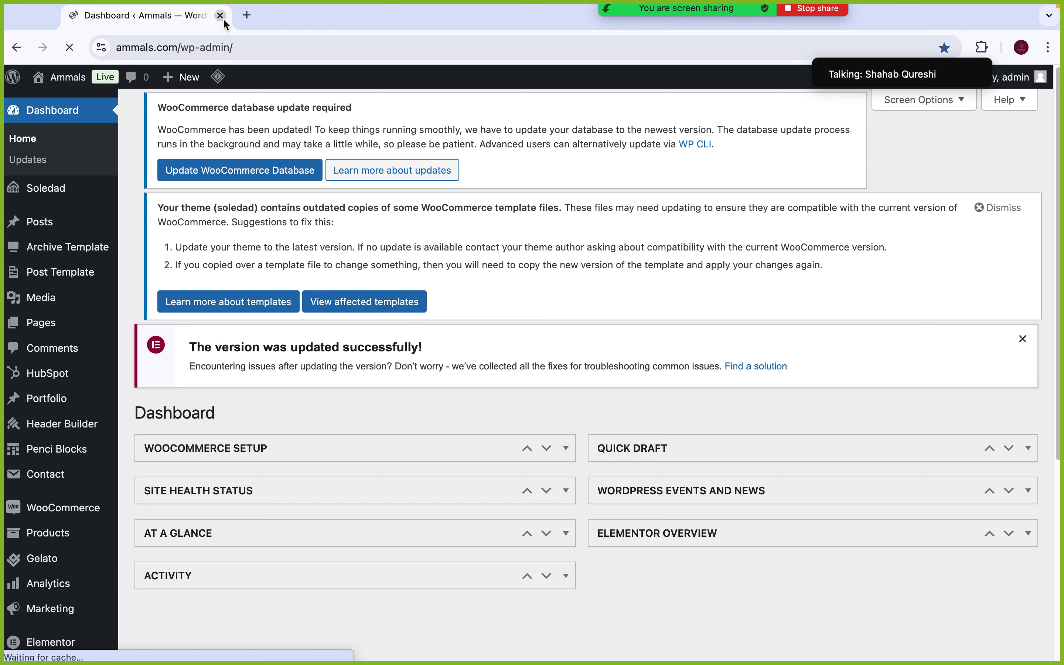
click(221, 16)
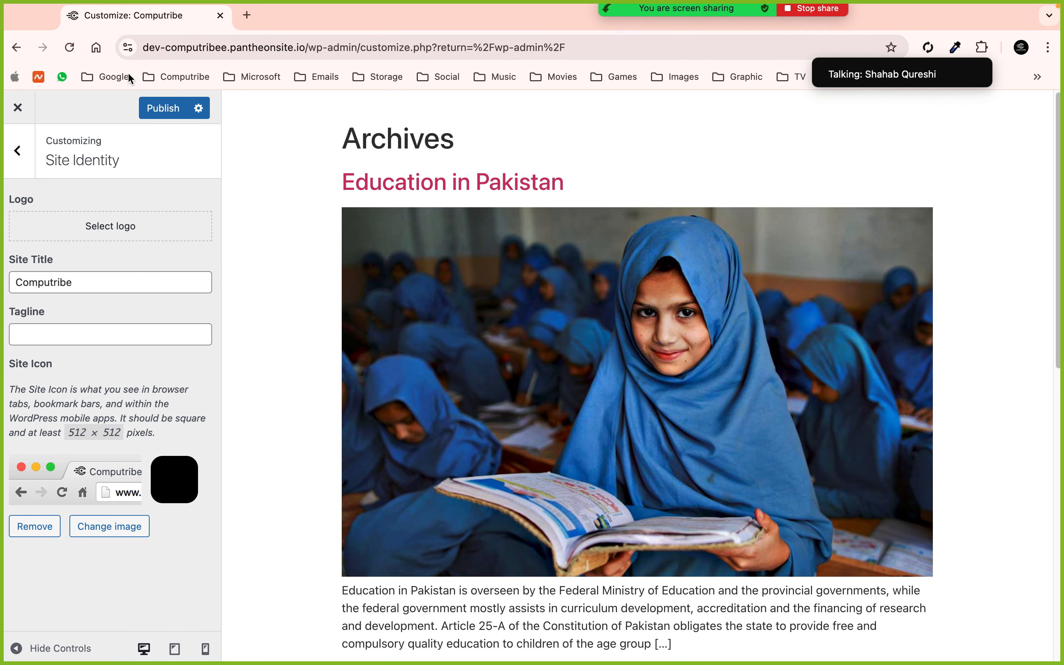
Publish the Site Identity changes of the Computribe site and go to its menu management page
click(146, 107)
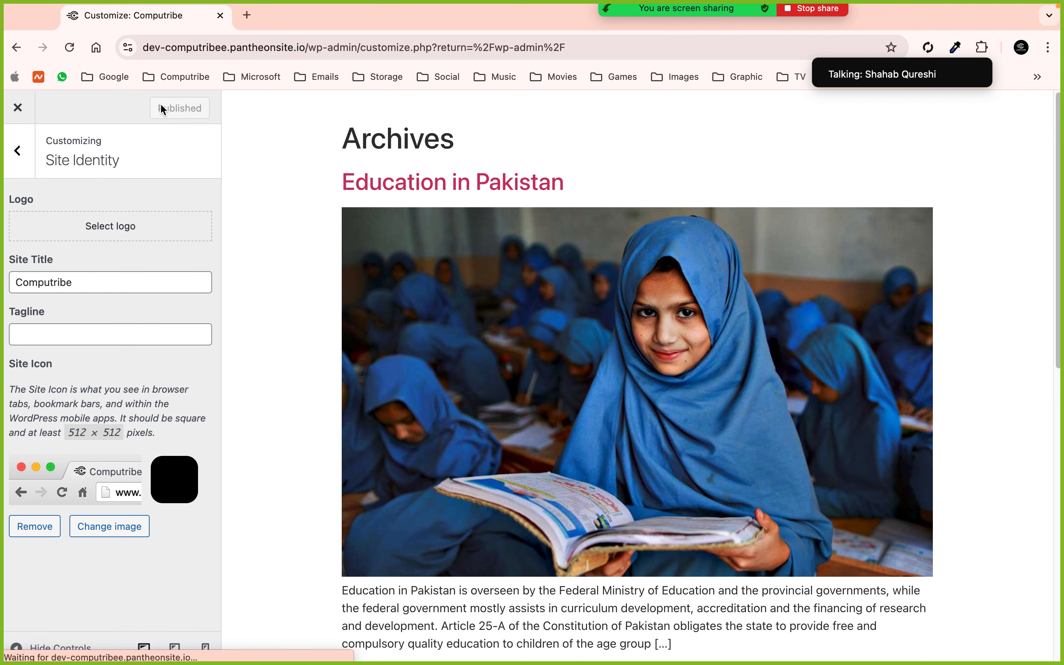
click(30, 121)
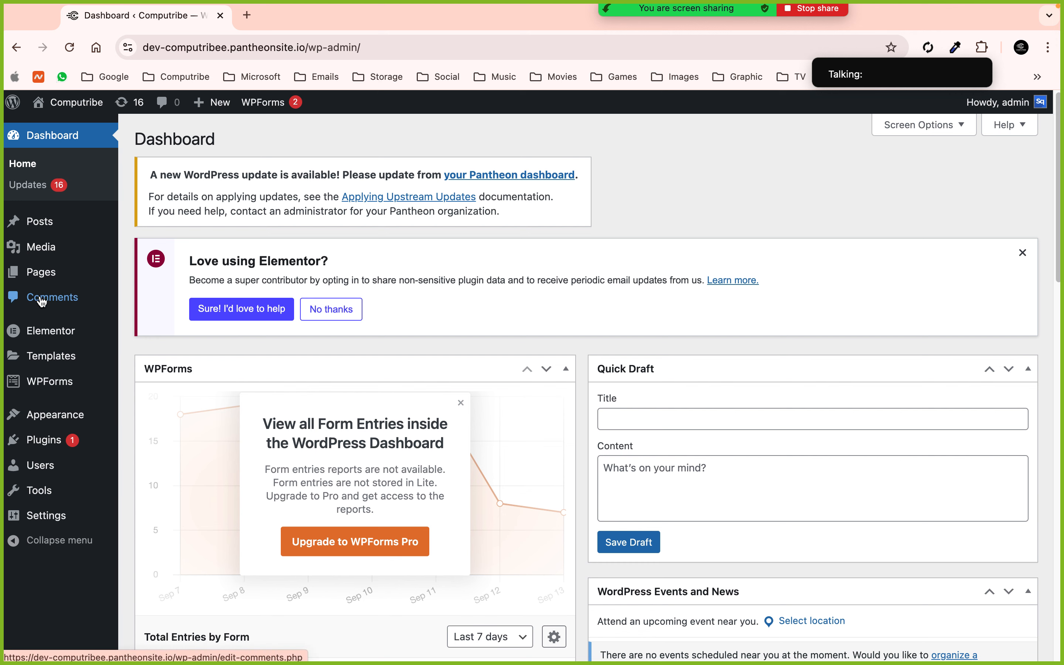
mouse_move(99, 423)
click(148, 481)
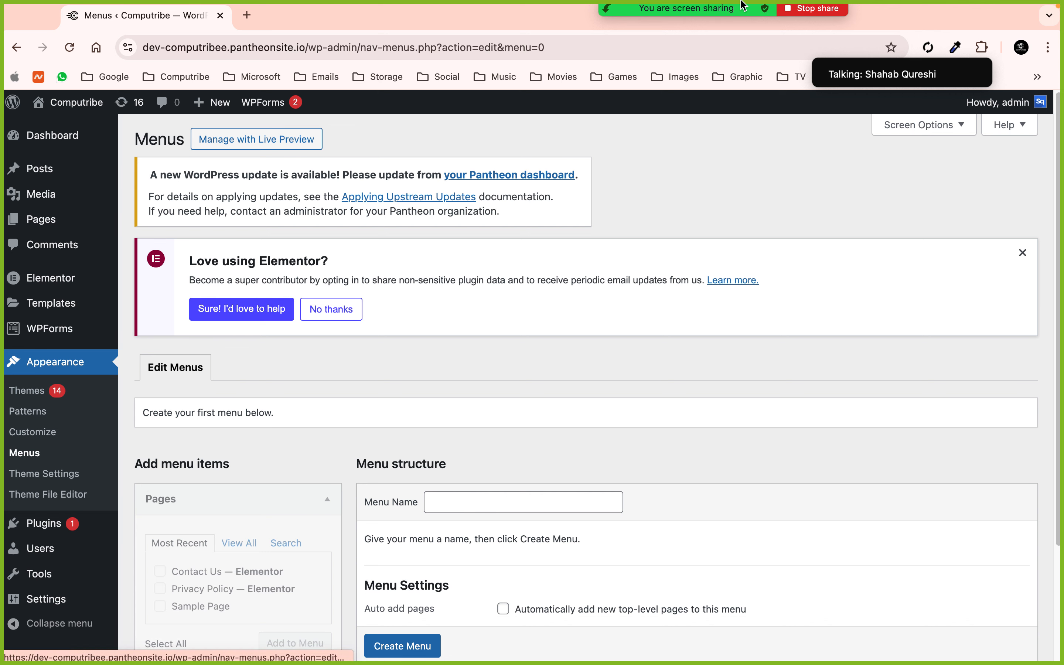
Create a menu named Main Menu with Header as its display location
mouse_move(760, 7)
scroll(456, 341, down, 5)
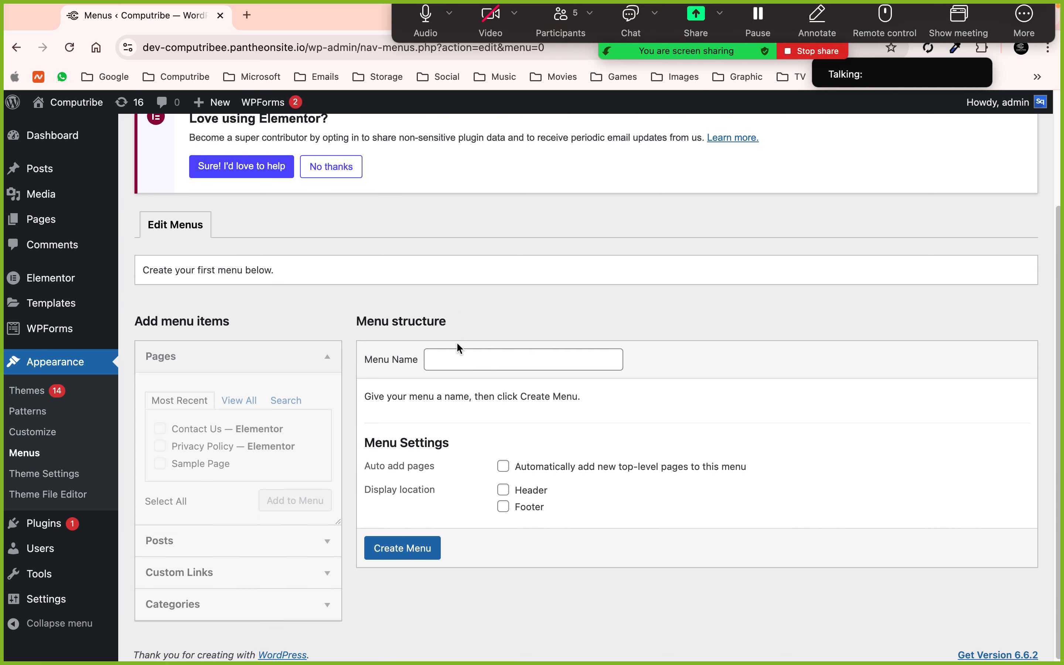
click(484, 347)
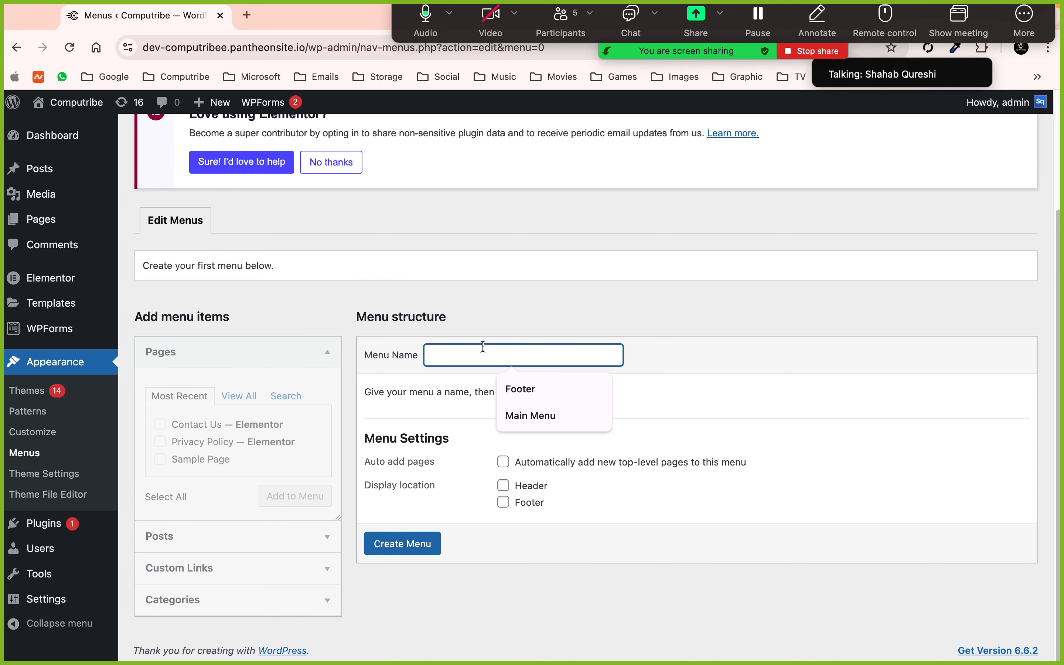
text(Main M)
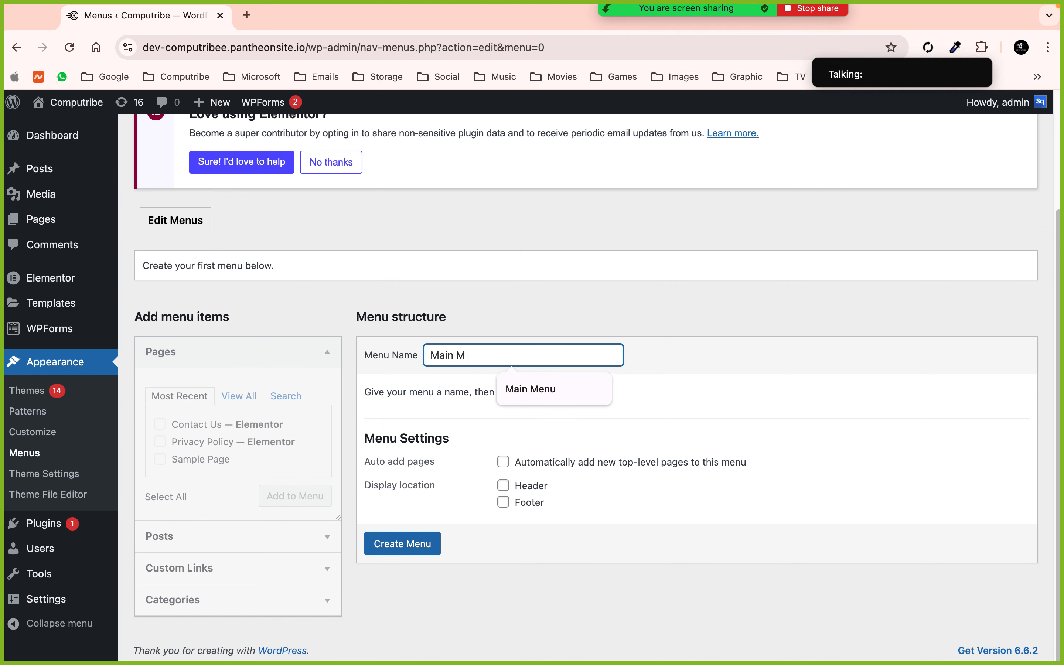
text(enu)
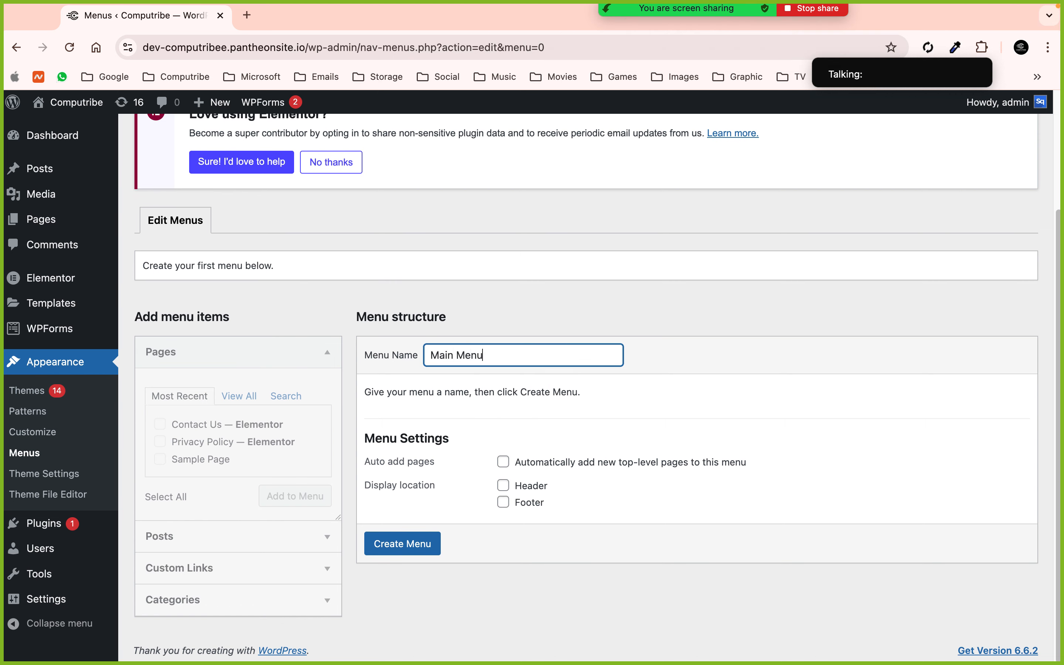
click(688, 383)
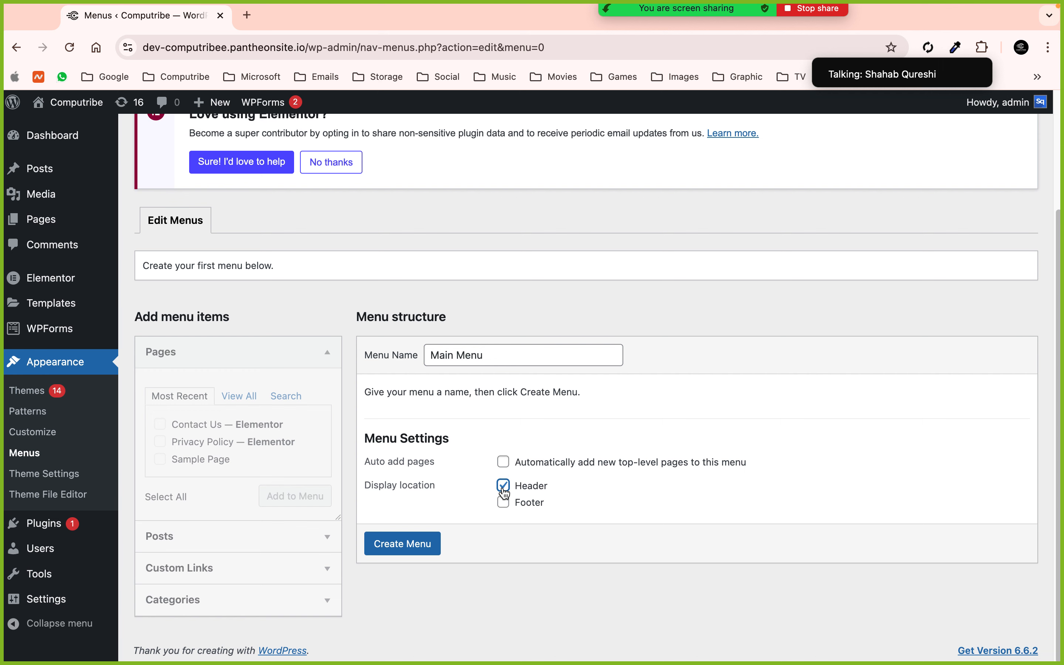
click(423, 548)
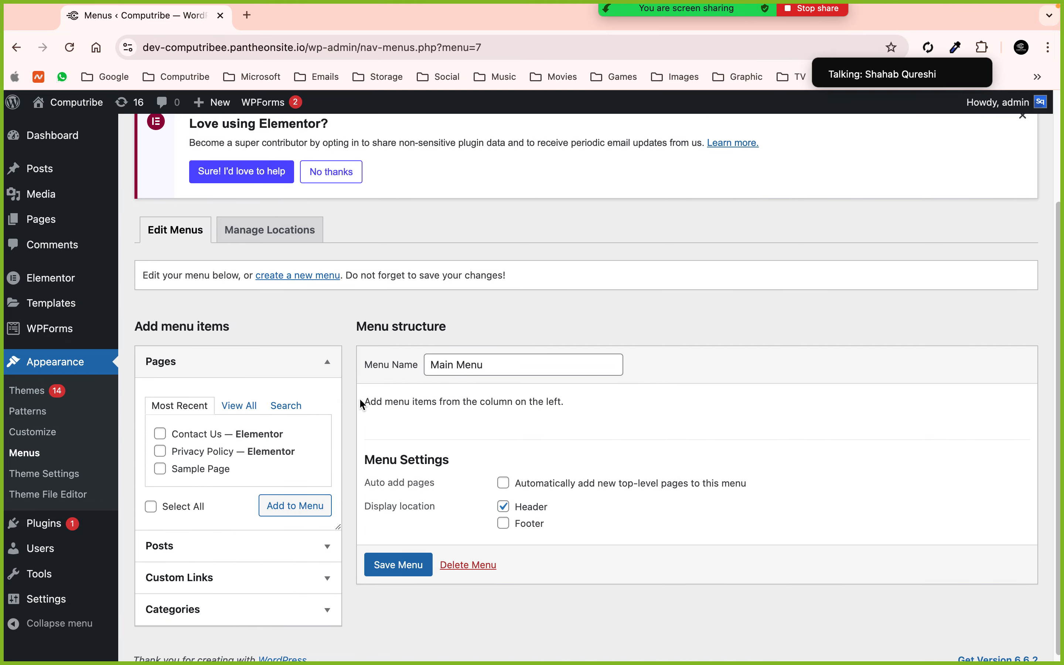
Add the Home, Contact Us and Privacy Policy pages to the Main Menu
click(331, 368)
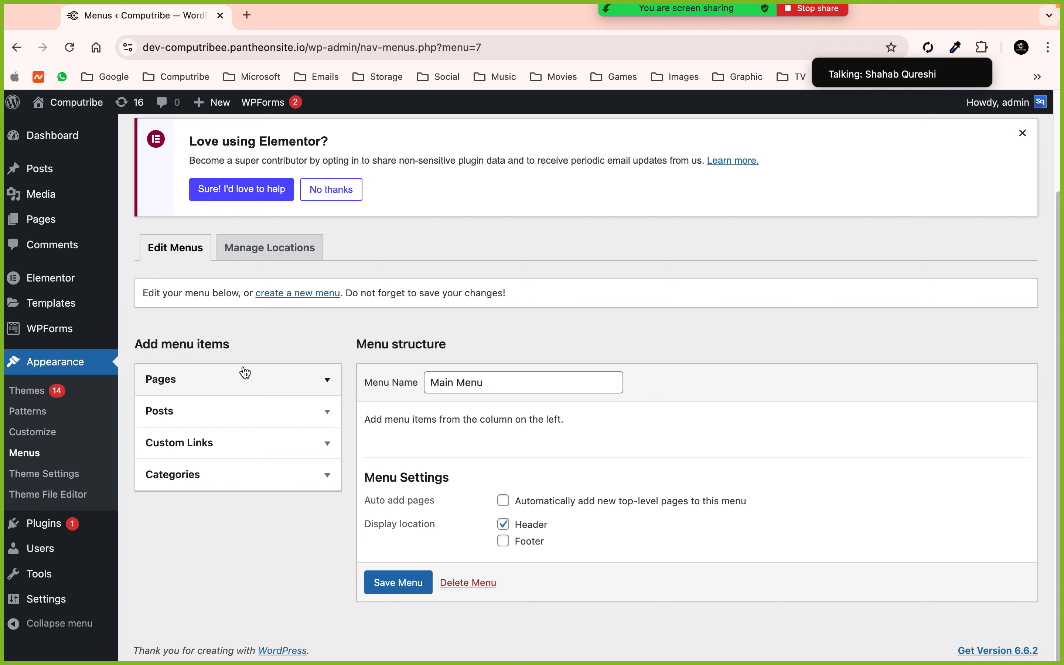
click(333, 383)
scroll(330, 381, down, 1)
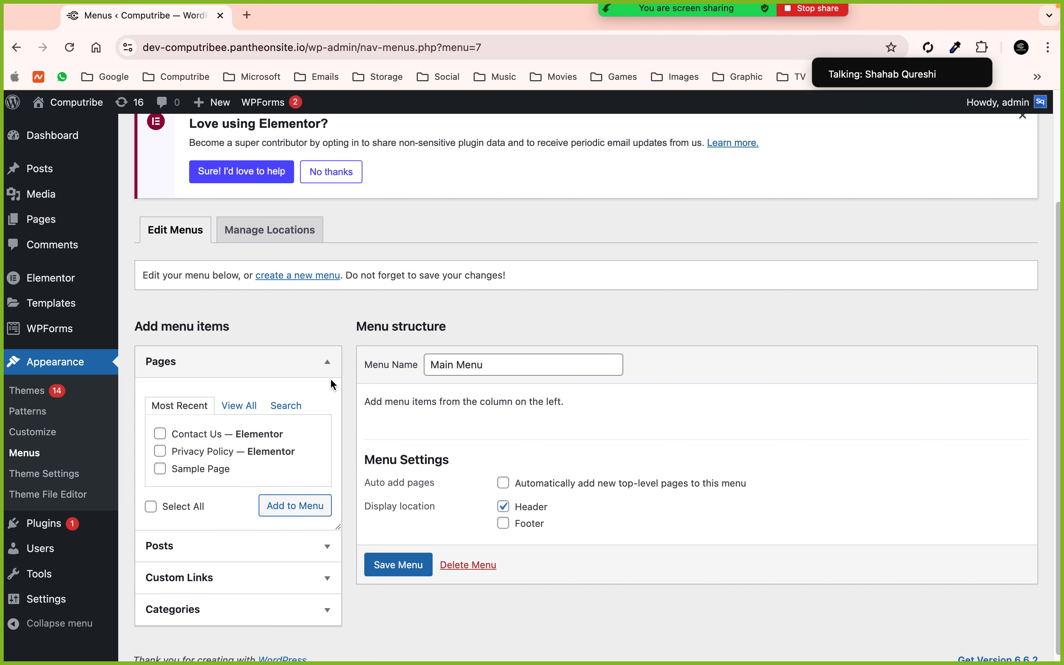
click(240, 405)
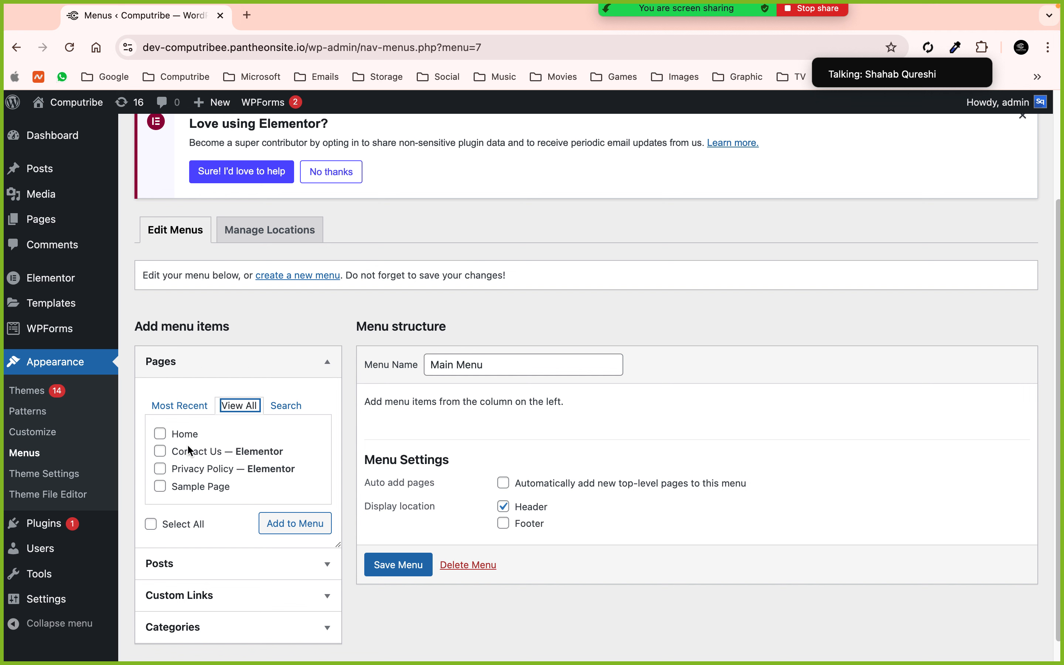
click(164, 434)
click(161, 456)
click(162, 471)
click(292, 529)
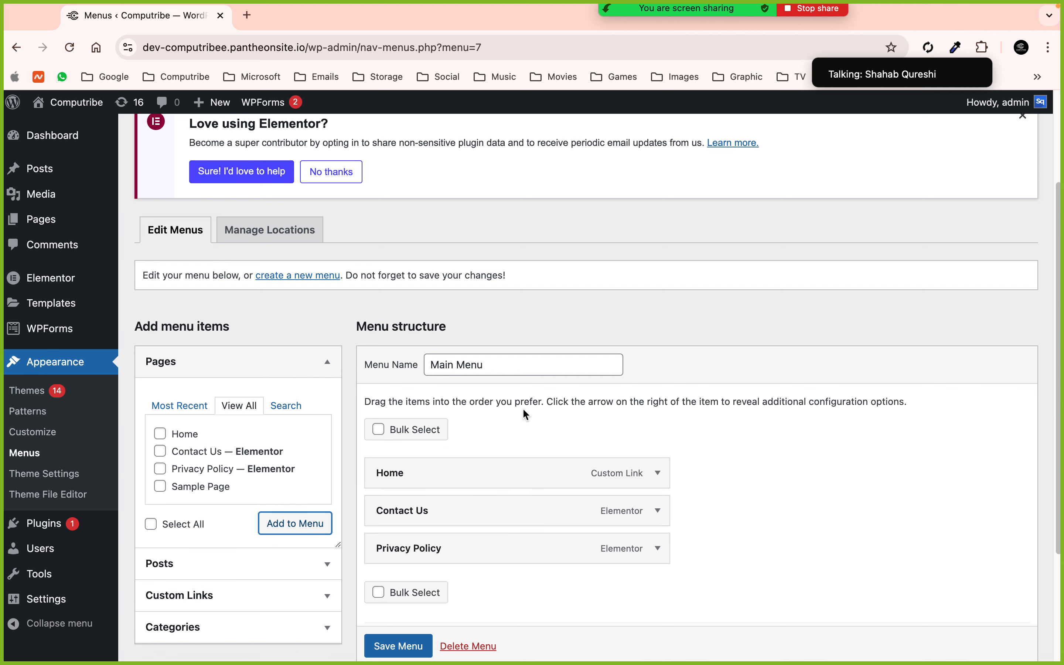
Add the Artificial Intelligence and Education in Pakistan posts to the Main Menu and review the Custom Links and Categories options
scroll(525, 413, down, 3)
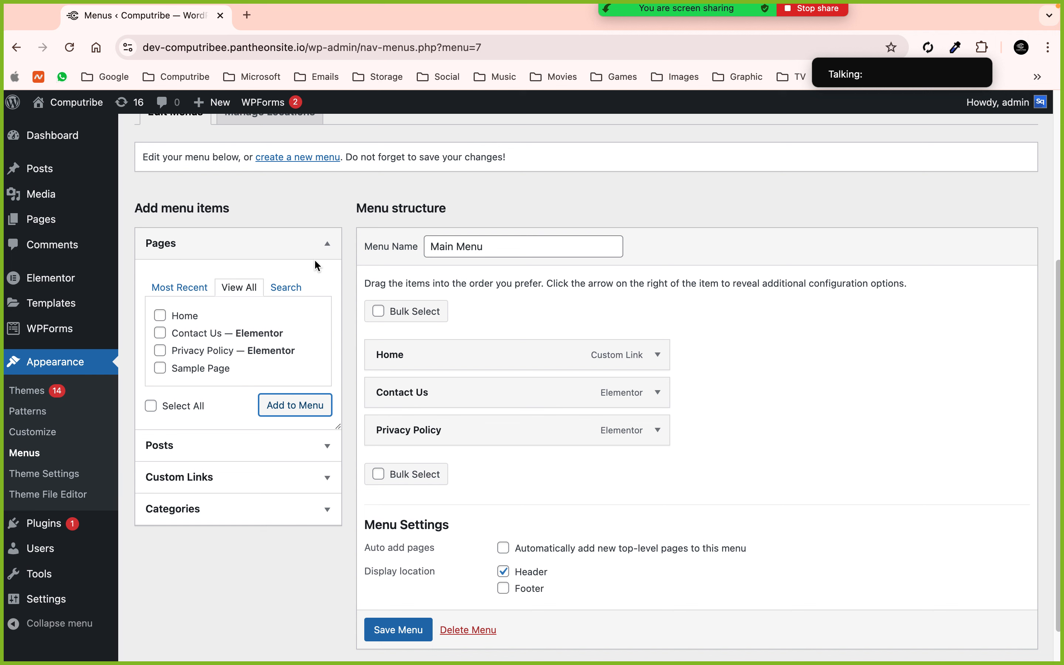
click(326, 246)
click(325, 275)
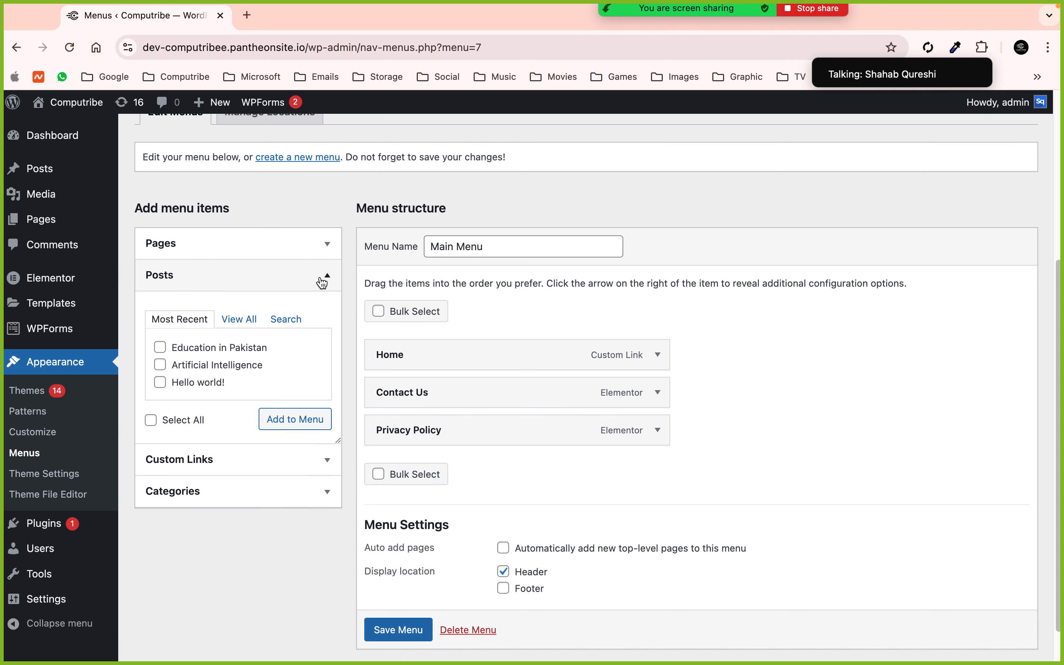
click(238, 320)
click(160, 347)
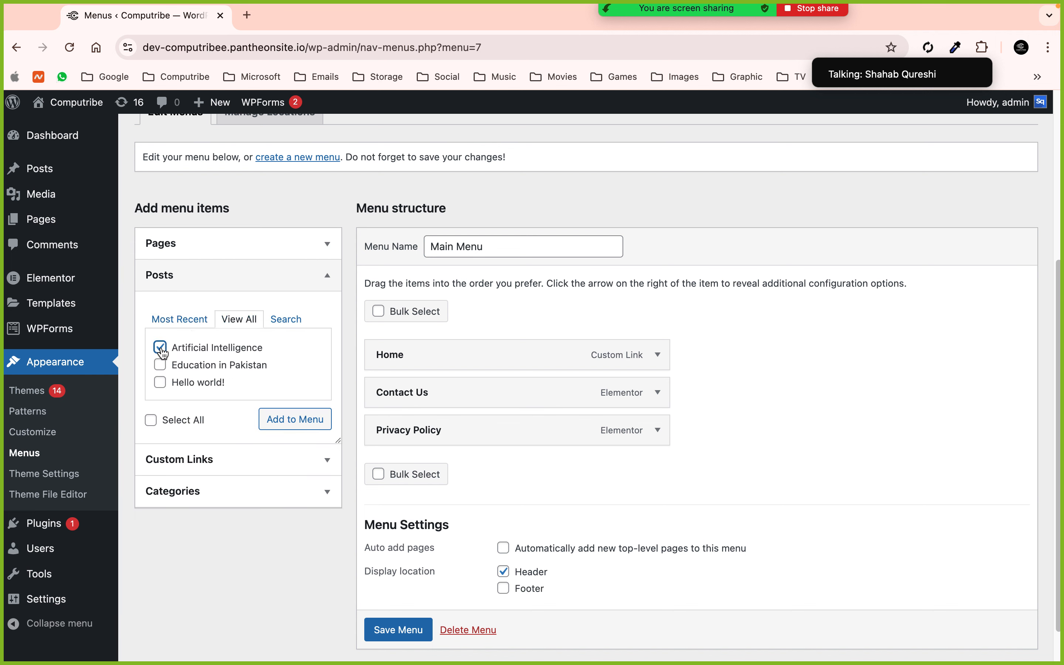
click(160, 366)
click(309, 421)
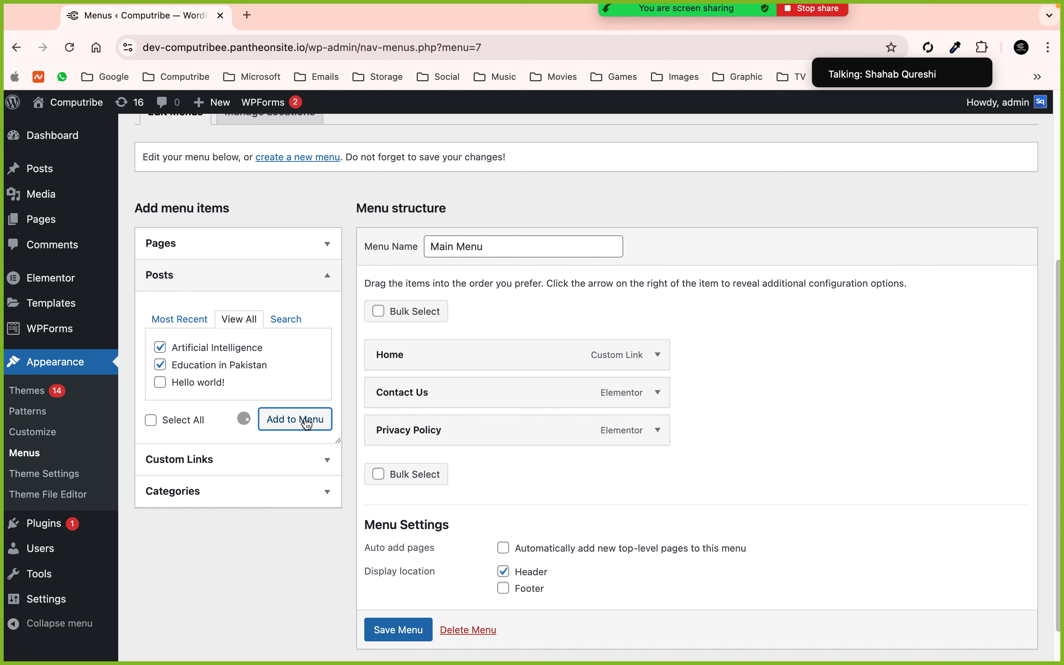
click(329, 460)
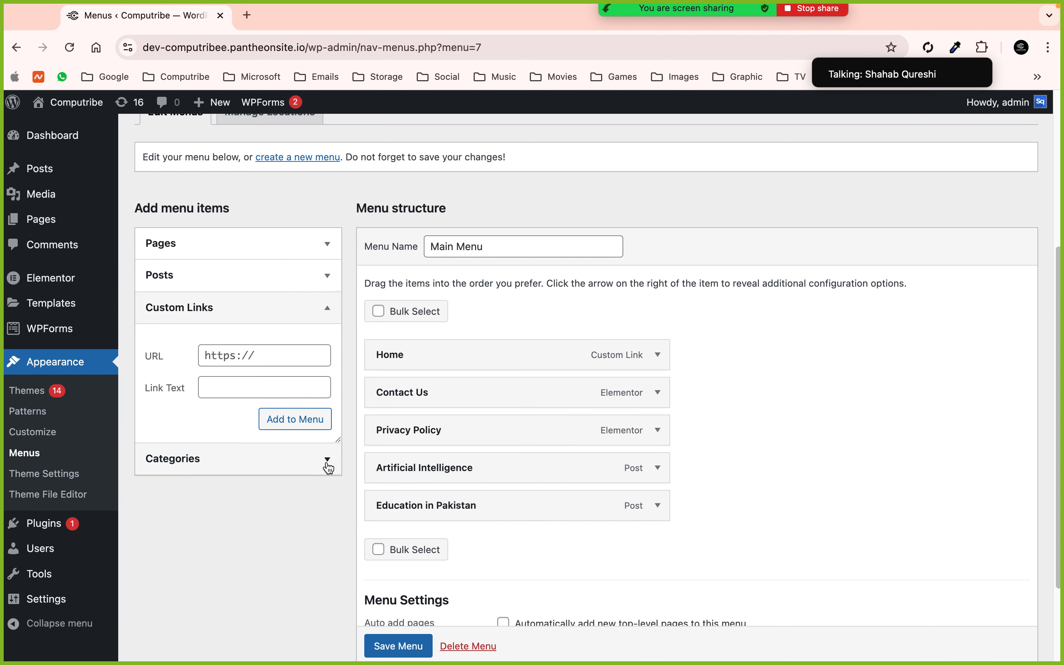
click(328, 460)
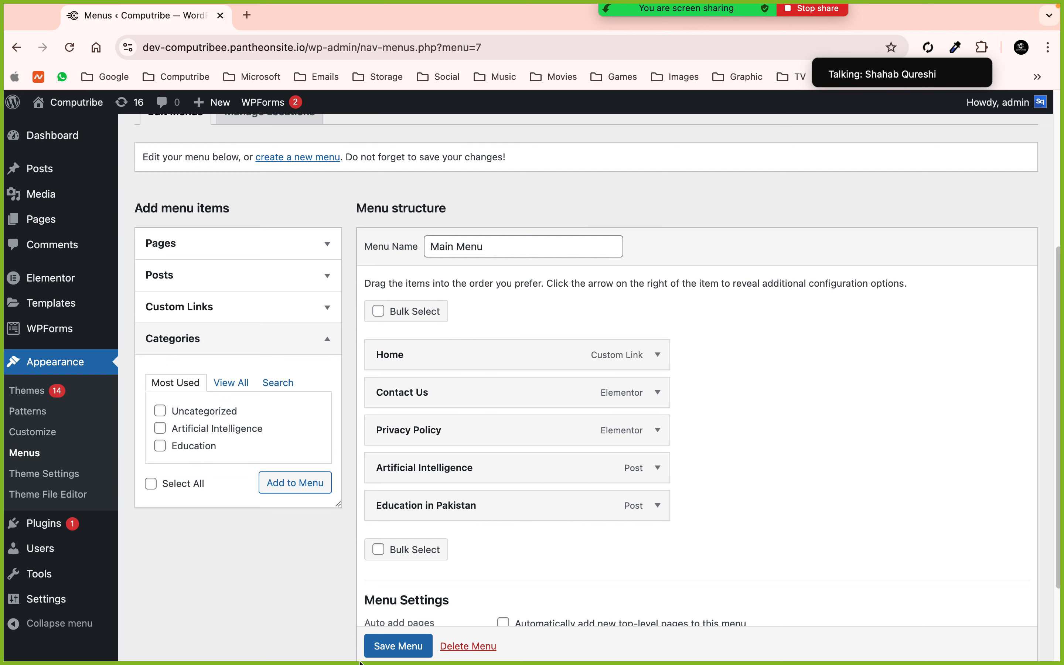
Save the Main Menu and open the Computribe site in a new tab to view its header navigation
scroll(418, 572, down, 2)
click(398, 646)
scroll(420, 541, down, 2)
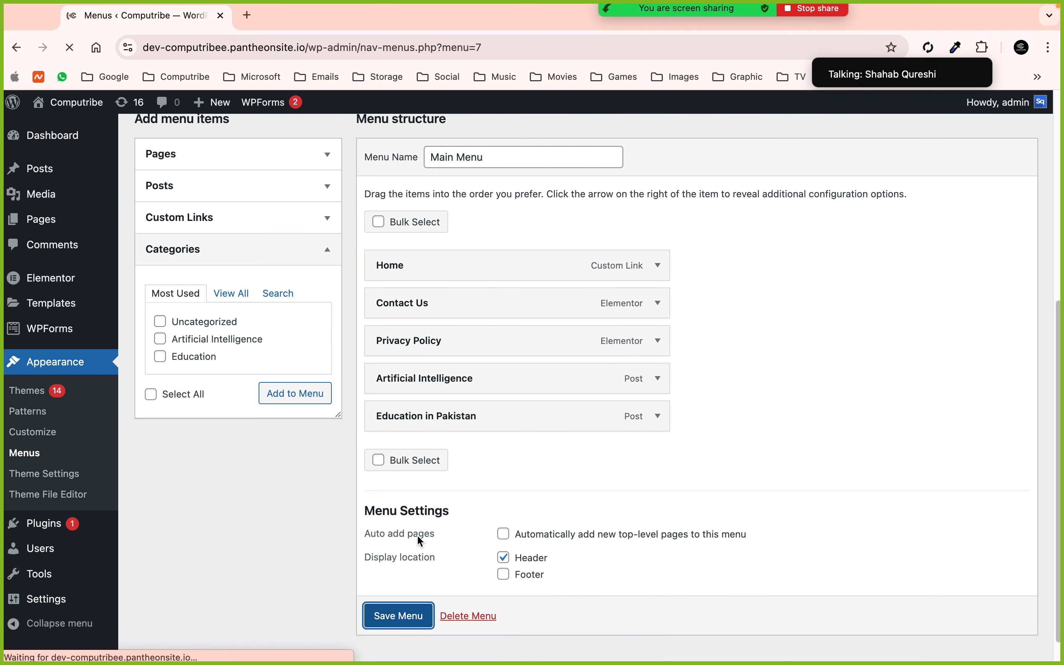
scroll(540, 512, down, 10)
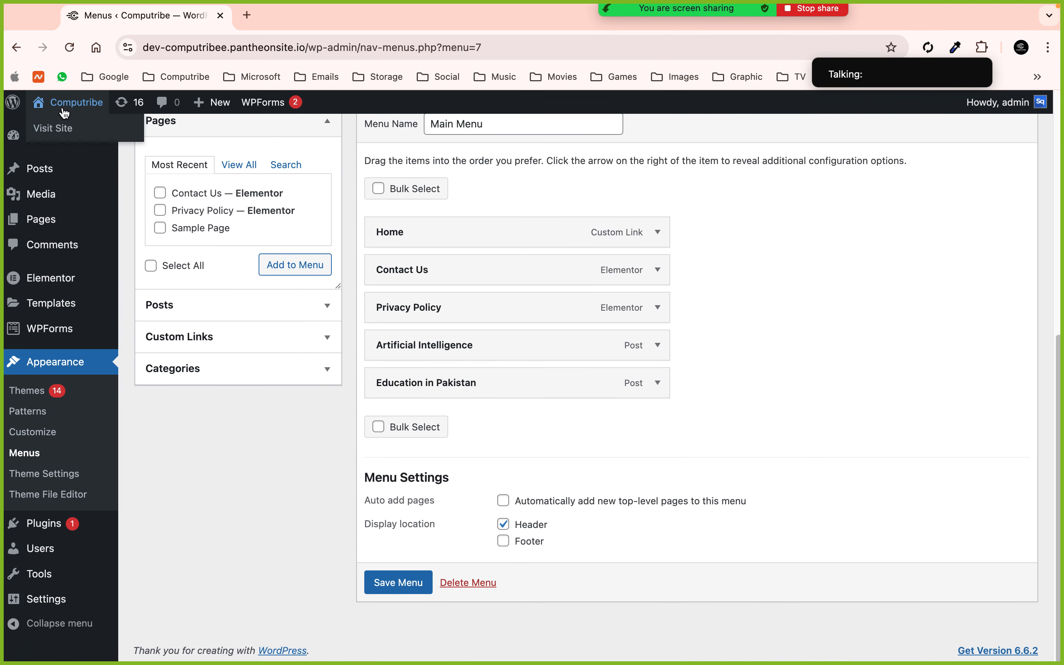
super+click(55, 128)
click(280, 23)
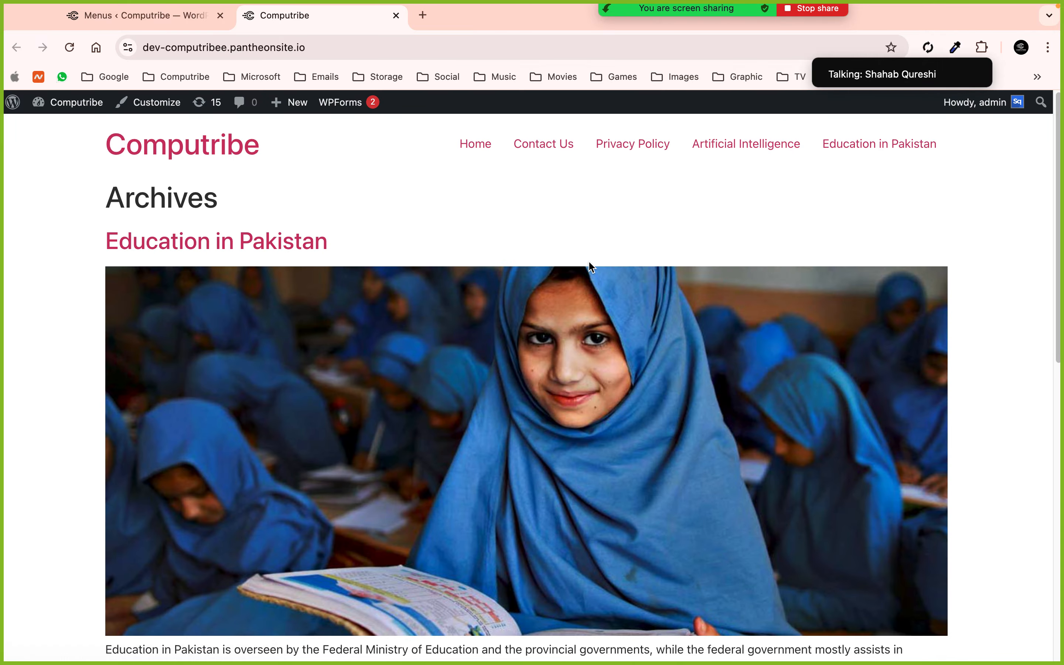
scroll(589, 266, down, 10)
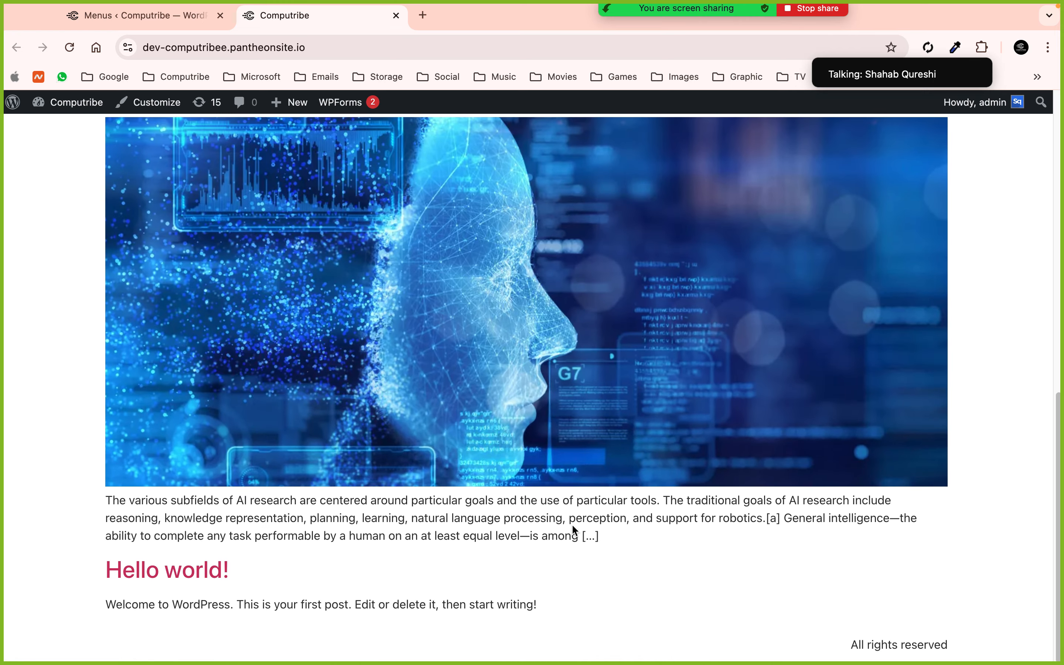
scroll(573, 524, up, 10)
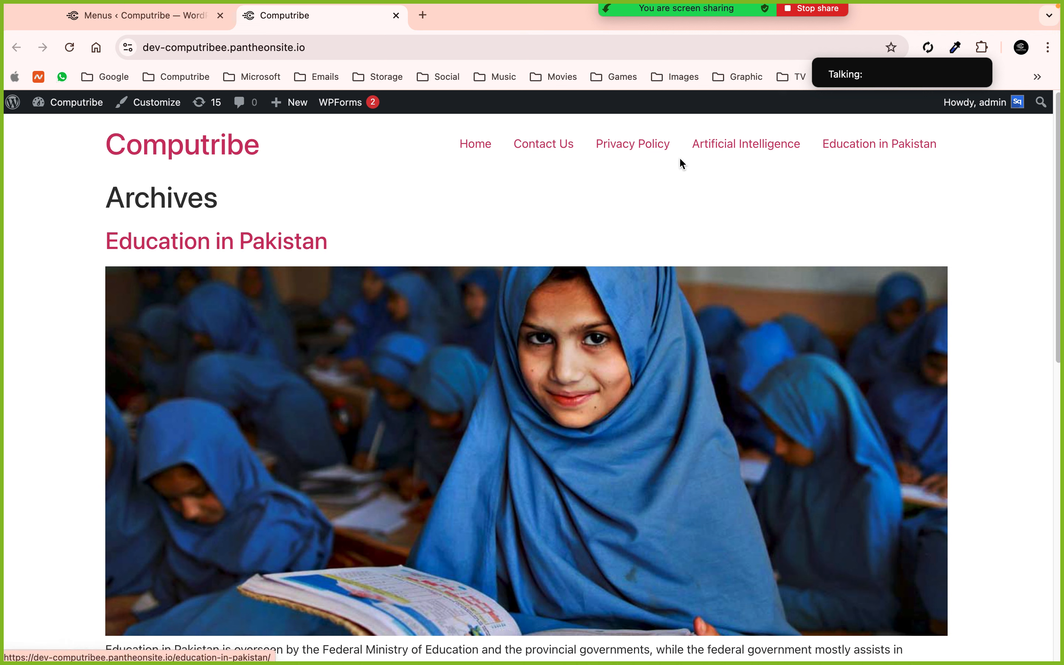
mouse_move(666, 9)
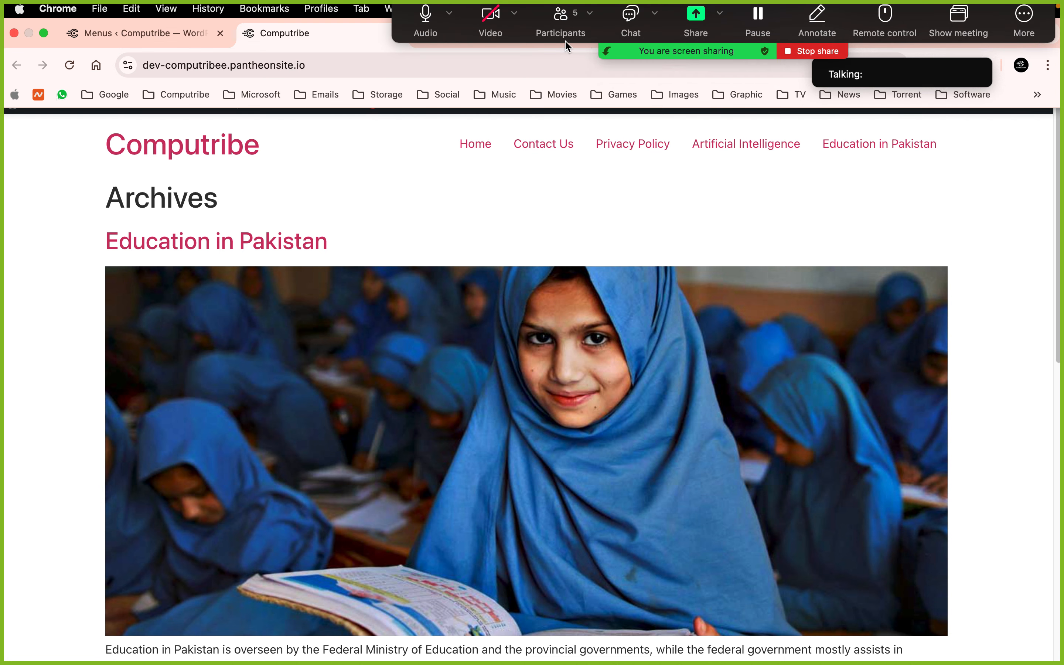
click(559, 26)
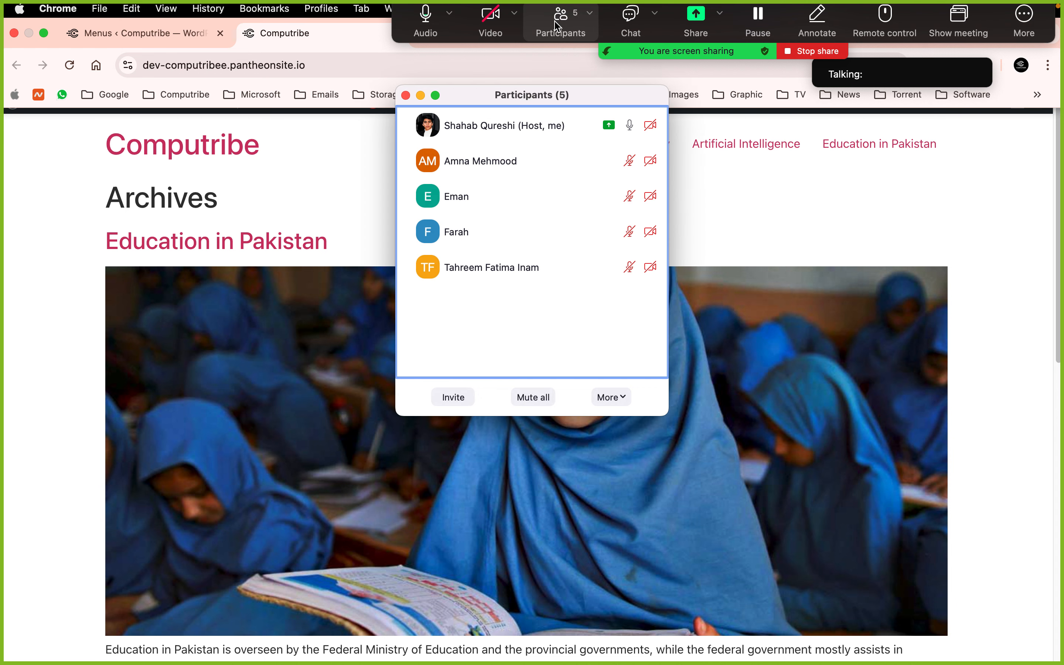
click(405, 95)
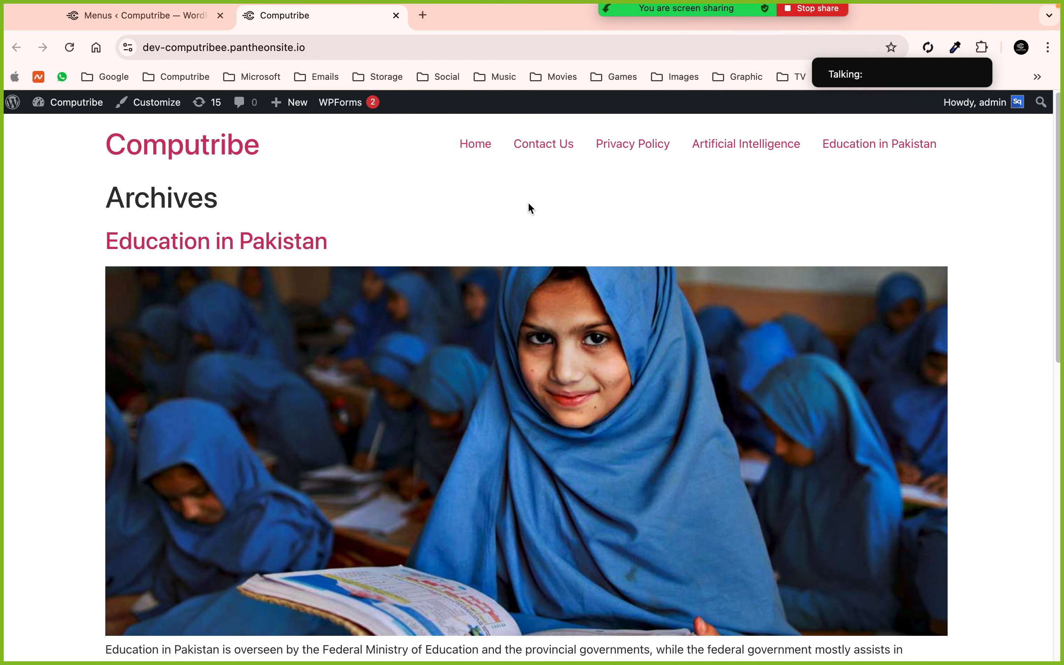
Add the Artificial Intelligence and Education categories to the Main Menu and save it
click(151, 20)
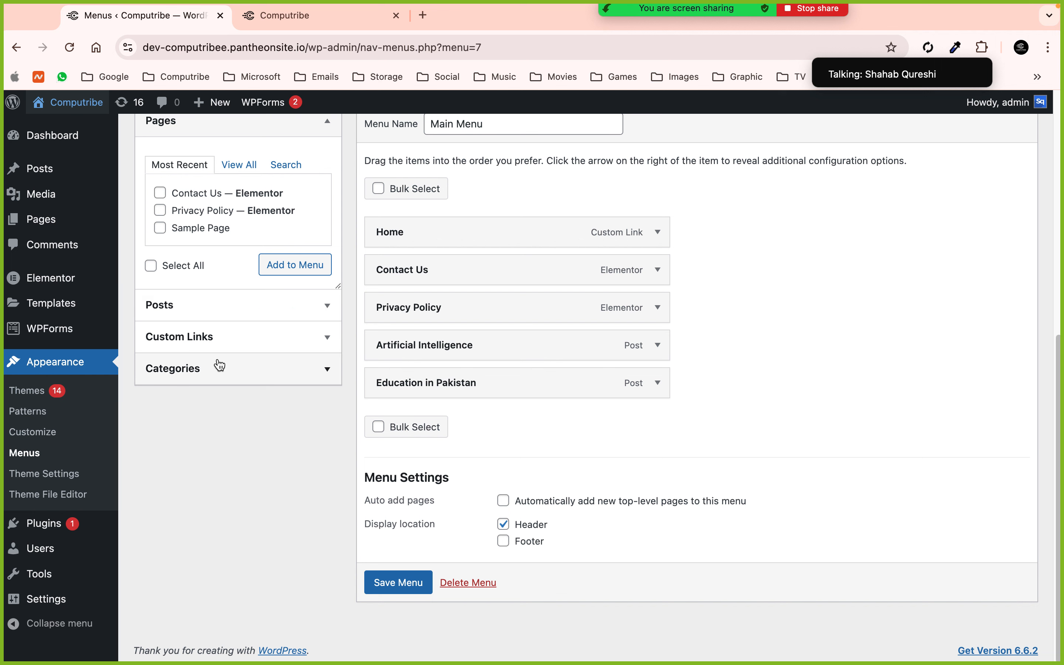
click(246, 372)
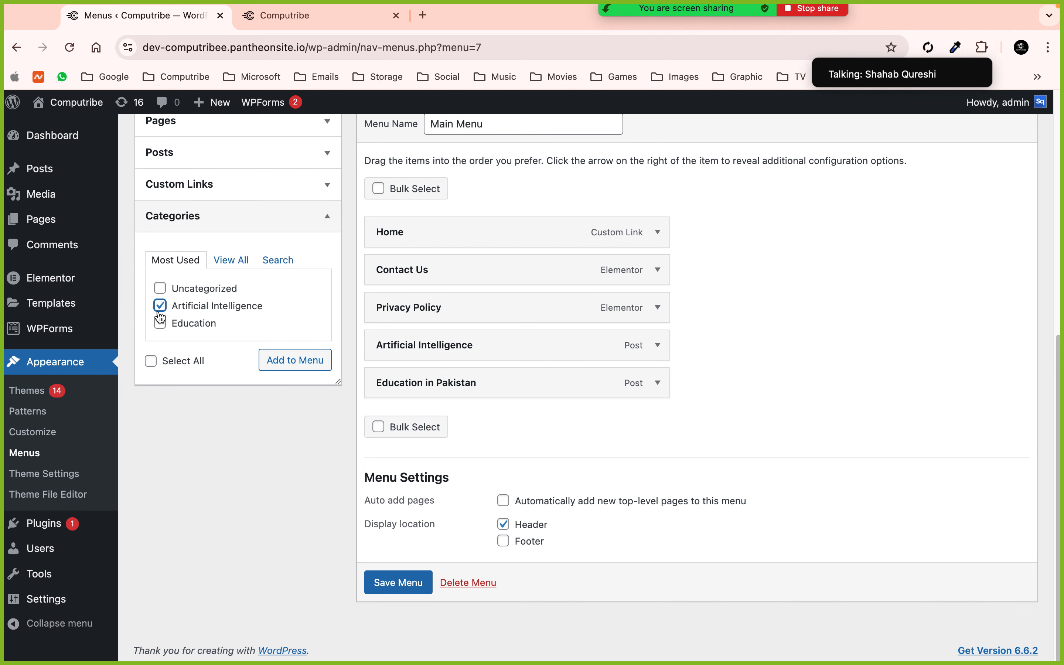
click(161, 325)
click(295, 363)
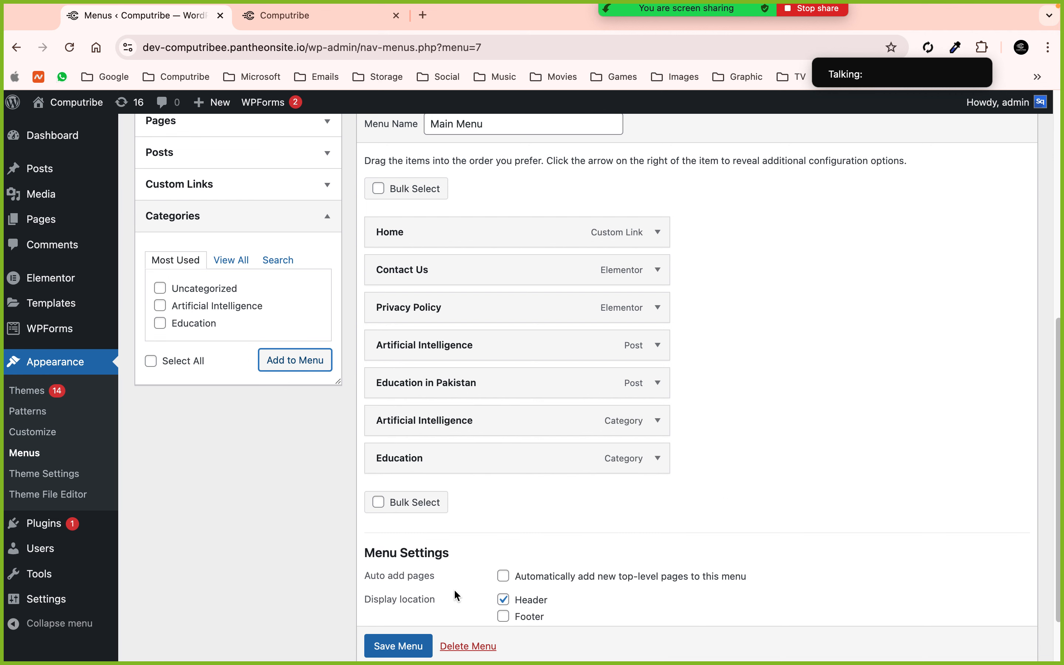
scroll(439, 607, down, 1)
click(396, 615)
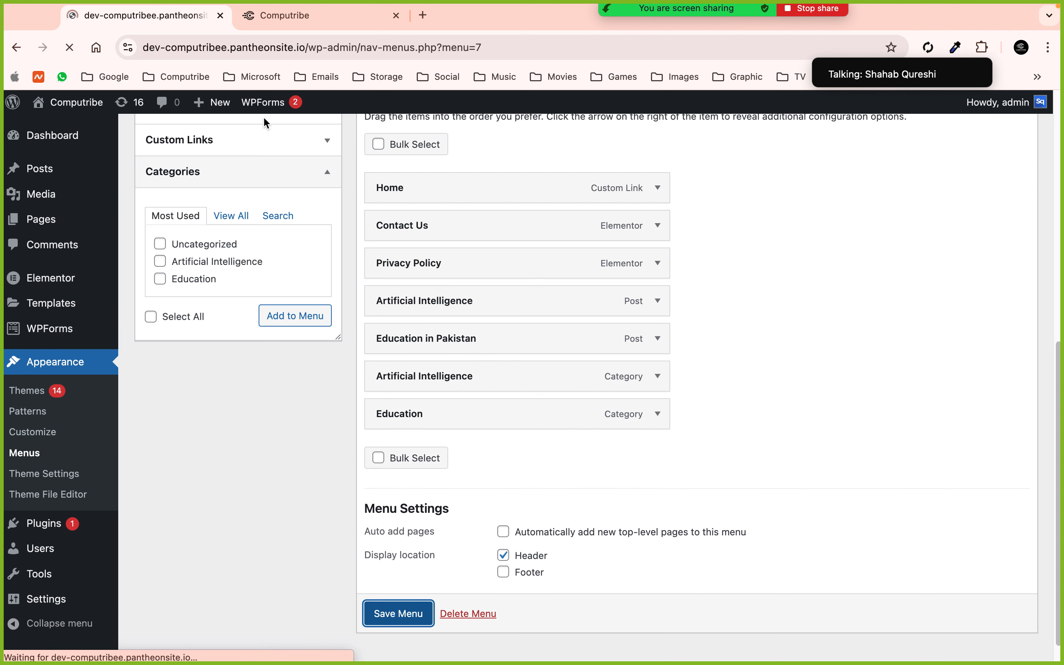
View the Computribe site's header, and open whatsmind.com in a new tab to examine its category navigation and Health submenu
click(262, 21)
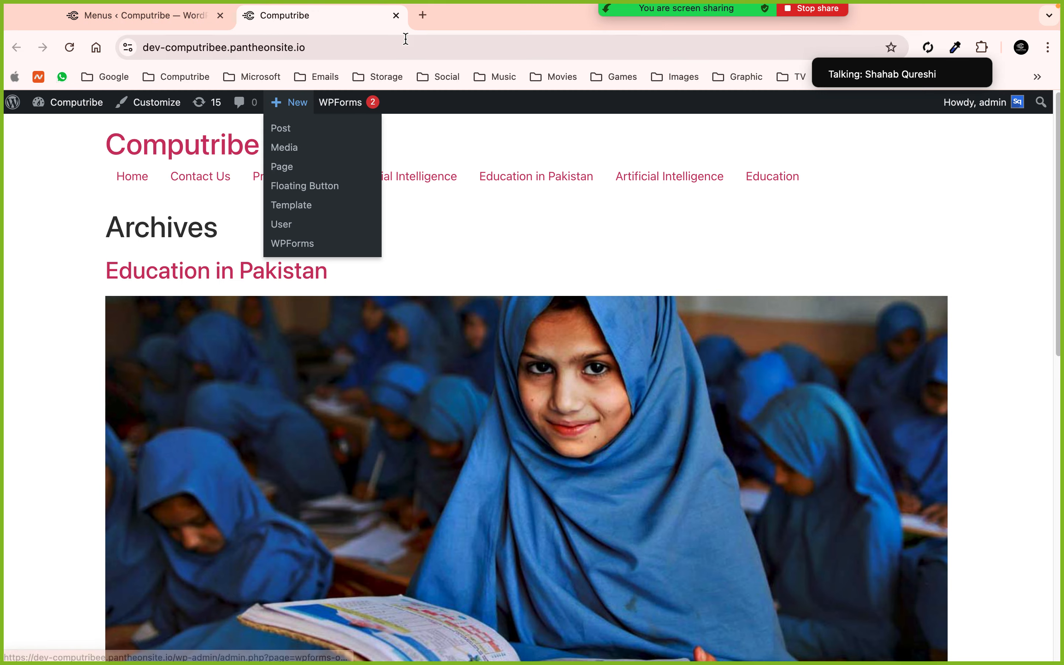
click(422, 16)
text(w)
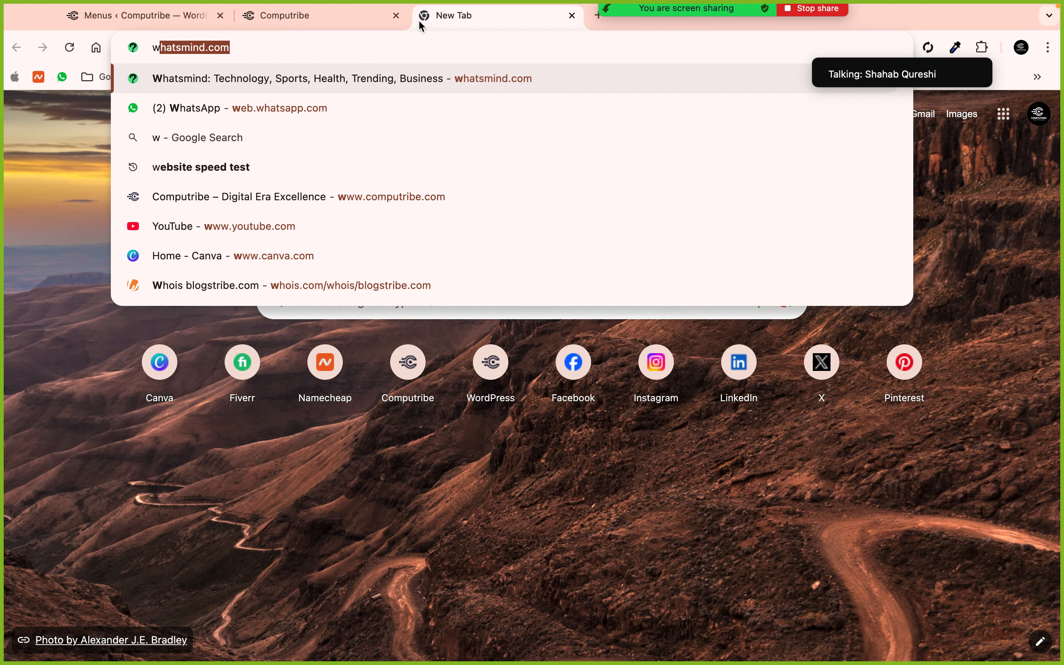
key(Return)
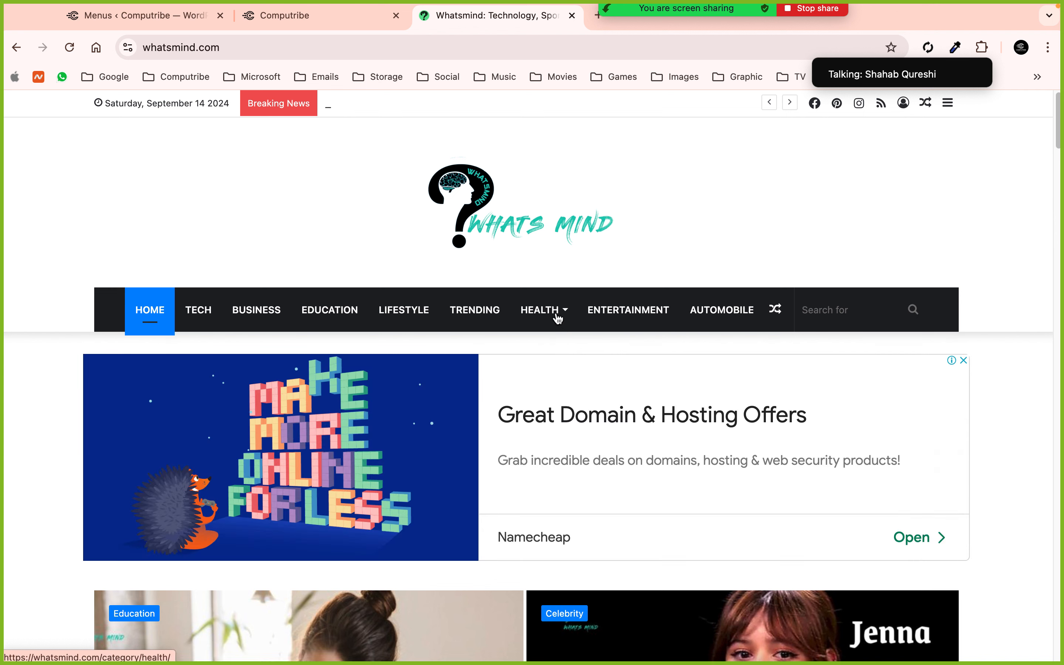
mouse_move(554, 311)
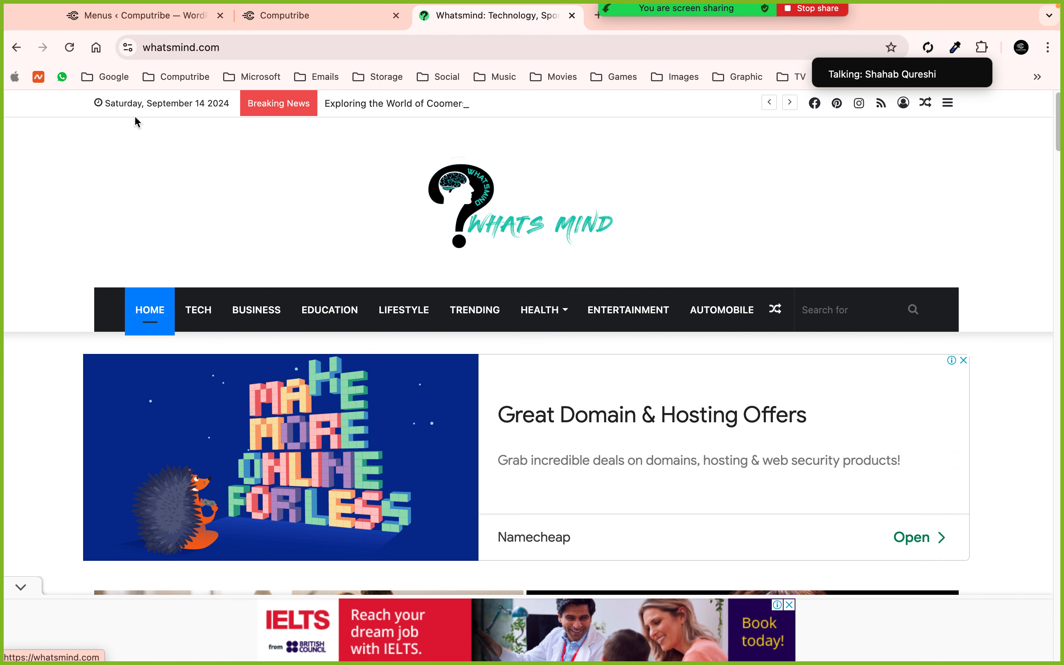
In the Main Menu structure, move Contact Us to the end and place Privacy Policy directly above it
click(135, 20)
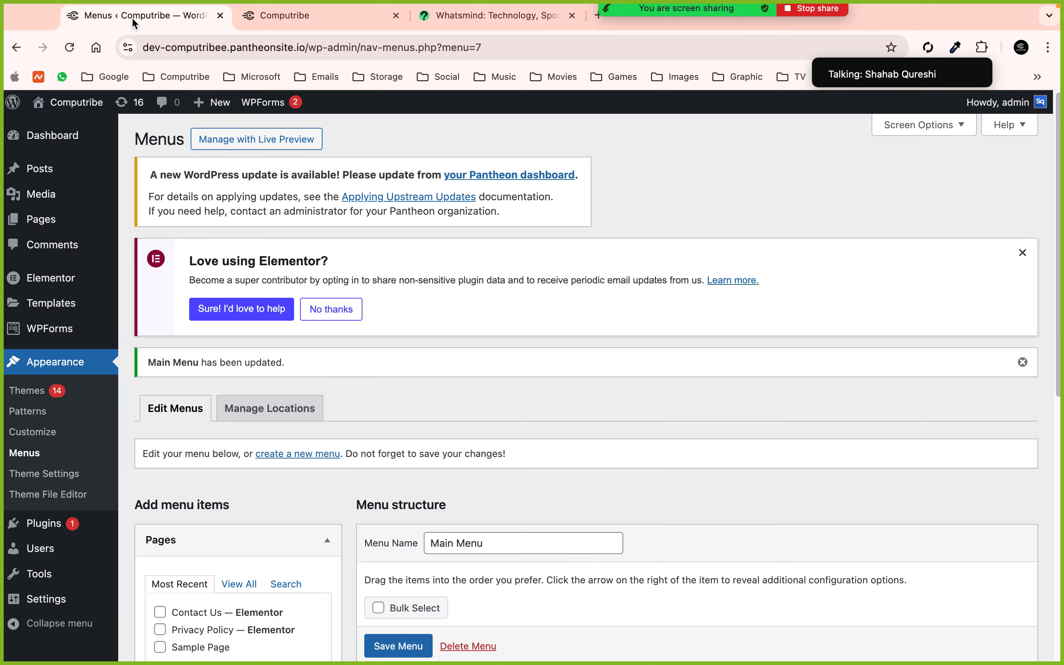
scroll(570, 379, down, 10)
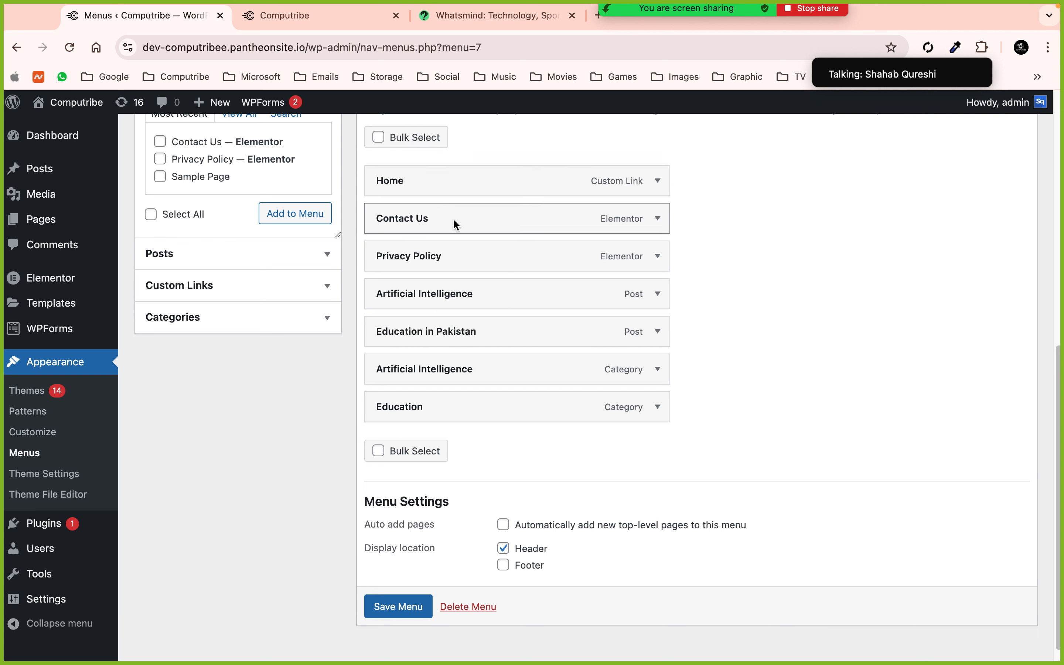
drag(455, 220, 454, 413)
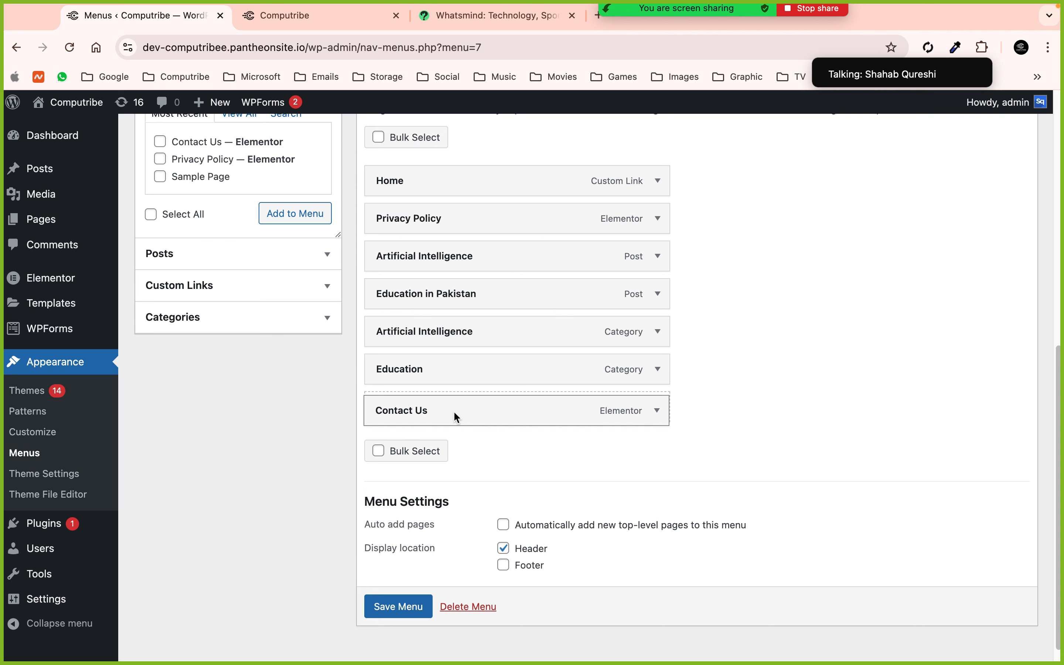
drag(454, 413, 454, 413)
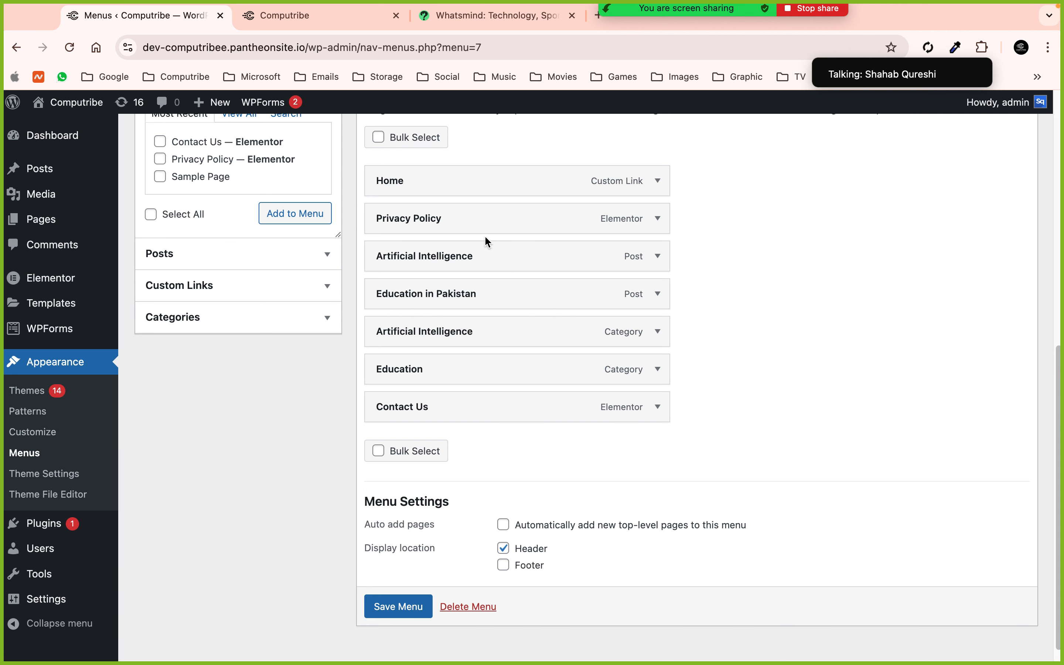
drag(460, 221, 465, 371)
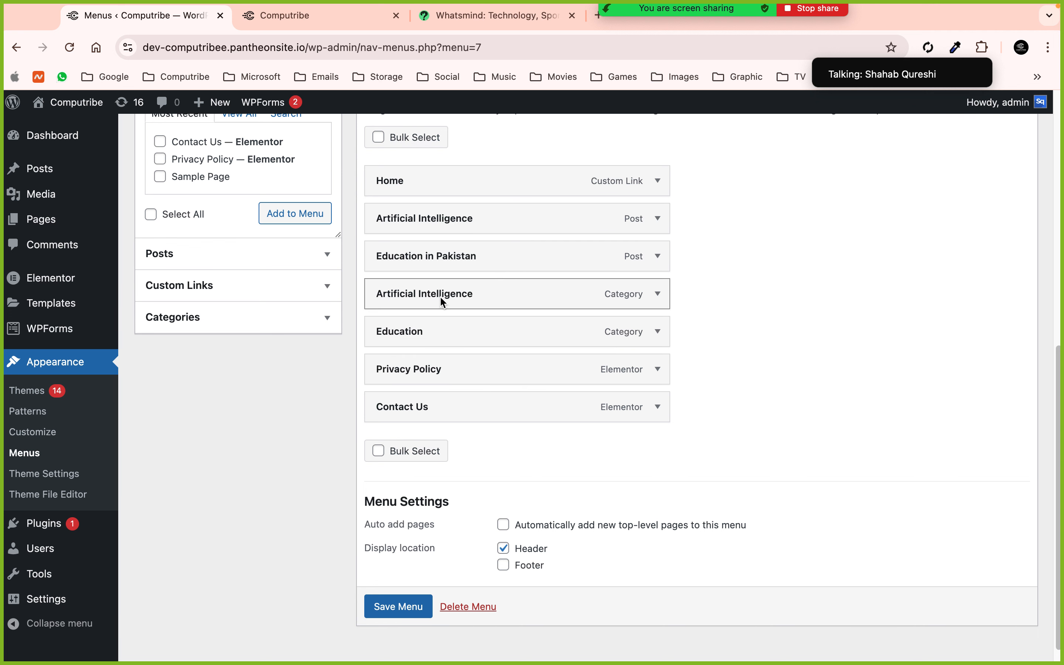
Nest the Artificial Intelligence and Education in Pakistan posts as sub items under their matching categories, and save the Main Menu
drag(440, 296, 444, 217)
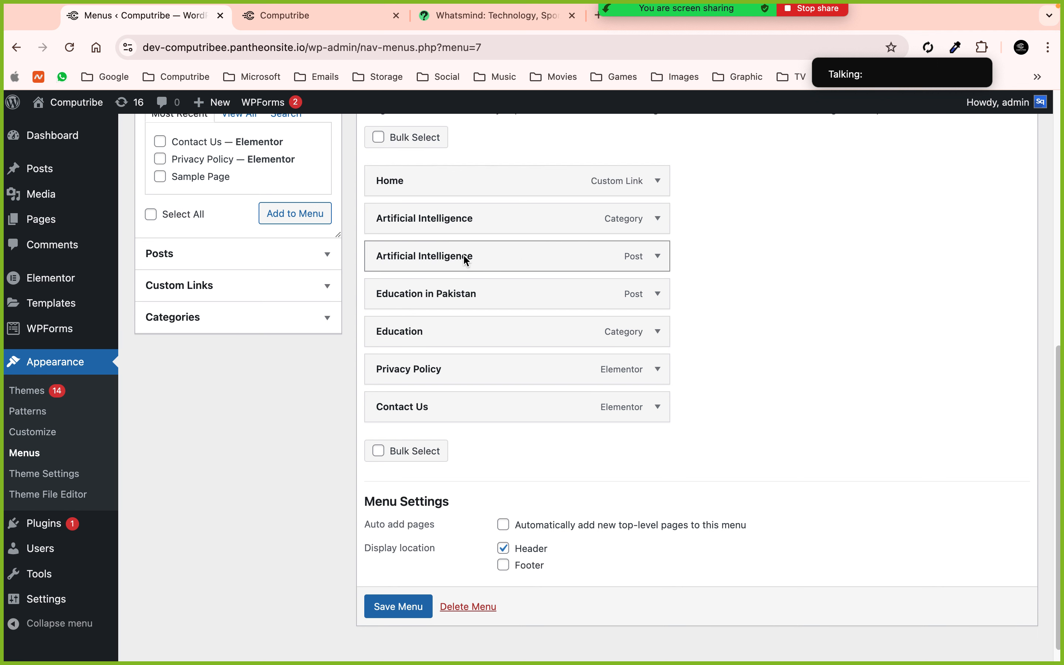
drag(466, 259, 488, 256)
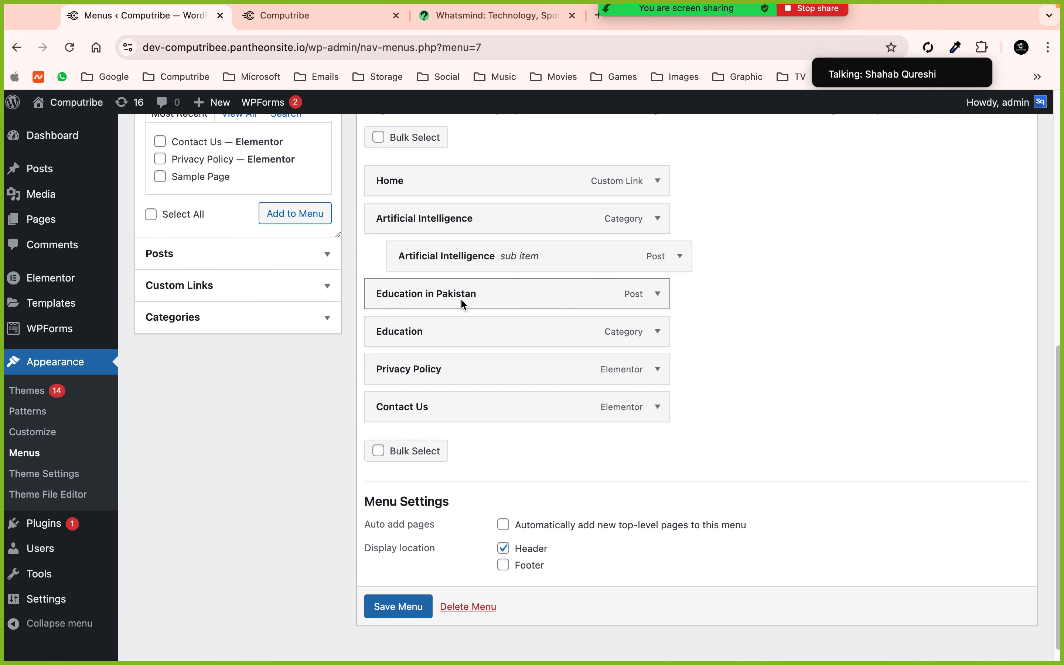
drag(412, 324, 433, 330)
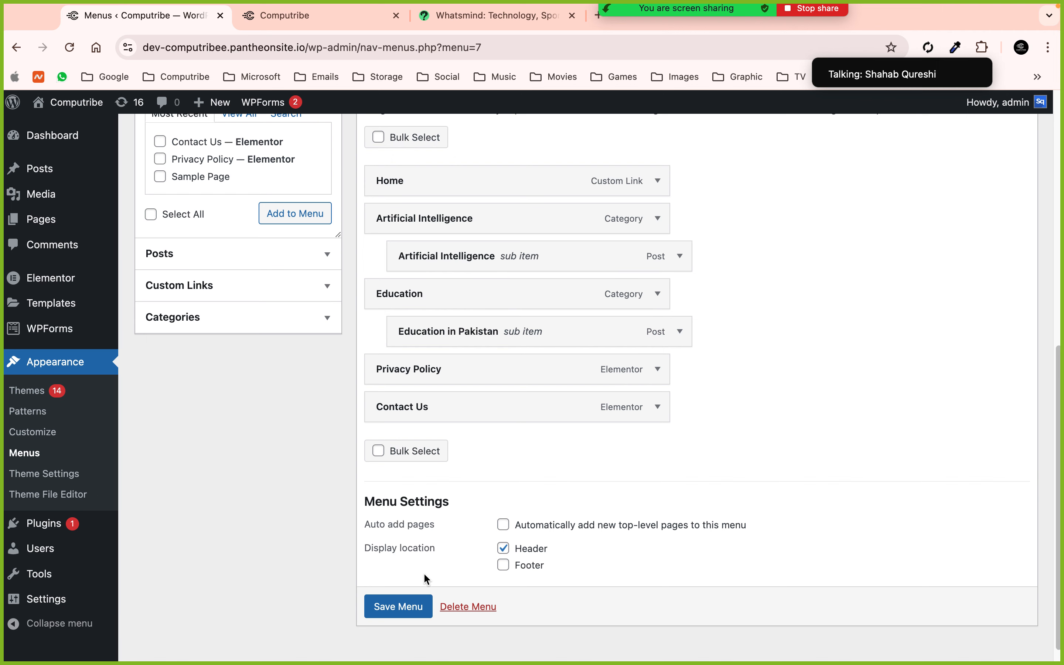
click(413, 601)
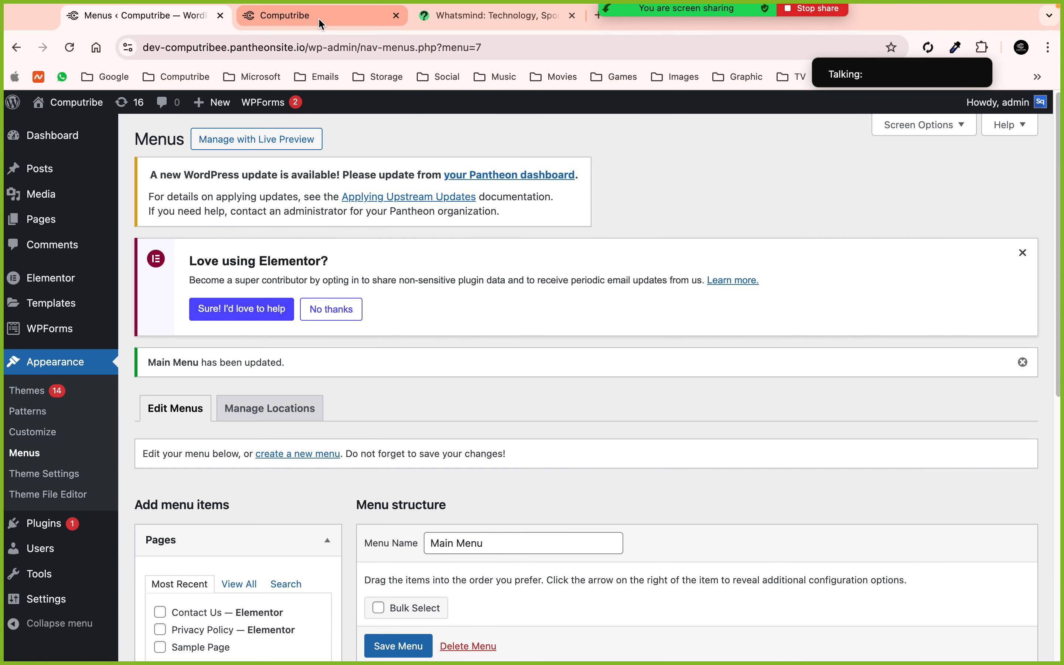
Reload the Computribe home page and reveal the Artificial Intelligence and Education submenus in the header
click(259, 17)
click(95, 49)
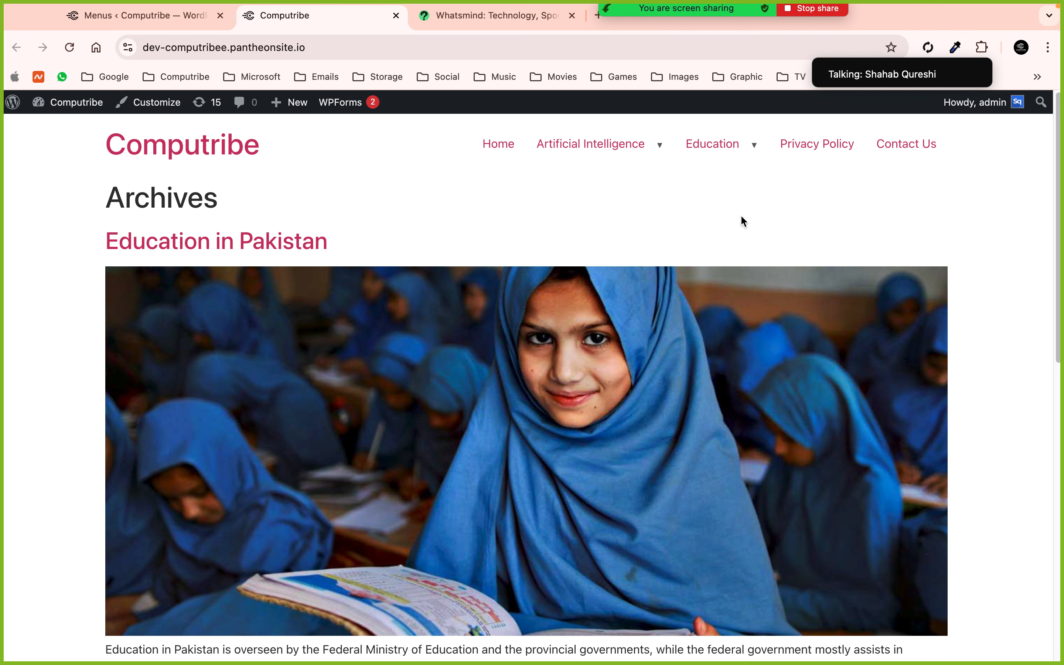
mouse_move(541, 150)
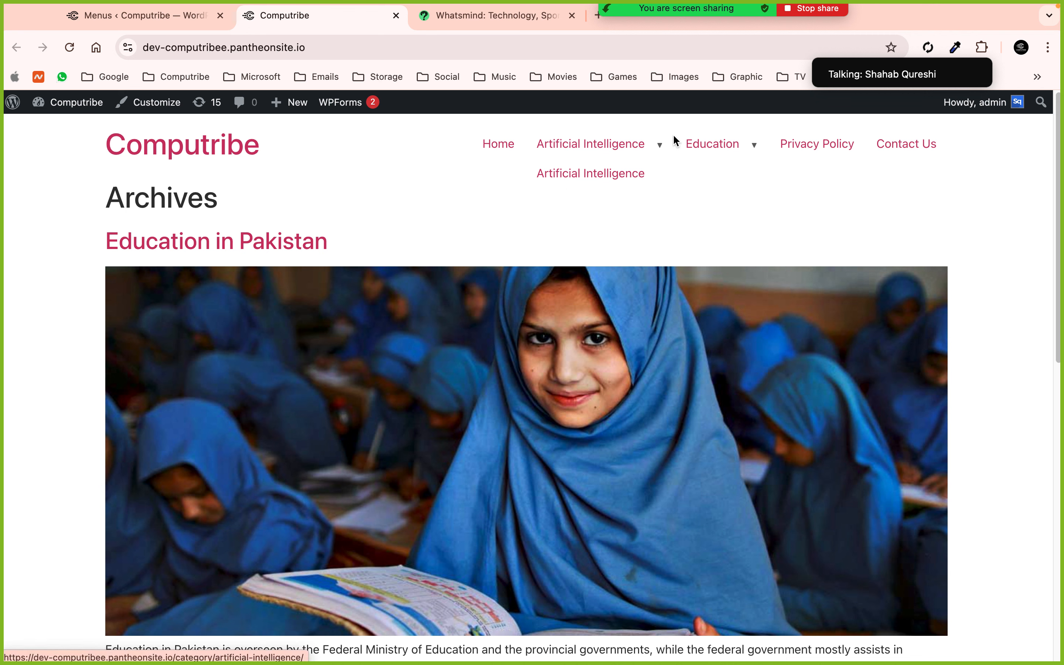
mouse_move(696, 147)
Check the Artificial Intelligence category page in a new tab from the header, and close it along with the Whatsmind tab
super+click(579, 145)
click(484, 20)
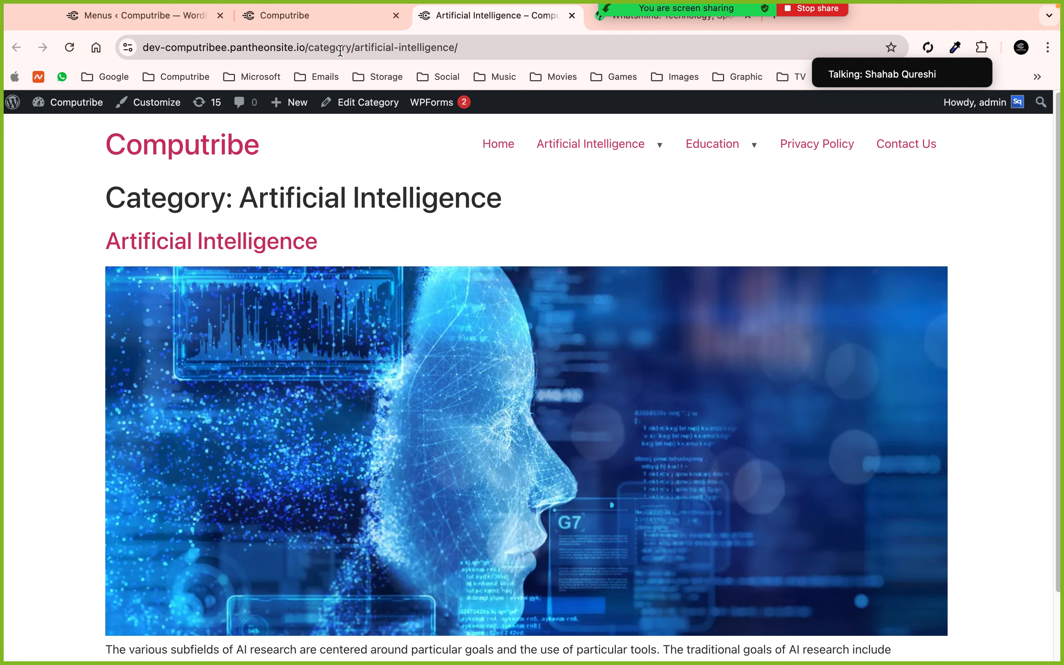
click(572, 16)
click(571, 16)
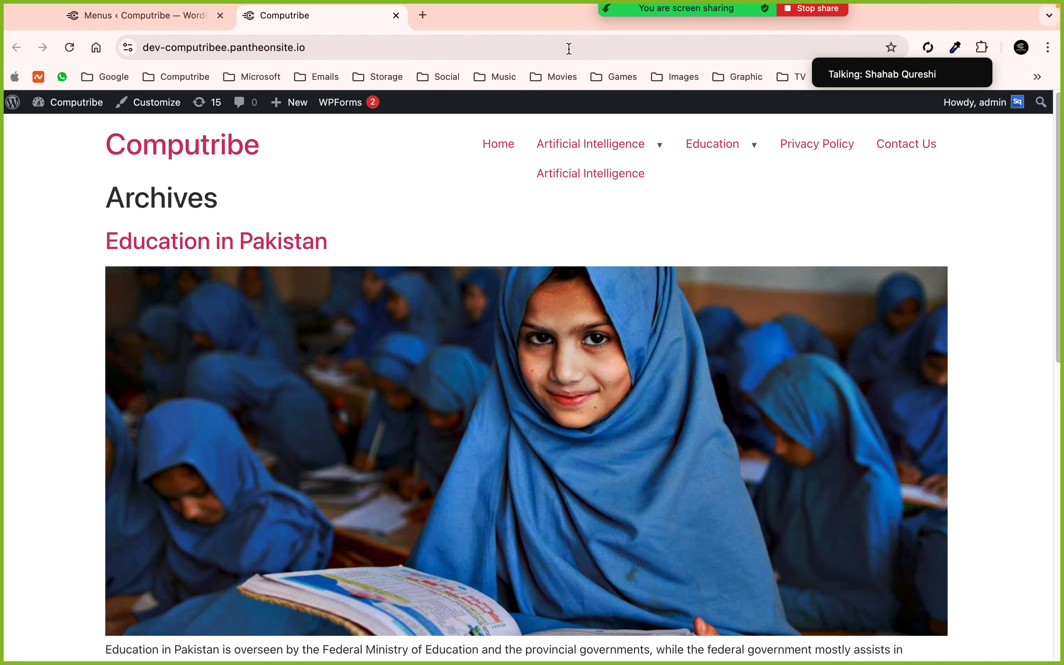
Open the Artificial Intelligence post from its submenu in a new tab, look through the whole article and close it
super+click(560, 173)
click(472, 26)
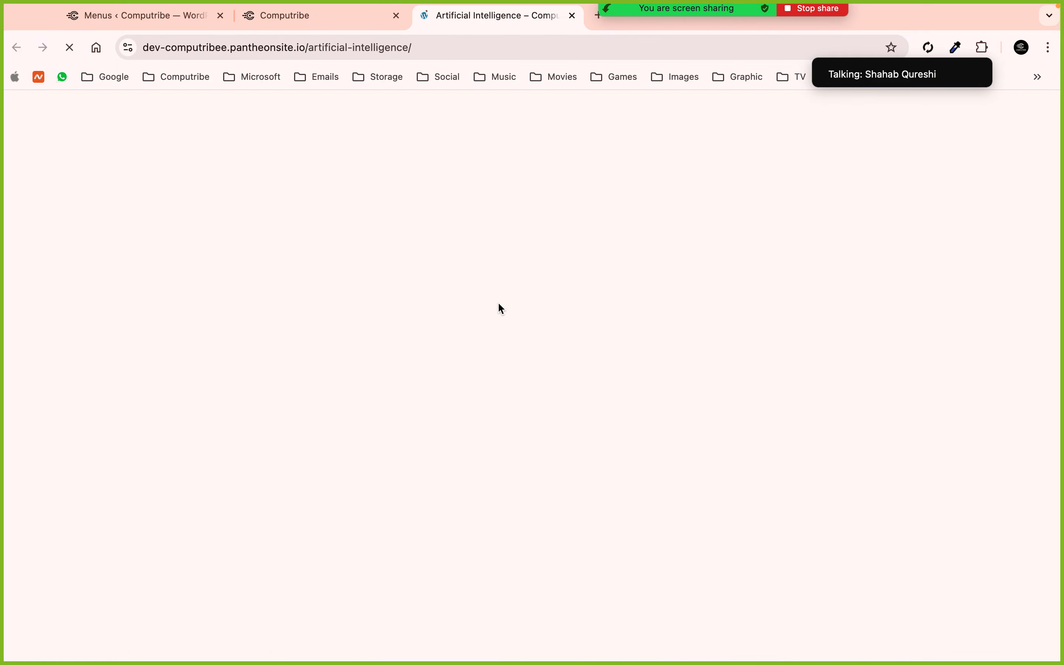
scroll(499, 304, down, 10)
scroll(499, 303, down, 10)
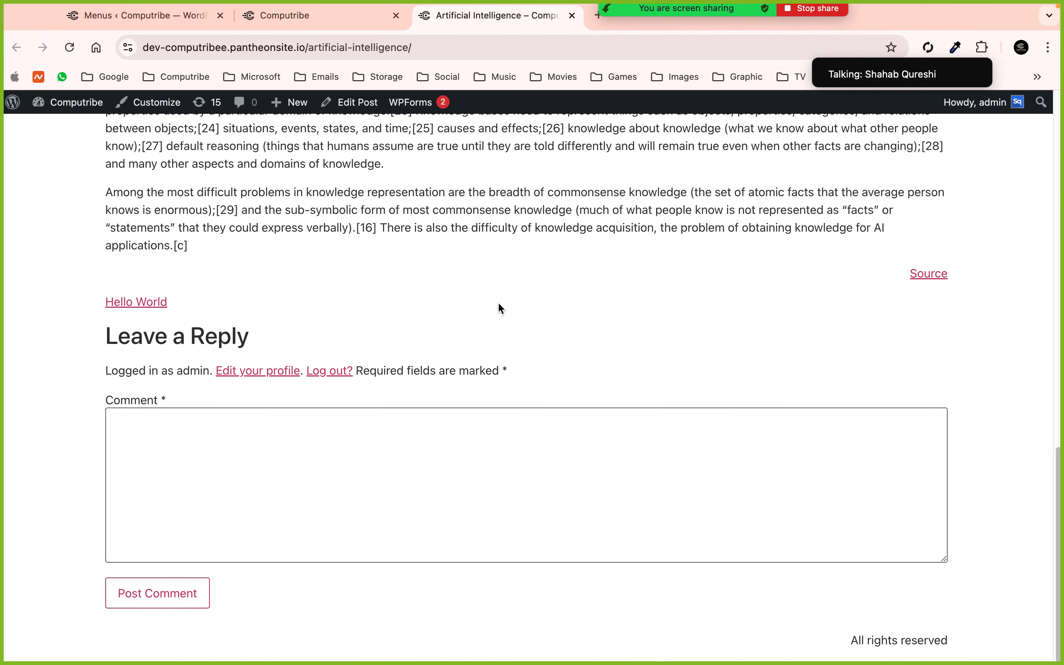
scroll(499, 305, up, 20)
click(572, 16)
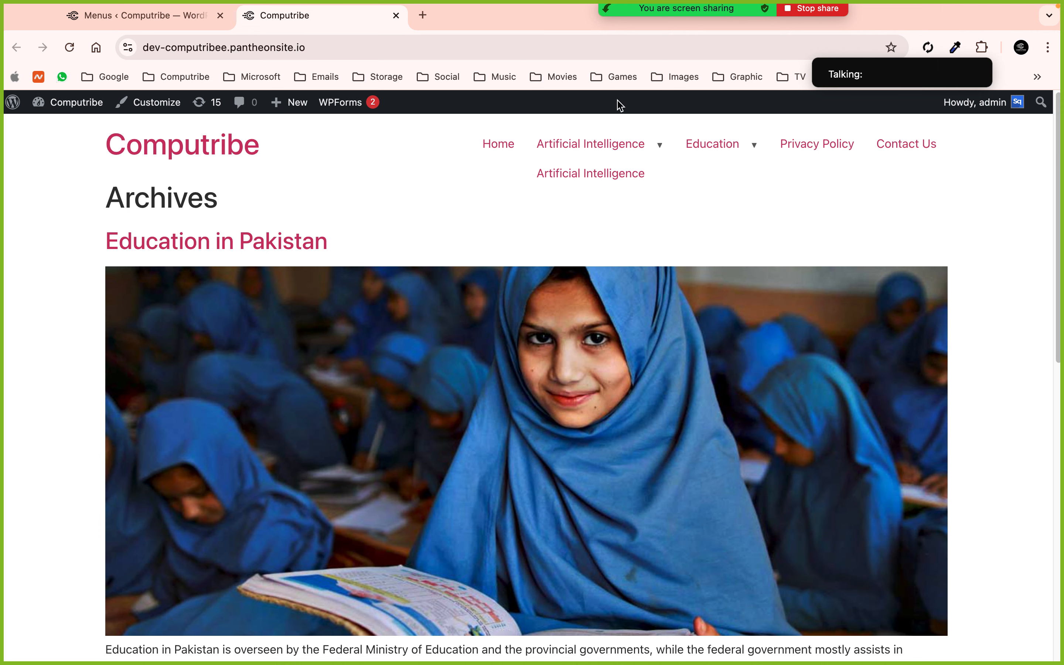
Open the Education category and its Education in Pakistan post from the header in new tabs, check their addresses and close both
super+click(711, 176)
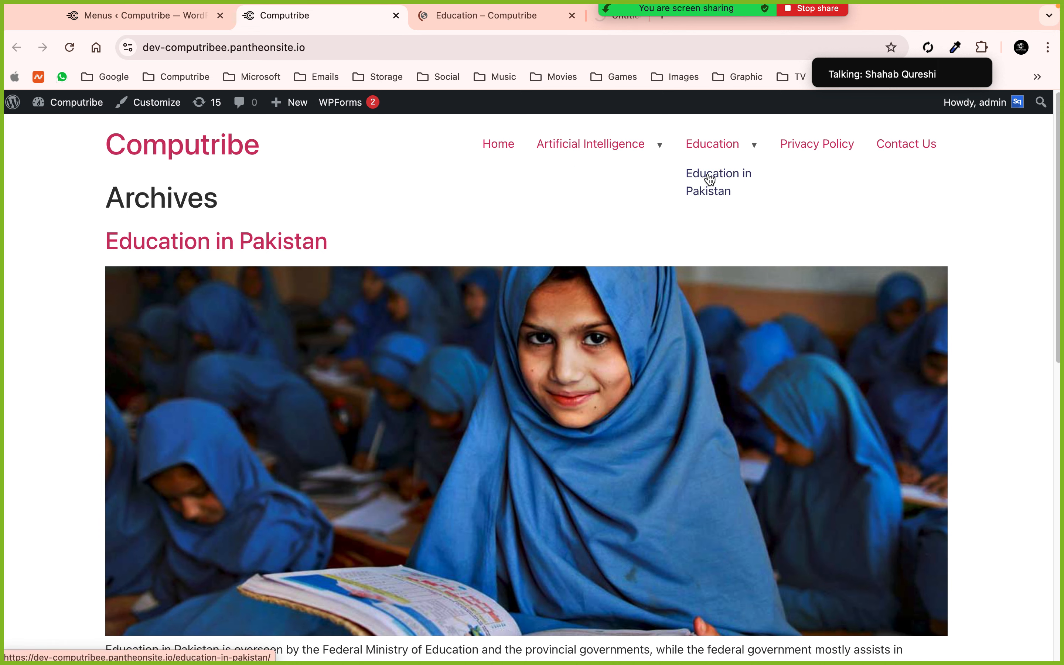
click(517, 15)
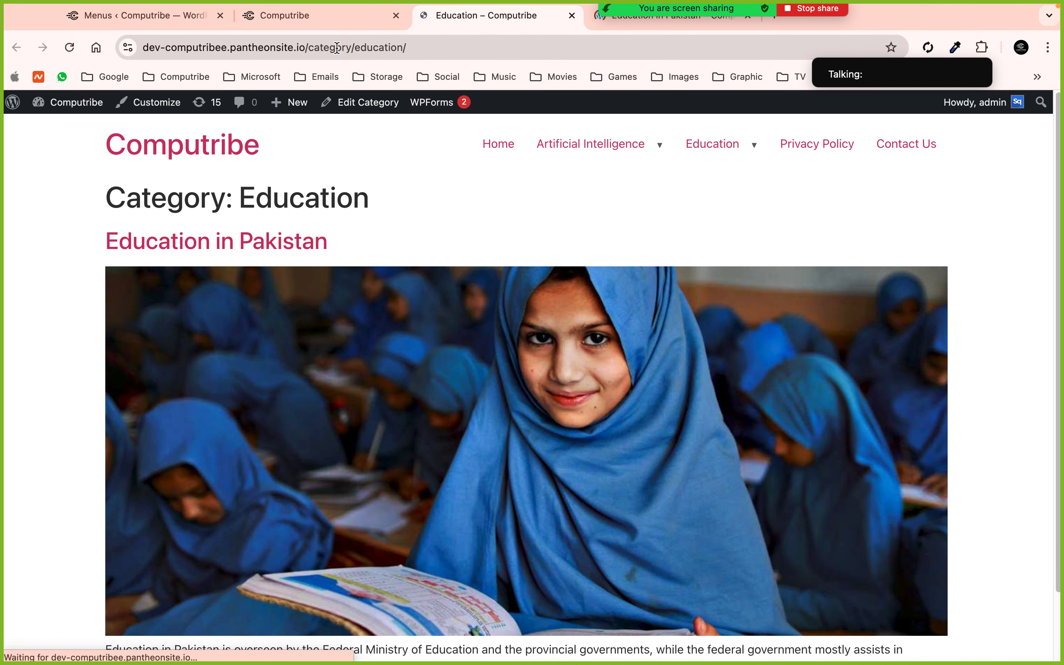
click(571, 16)
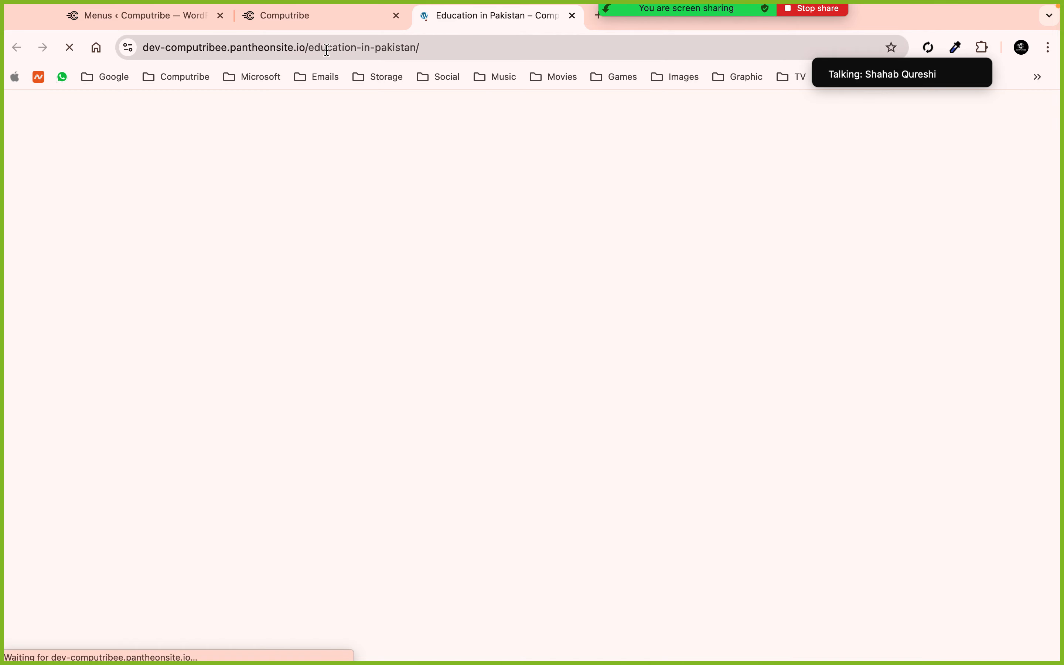
click(571, 15)
Open the Privacy Policy and Contact Us pages from the header in new tabs, closing Privacy Policy after viewing it
super+click(796, 152)
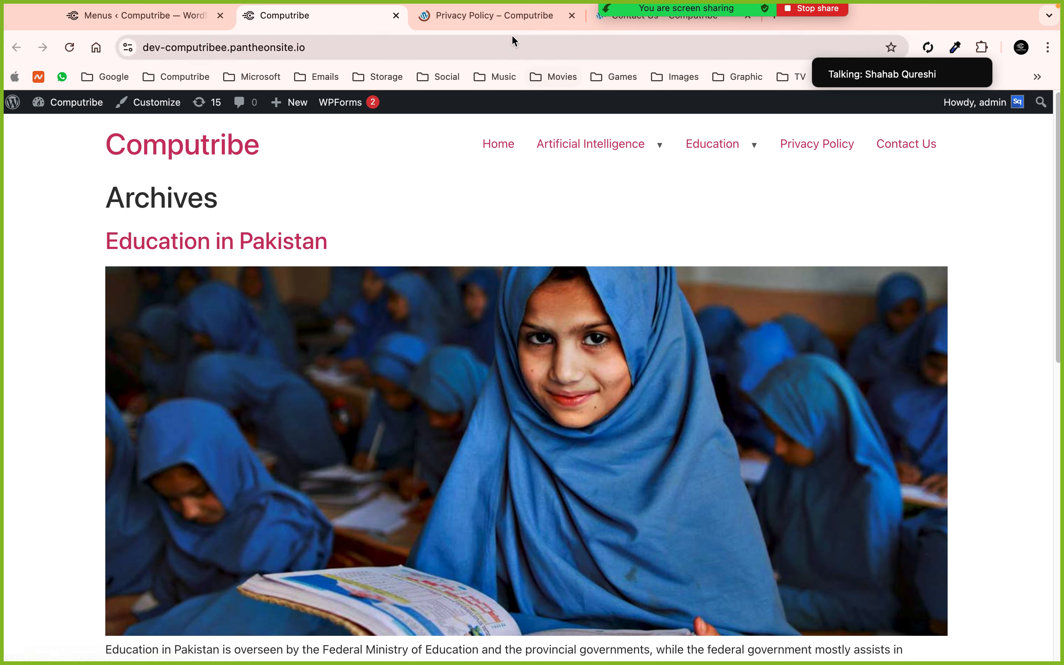
click(508, 19)
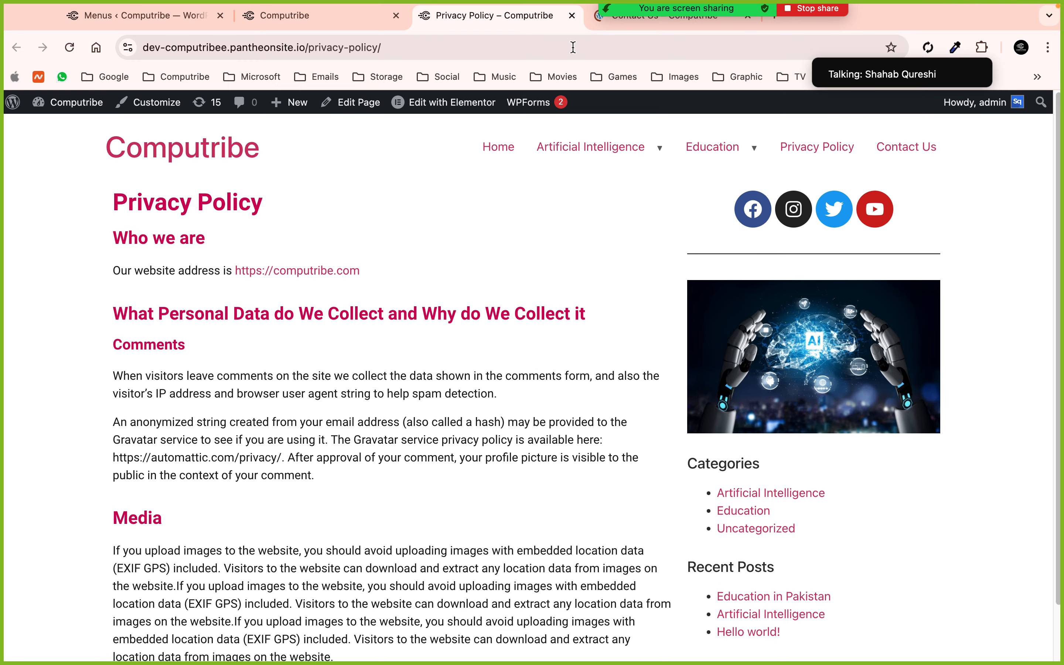
click(572, 16)
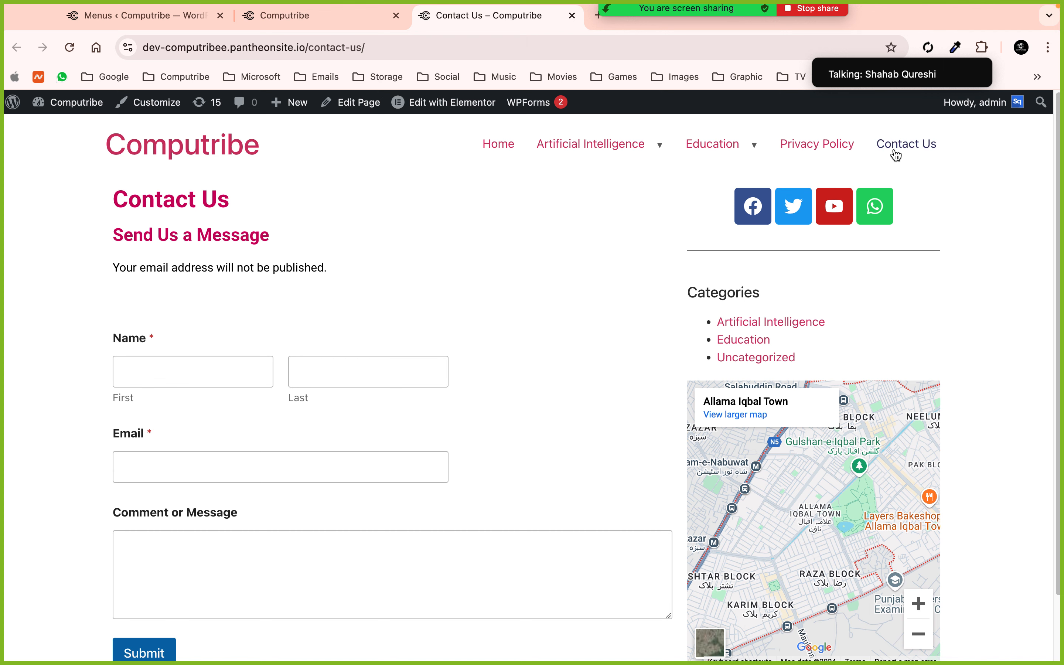
Look over the Contact Us page and open the Artificial Intelligence post from its header submenu
scroll(628, 264, down, 3)
scroll(629, 264, up, 3)
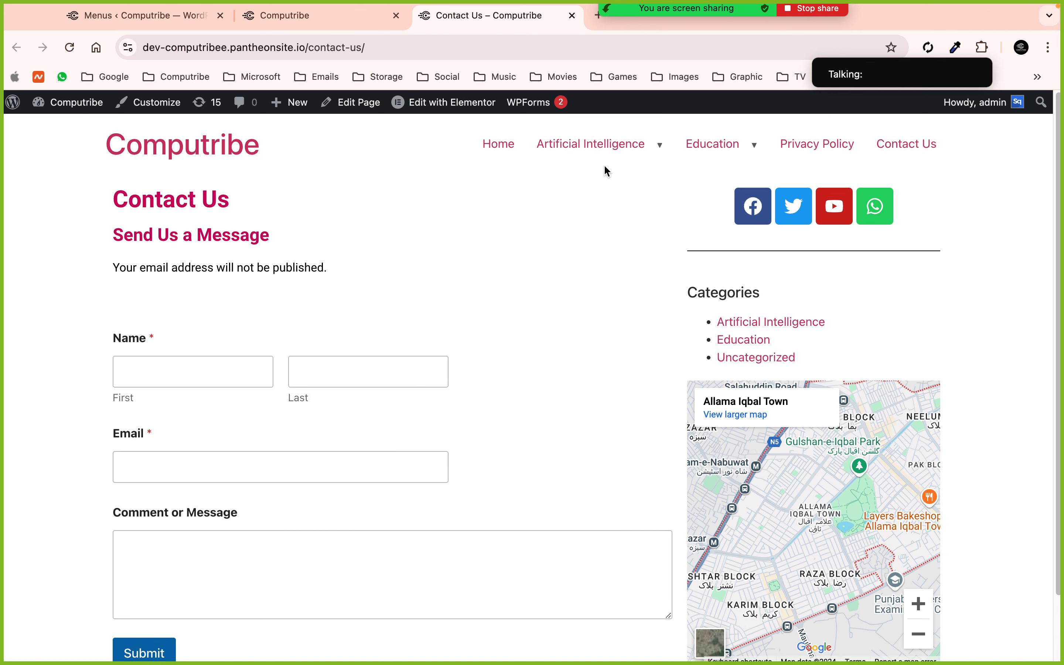
click(576, 182)
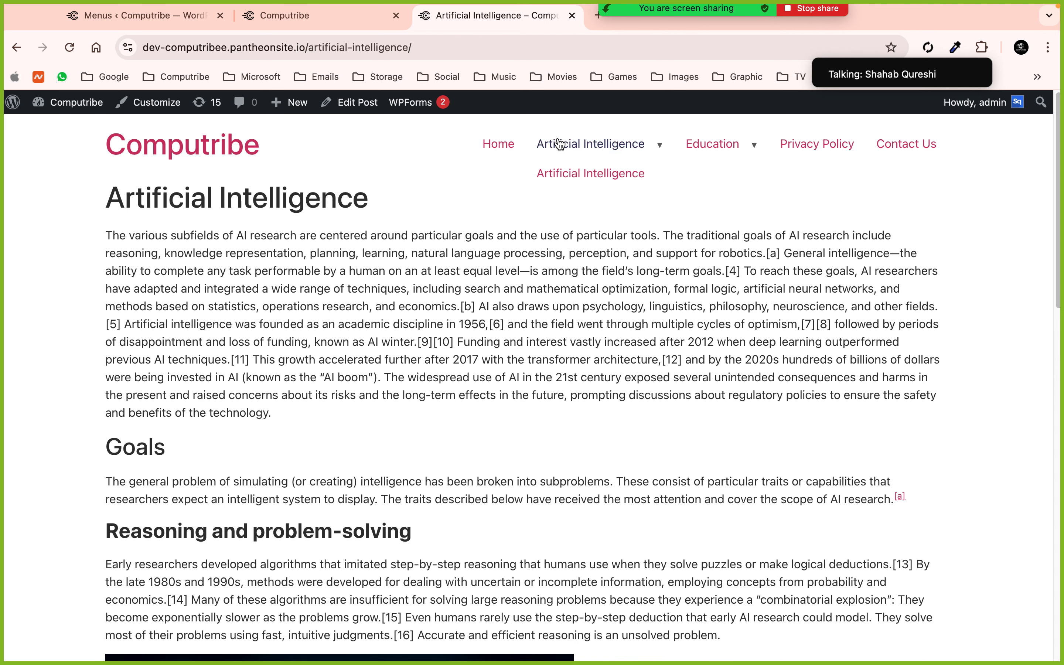
Return to the Main Menu editor and collapse the Pages section of the available menu items
click(140, 16)
scroll(426, 365, down, 3)
scroll(427, 365, down, 3)
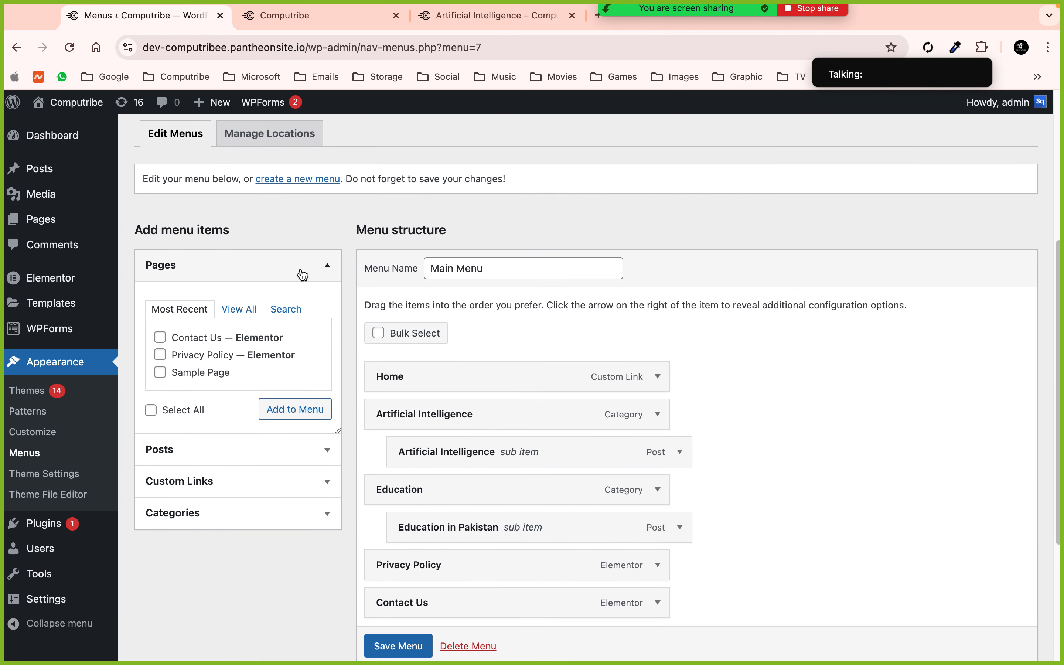
click(297, 273)
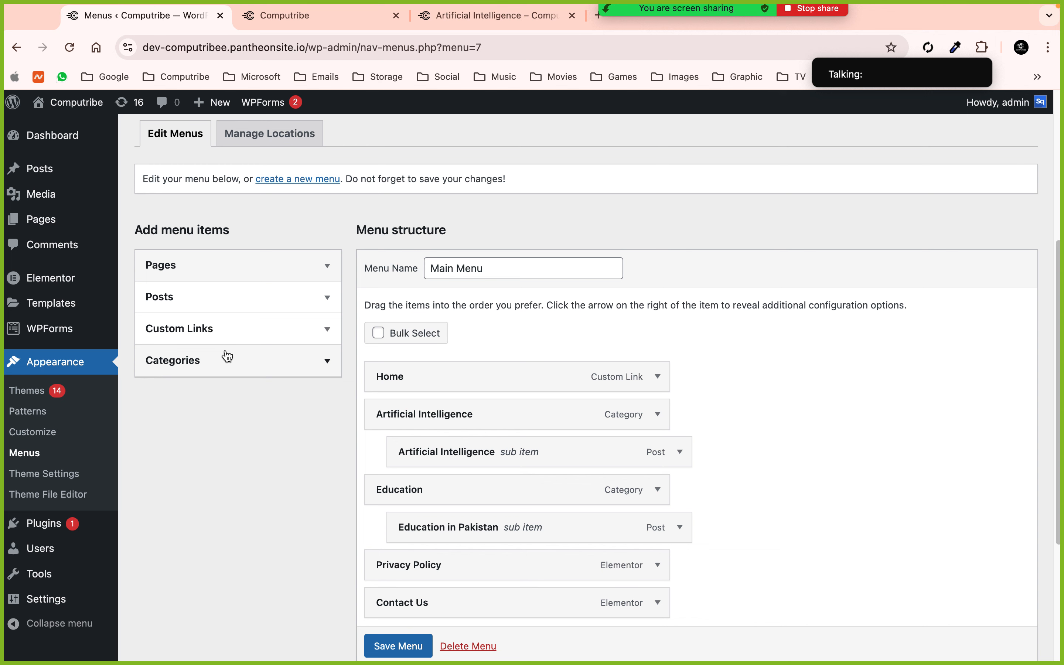
Check the Zoom meeting chat and the participants list, closing each one after viewing it
mouse_move(654, 20)
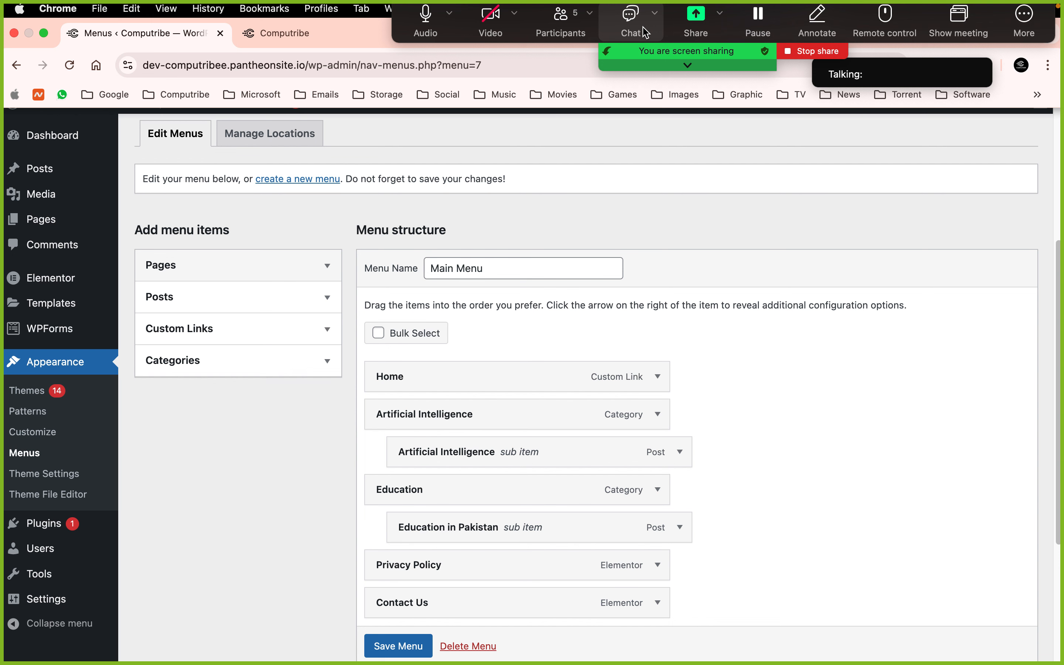
click(646, 32)
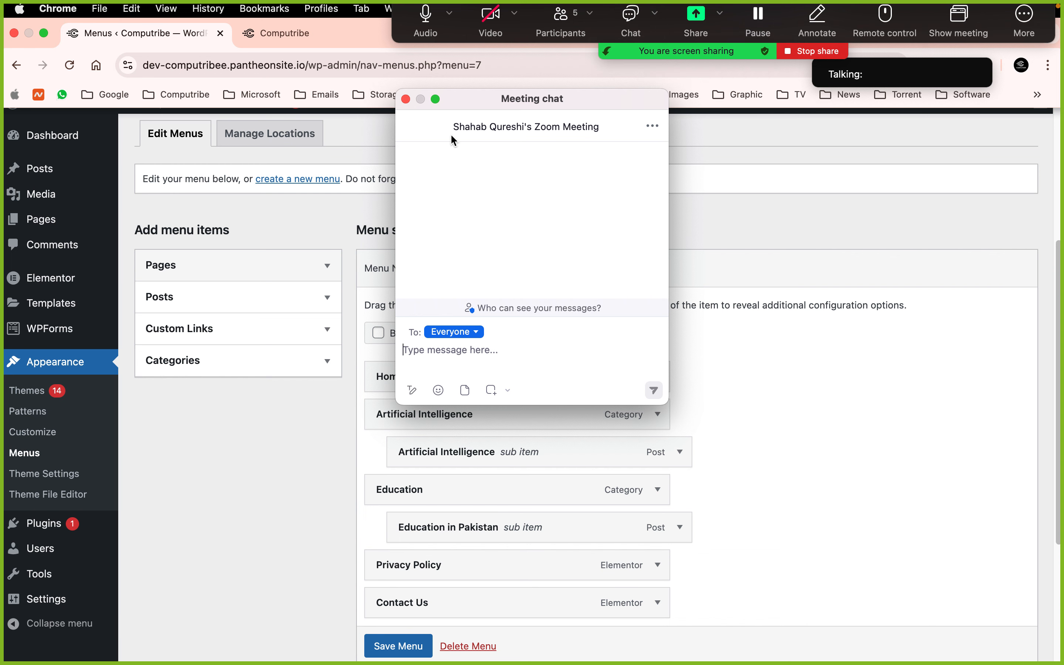
click(406, 99)
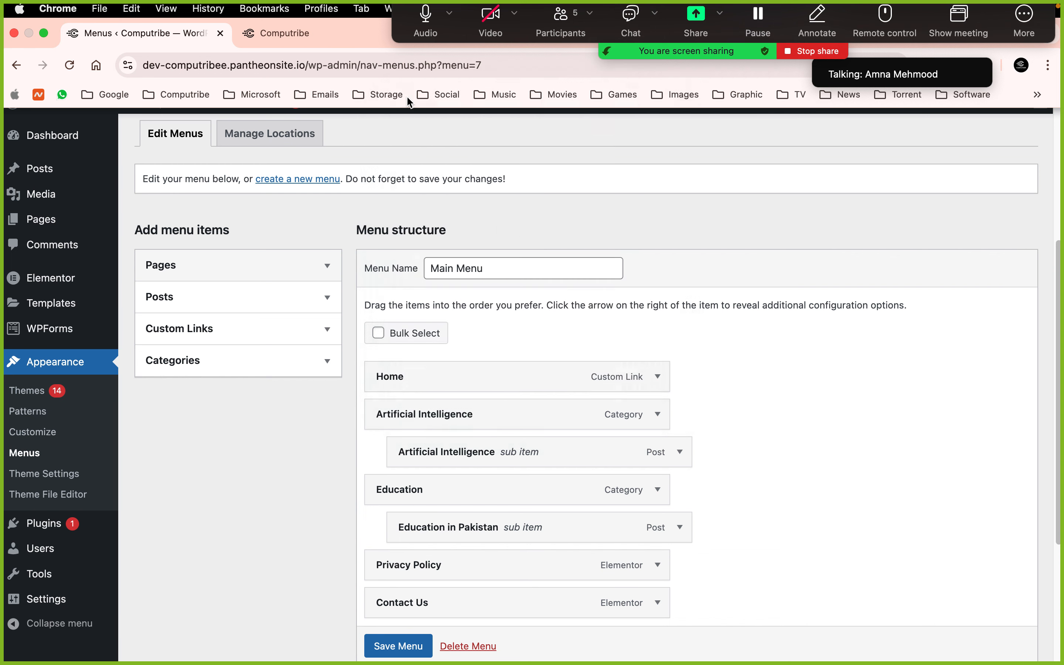
click(553, 35)
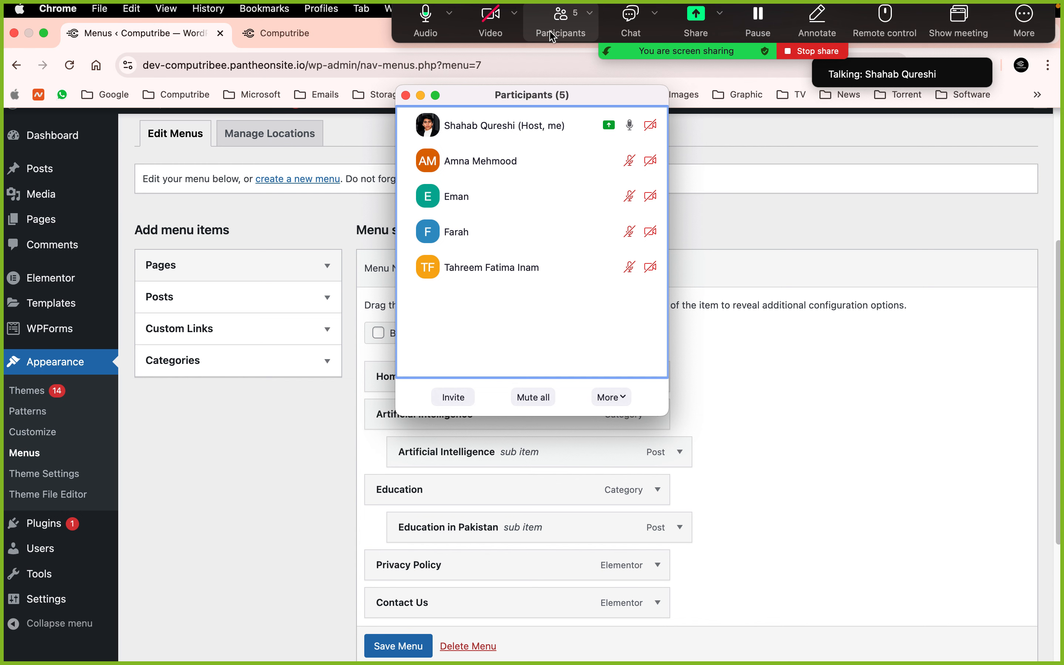
click(405, 95)
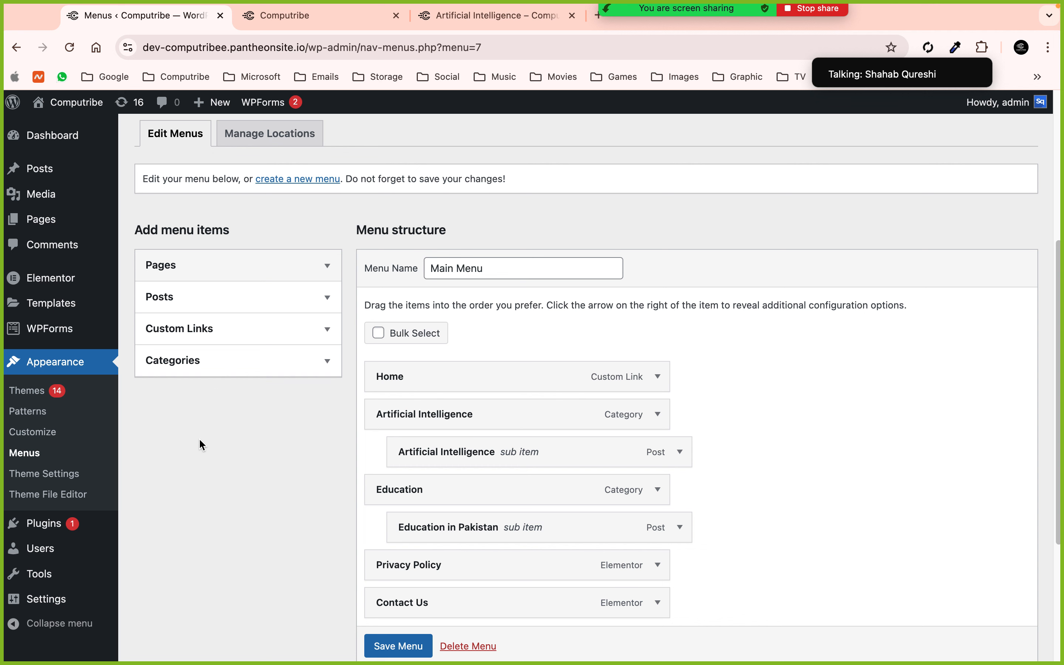
click(325, 360)
click(325, 361)
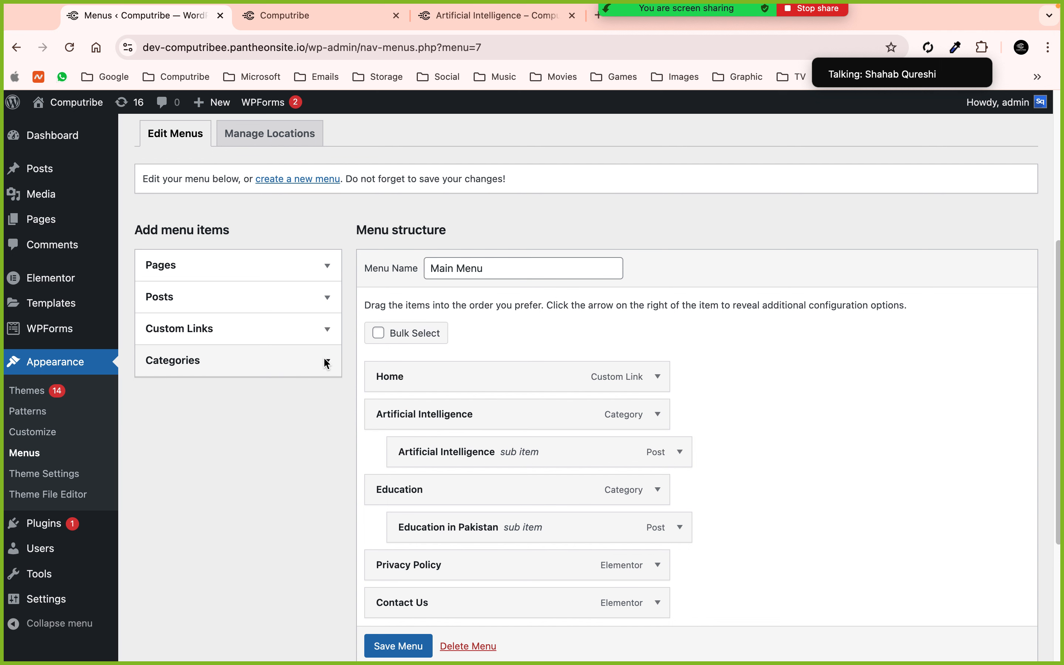
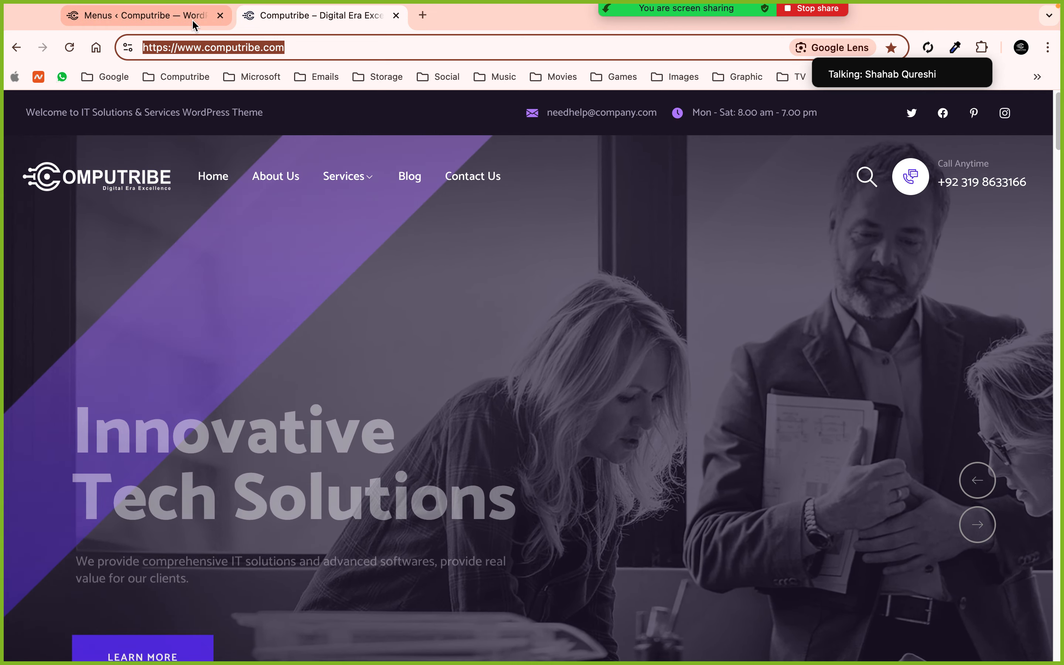
click(192, 19)
click(275, 17)
click(270, 304)
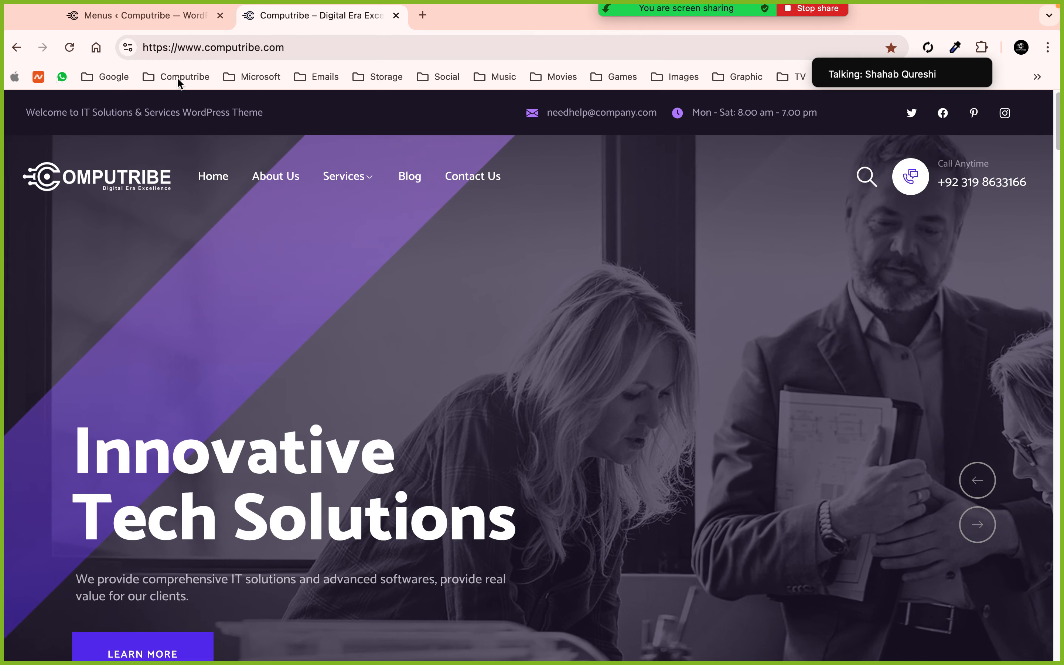
click(145, 17)
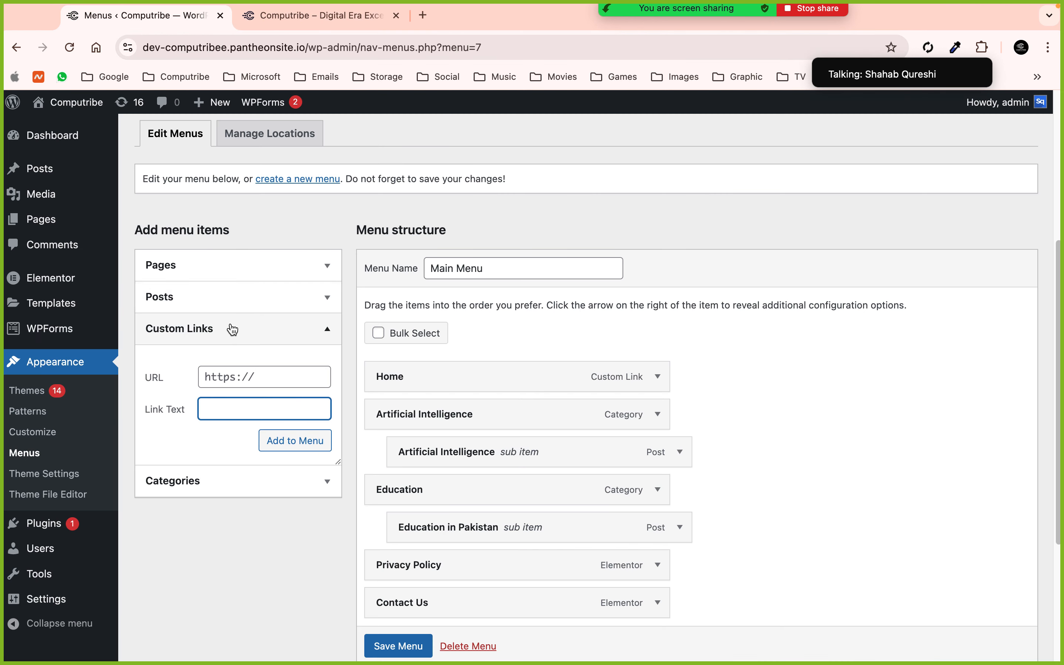
click(230, 372)
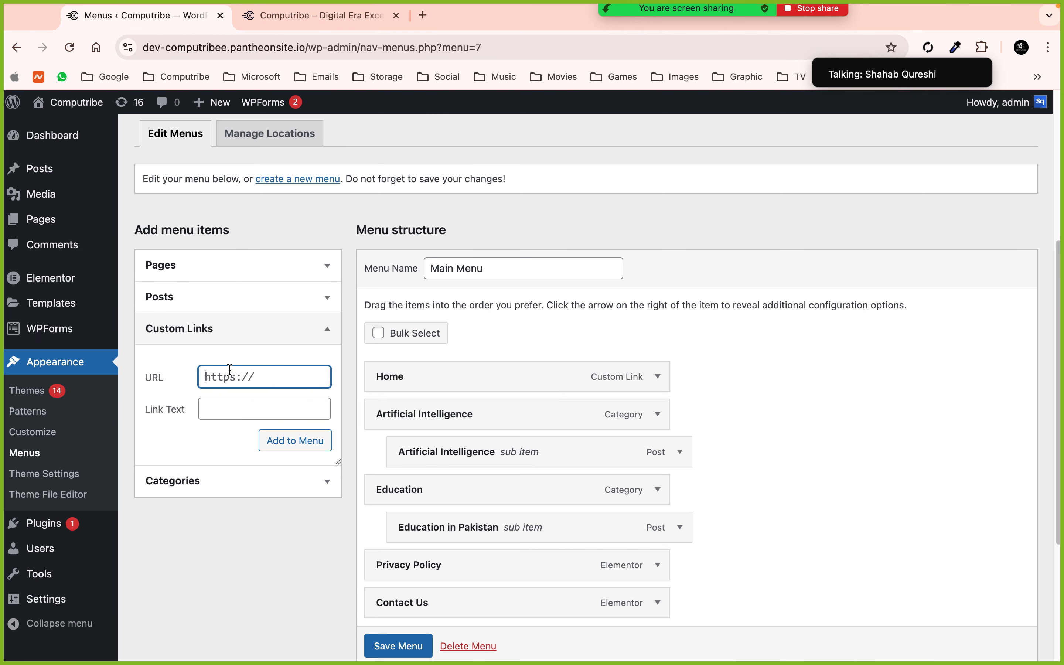
key(super+v)
click(229, 406)
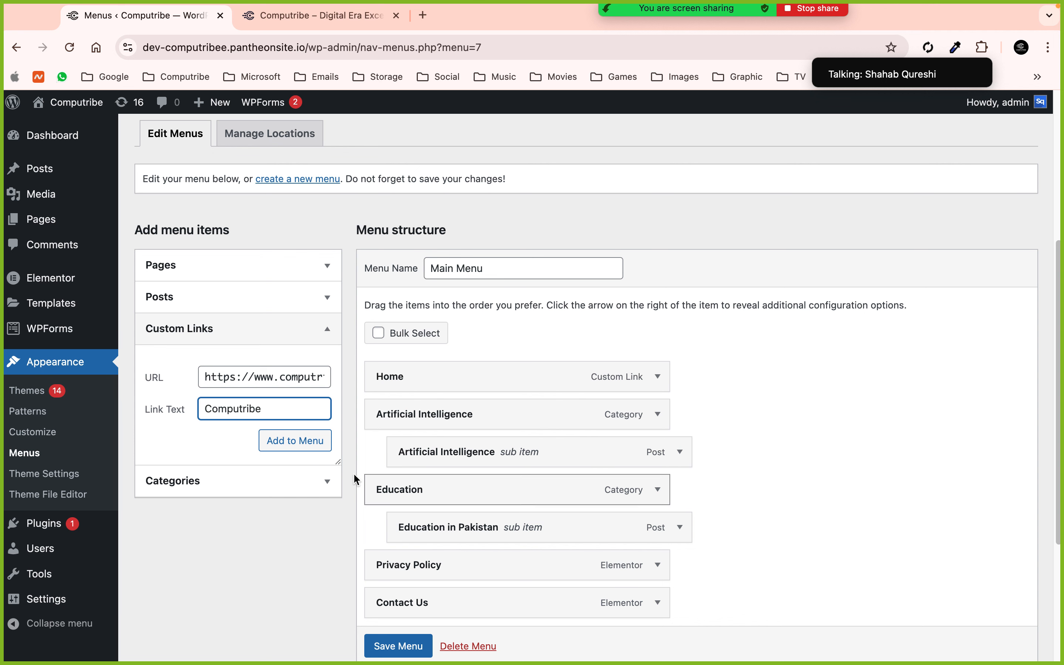
click(309, 442)
Move the Computribe custom link above Home as the first item in the menu structure and save the menu
scroll(556, 421, down, 1)
scroll(556, 422, down, 5)
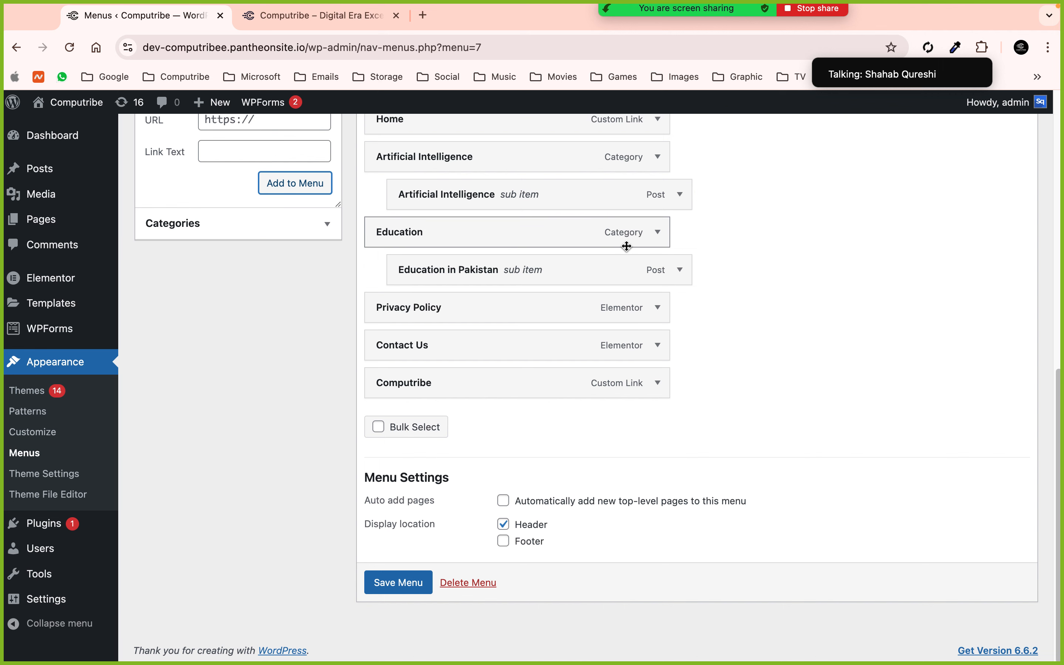
scroll(503, 374, up, 2)
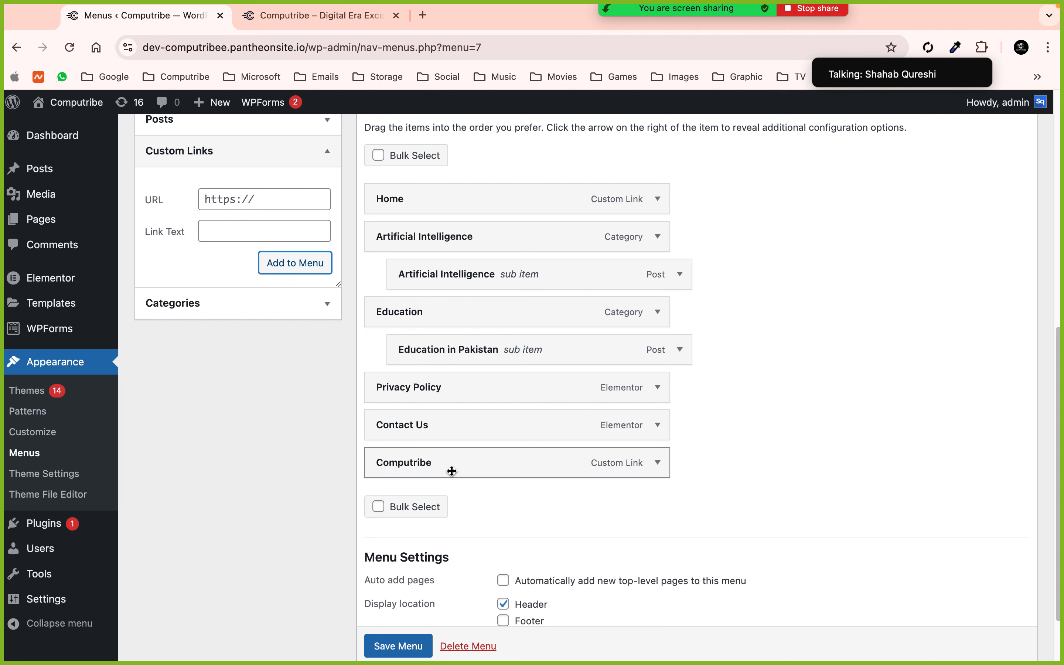
drag(452, 471, 449, 201)
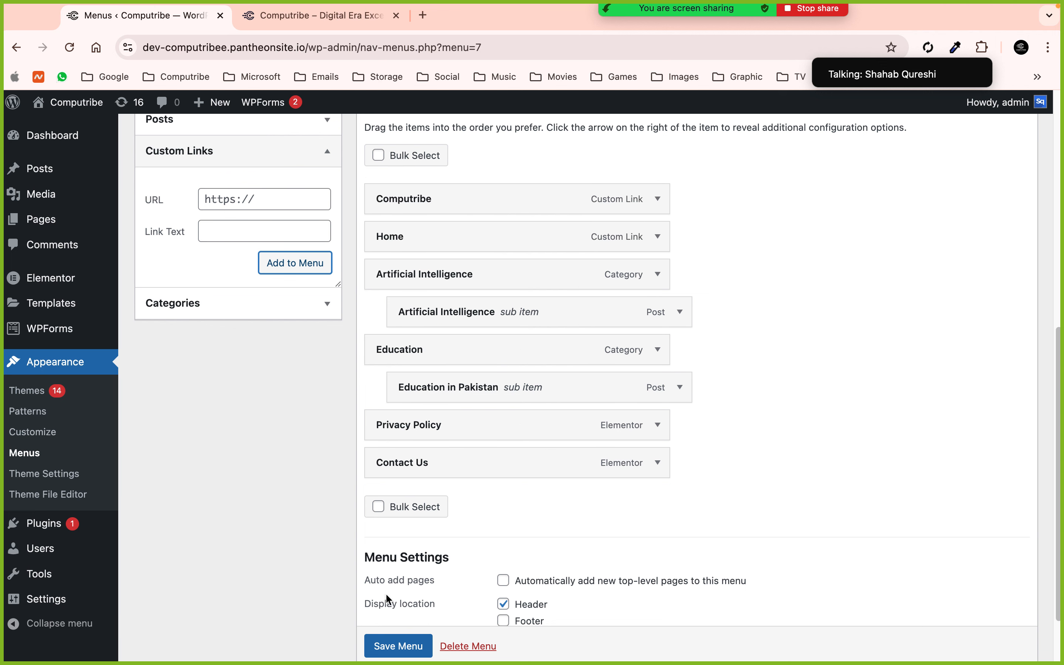
click(382, 644)
scroll(382, 635, down, 1)
click(390, 628)
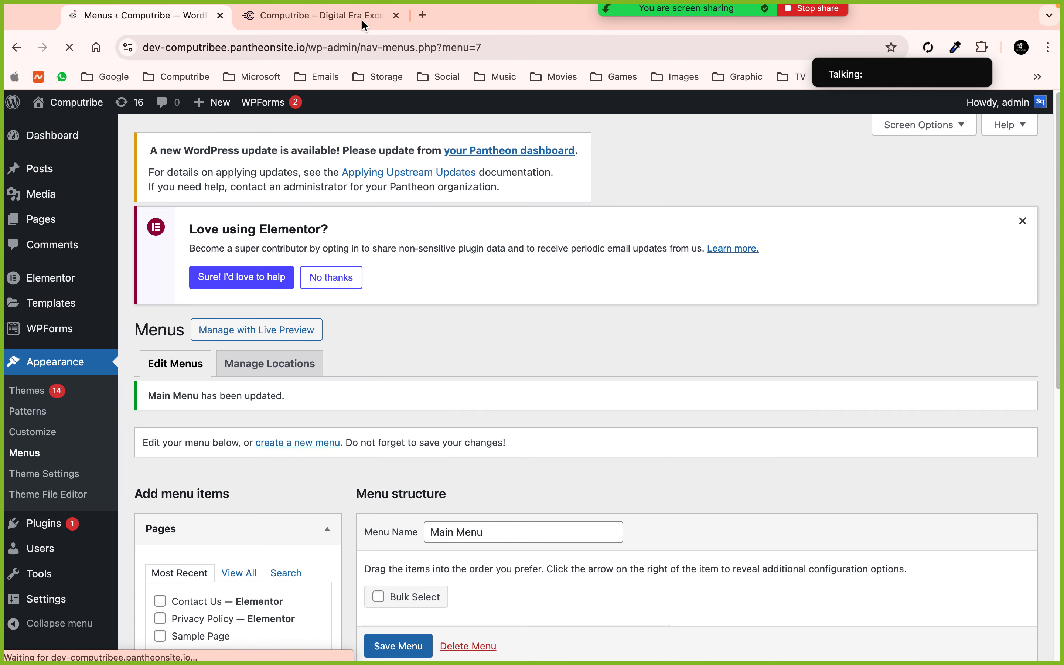
Open the live site in a new tab to check the Computribe header link, and close the extra tab
click(325, 15)
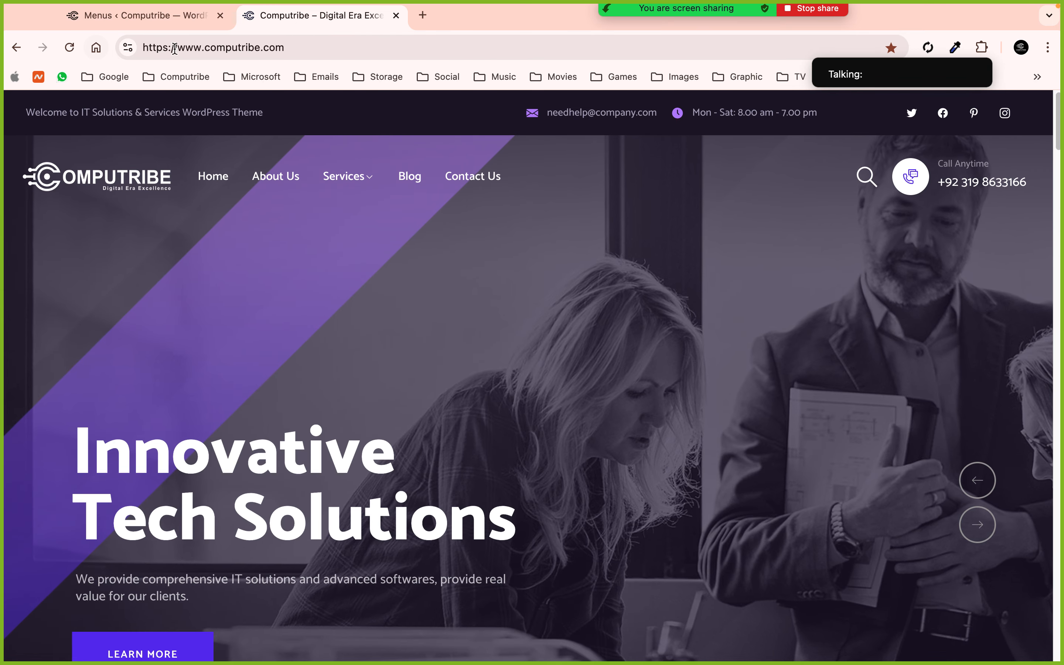
click(157, 20)
super+click(77, 102)
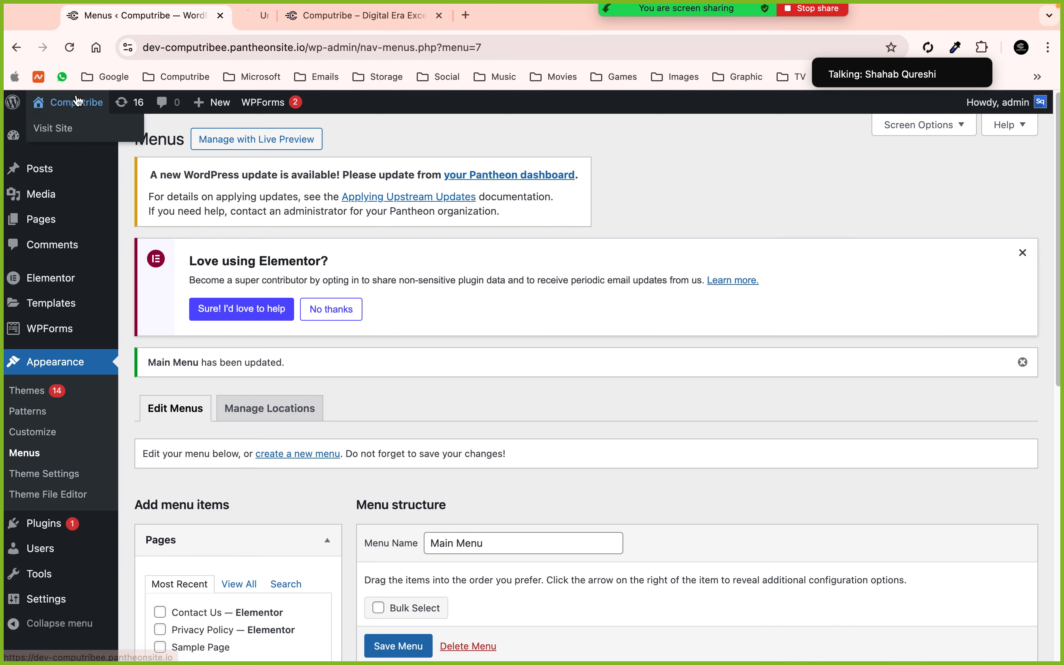
click(302, 18)
click(572, 16)
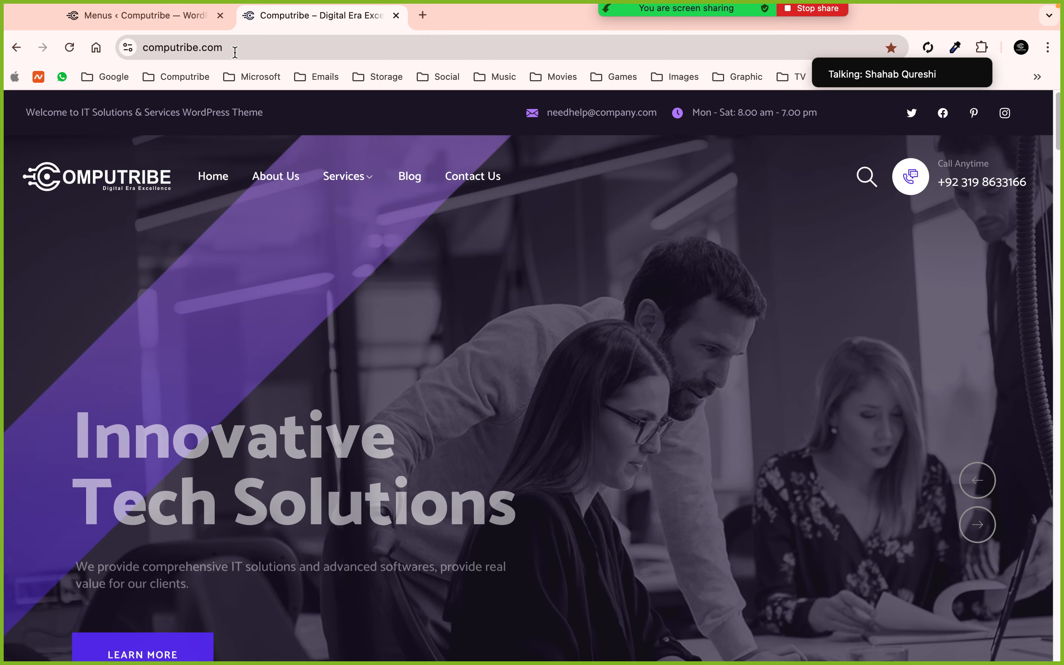
Return to the Main Menu editor and nest the Home link as a sub item of Computribe
click(157, 21)
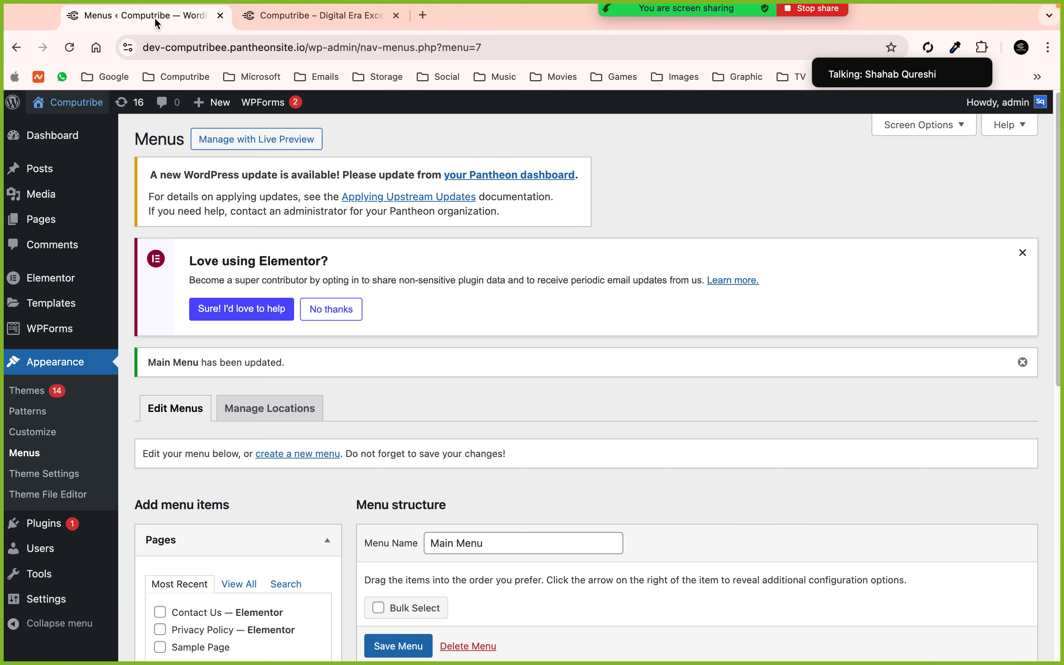
scroll(220, 420, down, 7)
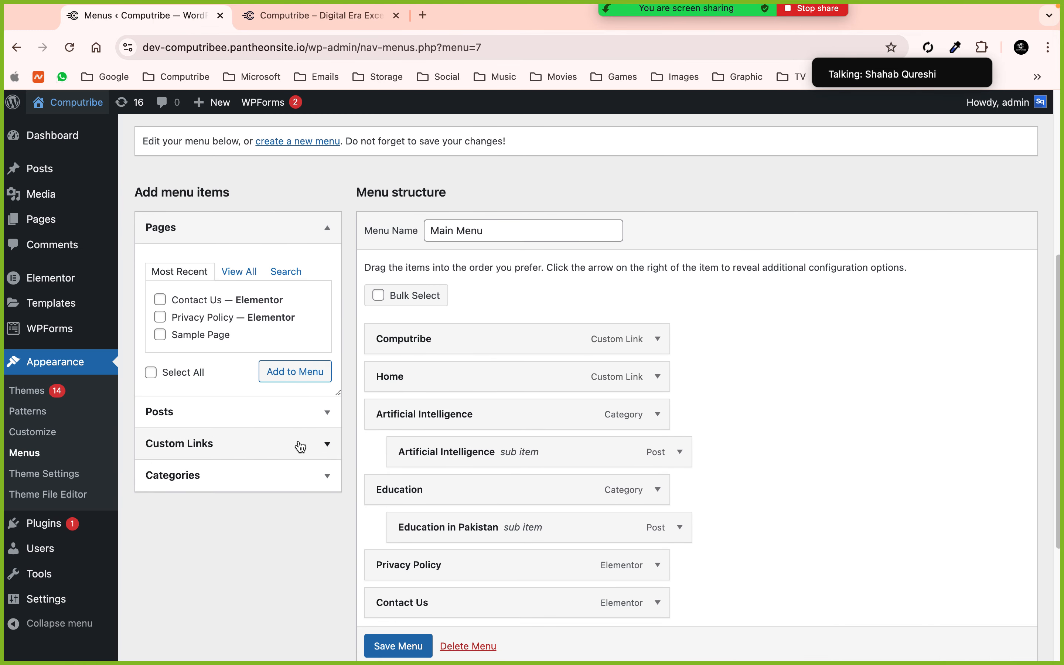
click(327, 229)
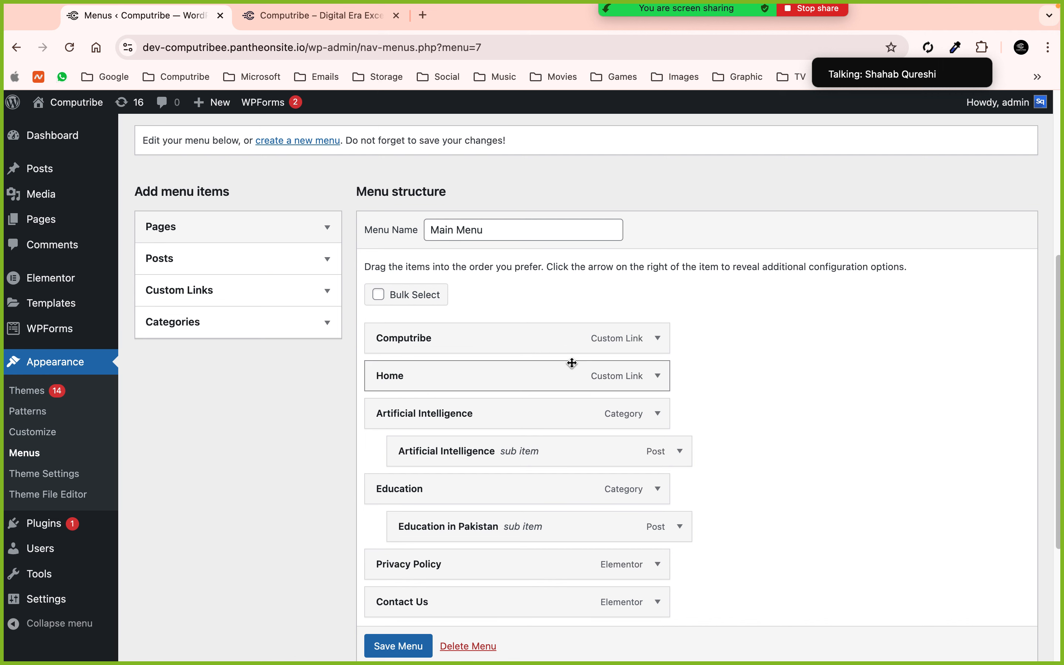
scroll(572, 363, down, 4)
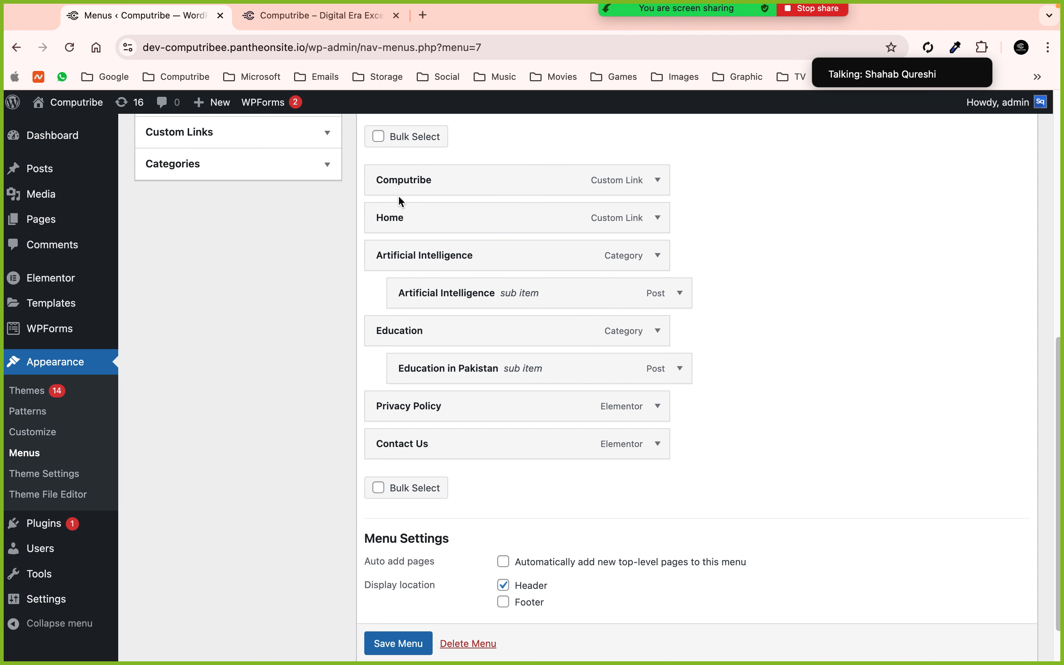
drag(396, 212, 421, 212)
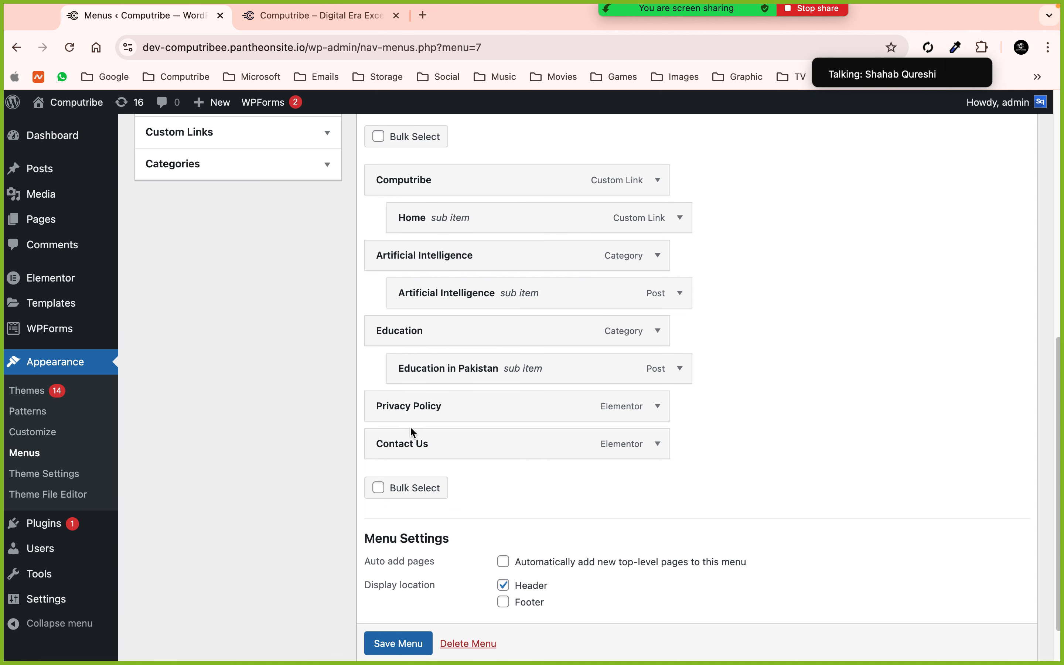
Nest Contact Us under Home and Privacy Policy under Contact Us, and save the menu
drag(411, 440, 455, 248)
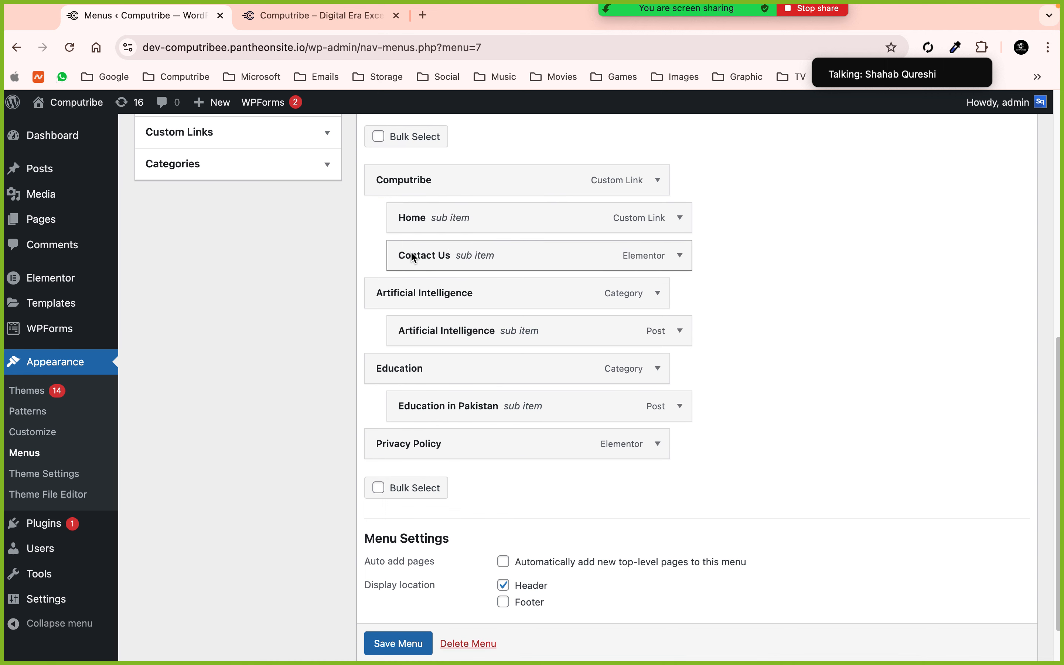
drag(415, 258, 497, 255)
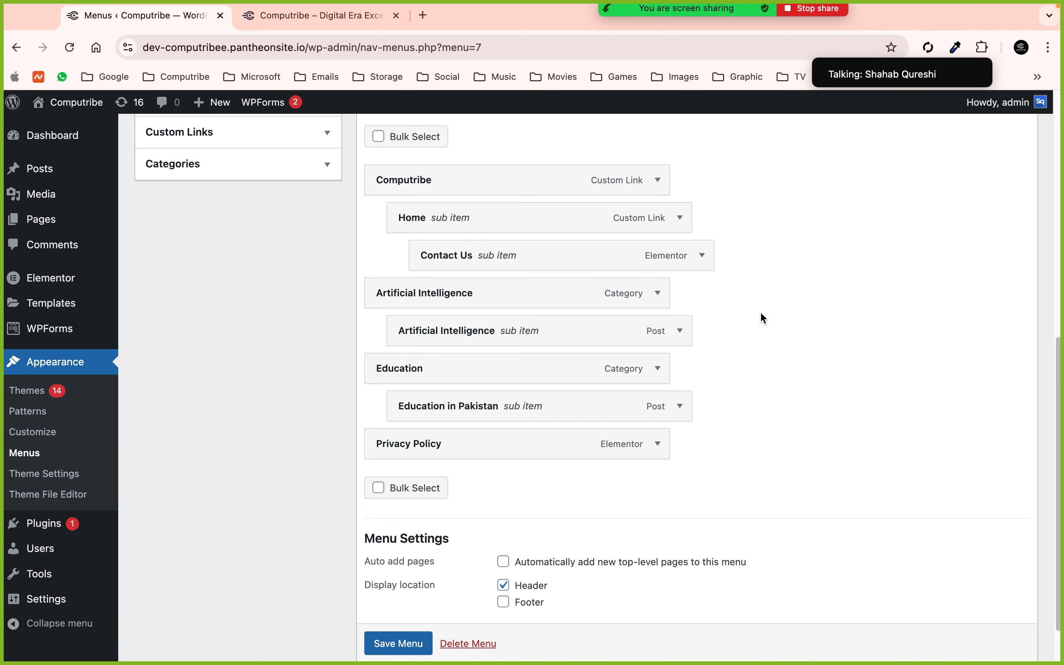
drag(433, 443, 507, 290)
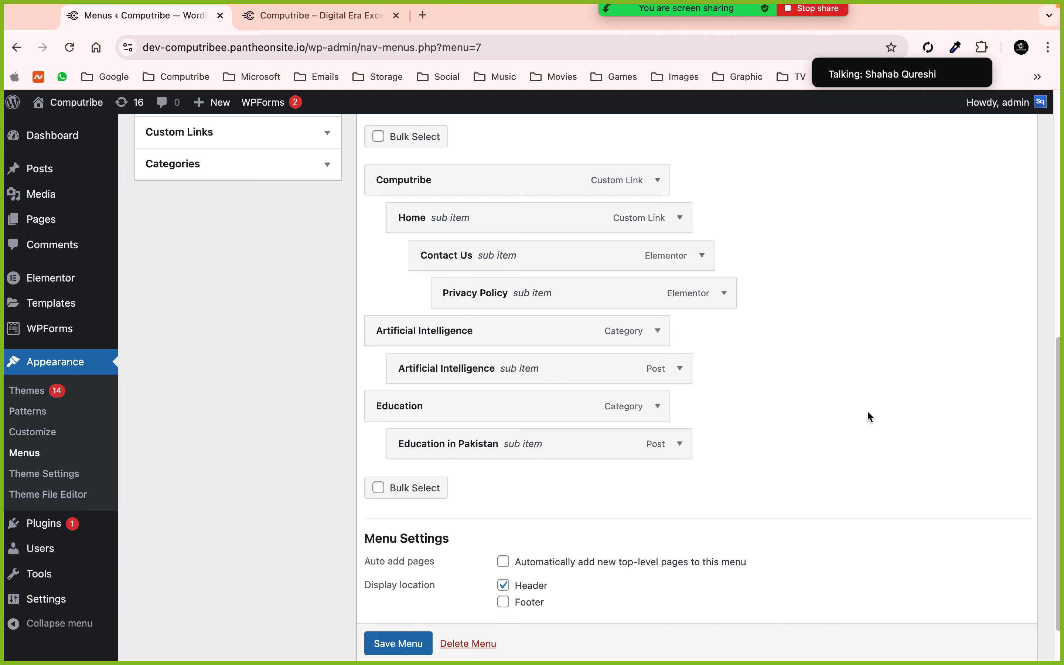
click(399, 642)
scroll(404, 645, down, 1)
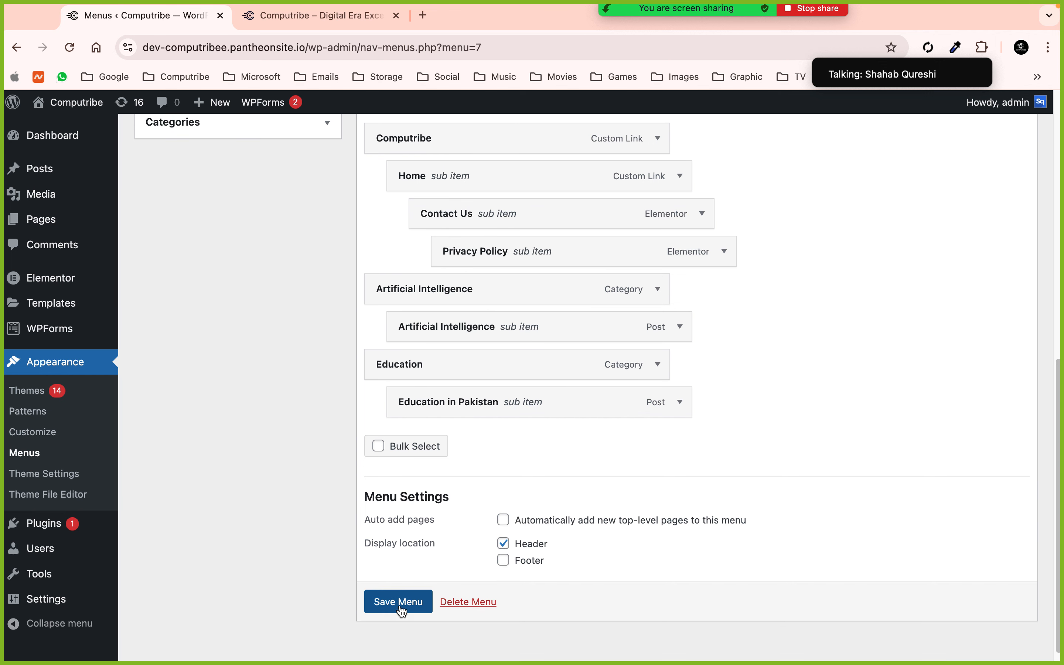
Open the dev site in a new tab, close the computribe.com tab, and examine the nested submenus under Computribe in the header
click(252, 20)
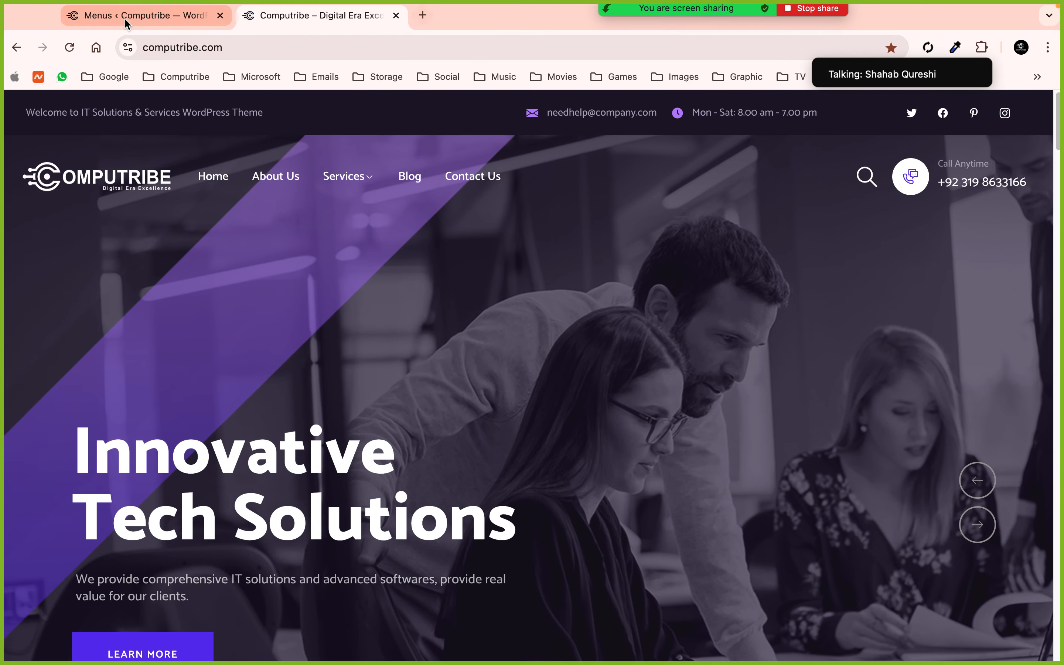
click(145, 15)
mouse_move(76, 110)
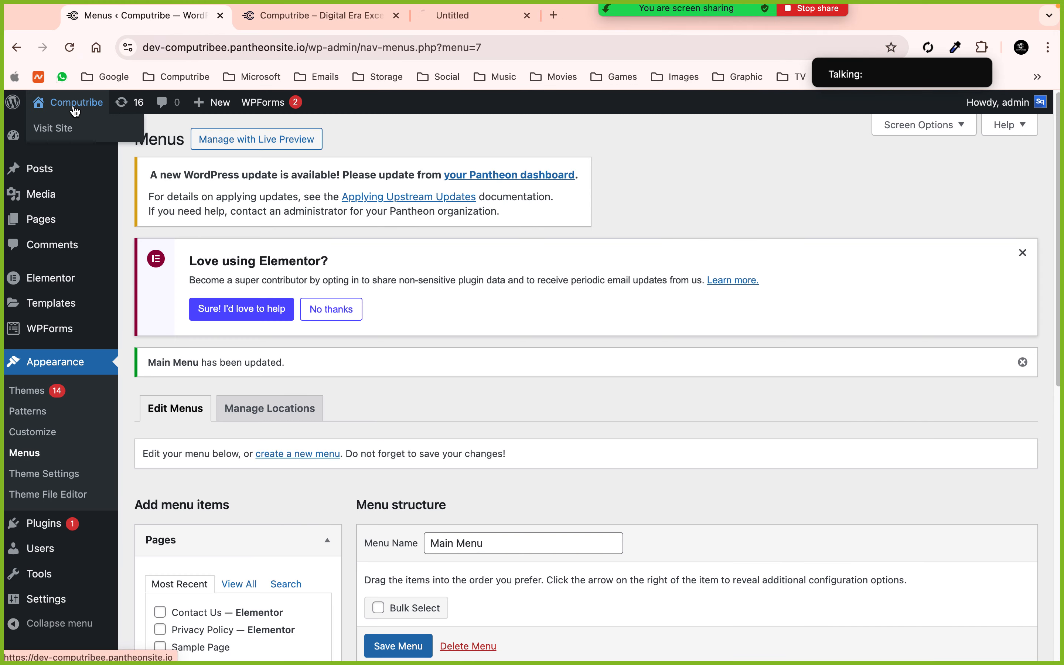
click(396, 16)
click(308, 16)
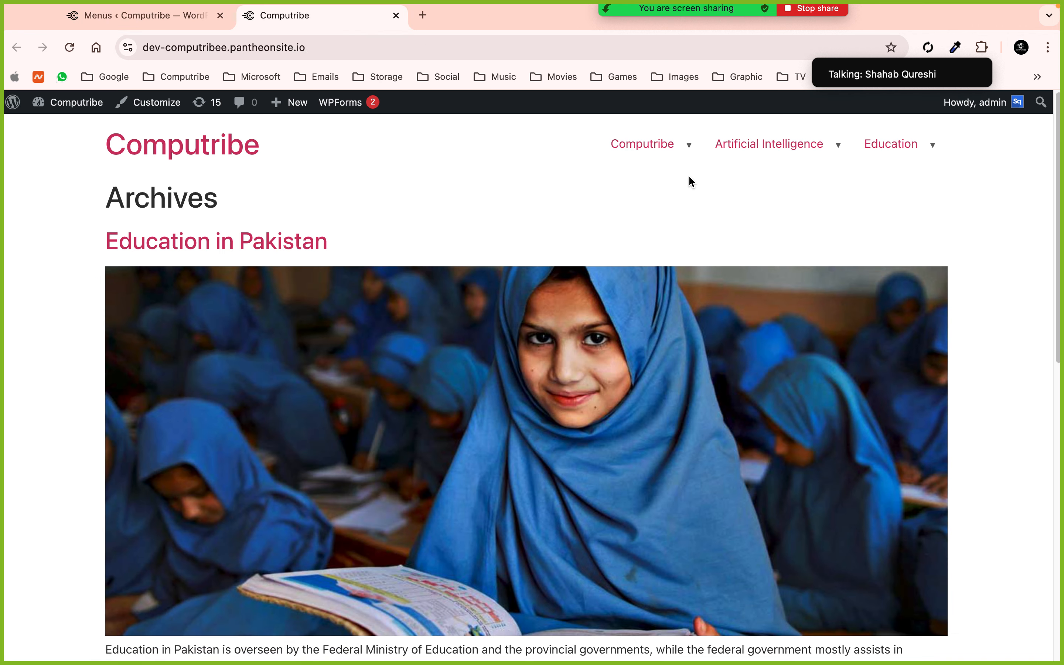
mouse_move(653, 149)
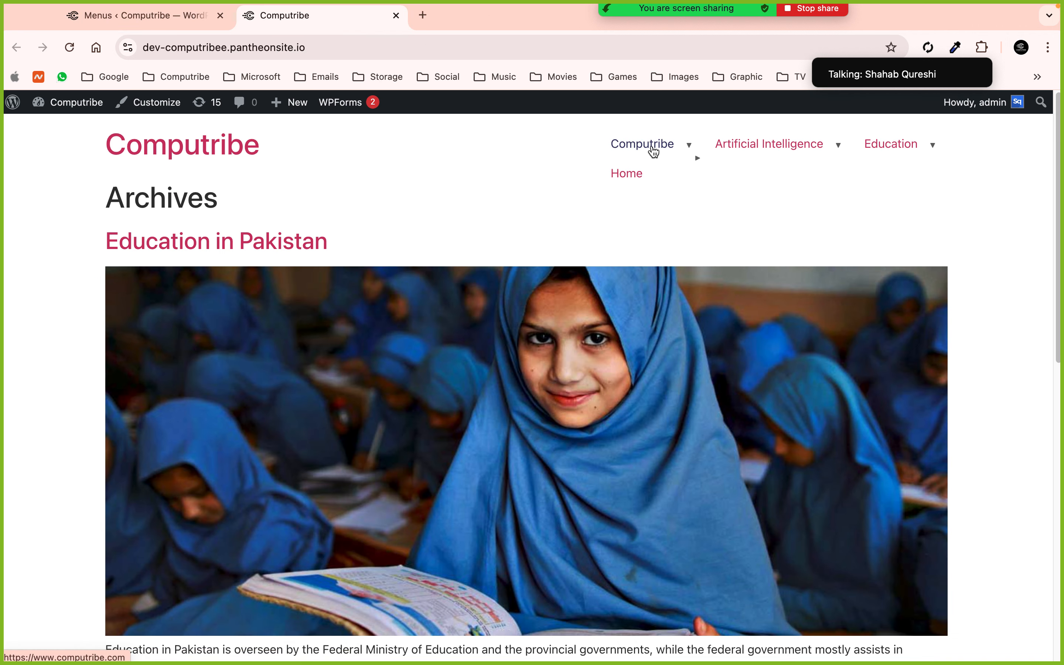
mouse_move(647, 170)
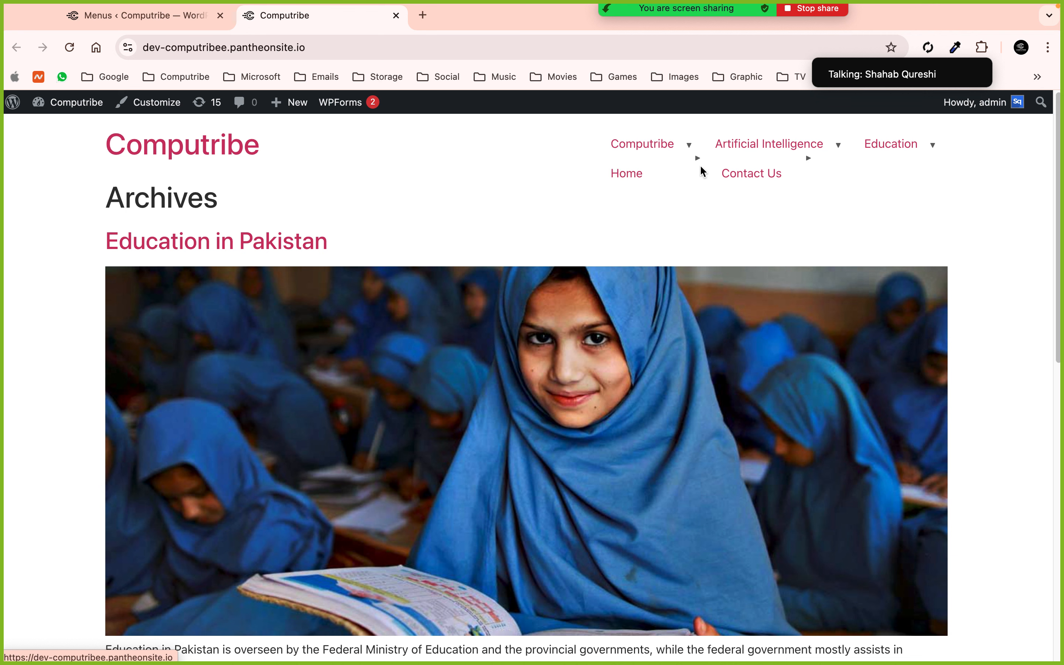
mouse_move(752, 172)
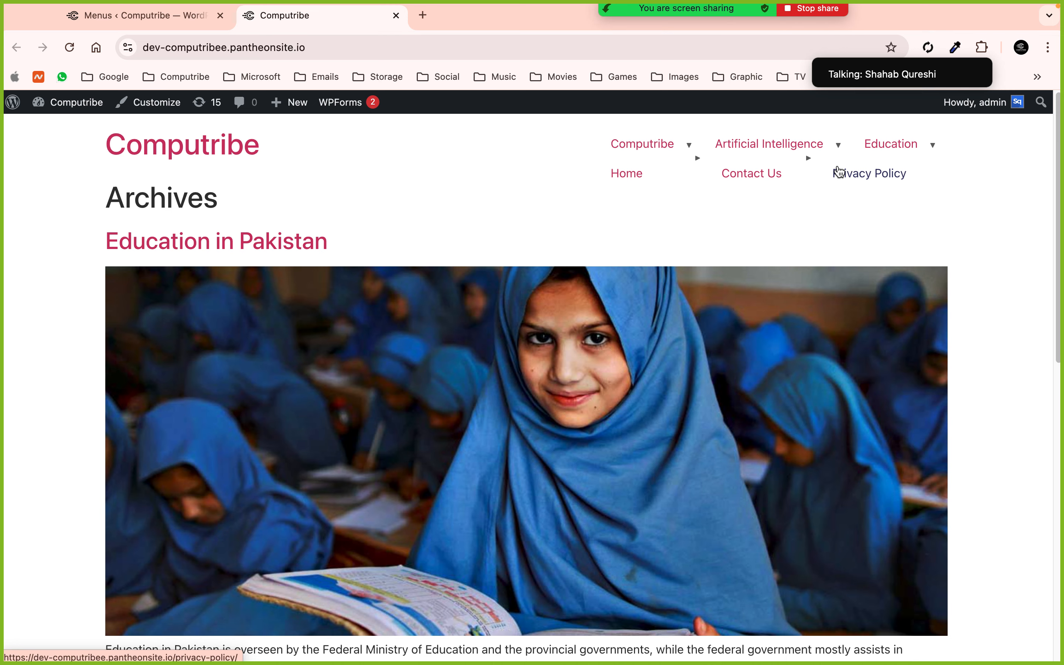
Return to the Main Menu editor and move Home with its sub items above Computribe as a top-level item
click(112, 18)
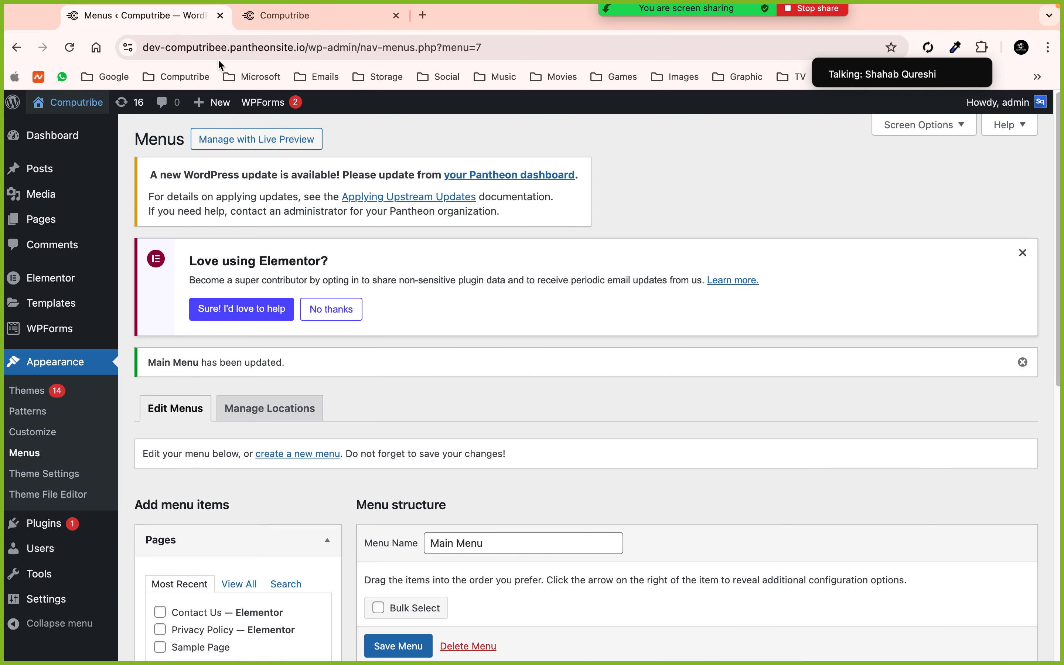
scroll(602, 338, down, 3)
scroll(601, 337, down, 5)
drag(467, 342, 444, 304)
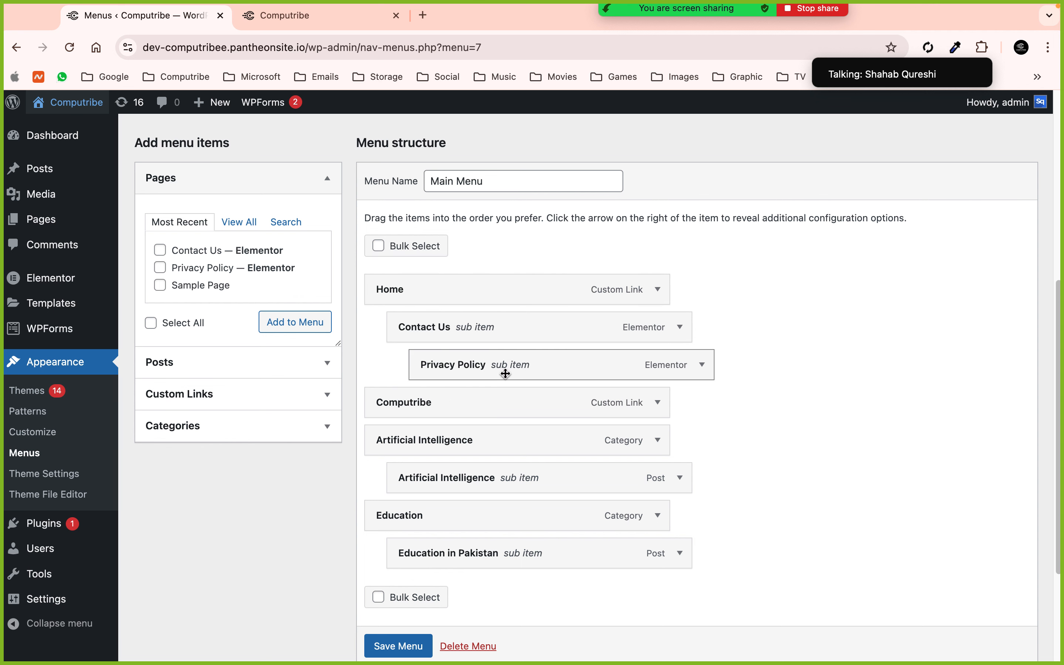
Move Privacy Policy and Contact Us to the end of the Main Menu as top-level items and save the menu
drag(506, 374, 465, 566)
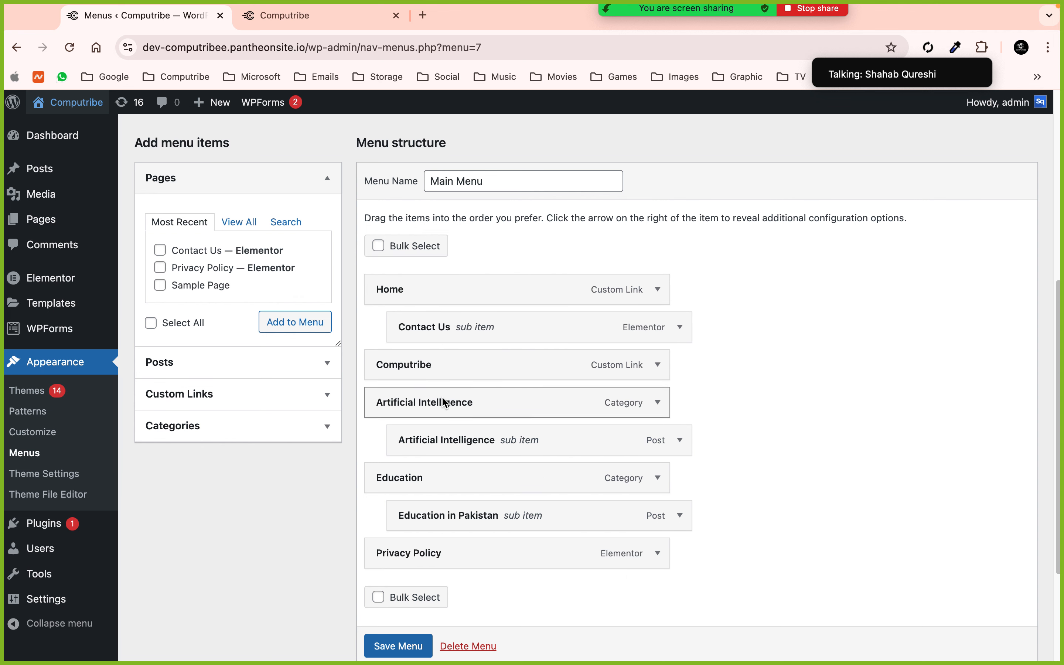
drag(445, 342, 417, 556)
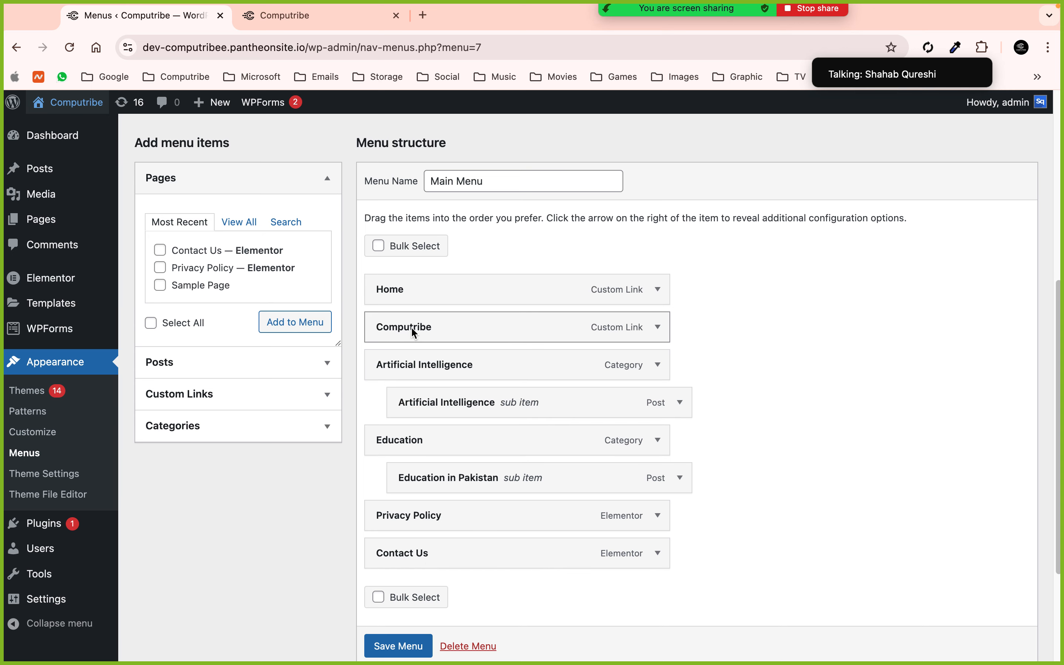
scroll(396, 644, down, 1)
click(399, 645)
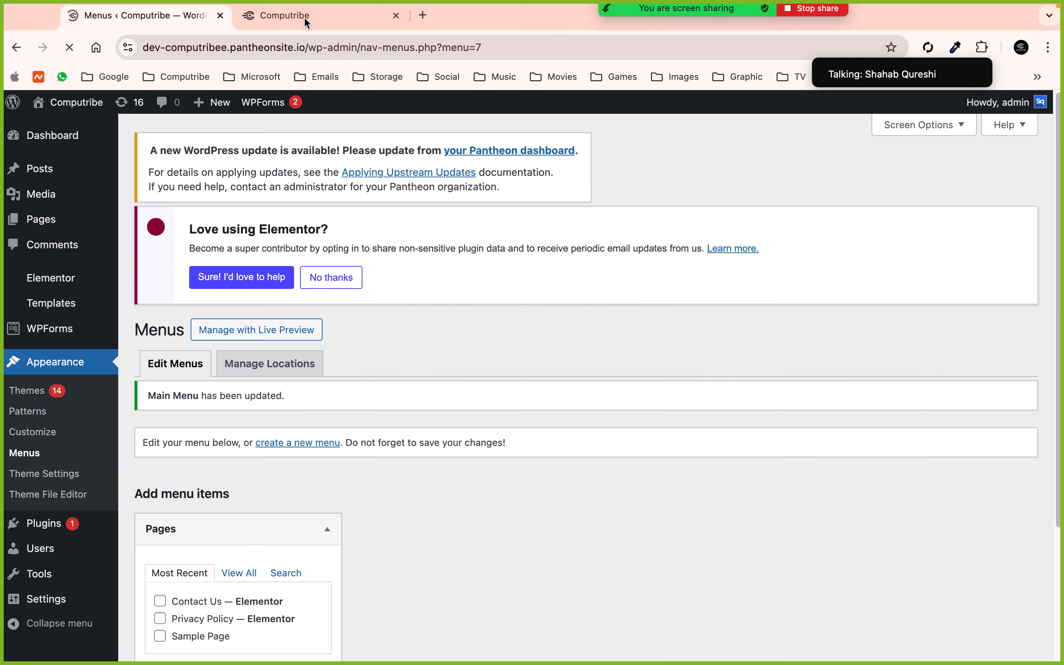
Reload the live site and check the rearranged header menu
click(303, 16)
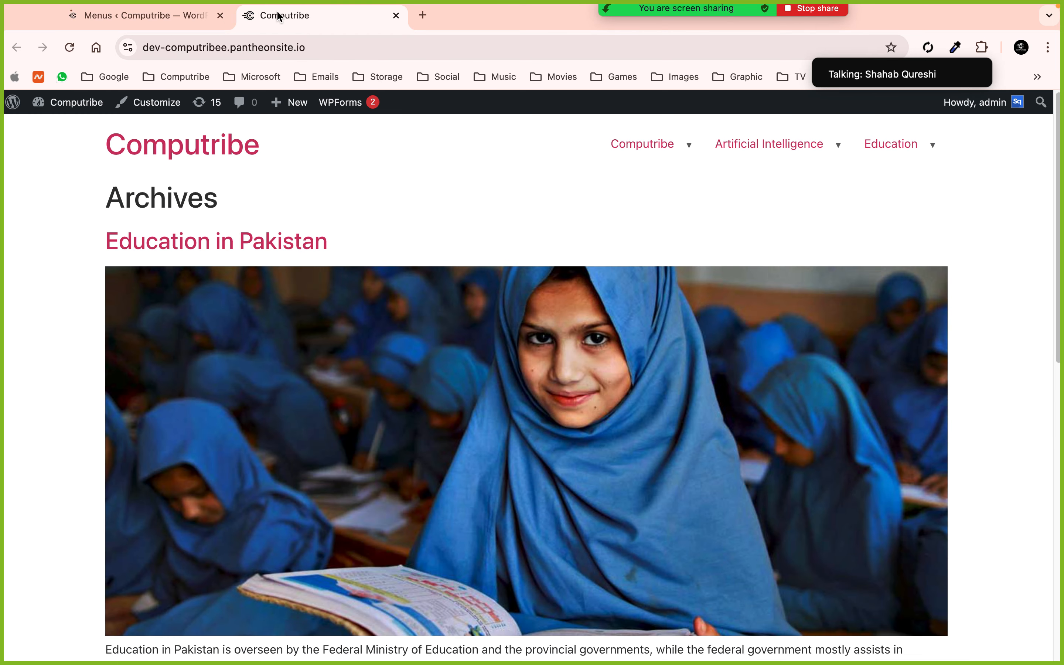
click(70, 49)
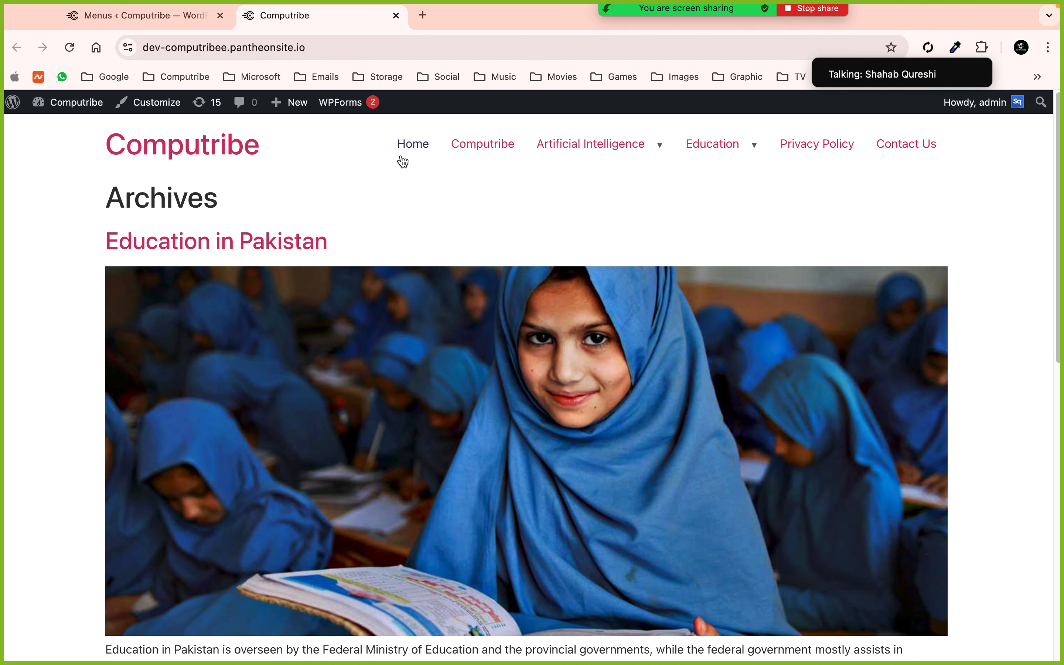
mouse_move(610, 162)
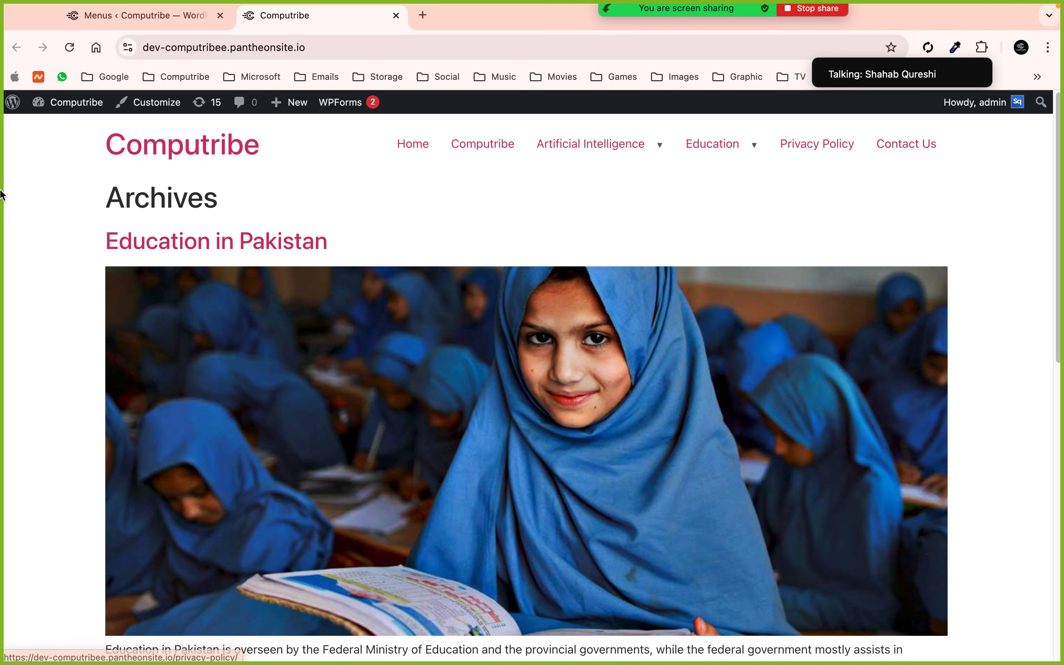
Assign the Main Menu to the Footer display location in addition to Header and save the menu
click(132, 16)
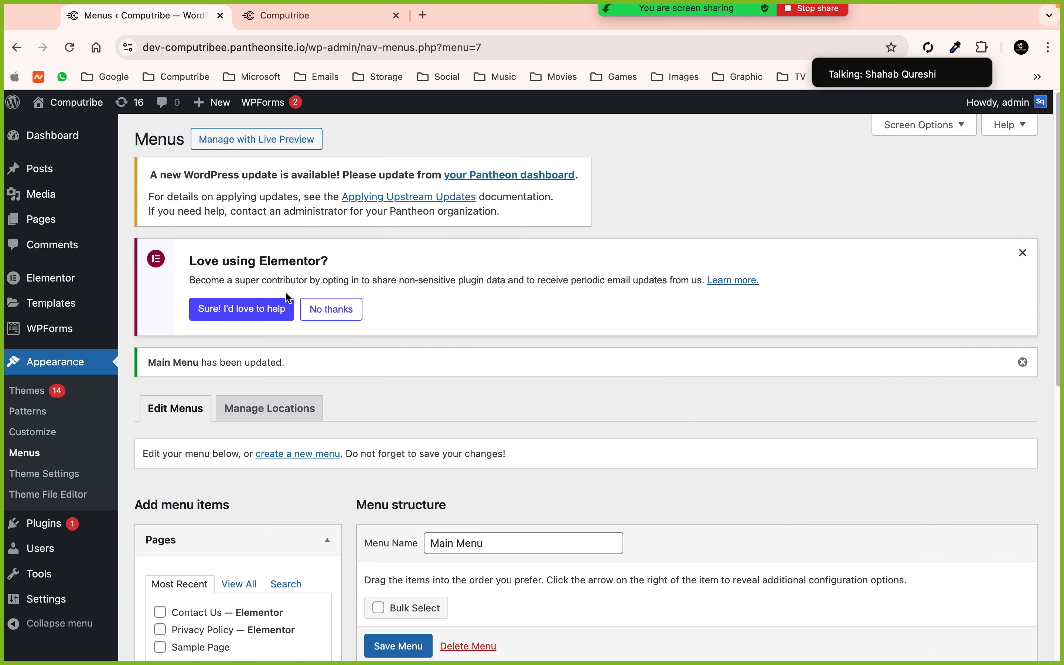
scroll(288, 298, down, 10)
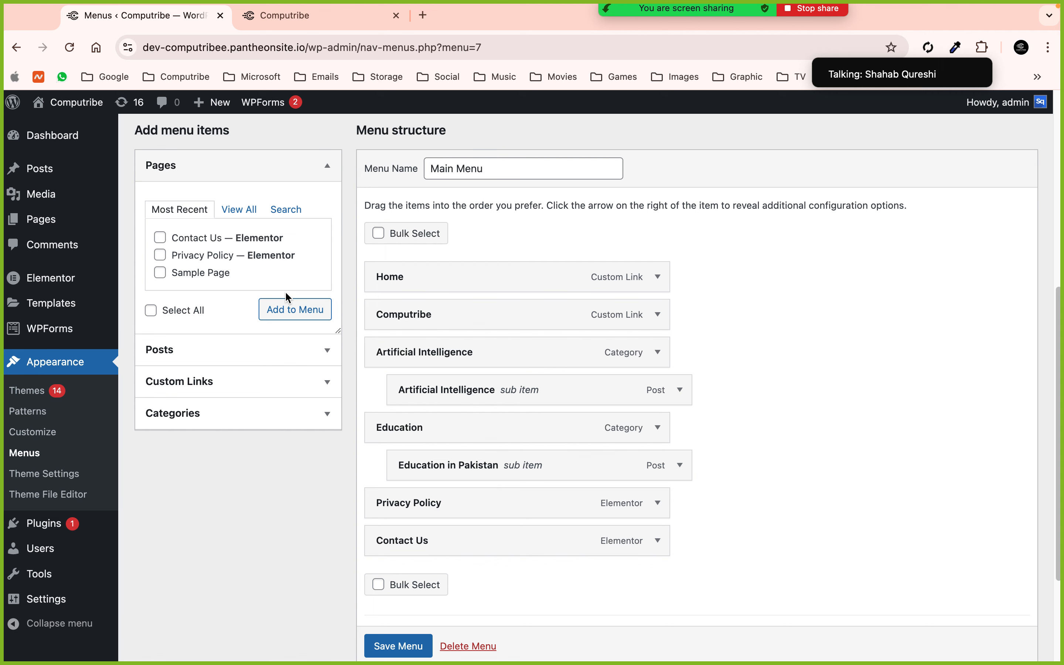
scroll(529, 358, down, 5)
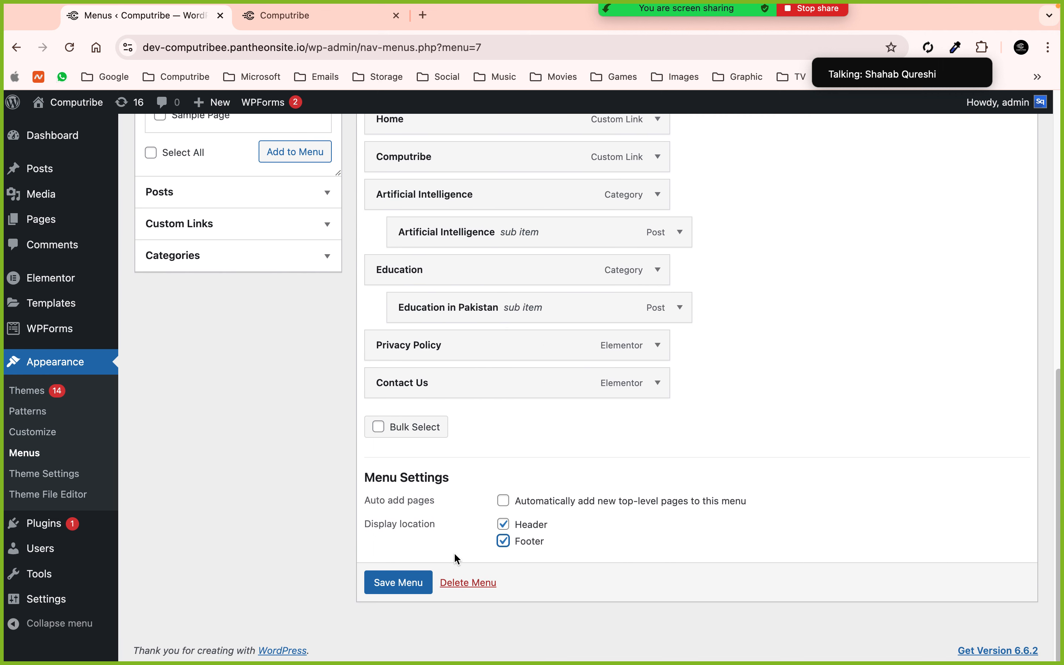
click(403, 579)
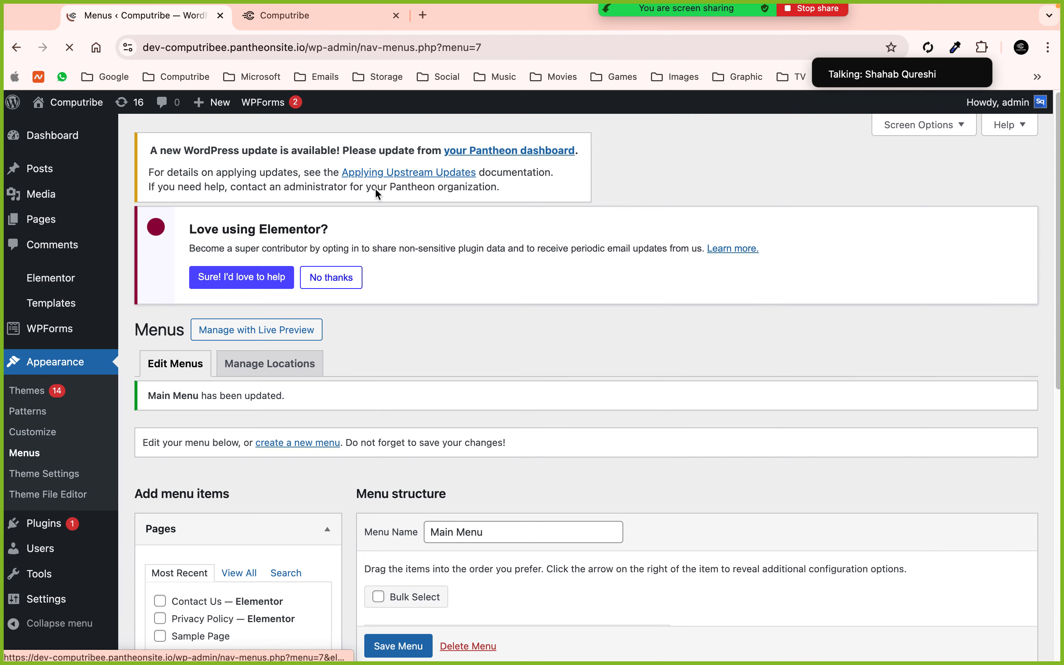
Reload the live site and check the menu in the page footer against the one in the header
click(311, 18)
click(70, 48)
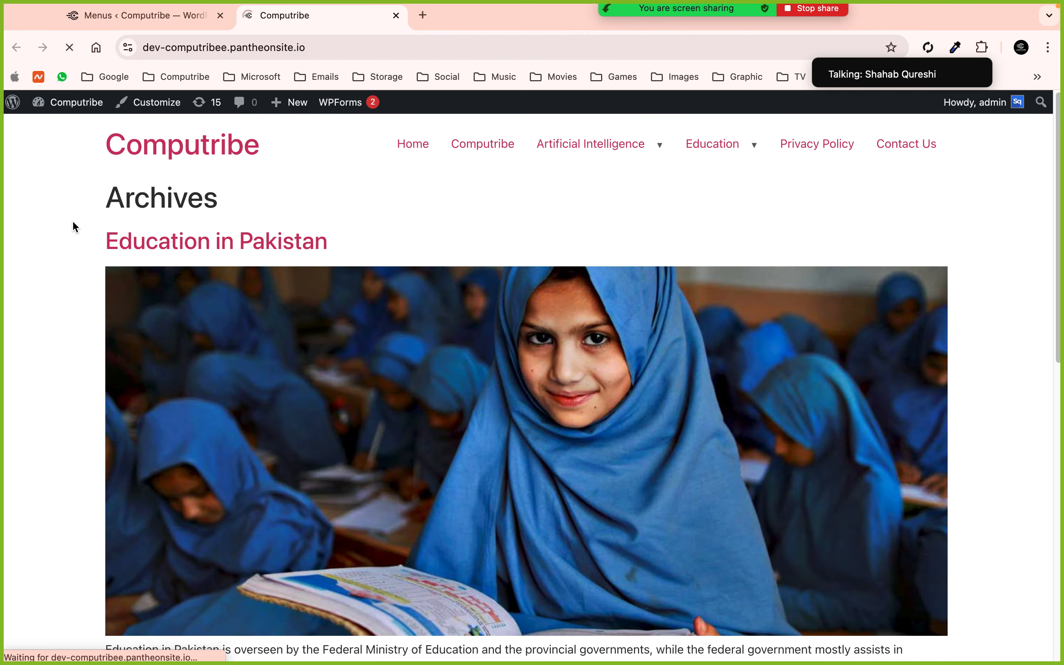
scroll(135, 357, down, 15)
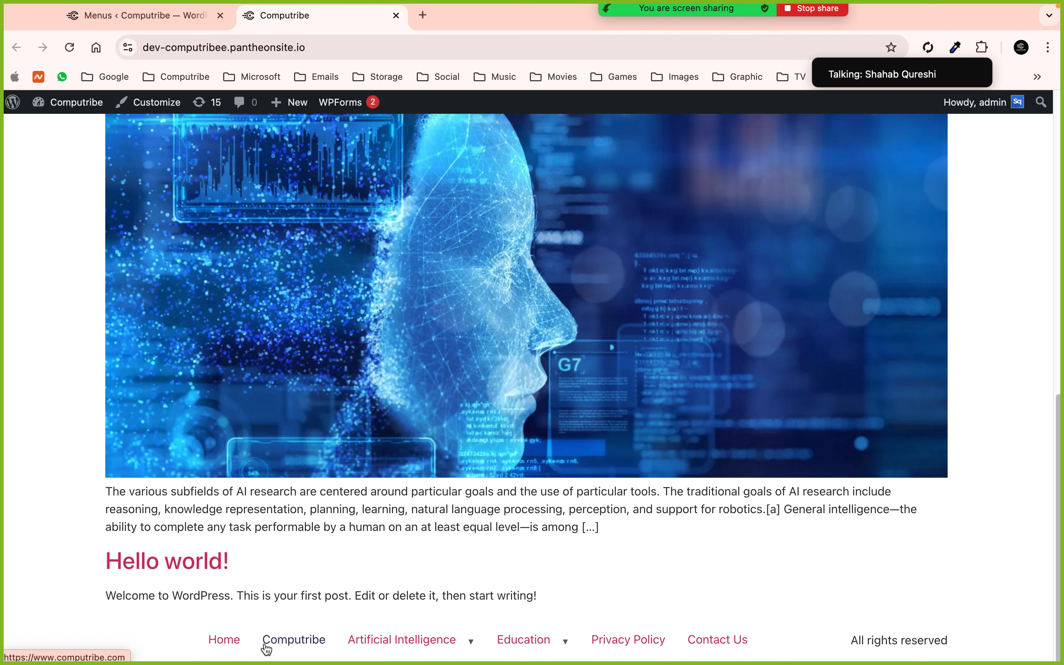
mouse_move(371, 649)
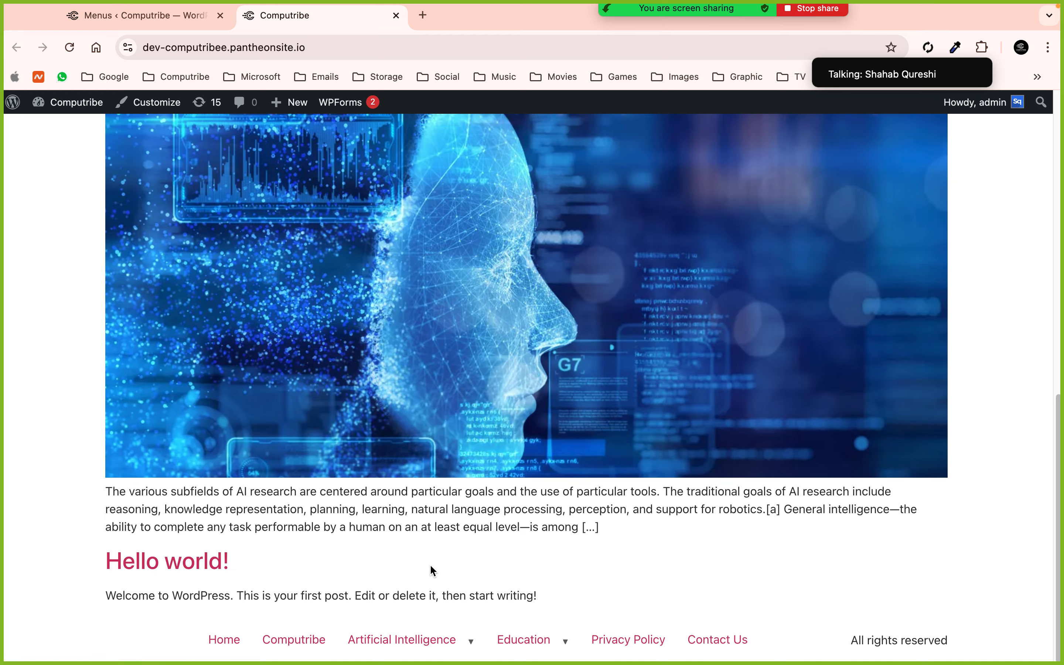
scroll(430, 567, up, 5)
scroll(430, 568, down, 5)
click(468, 610)
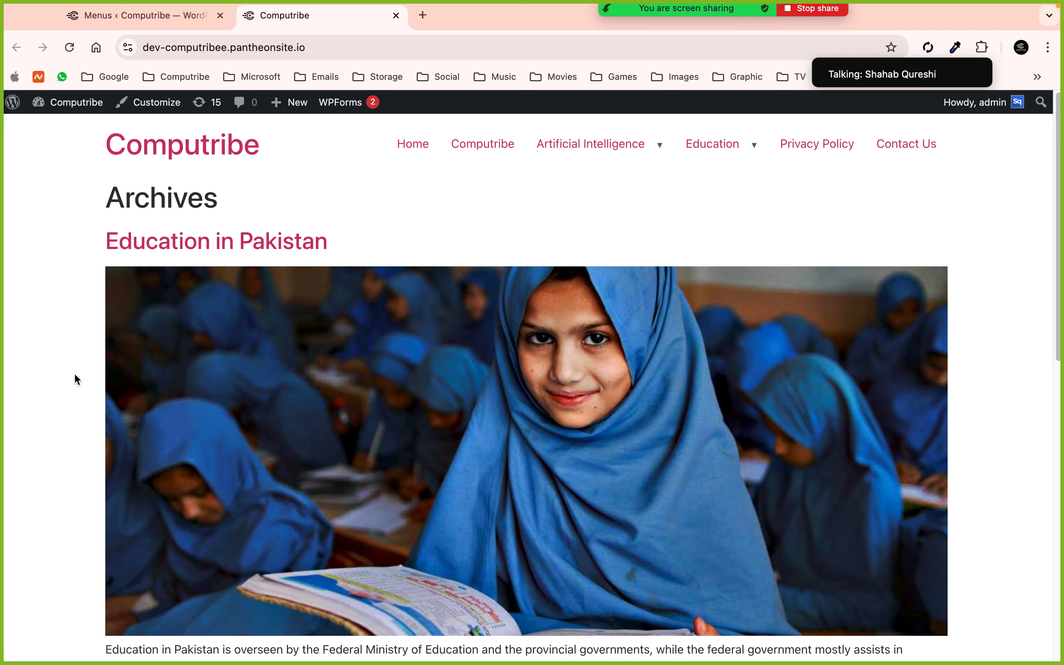
mouse_move(709, 15)
Return to the Main Menu editor and dismiss the Elementor and menu update notices
click(145, 15)
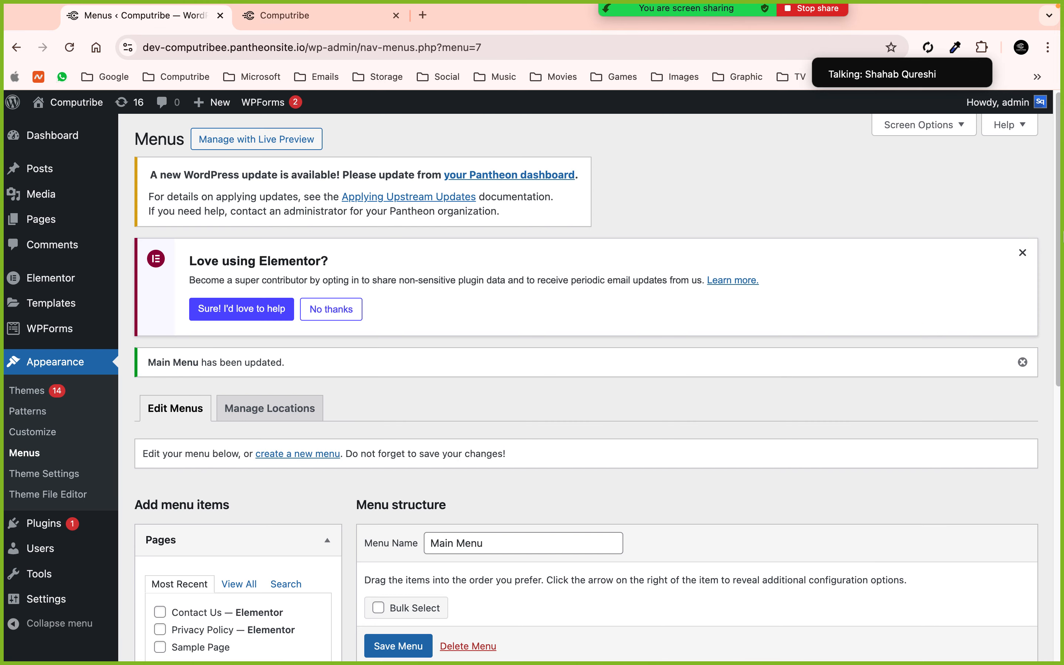
click(1021, 253)
click(1022, 253)
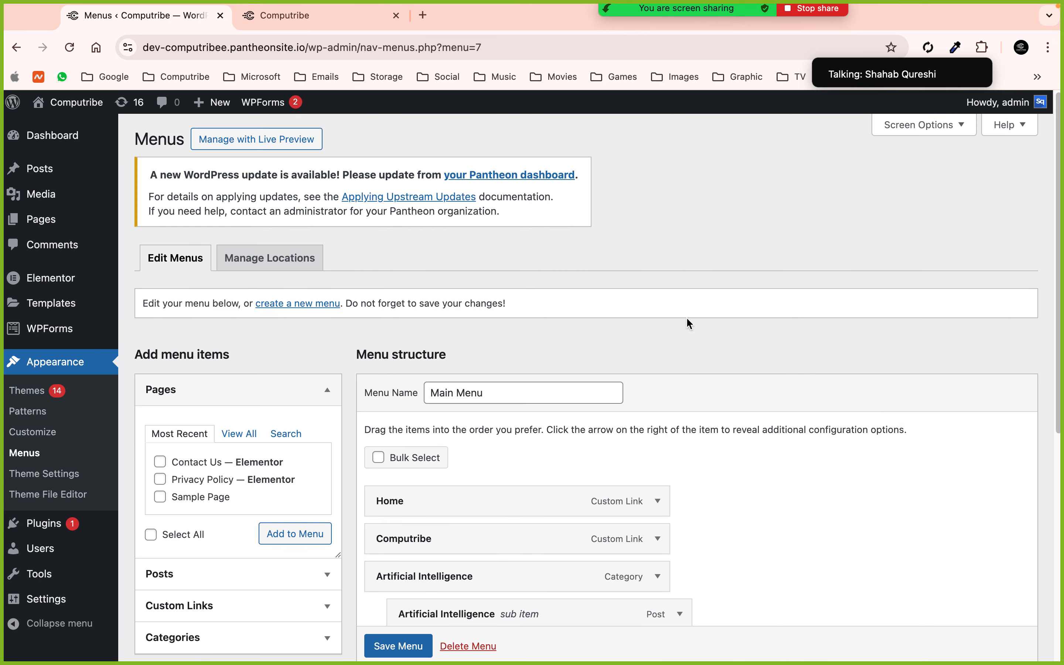
Remove the Main Menu from the Footer display location and save the menu
scroll(689, 320, down, 8)
scroll(400, 403, down, 1)
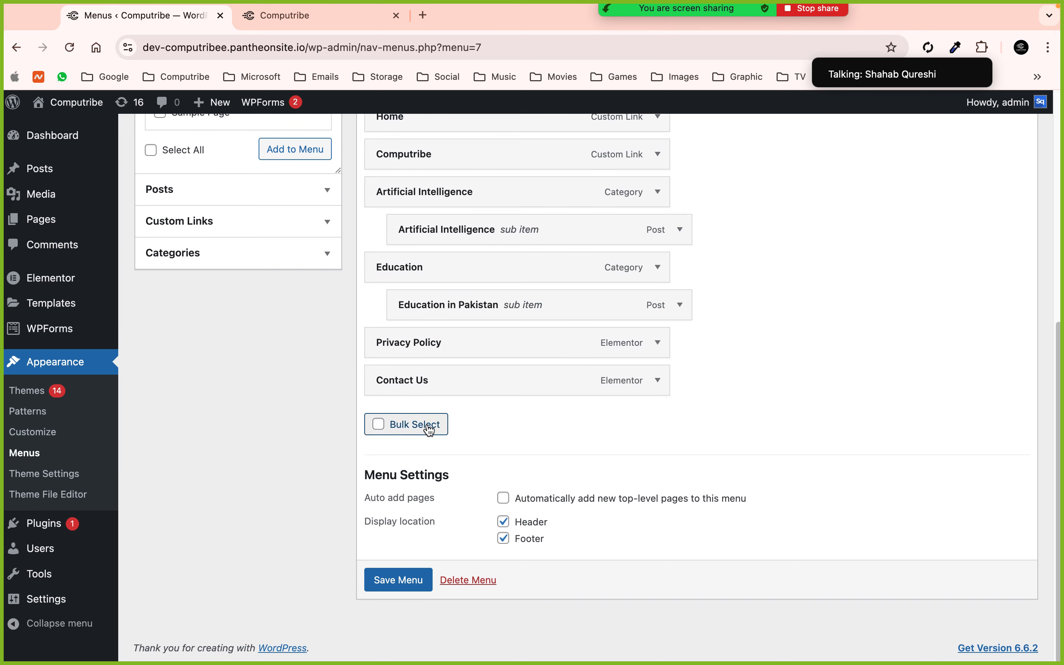
click(505, 542)
click(393, 582)
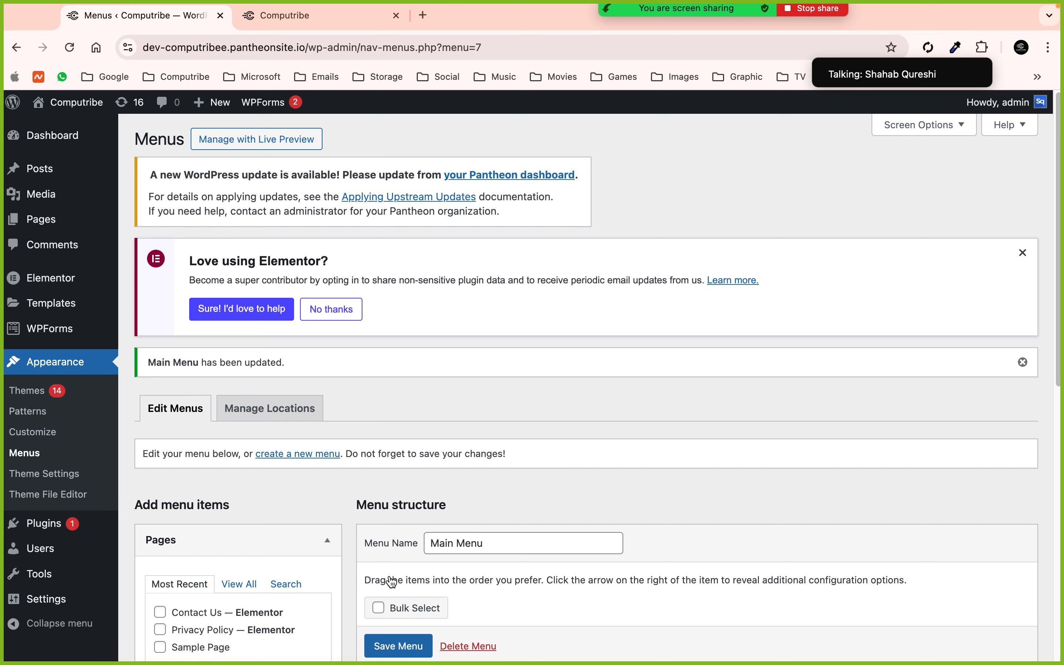
Create a new menu named Footer Menu and assign it to the Footer display location
click(274, 458)
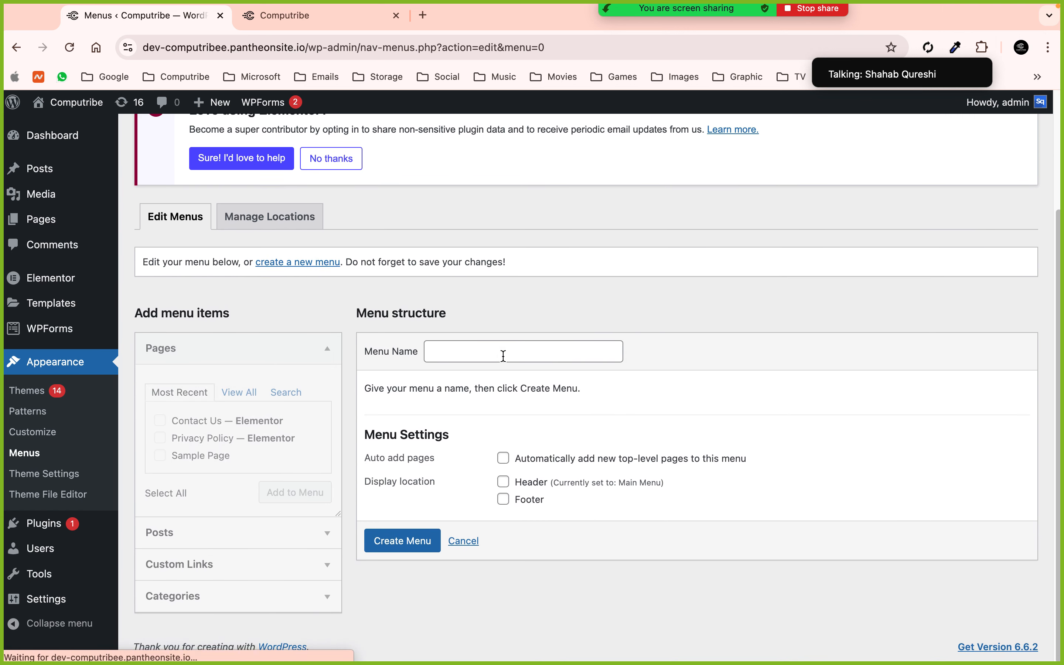
click(500, 359)
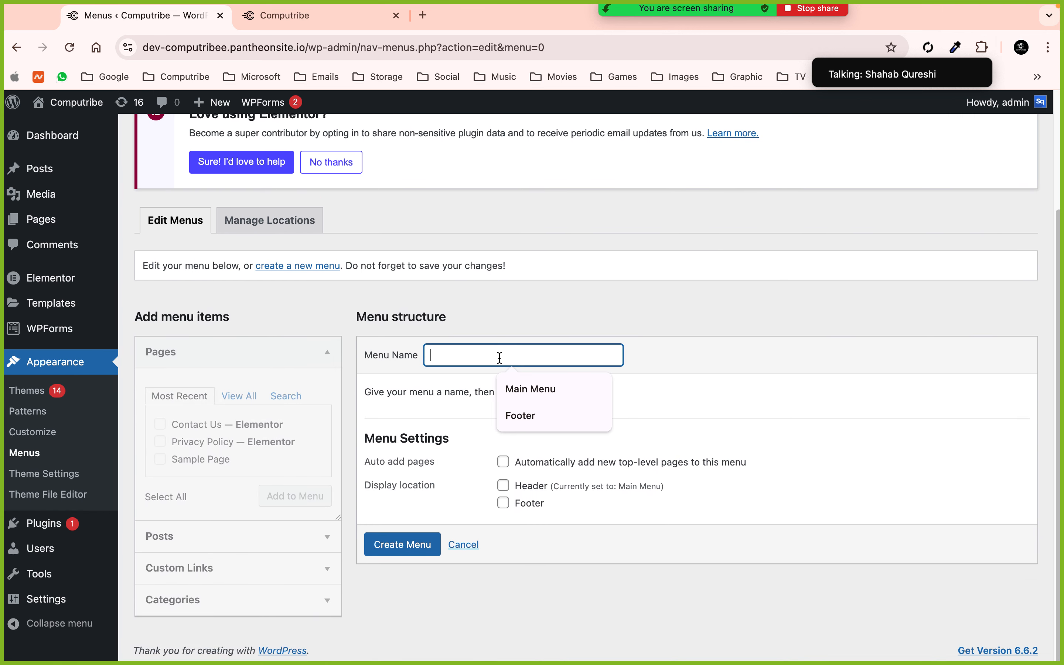
text(Fopo)
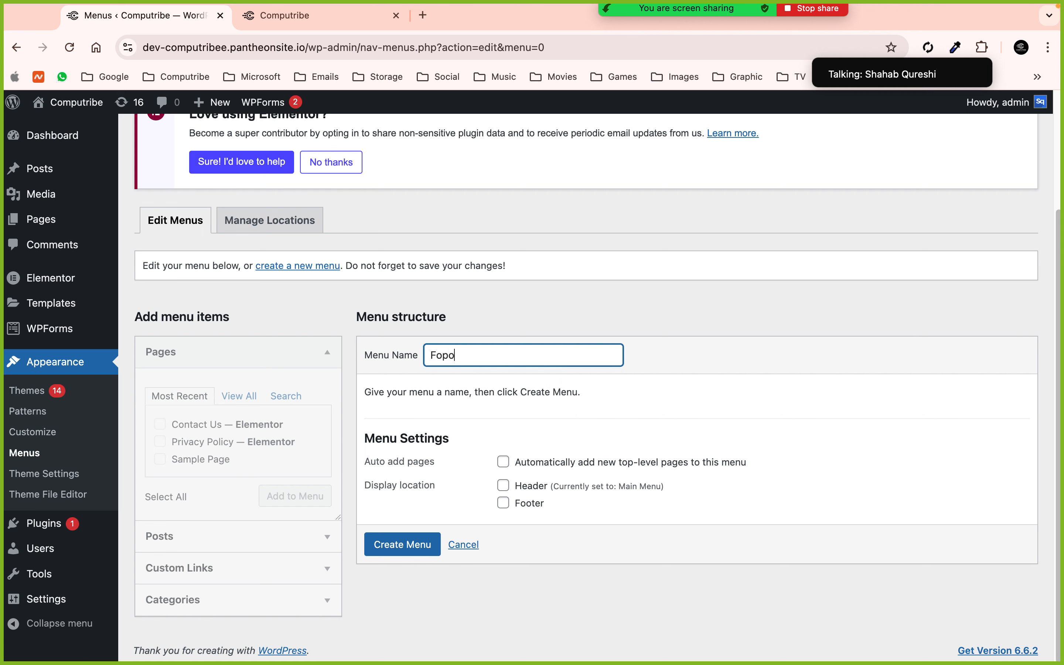
key(BackSpace)
key(BackSpace)
key(BackSpace)
text(oote)
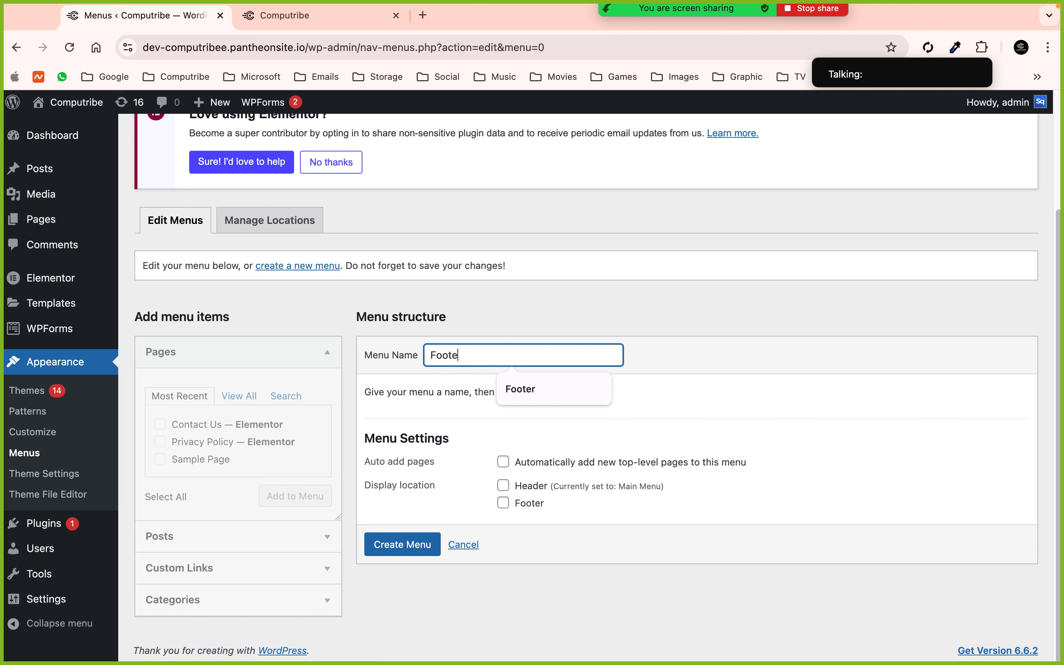
text(r Menu)
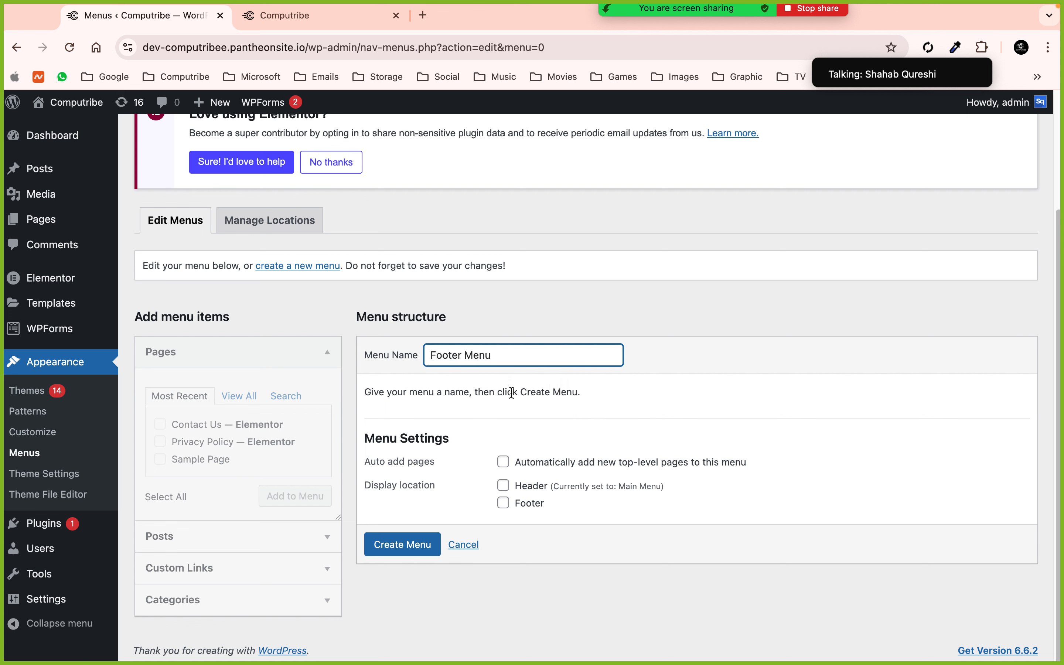
click(503, 503)
click(402, 545)
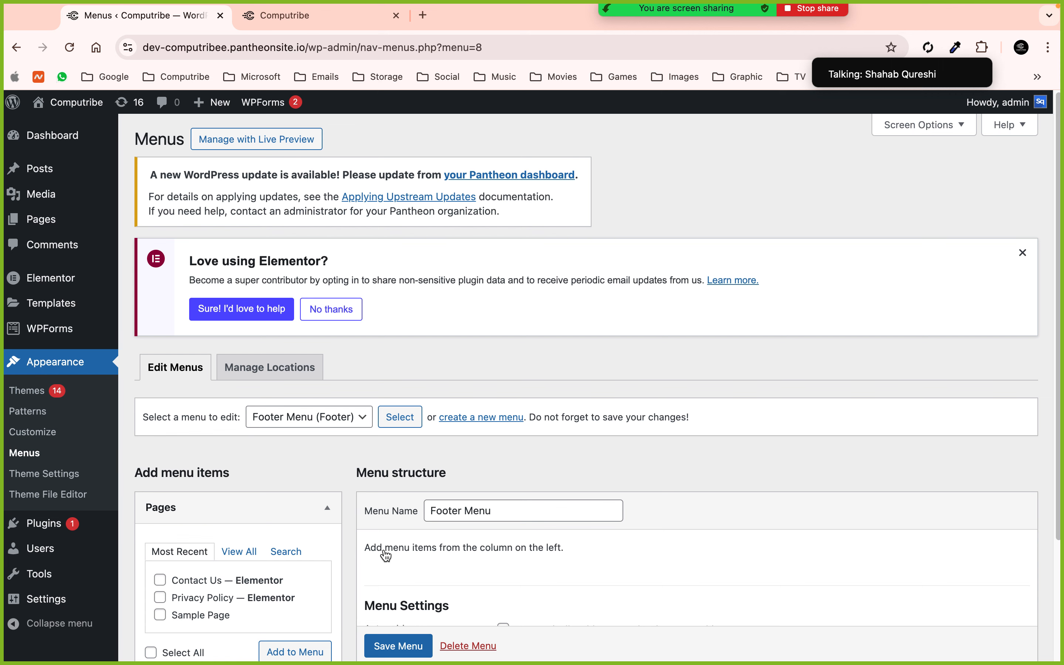
Add the Privacy Policy and Contact Us pages to the Footer Menu, in that order, and save the menu
scroll(386, 554, down, 5)
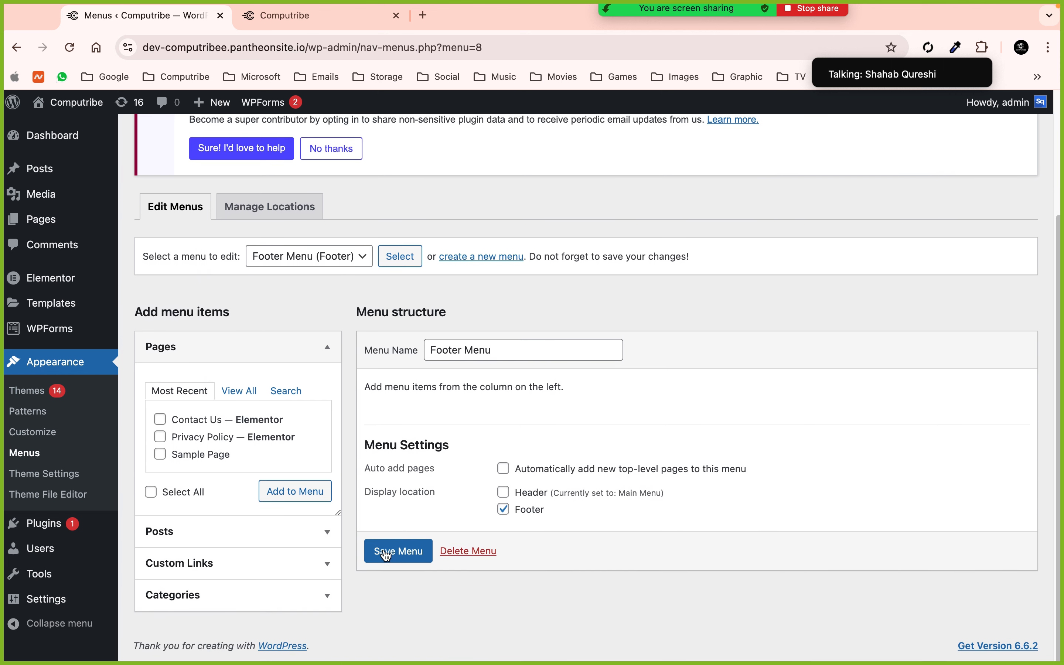
click(243, 396)
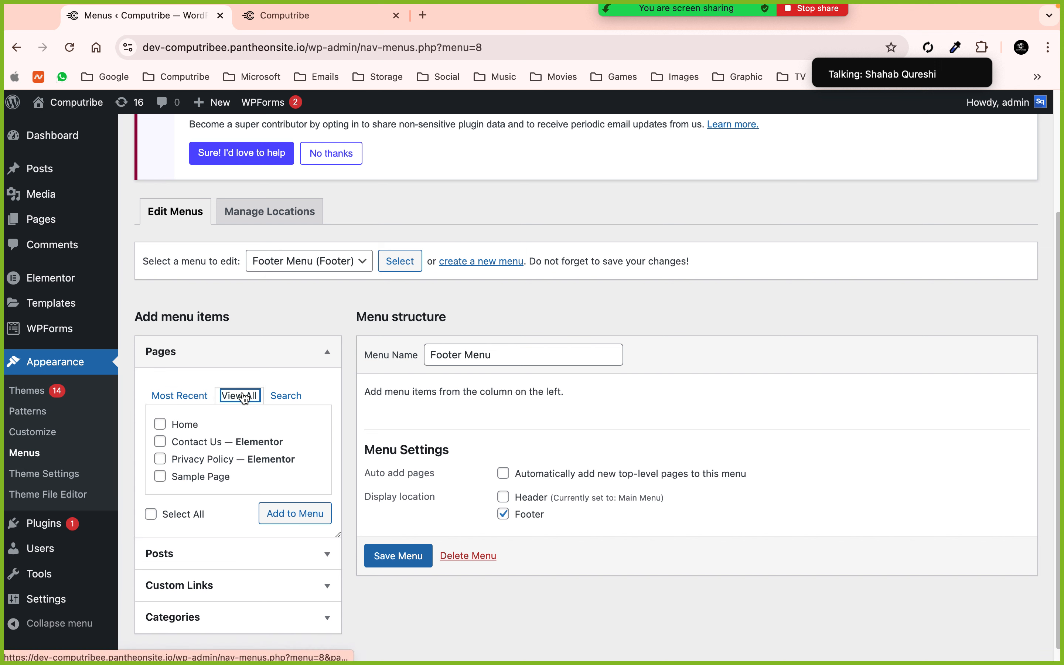
click(159, 459)
click(354, 219)
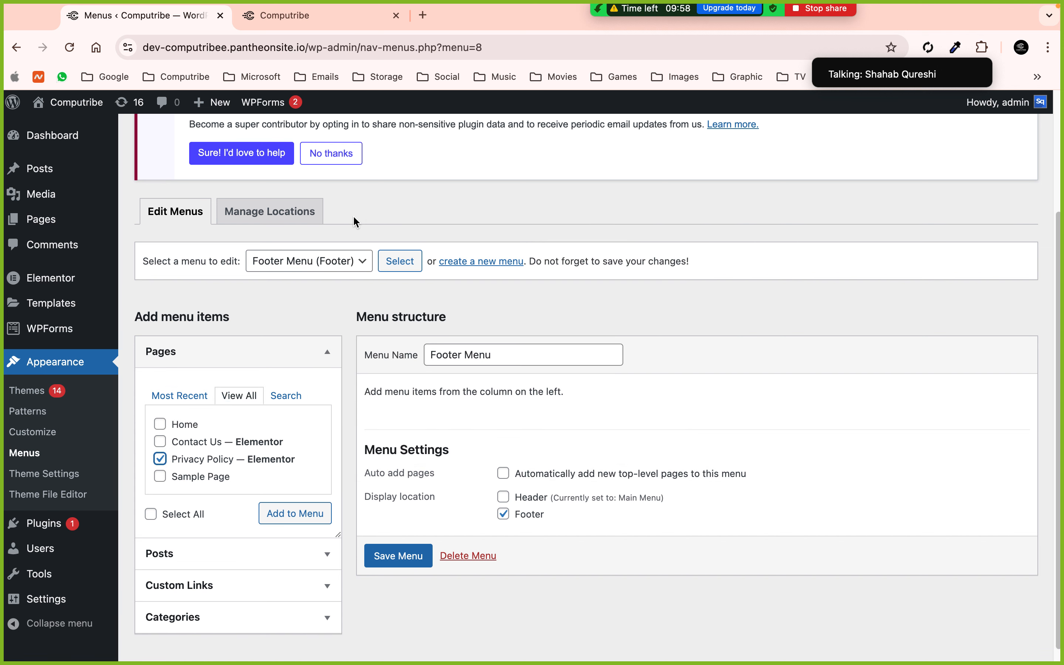
click(160, 442)
click(278, 512)
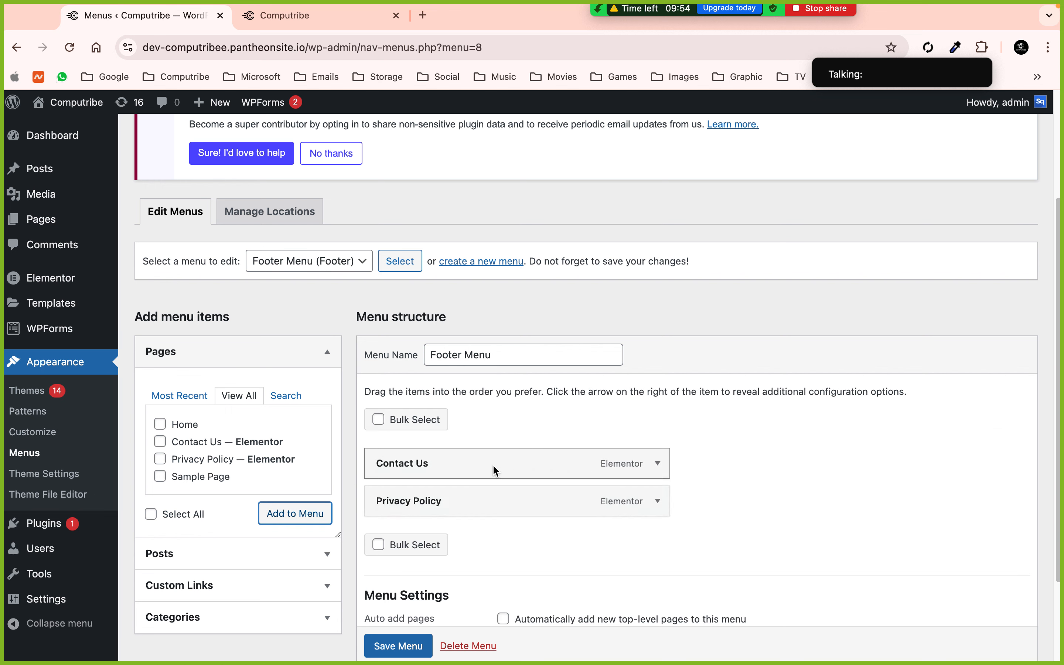
drag(430, 502, 433, 461)
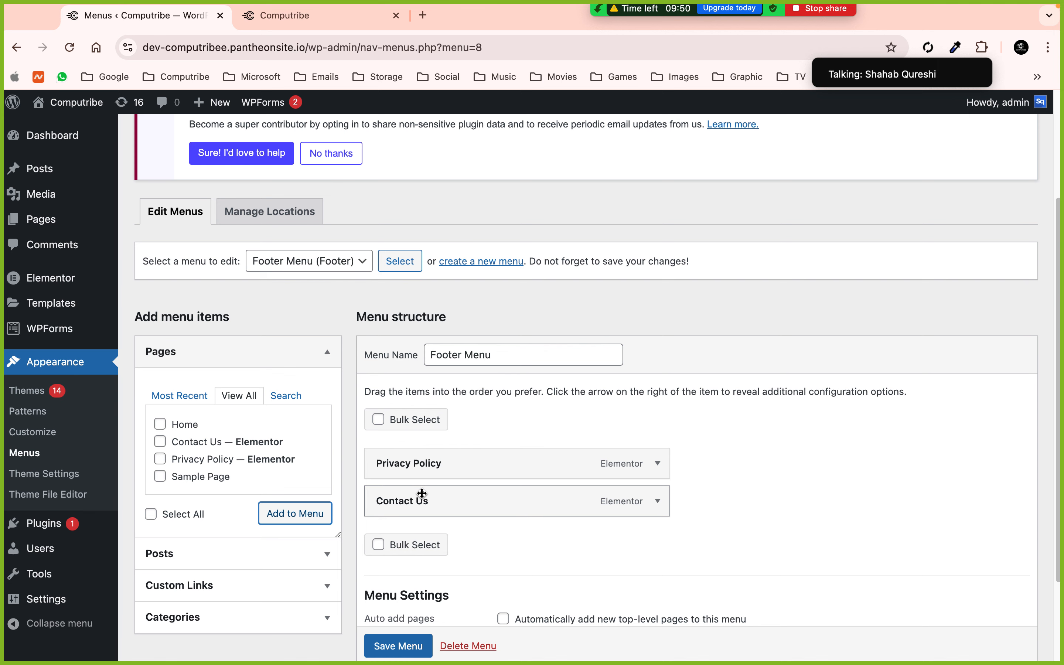
click(395, 645)
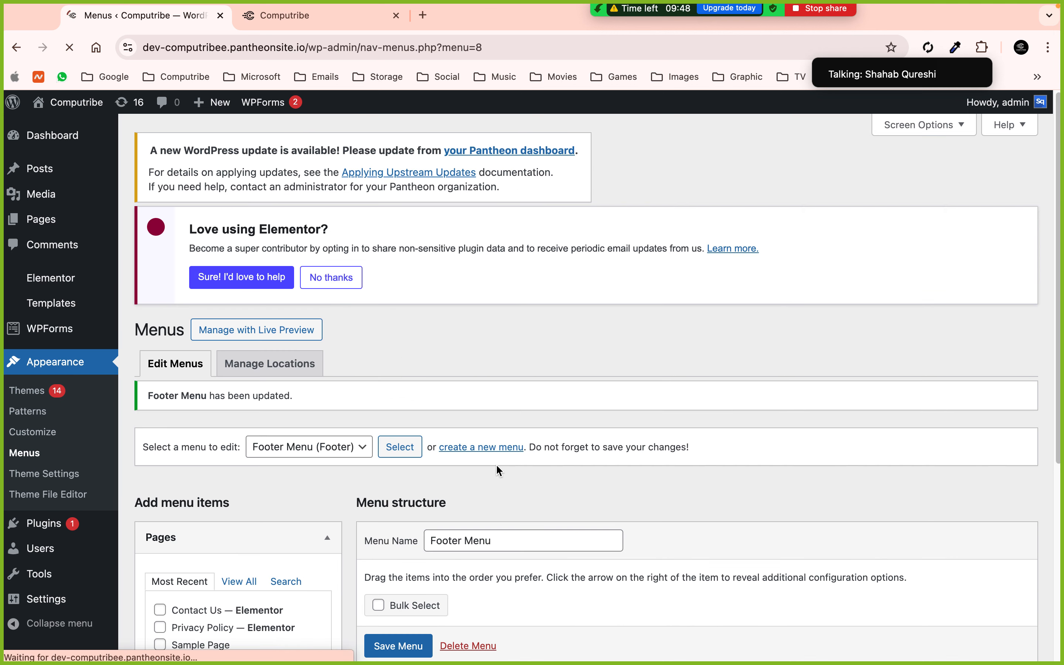
Reload the live site, check the footer menu against the header menu, and return to the menu editor
click(288, 18)
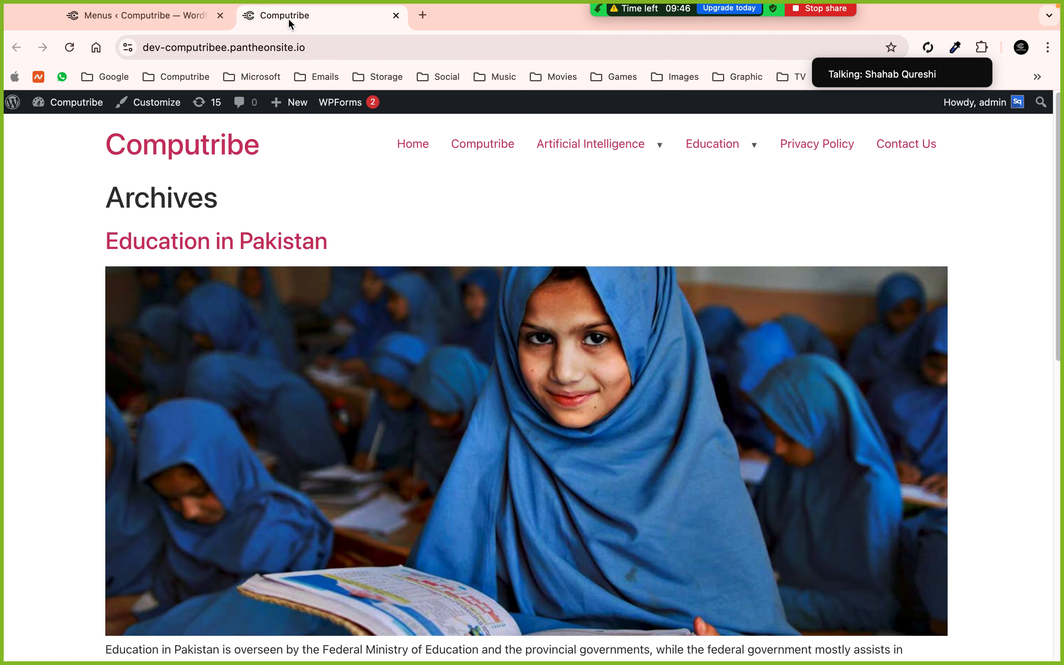
click(70, 47)
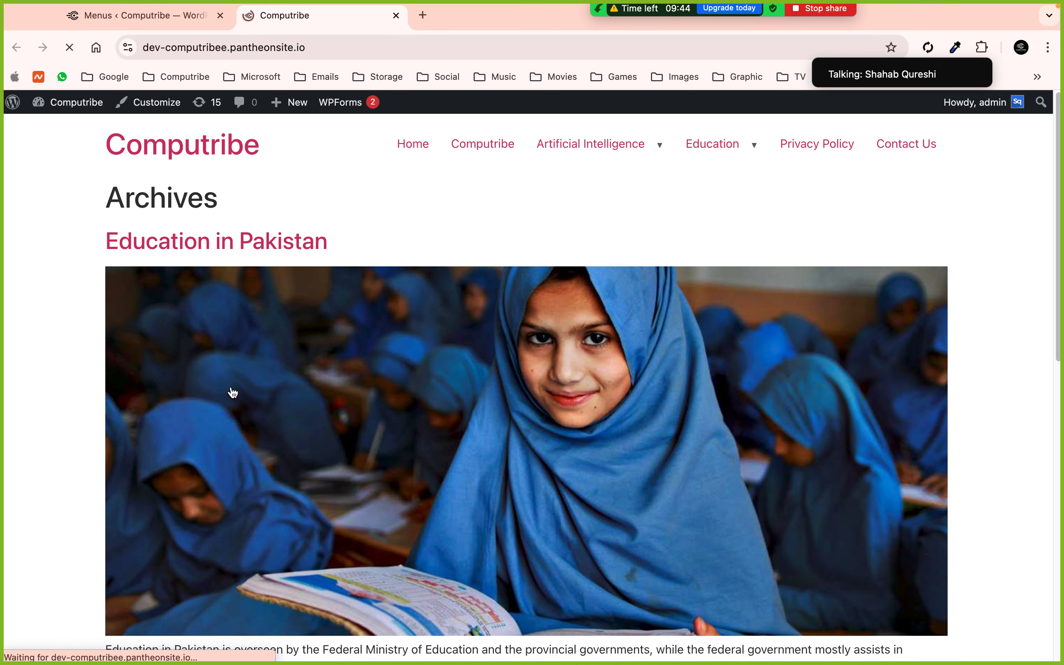
scroll(617, 373, down, 15)
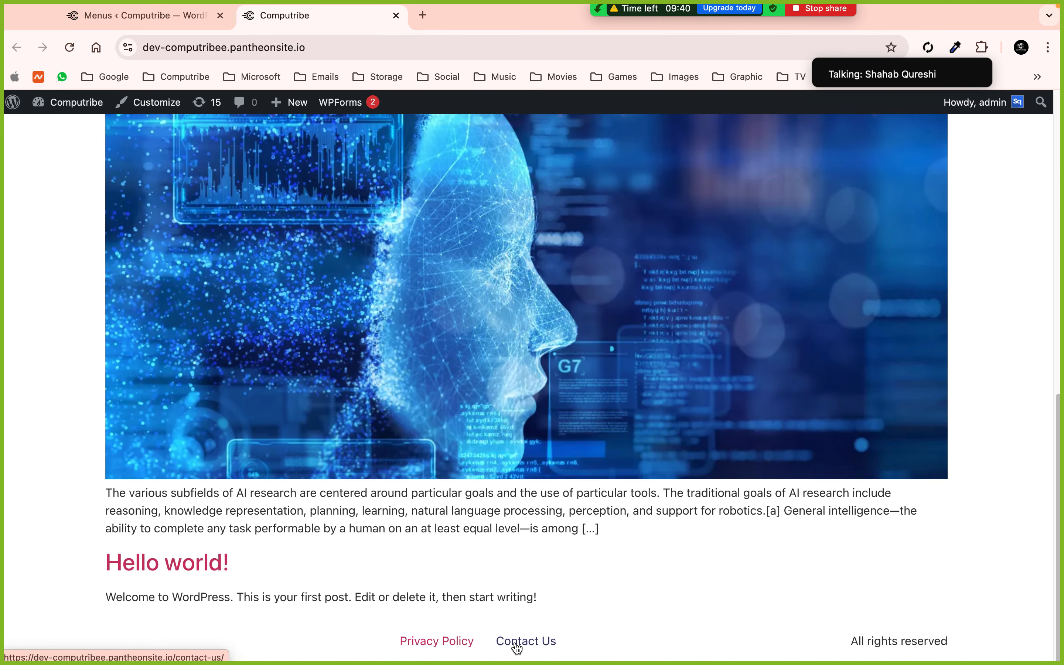
scroll(215, 304, up, 15)
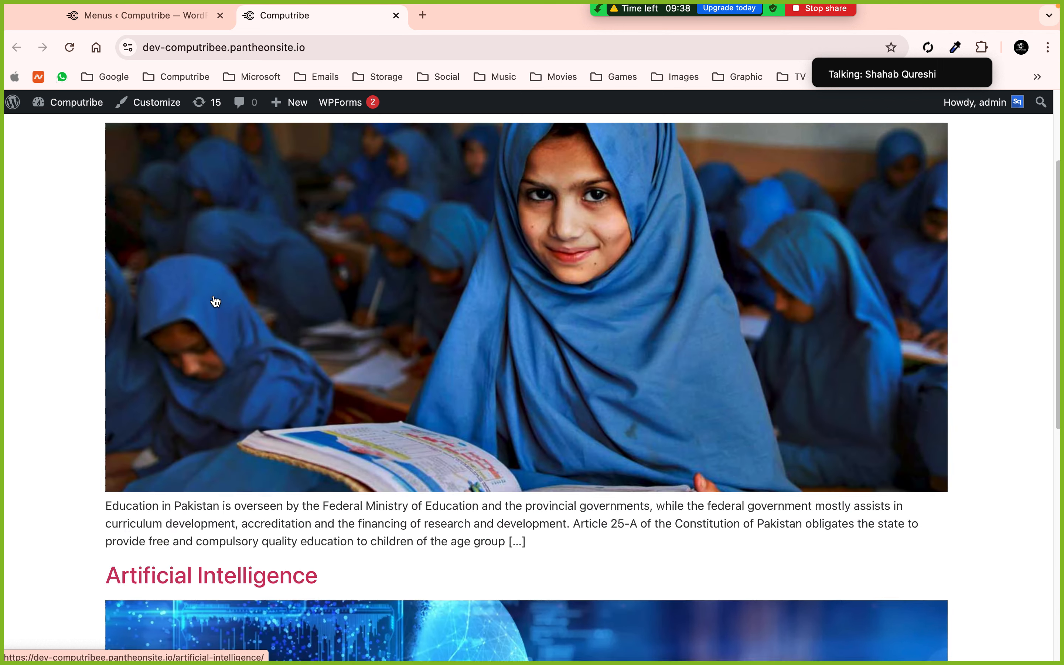
scroll(518, 538, down, 15)
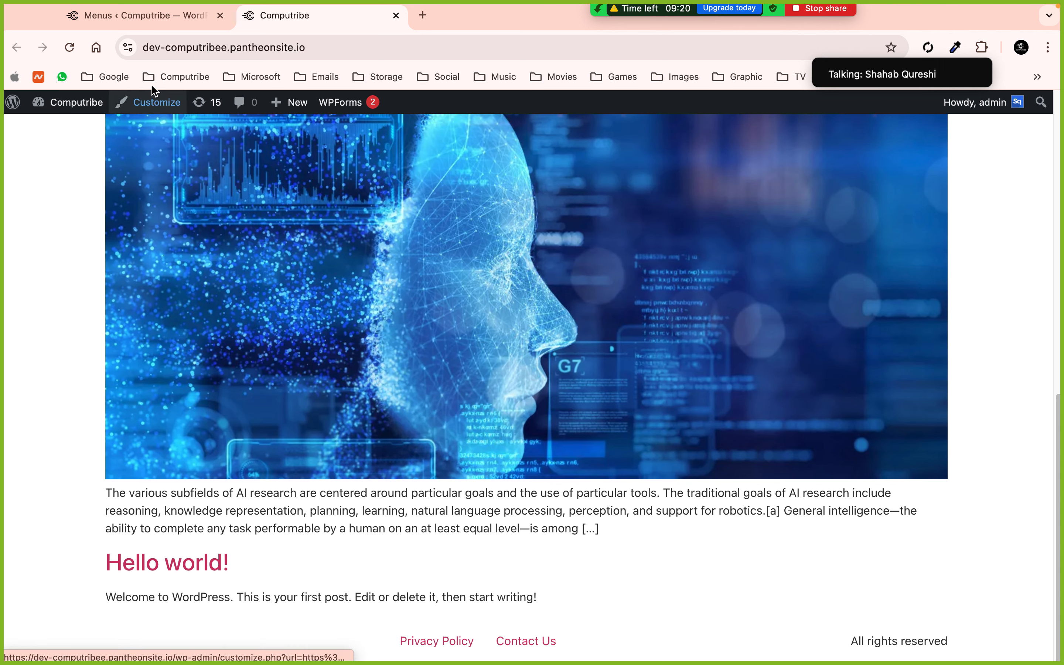
click(165, 16)
scroll(681, 180, down, 1)
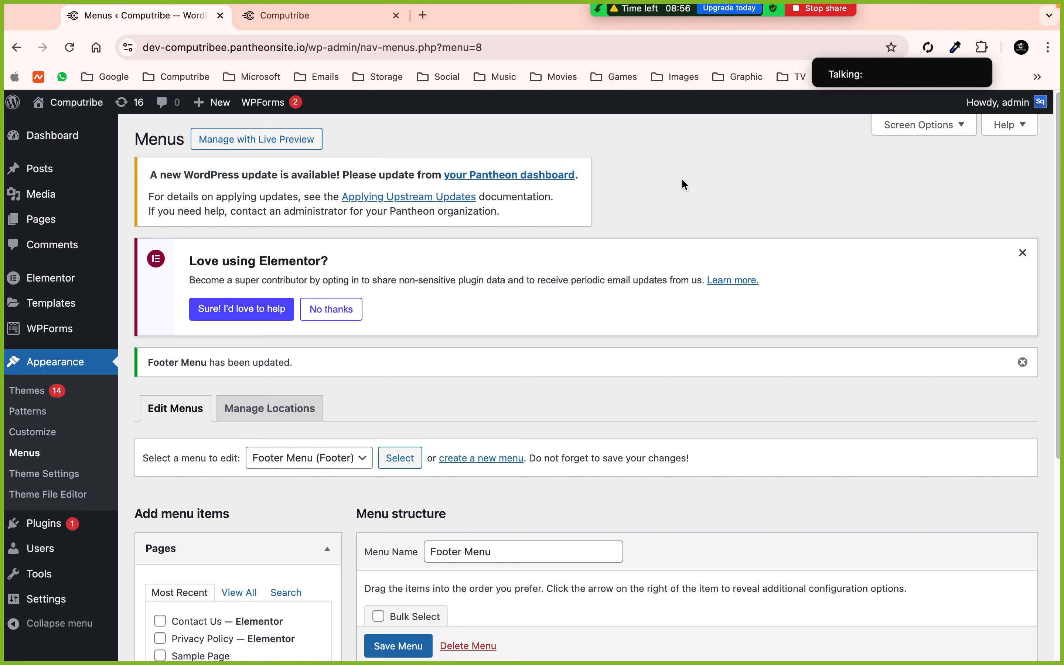
Switch to Zoom, stop sharing the screen and end the current meeting
mouse_move(664, 8)
key(ctrl+Left)
mouse_move(778, 10)
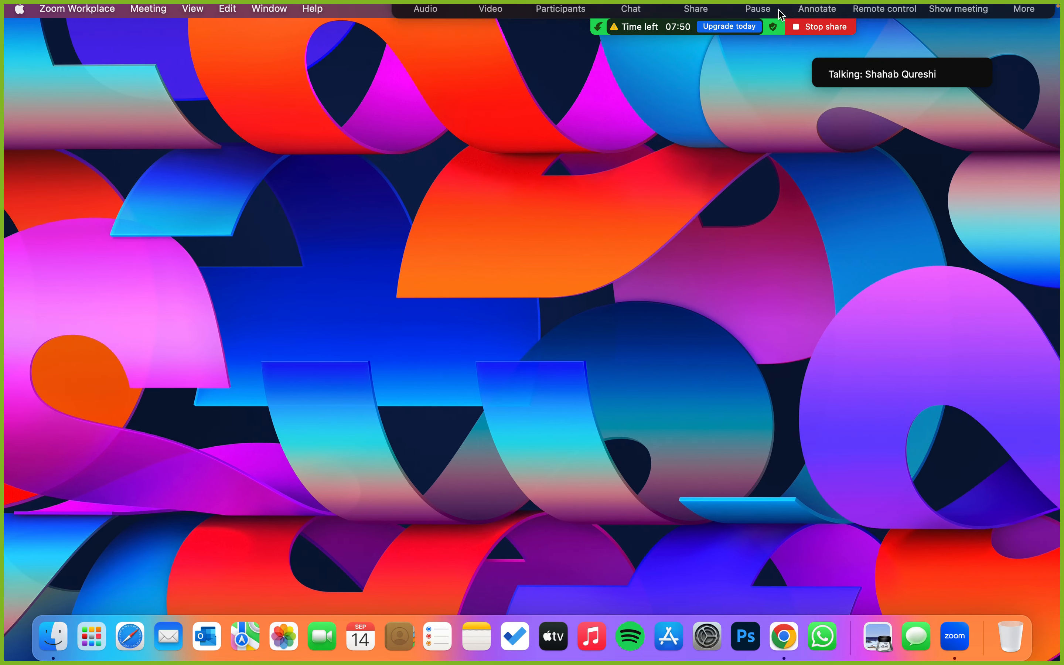
click(805, 67)
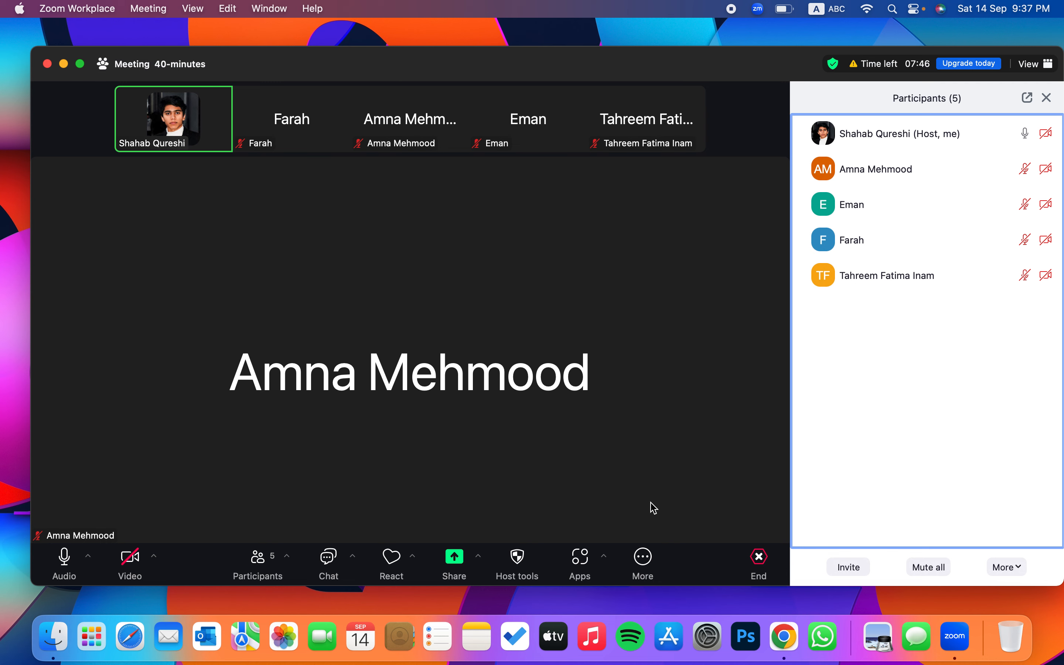
click(743, 570)
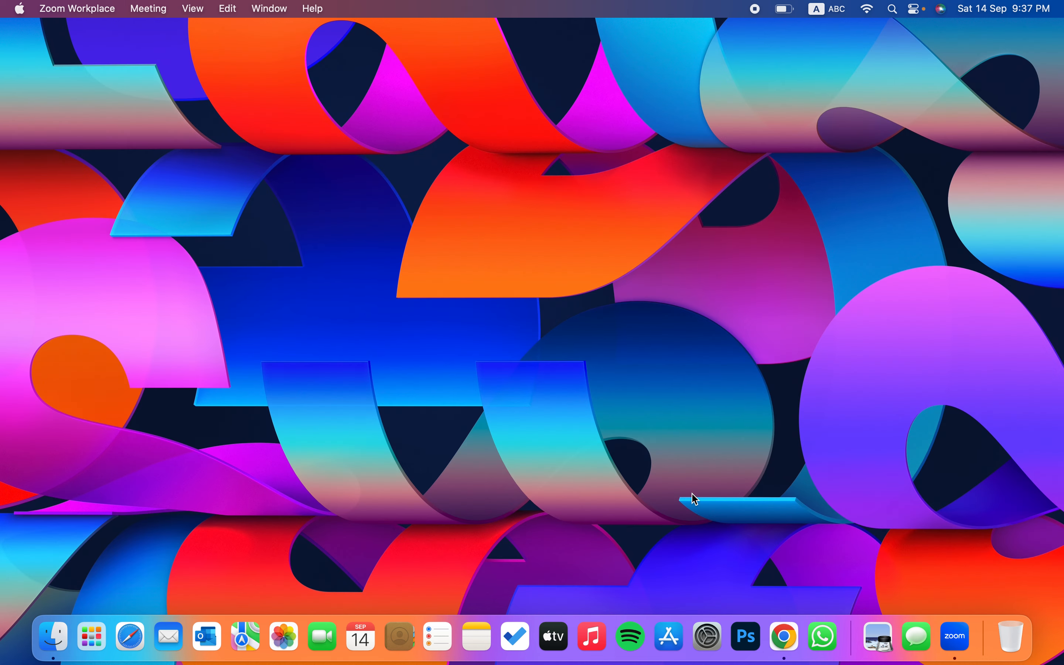
click(369, 125)
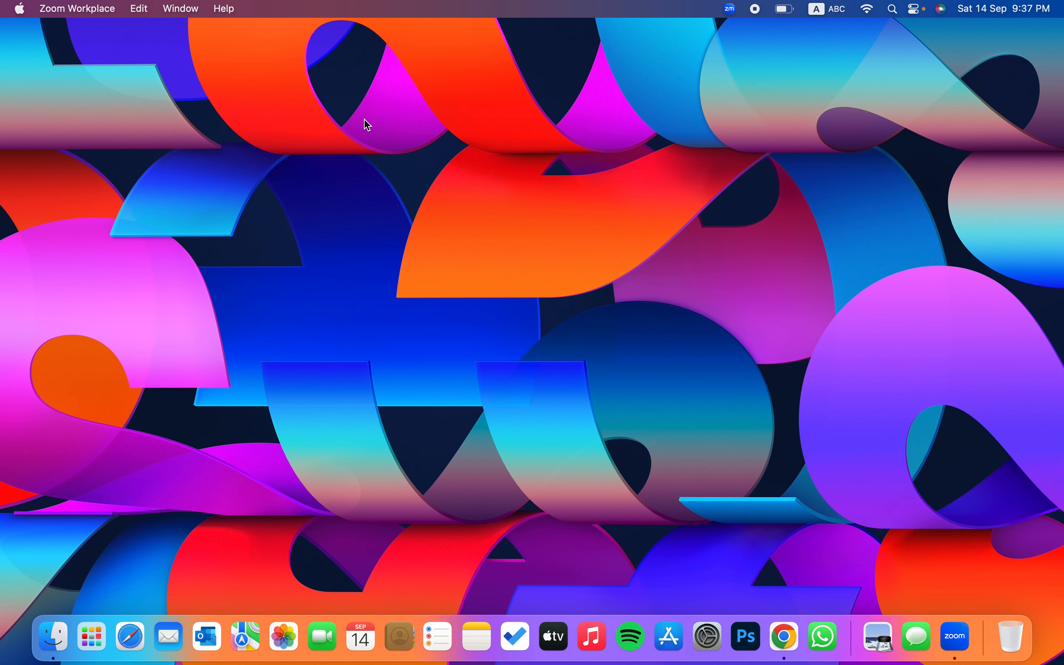
Reopen the Zoom home window and switch to the Computribe account
click(958, 651)
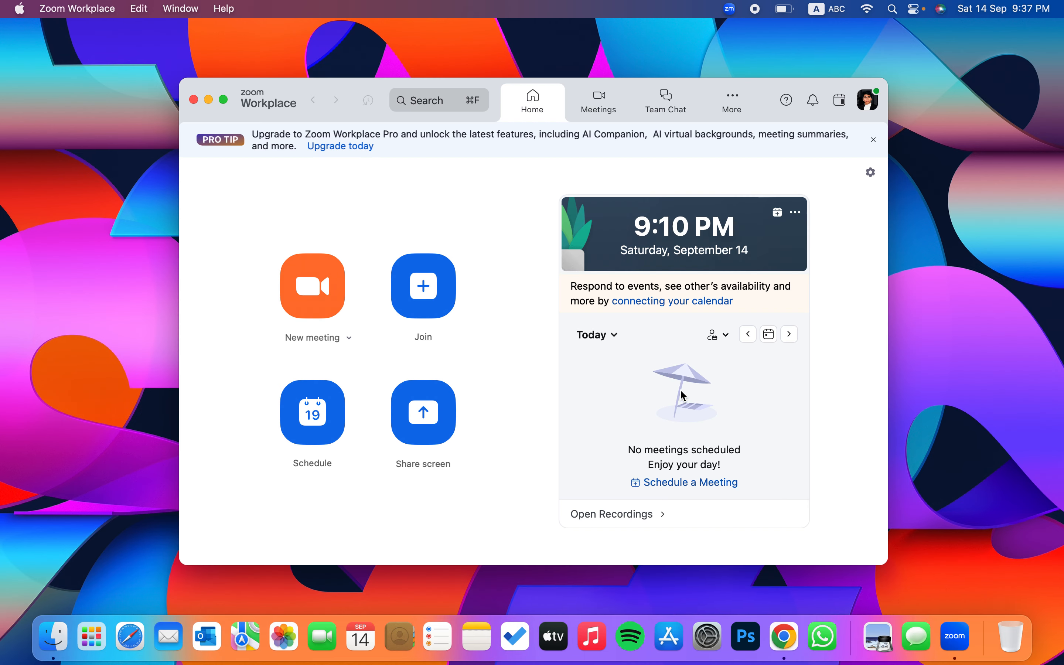
click(868, 100)
mouse_move(780, 380)
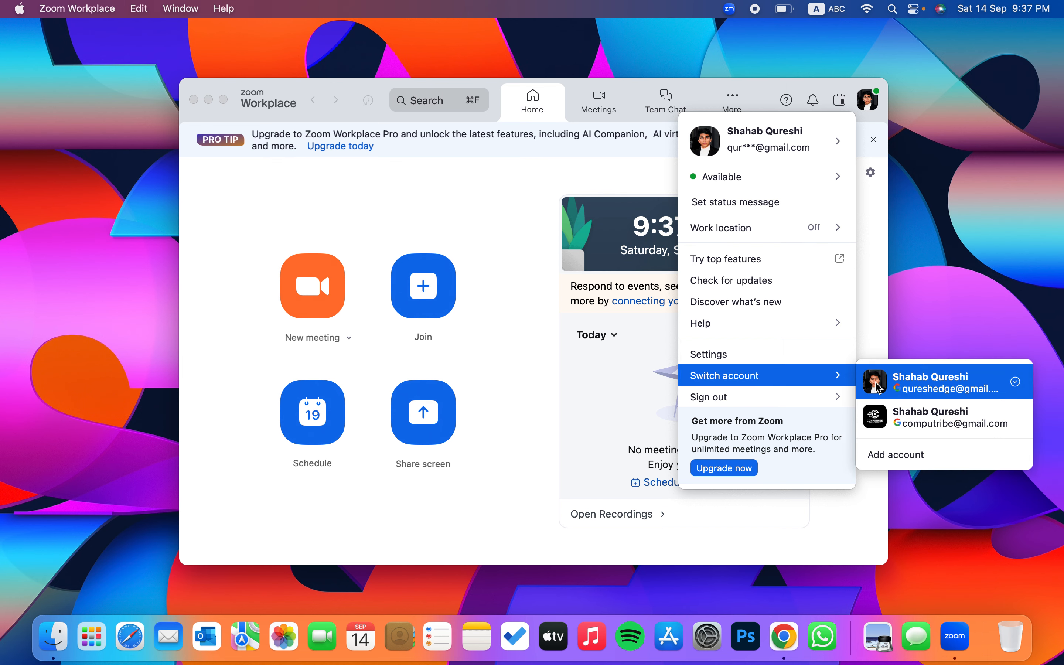
click(884, 411)
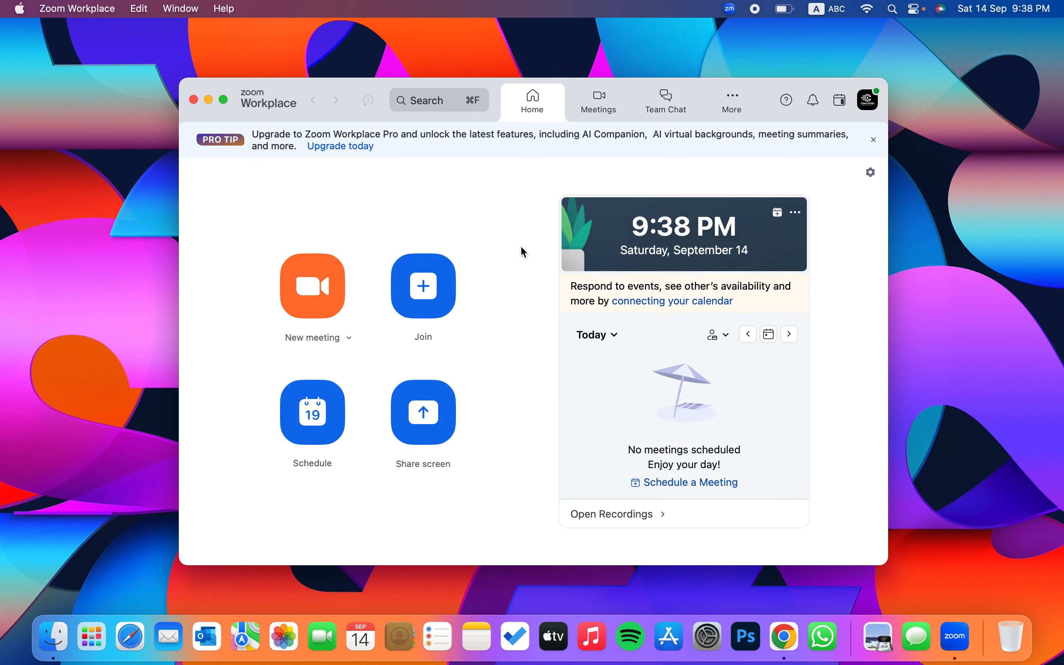
Start a new Zoom meeting with computer audio and copy its invite link
click(331, 292)
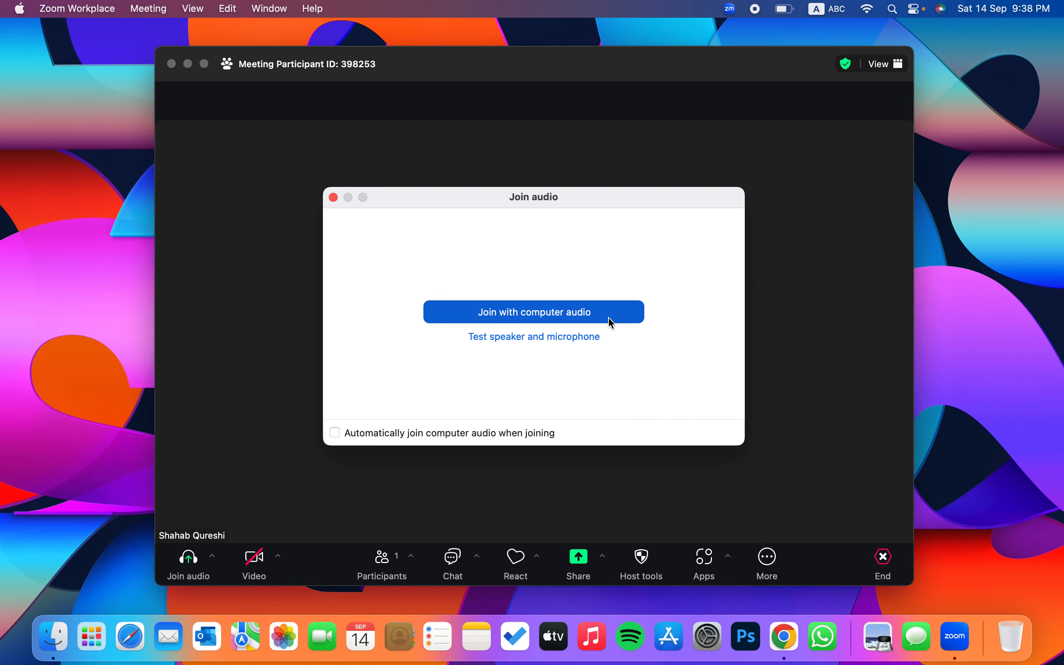
click(606, 316)
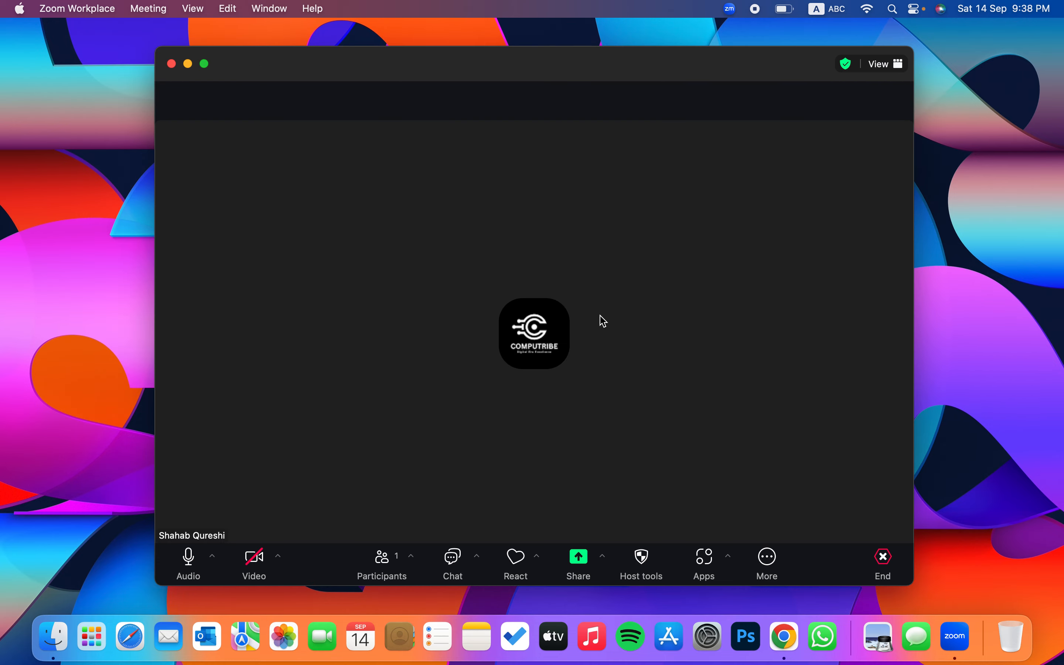
click(412, 556)
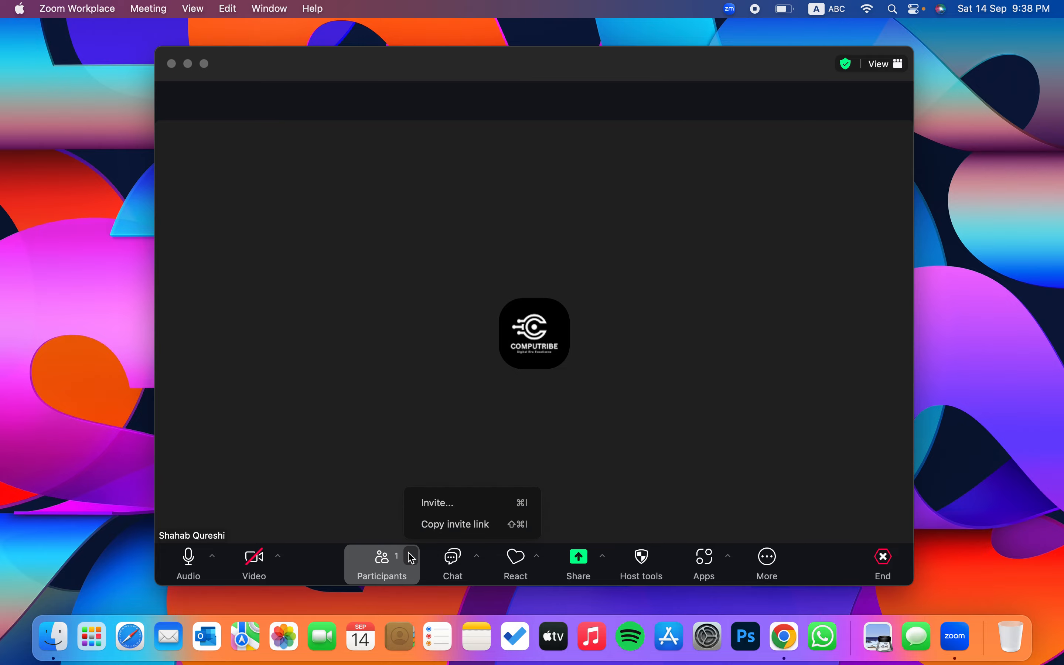
click(466, 525)
Switch to Chrome, open a window with another browser profile and load WhatsApp Web in it
key(ctrl+Right)
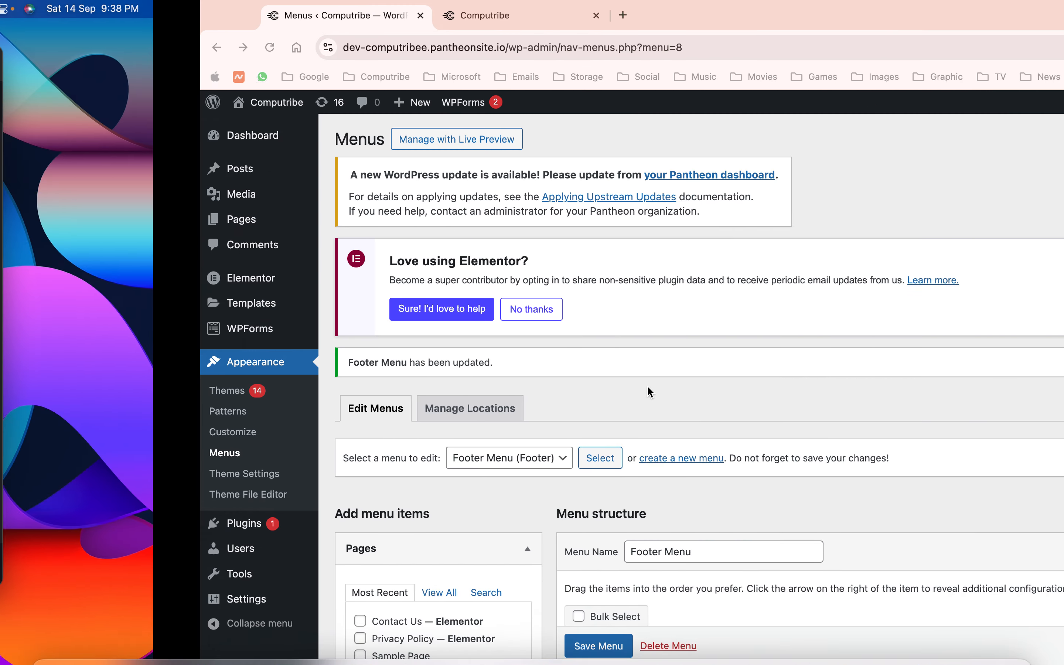
click(1019, 47)
scroll(859, 506, down, 3)
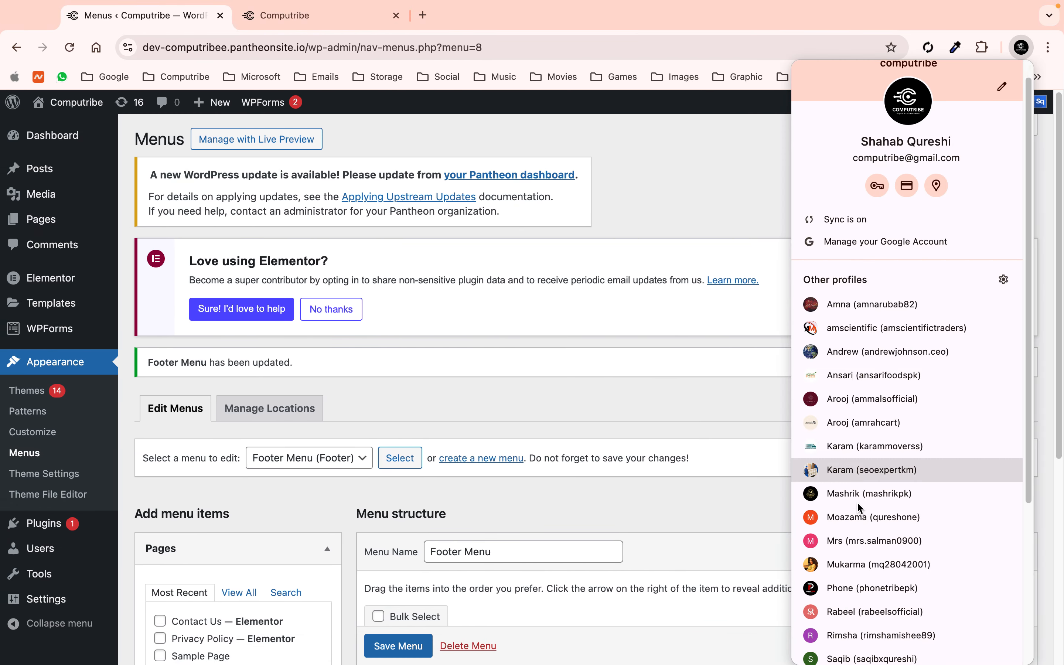
click(837, 608)
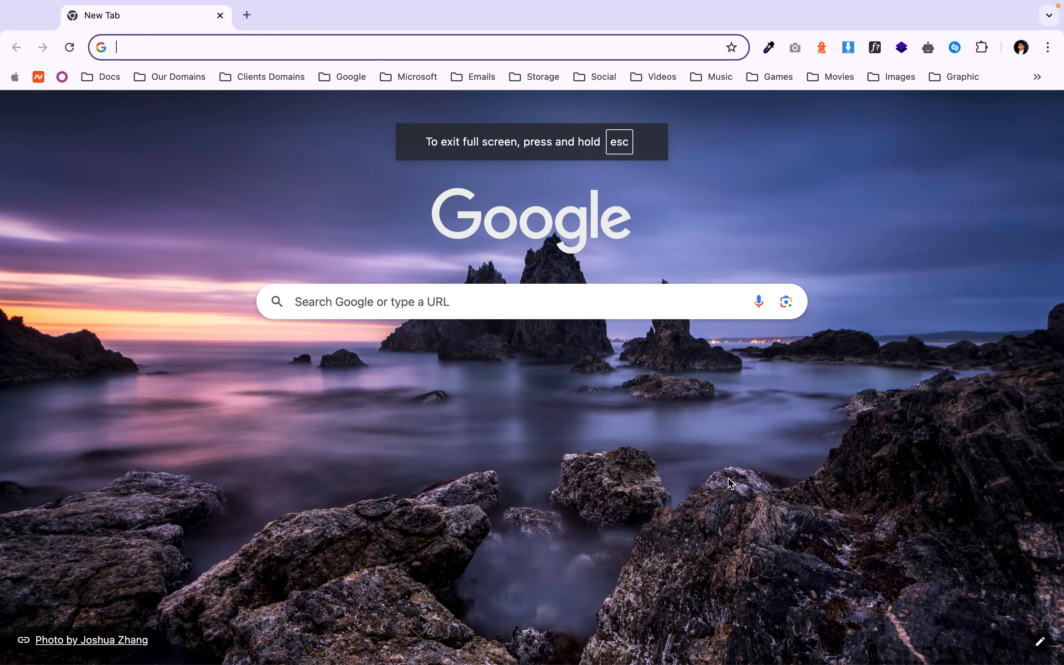
click(897, 374)
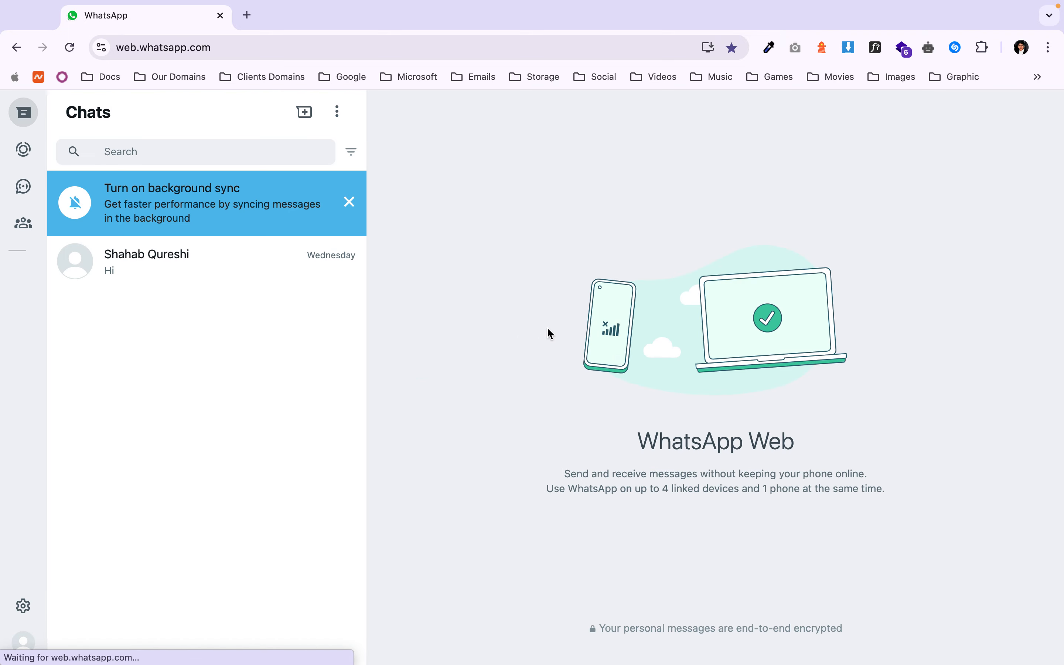
Send the copied meeting invite link, including its passcode, to the listed WhatsApp contact and close WhatsApp Web
click(349, 203)
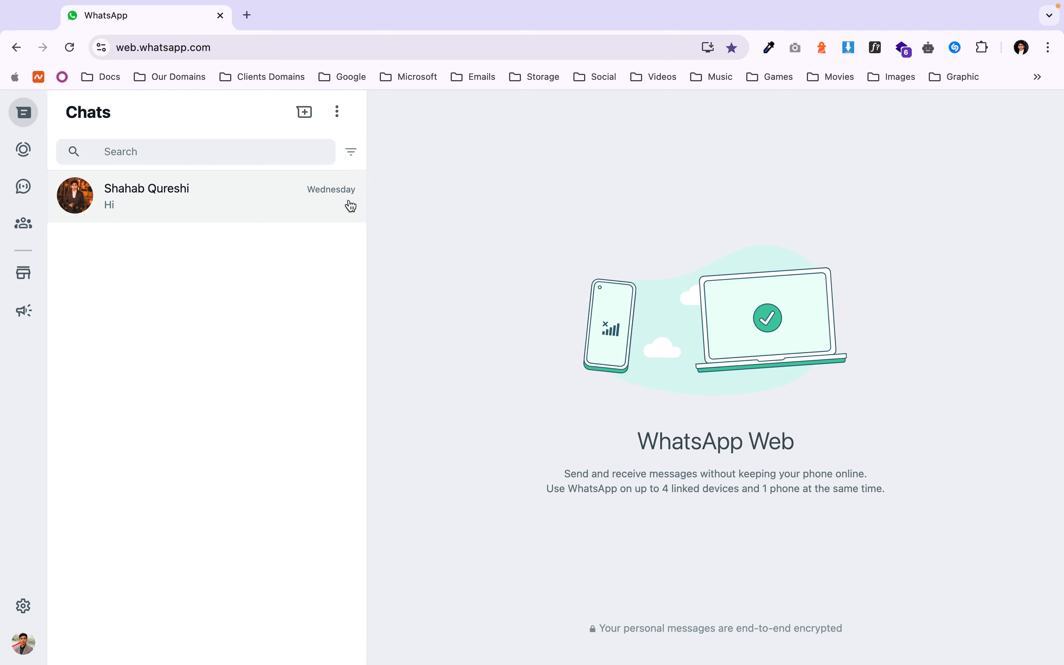
click(242, 208)
key(super+v)
key(Return)
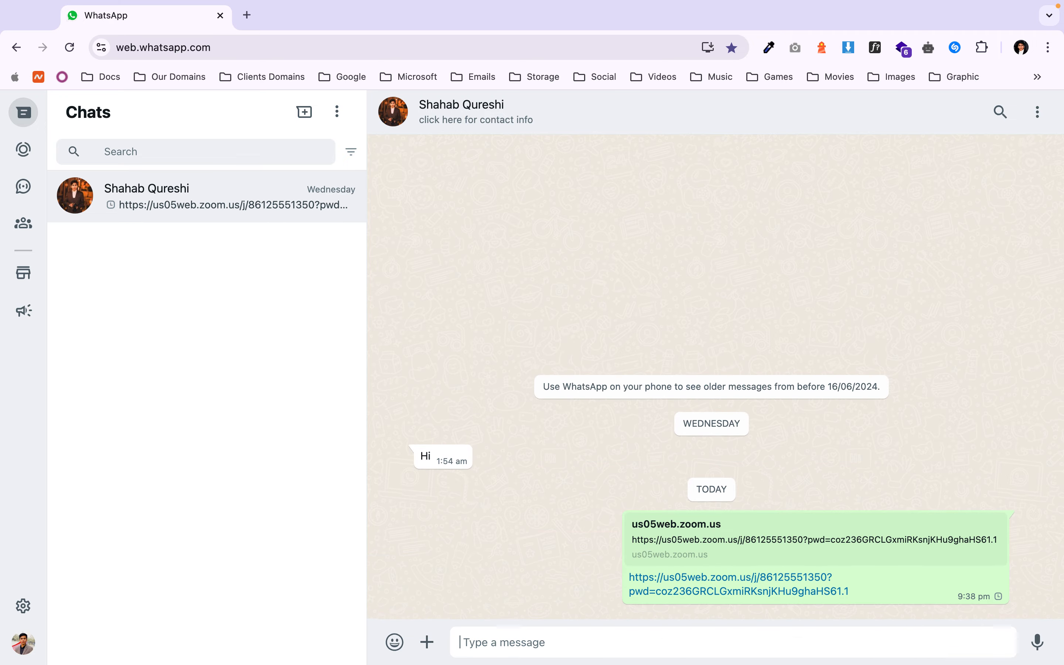
click(220, 16)
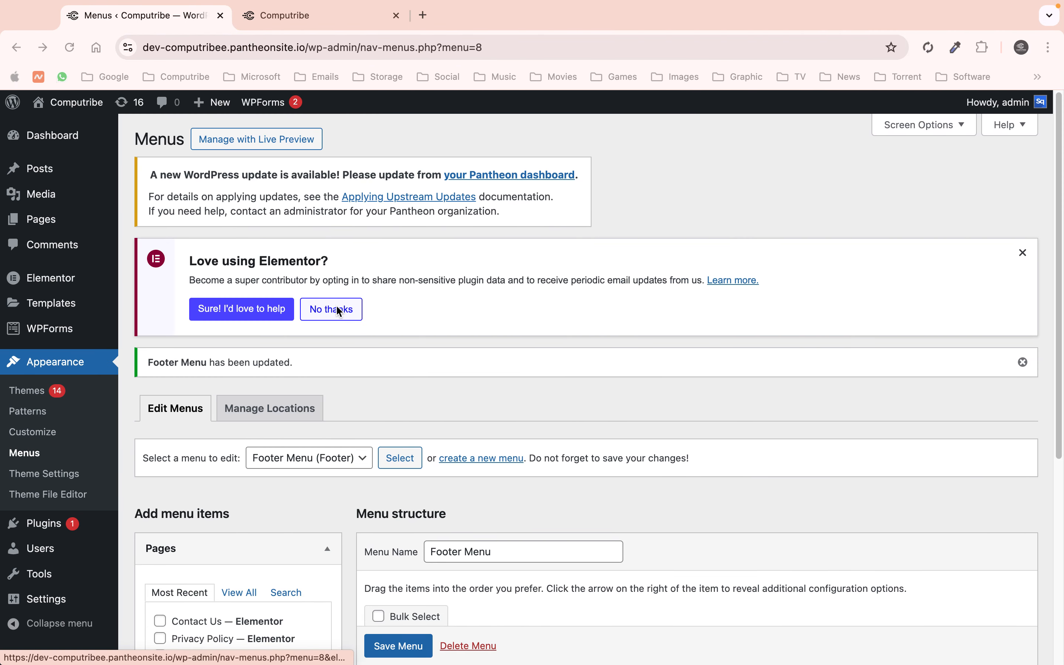
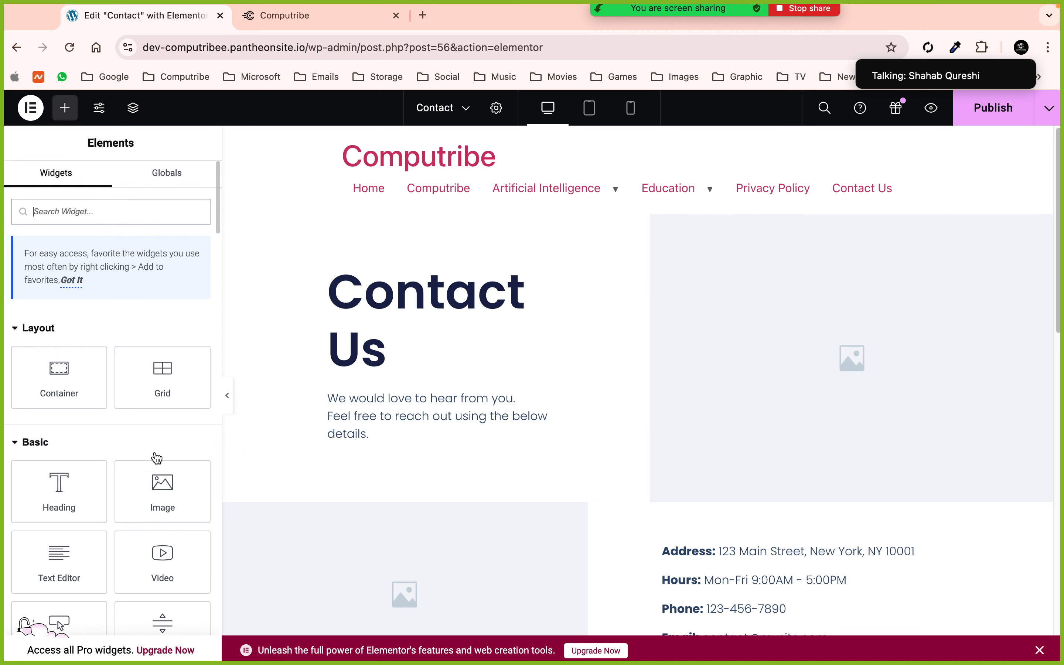
Shorten the large heading's title on the Contact page to "Contact"
scroll(124, 300, down, 4)
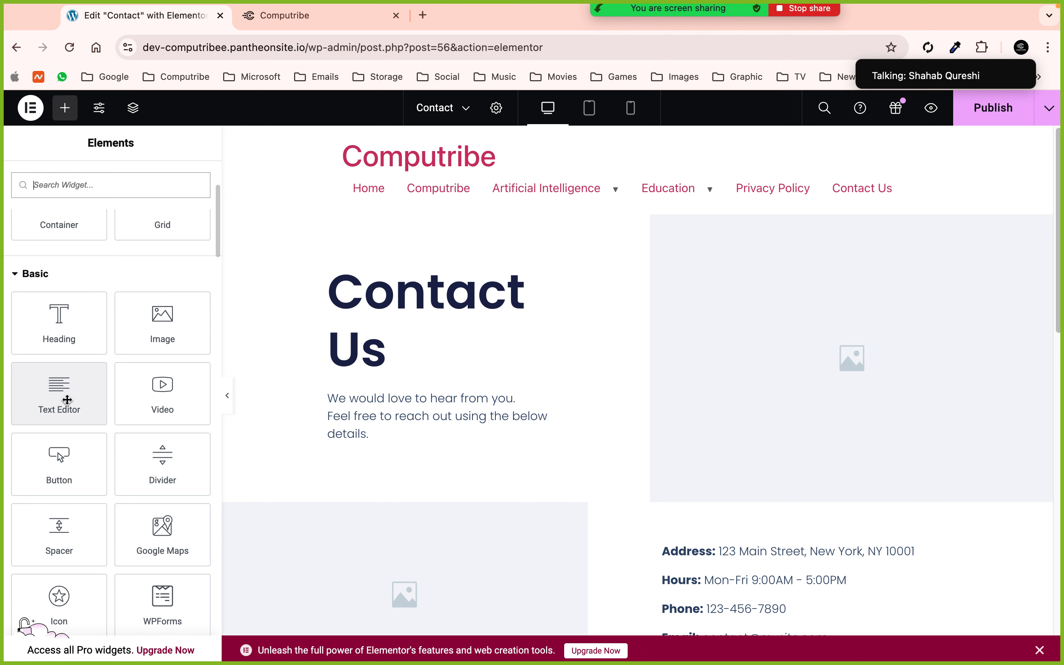
click(362, 307)
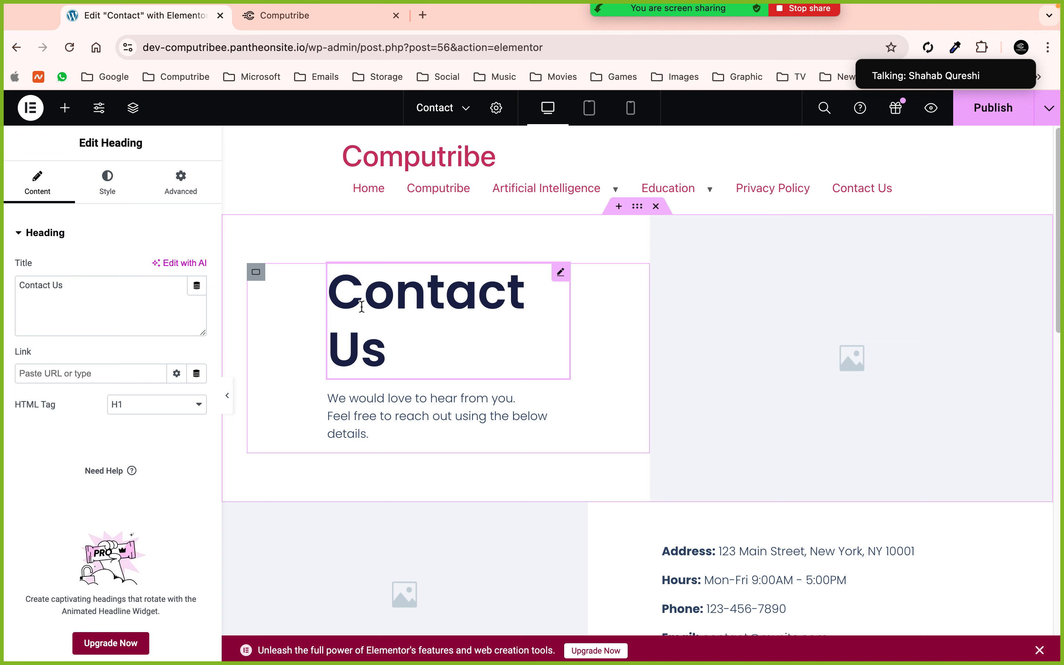
click(140, 296)
key(BackSpace)
key(BackSpace)
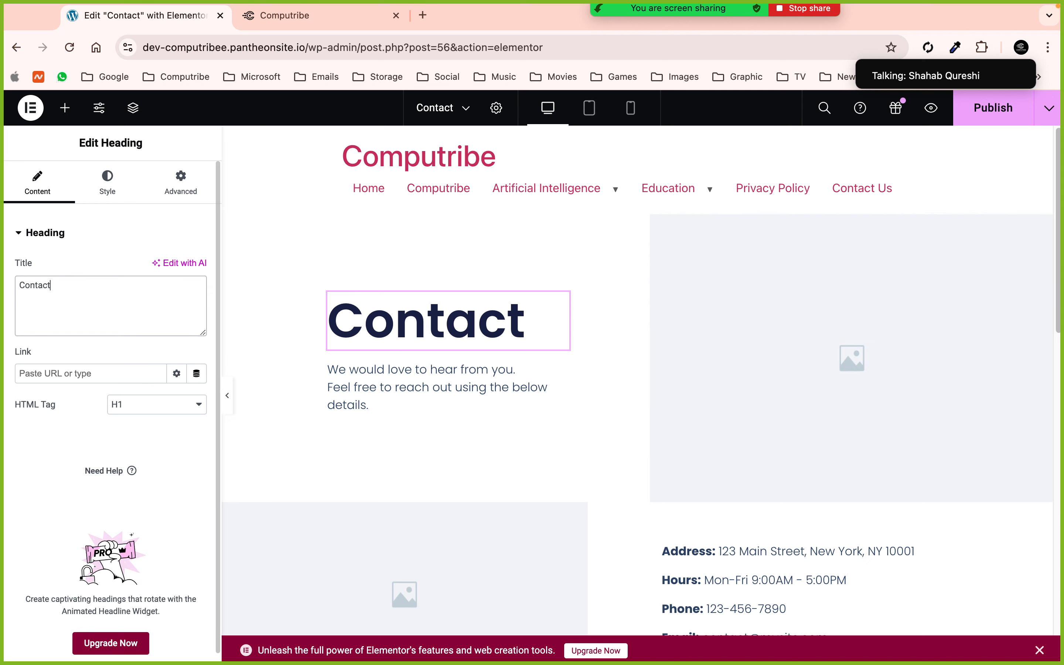
Open the paragraph below the Contact heading for editing and select all of its text
click(435, 402)
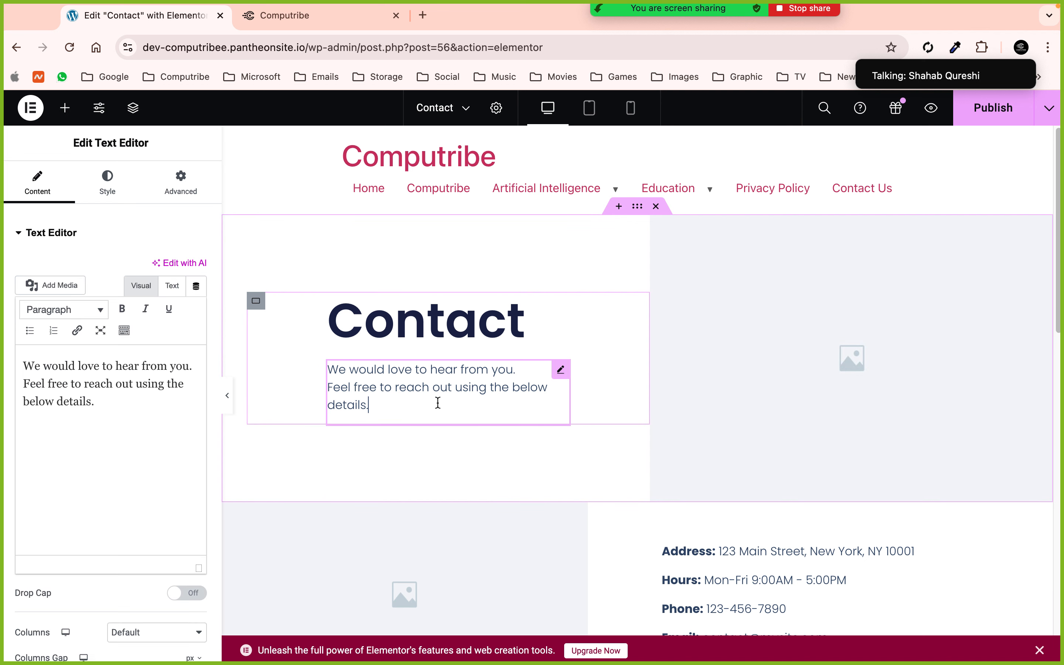
drag(150, 418, 16, 373)
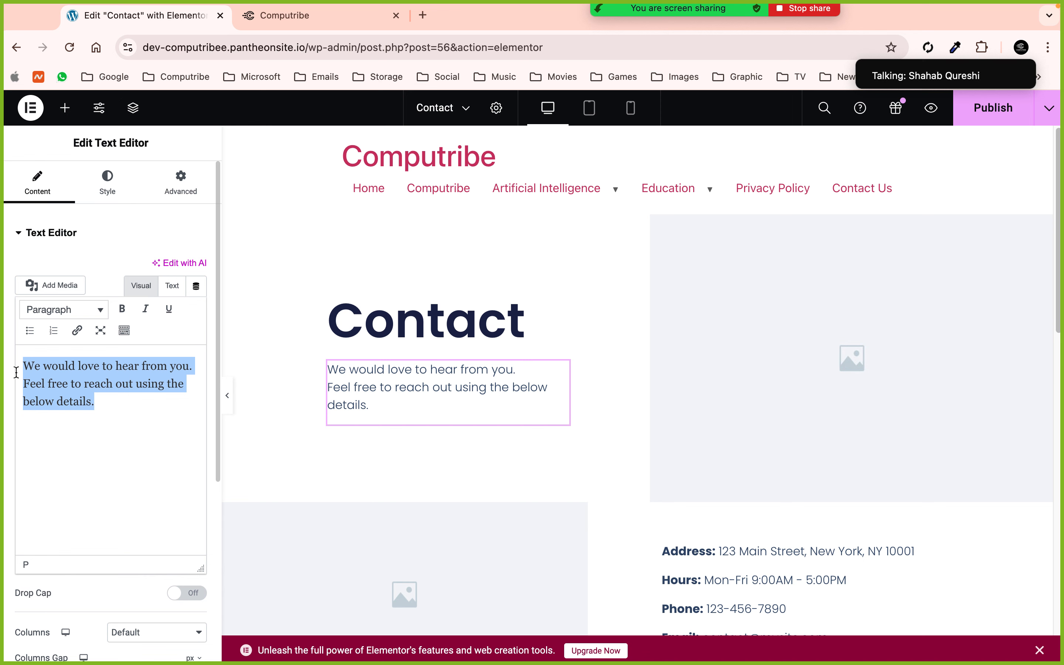
Upload the 2,048×1,154 human-and-robot hands JPG from the Computribe Graphics folder for the image placeholder beside the Contact heading
click(1034, 327)
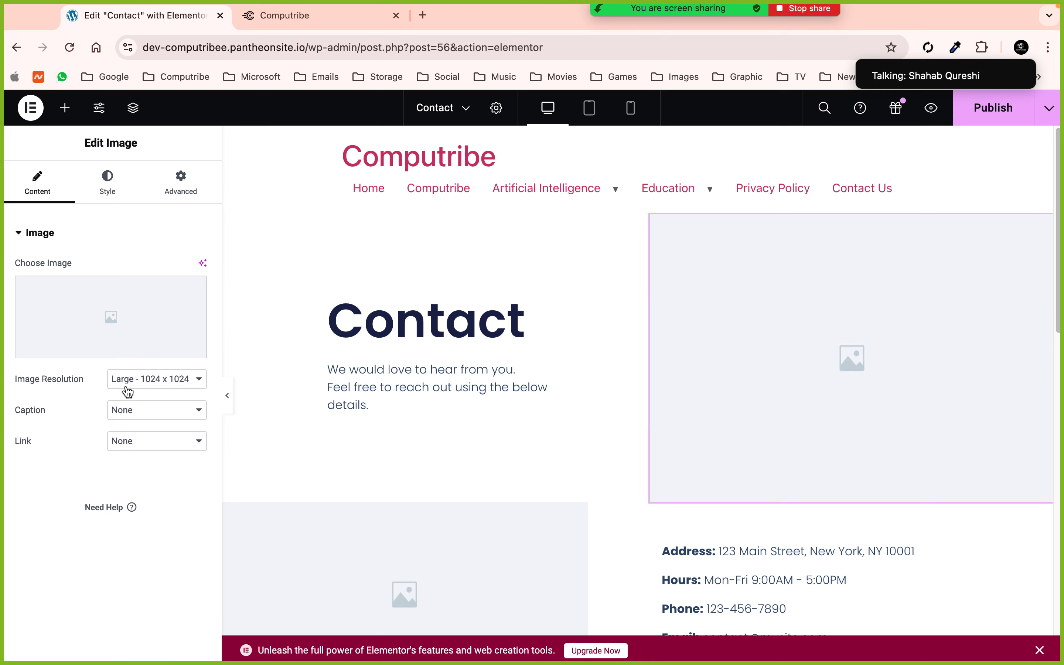
click(94, 349)
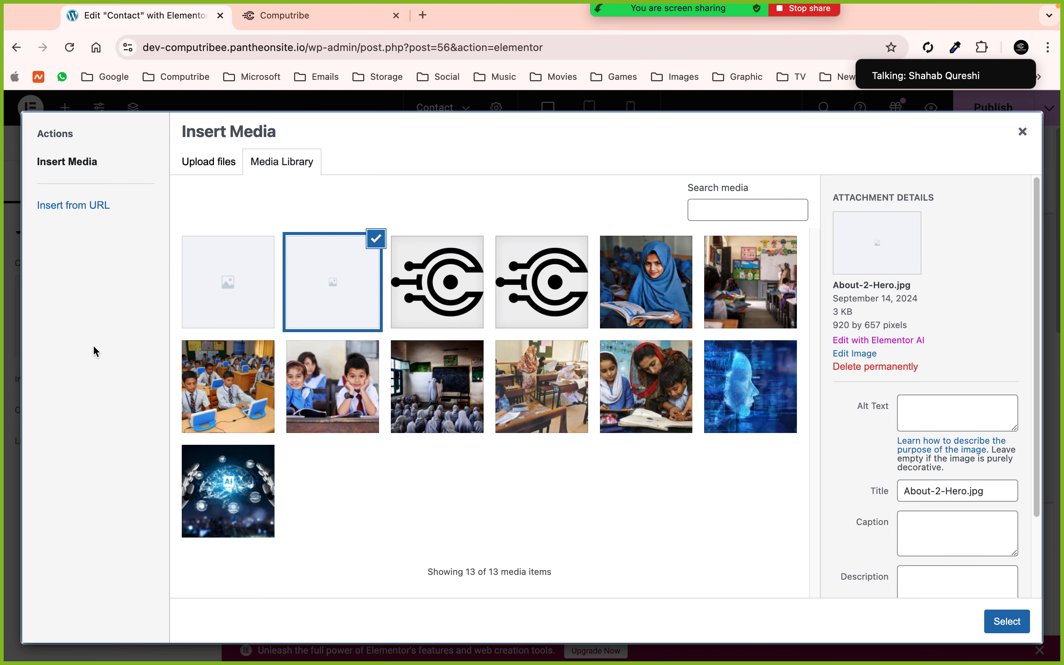
click(216, 161)
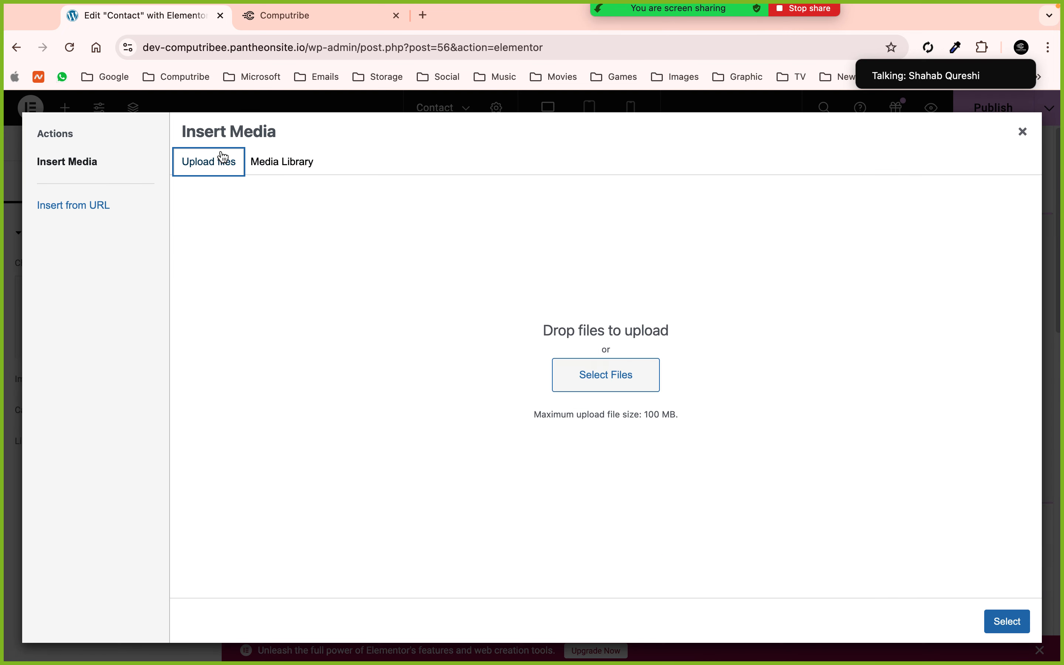
click(608, 373)
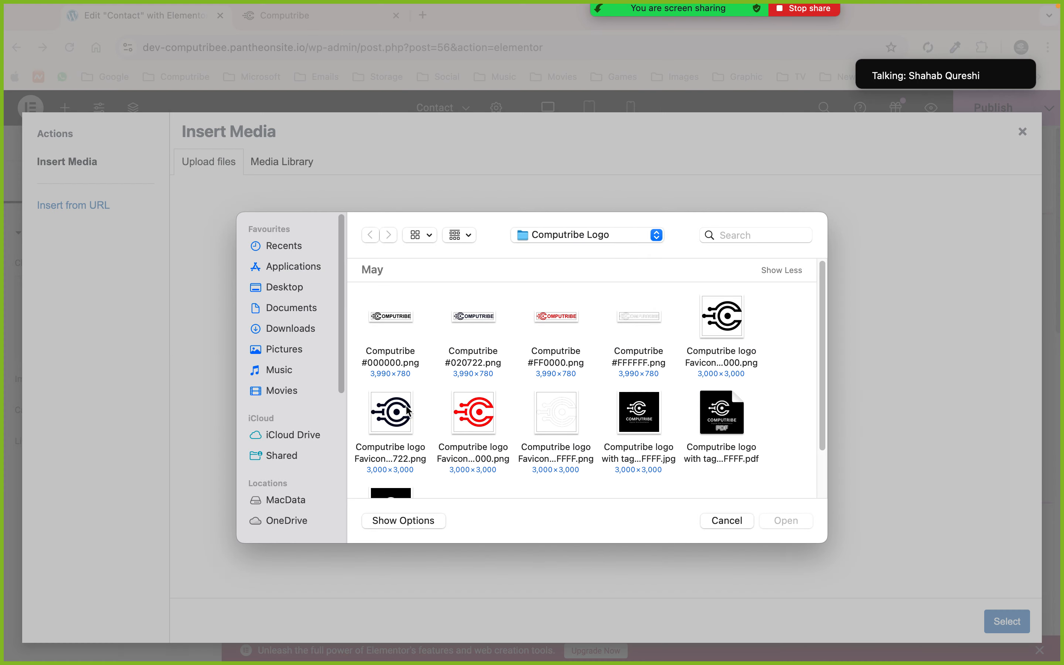
scroll(468, 413, down, 3)
scroll(467, 413, up, 3)
click(562, 238)
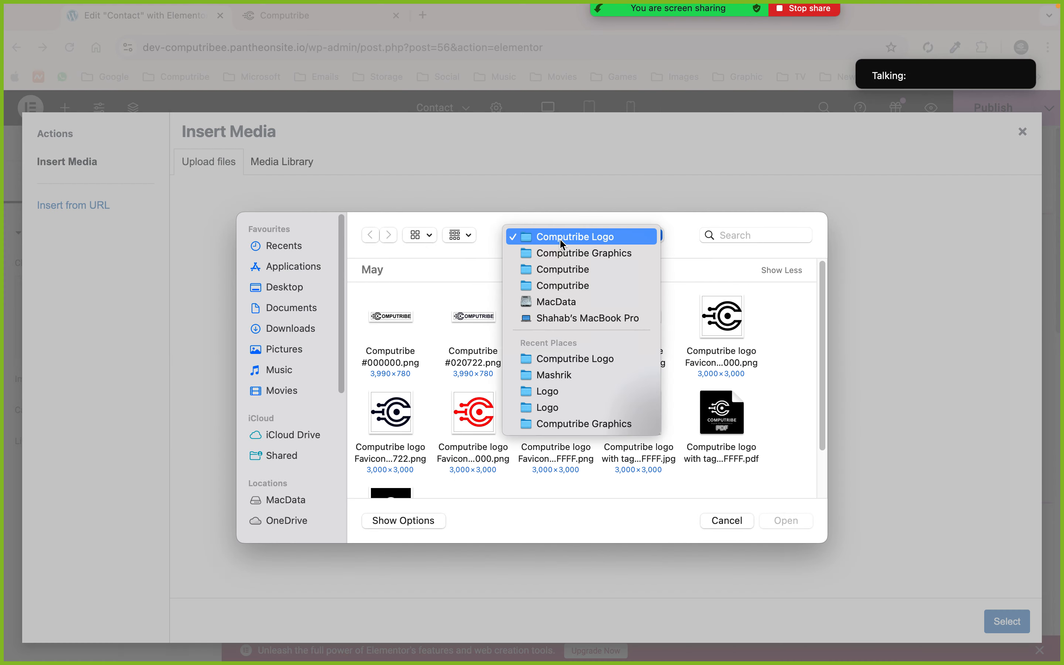
click(584, 252)
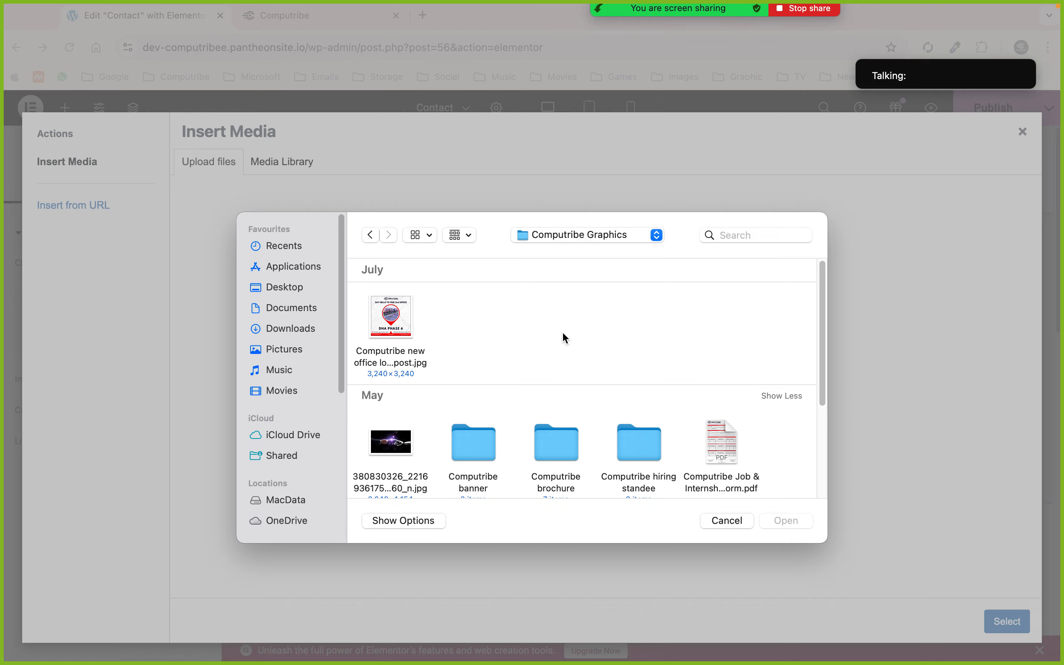
scroll(563, 343, down, 4)
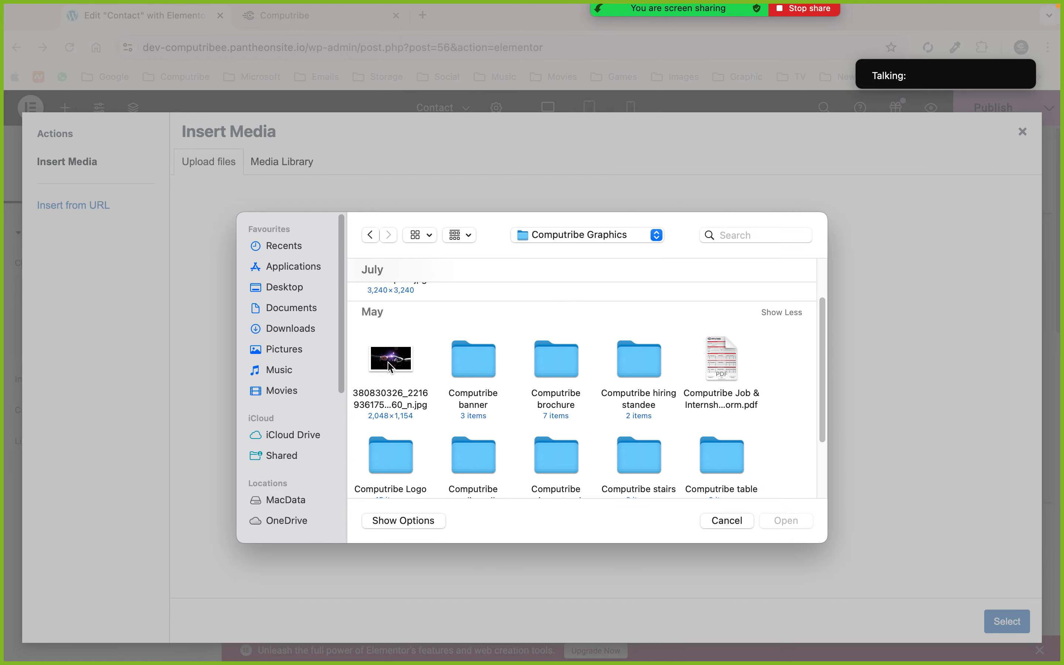
click(390, 364)
click(779, 521)
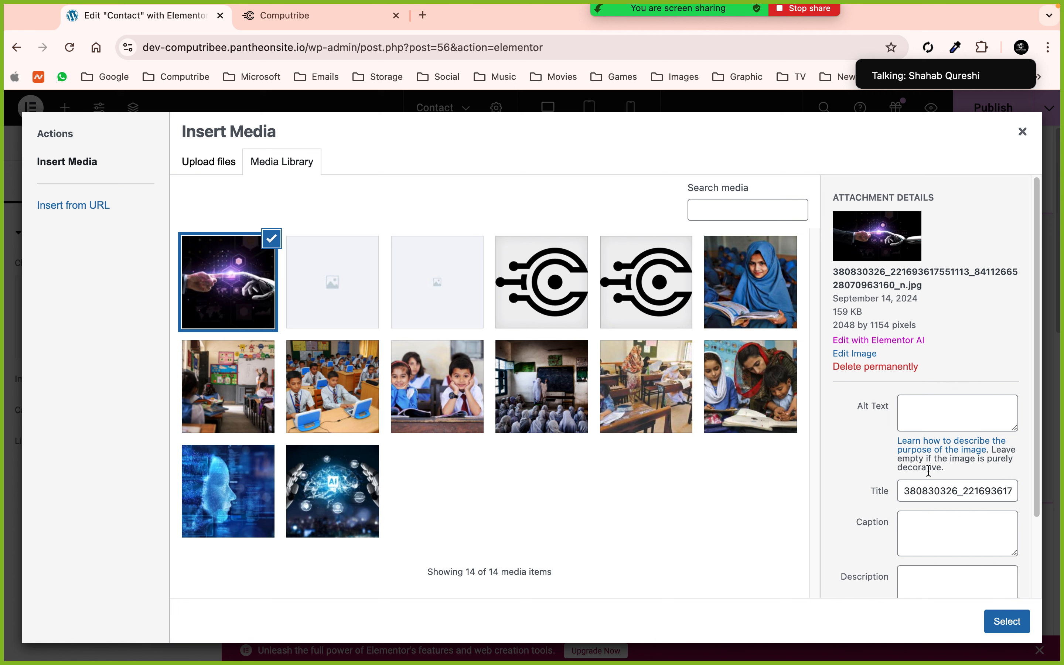
Check the uploaded hands picture's dimensions and insert it beside the Contact heading
drag(838, 326, 904, 326)
click(933, 330)
click(997, 626)
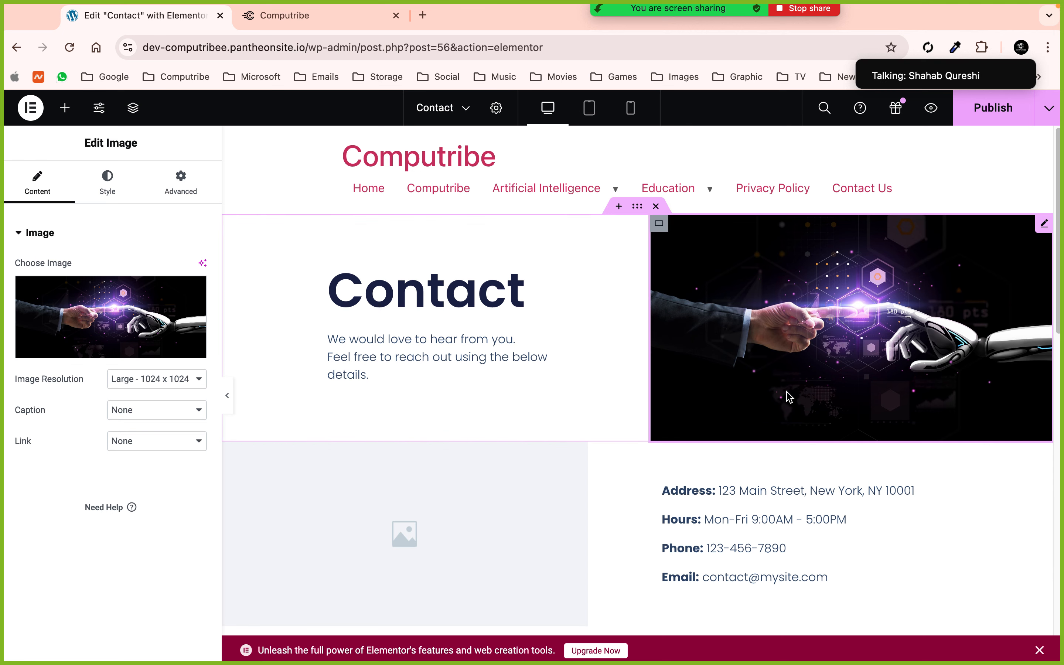
Replace the placeholder image beside the contact details with the AI robot-hands picture from the media library
scroll(786, 395, down, 3)
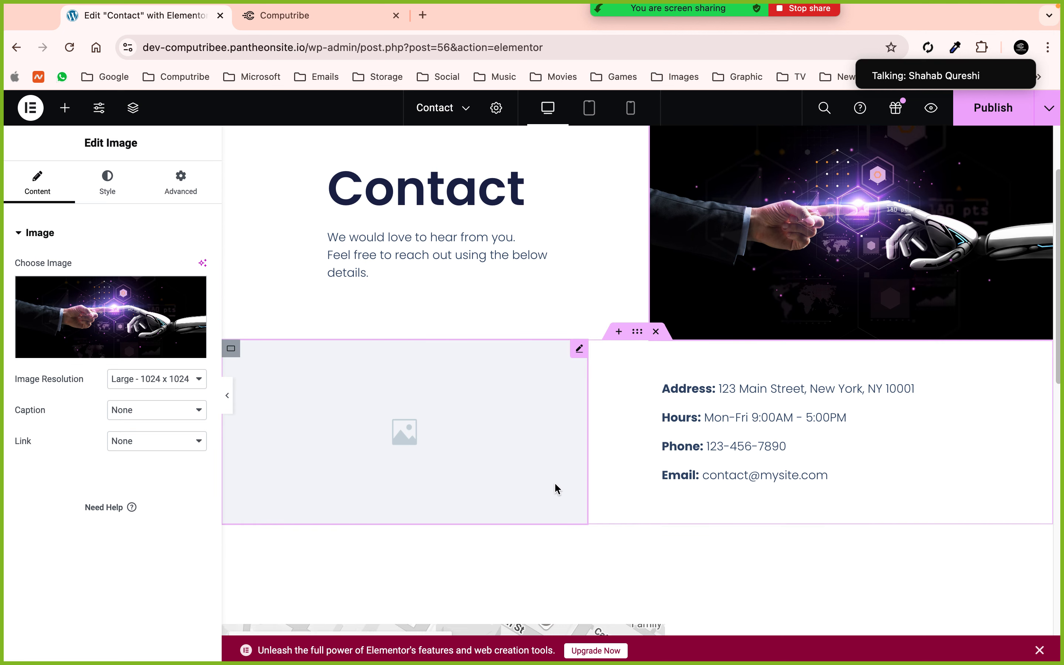
click(520, 473)
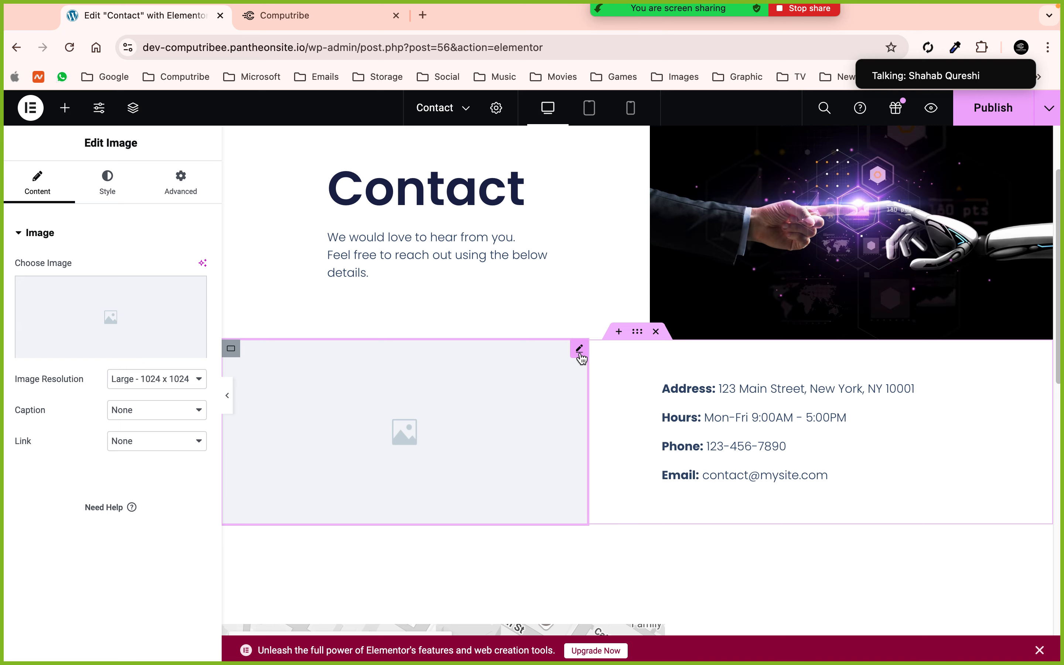
click(132, 352)
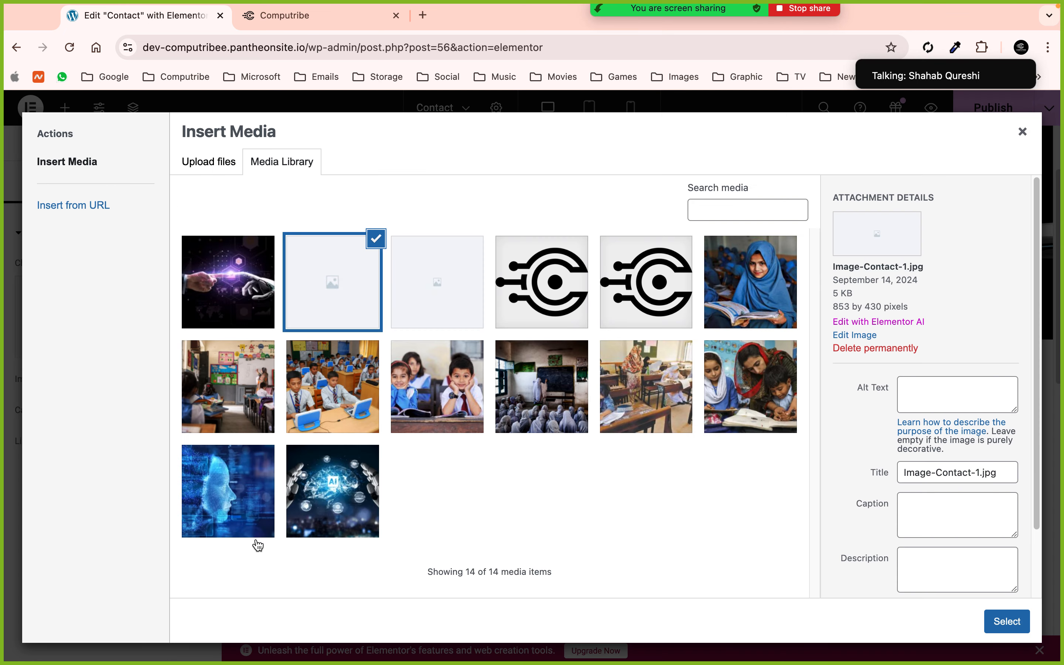
click(254, 525)
click(337, 502)
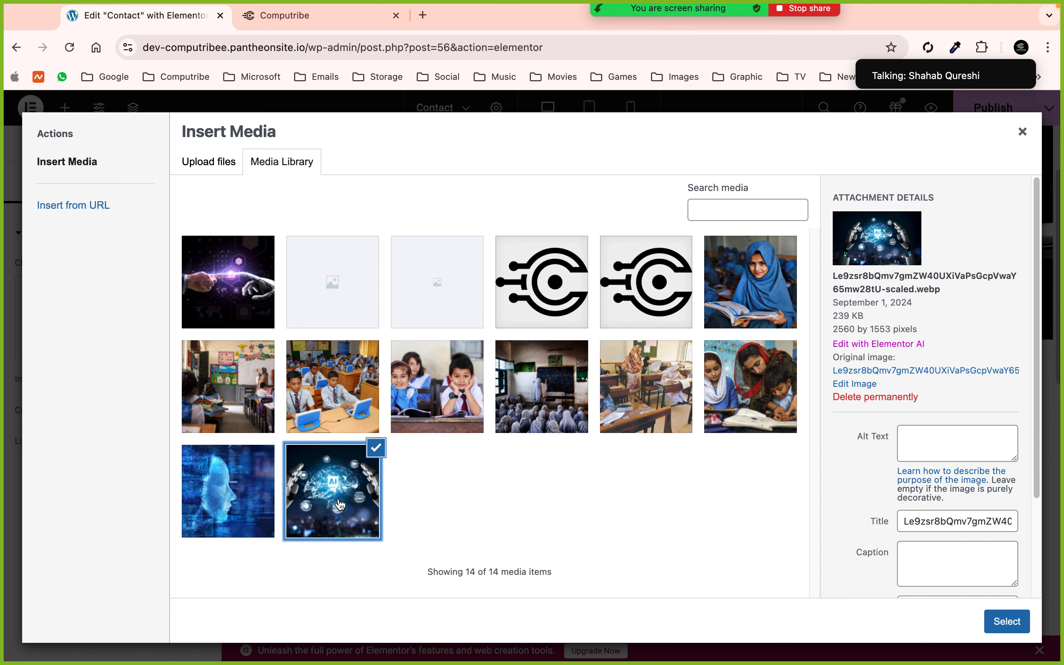
click(1006, 618)
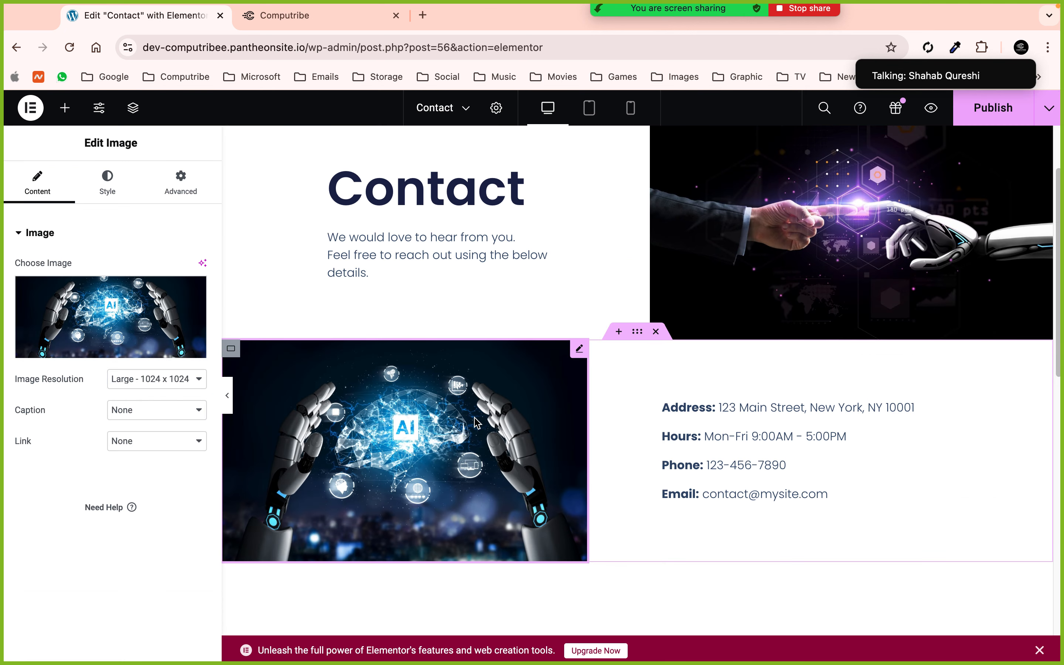
Open the Address item of the contact details icon list and examine the bold tags in its text
click(686, 411)
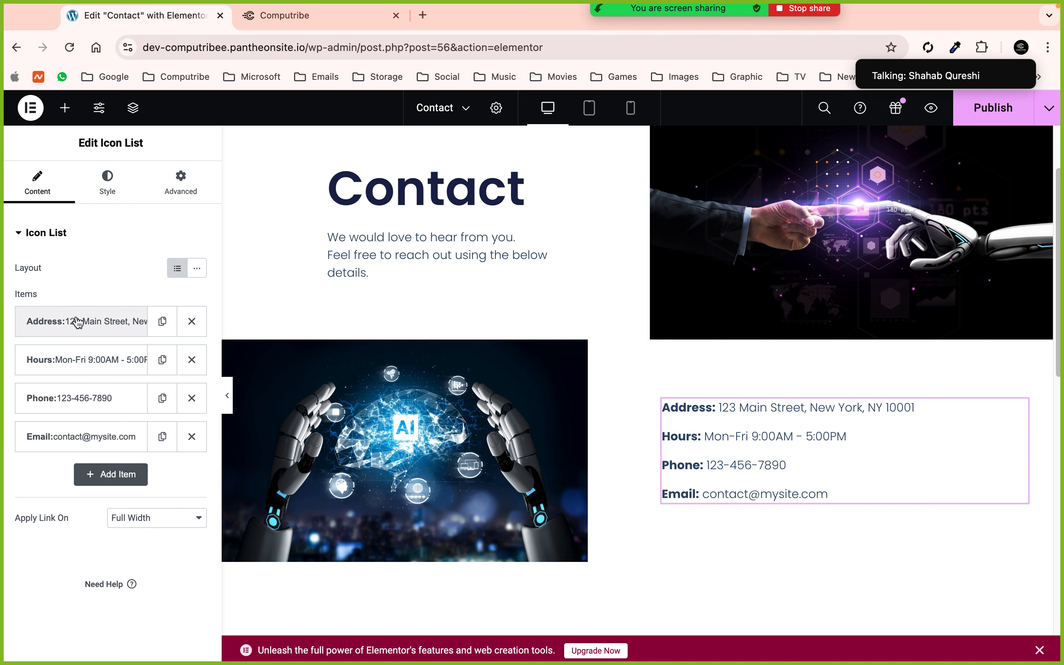
click(78, 321)
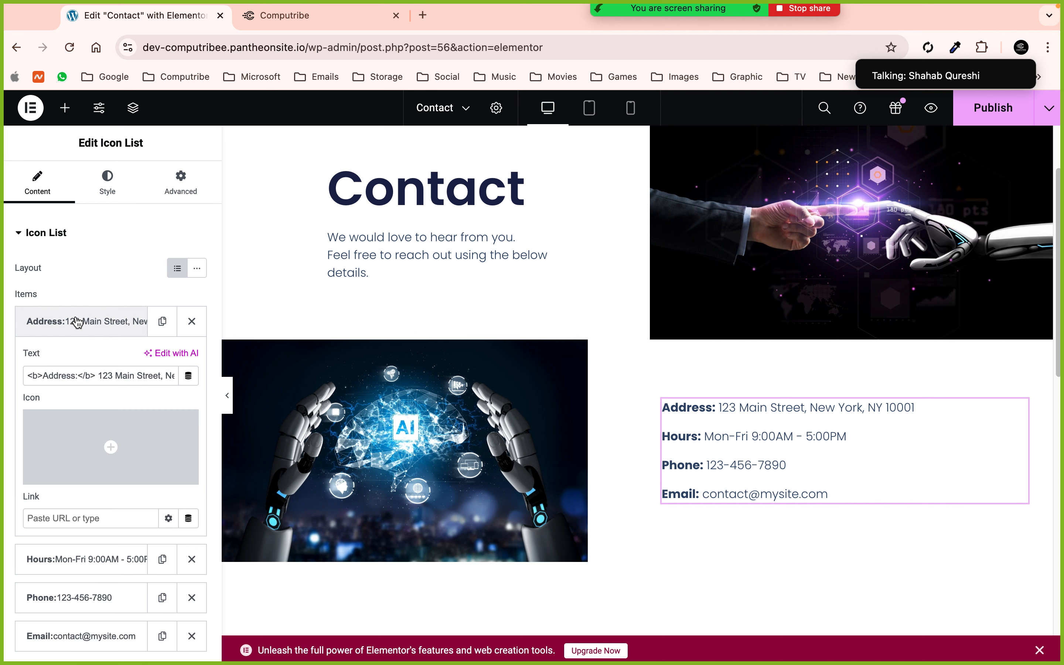
click(50, 374)
mouse_move(109, 442)
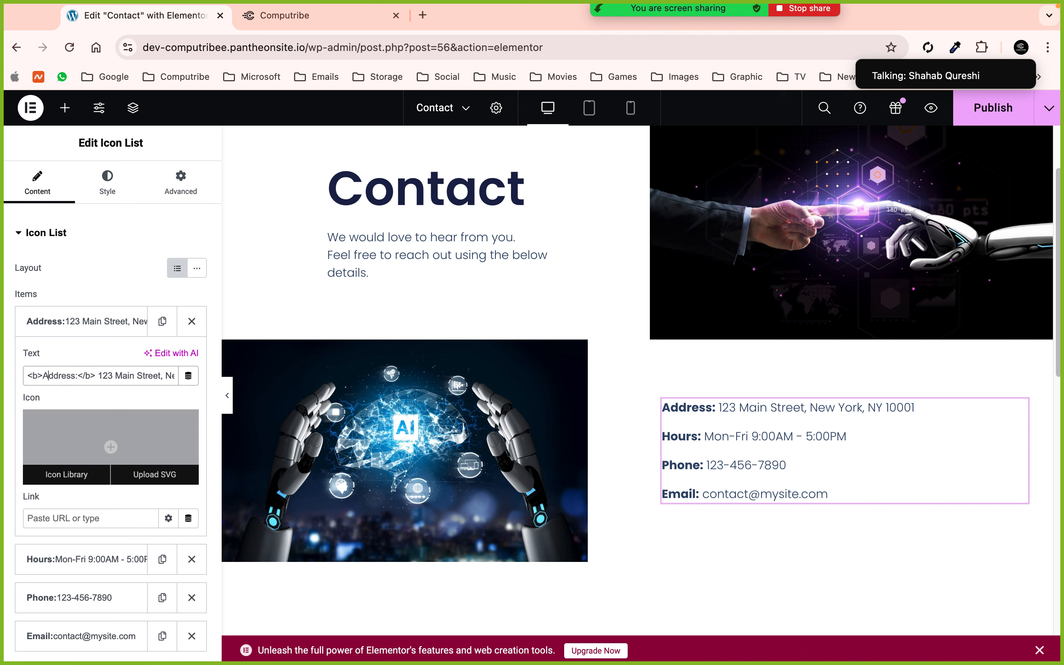
key(Left)
key(Left)
key(Left)
key(Right)
key(Right)
key(Right)
key(Right)
key(Right)
key(Right)
Try bold formatting on the end of the word "details." in the paragraph below the Contact heading
click(497, 255)
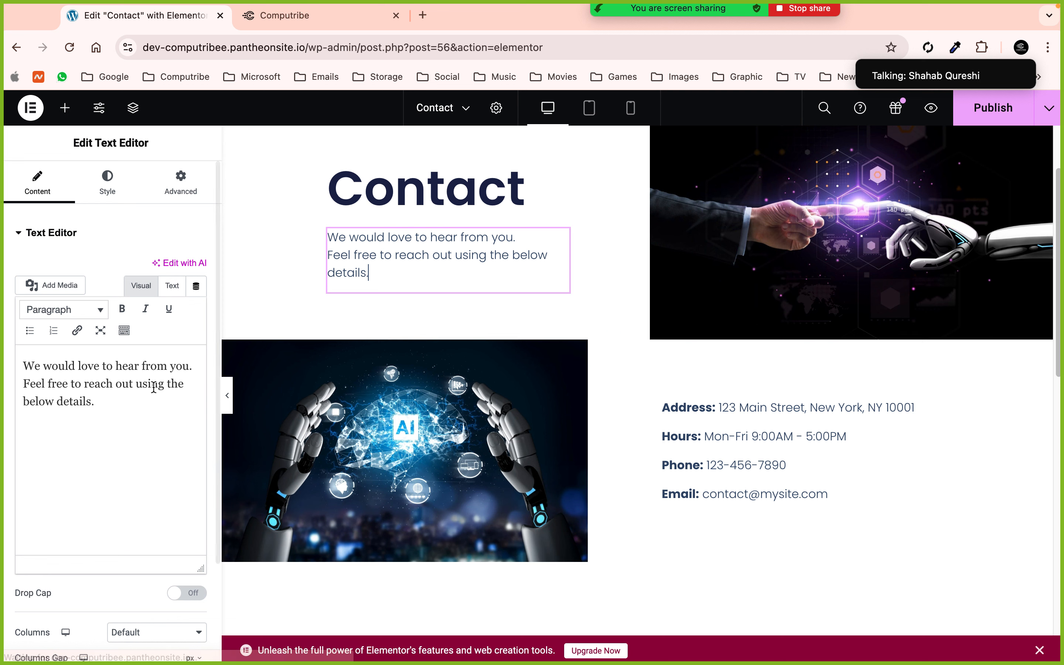
drag(102, 402, 64, 402)
click(123, 309)
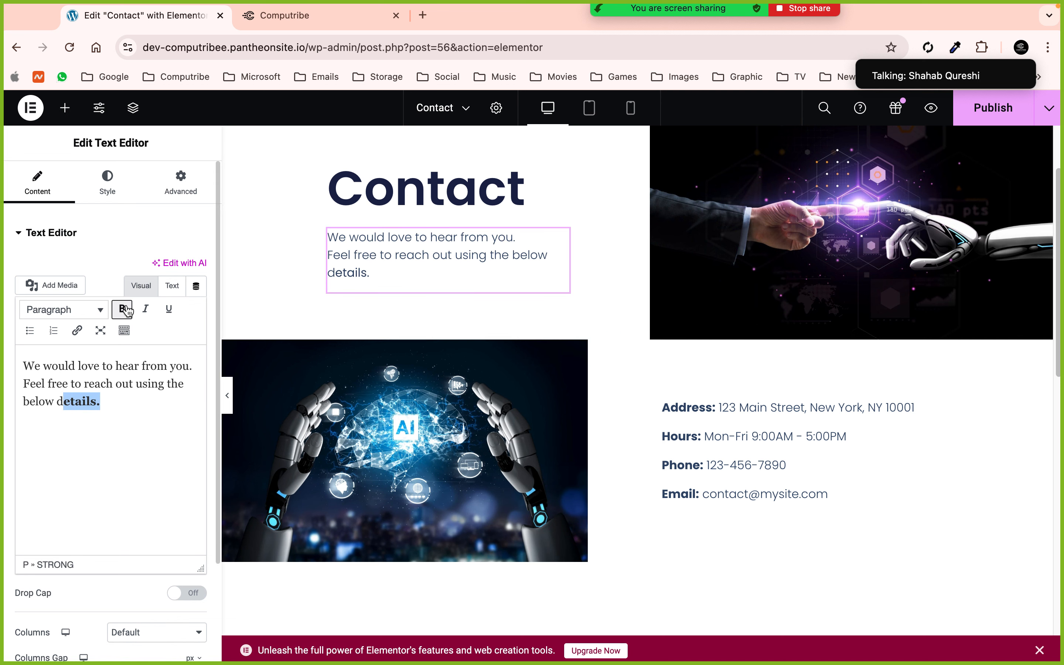
Reopen the Address item's text and move the cursor past its <b> and </b> tags into the address value
click(743, 415)
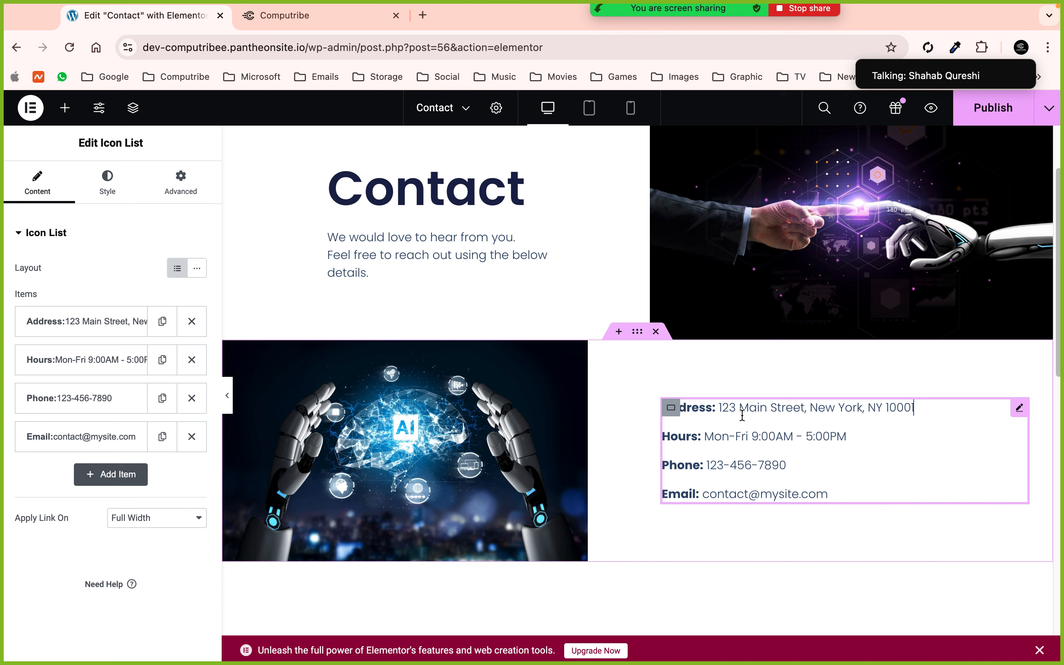
click(99, 330)
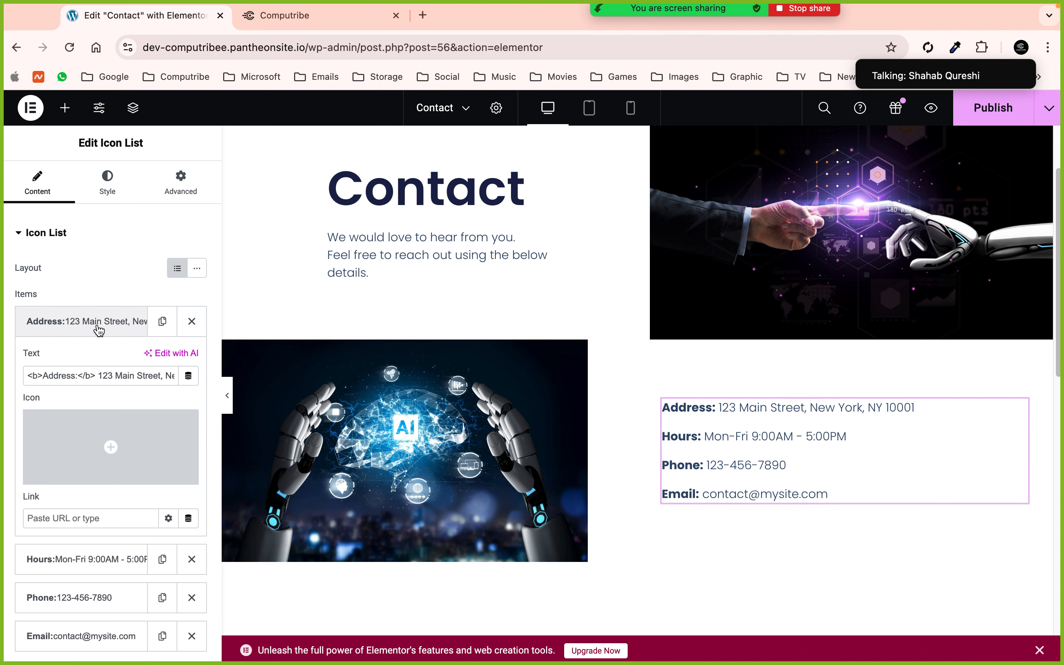
click(39, 375)
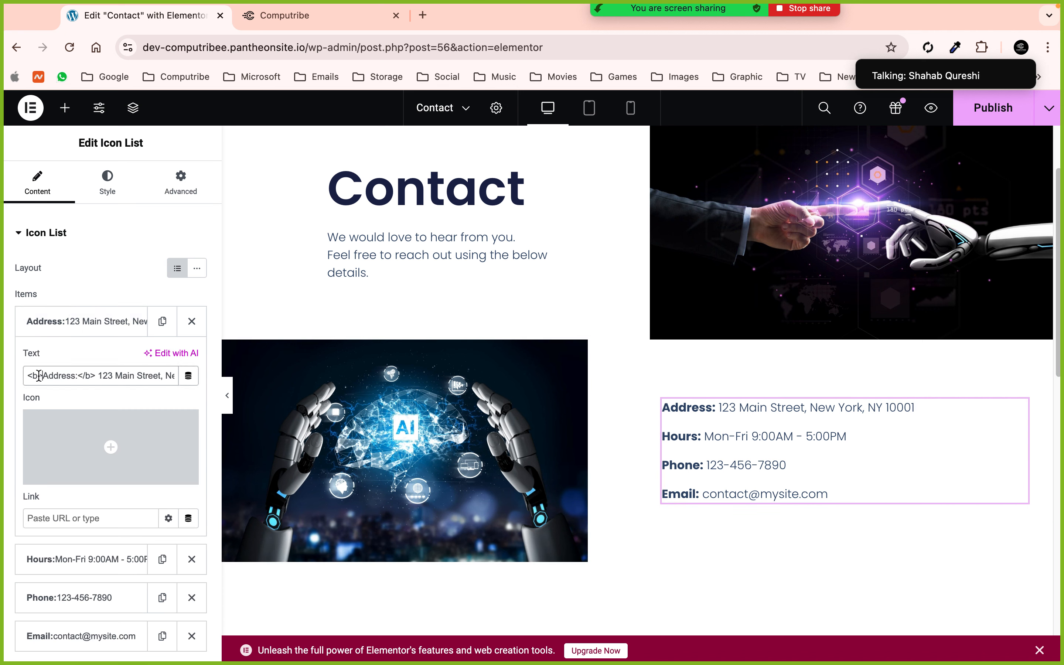
drag(97, 375, 64, 381)
click(75, 377)
key(Right)
key(Right)
key(Right)
key(Right)
key(Right)
key(Right)
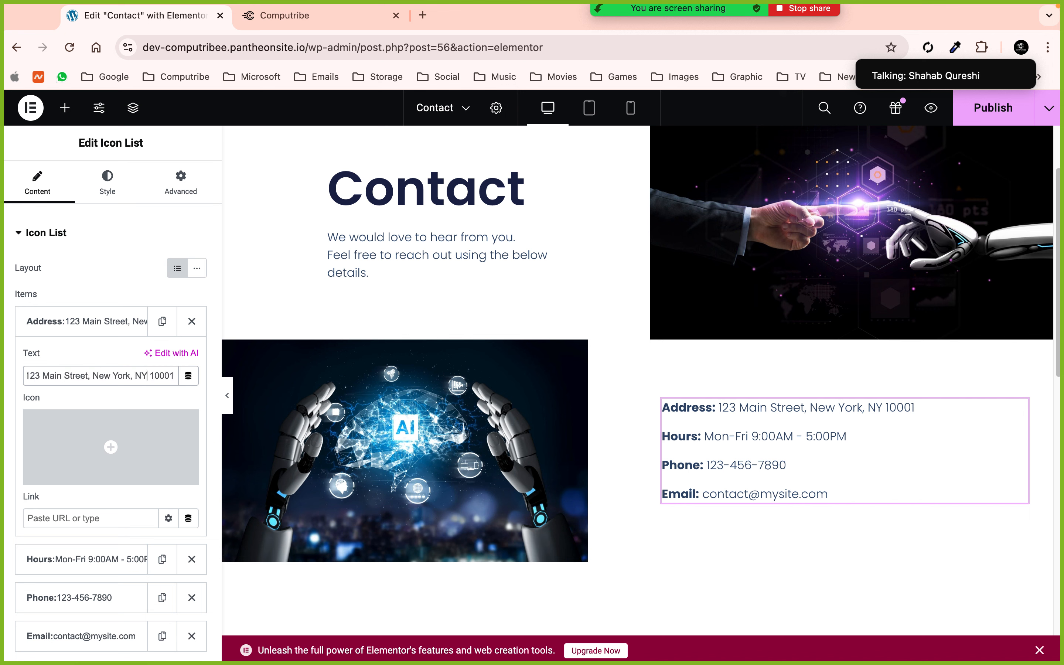
Replace the ZIP code at the end of the icon list's Address item with 54000
key(BackSpace)
key(BackSpace)
key(BackSpace)
key(BackSpace)
key(BackSpace)
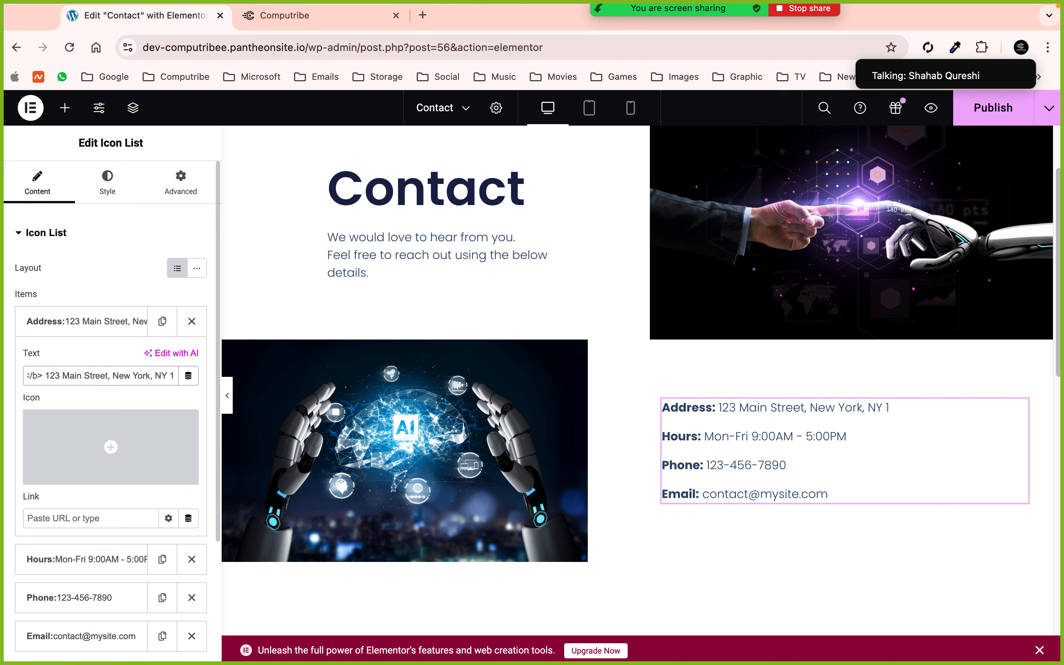
text(54000)
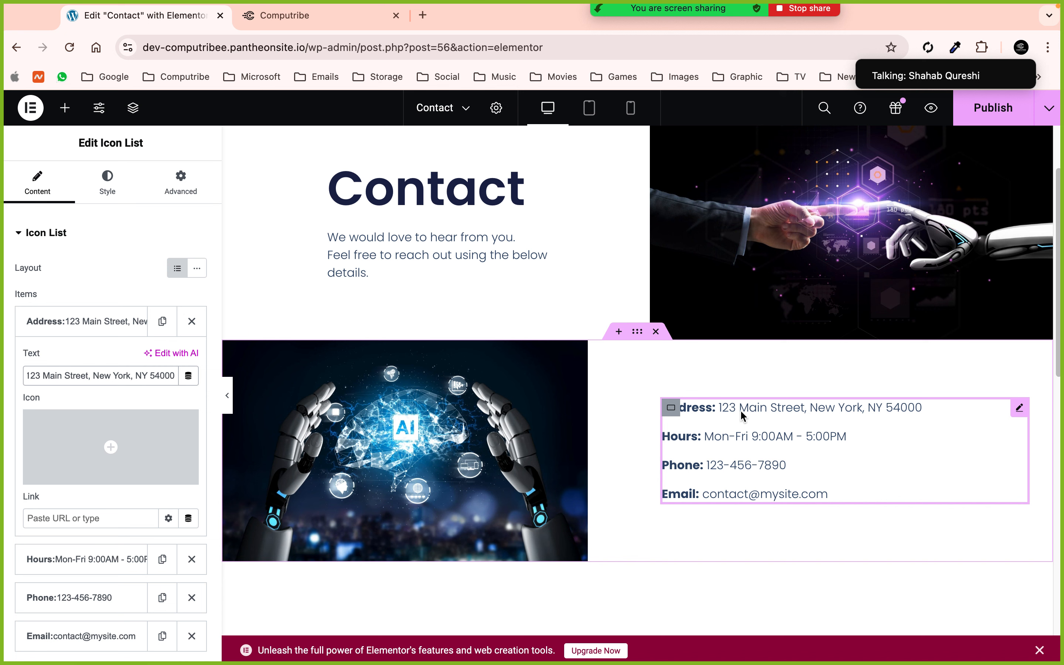
Look through the text, icon and link settings of the Address, Hours and Phone items in the icon list
click(108, 520)
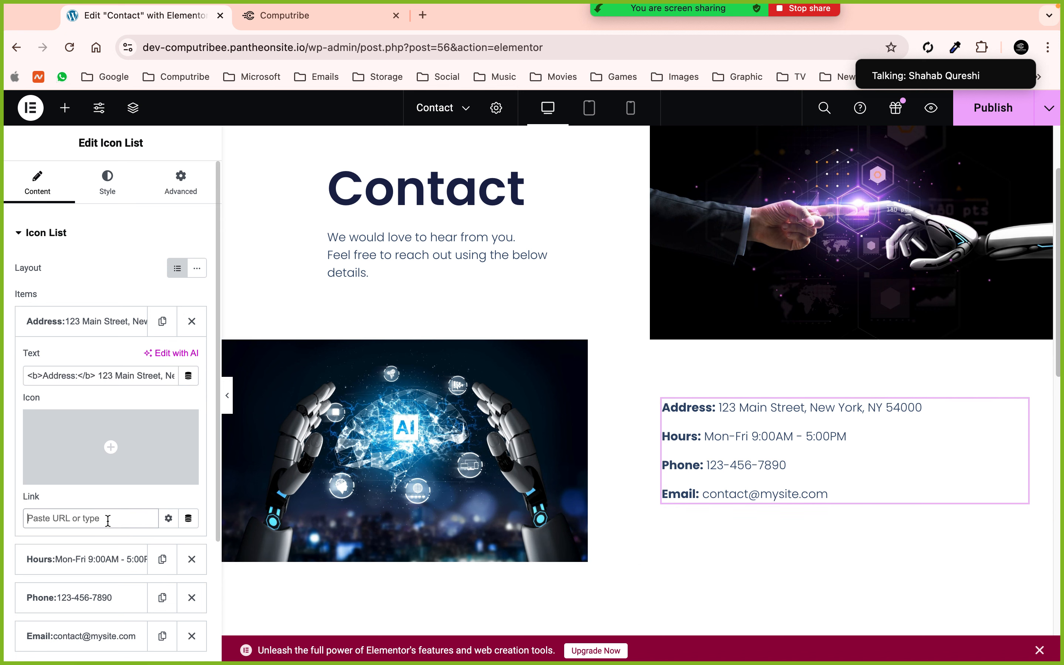
click(78, 331)
click(76, 358)
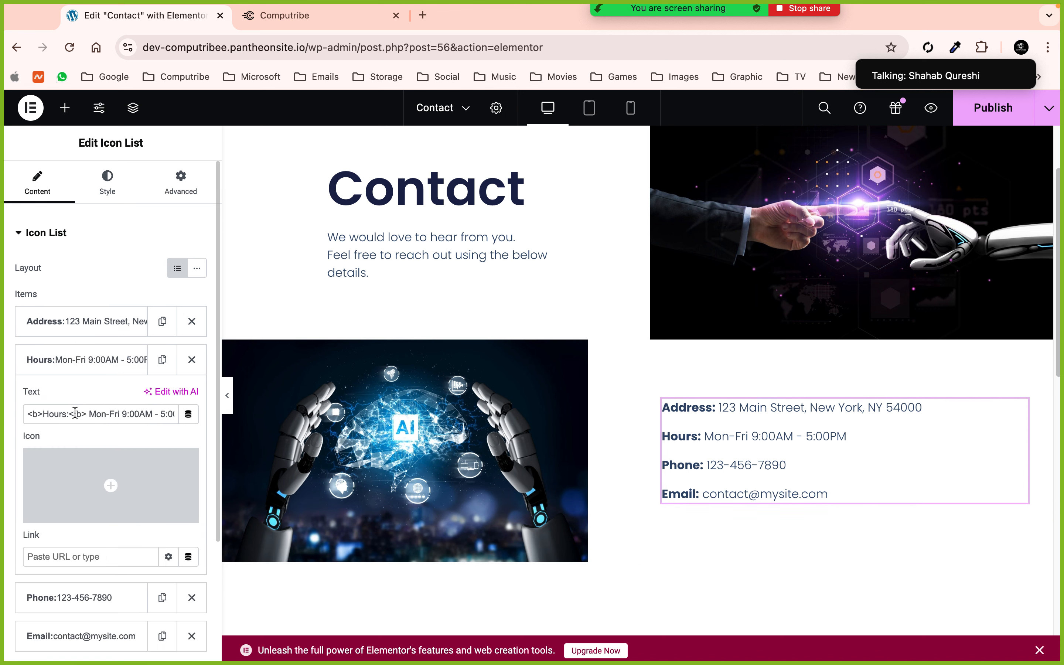
click(80, 363)
click(74, 398)
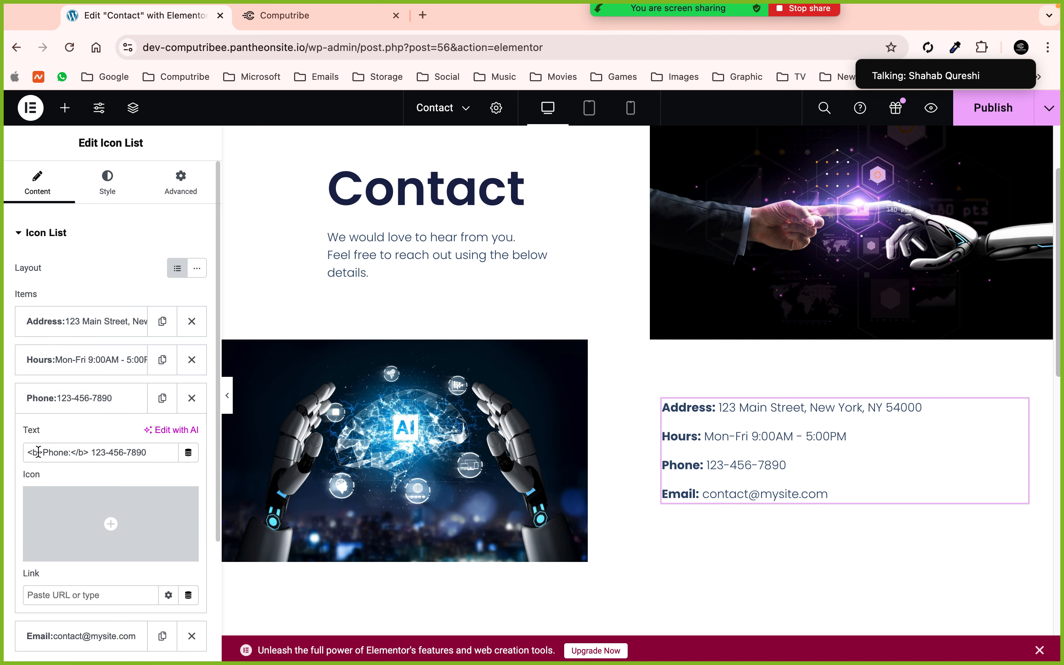
mouse_move(95, 501)
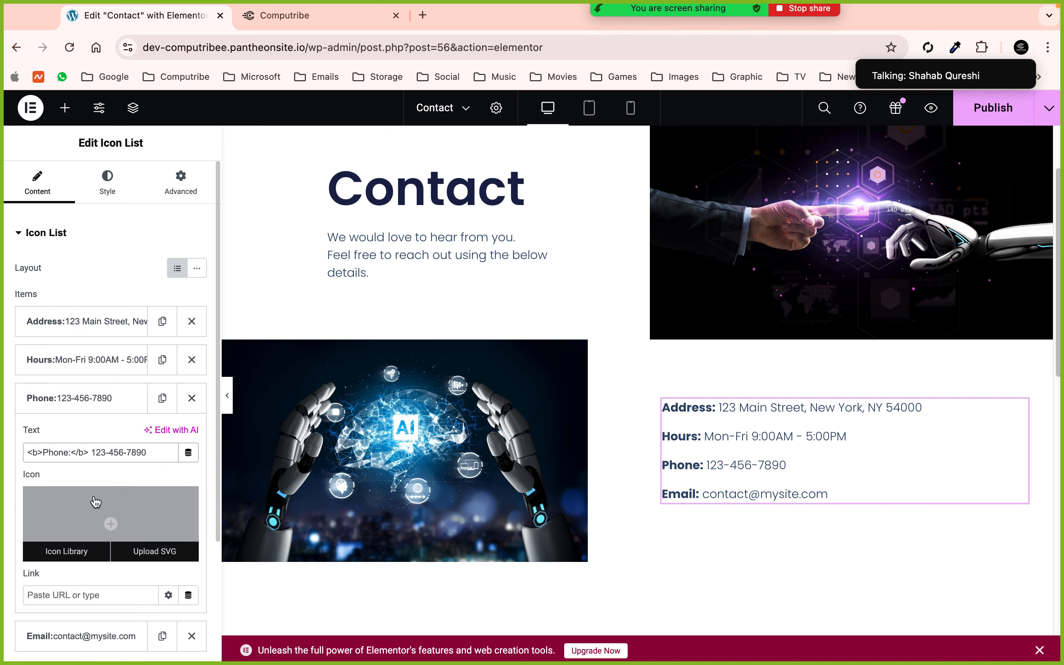
Try removing characters from the closing bold tag in the Phone item's text, and restore the tag to </b>
key(BackSpace)
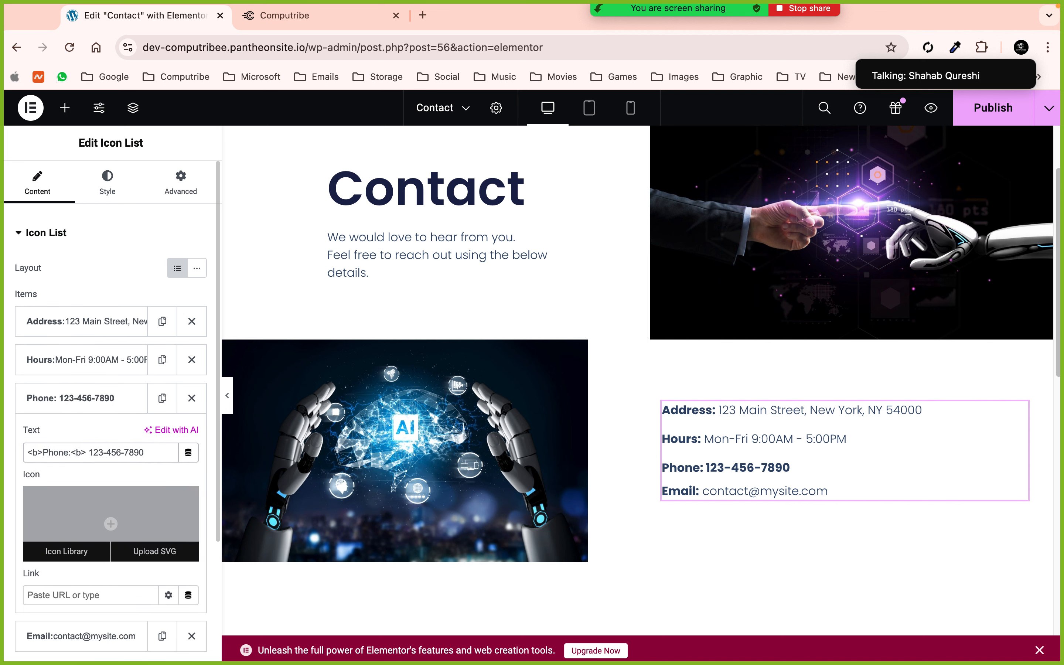
key(BackSpace)
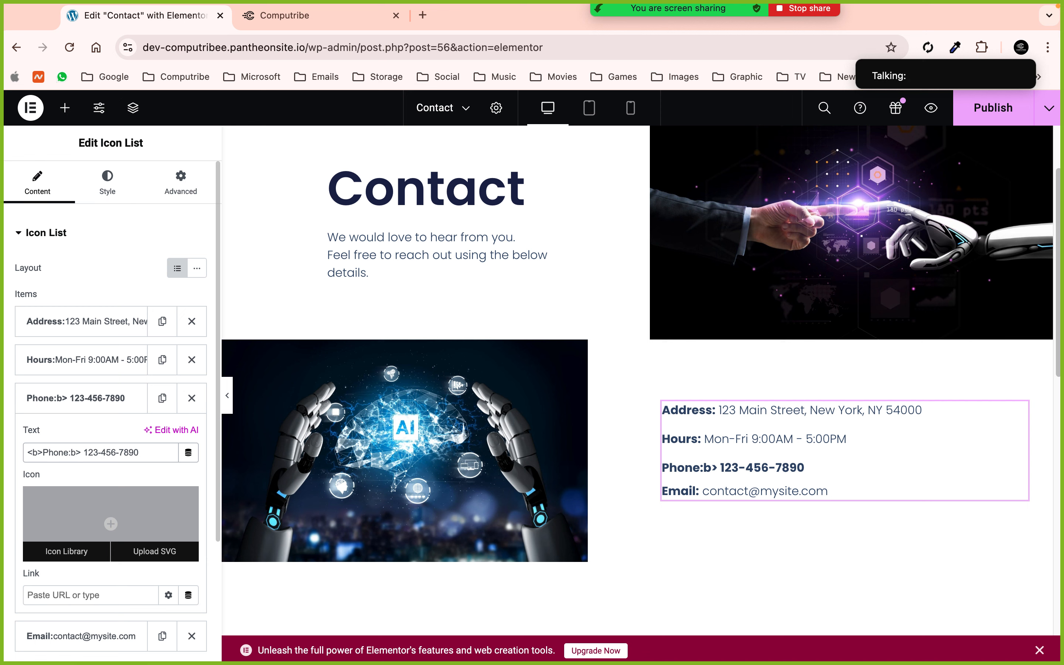
text(</)
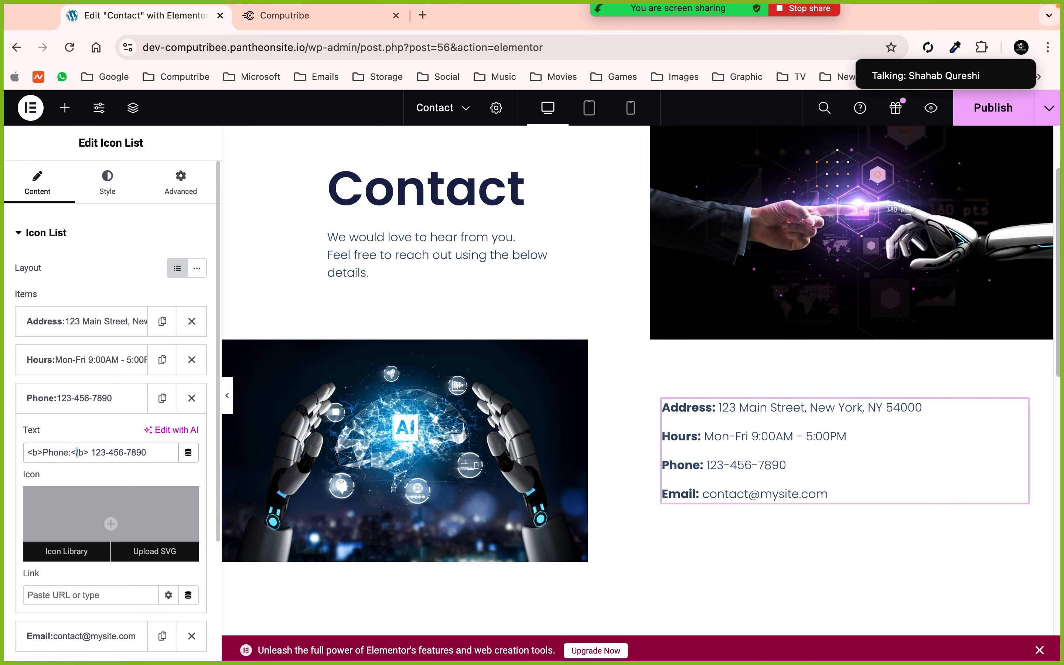
Close the Phone item and open the Email item of the icon list to view its settings
click(70, 406)
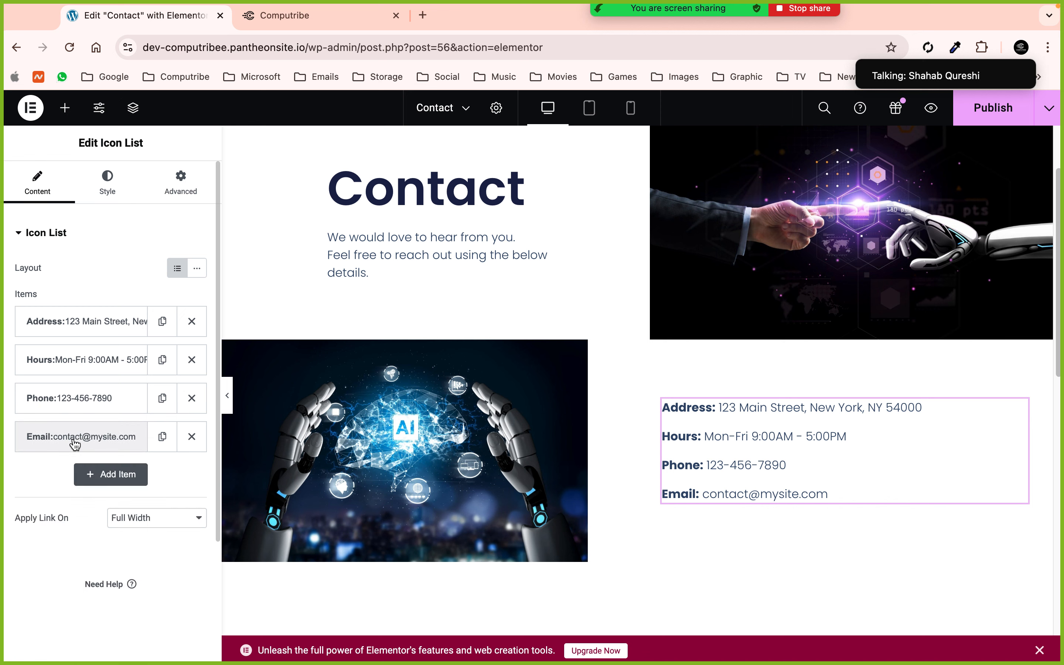
click(74, 442)
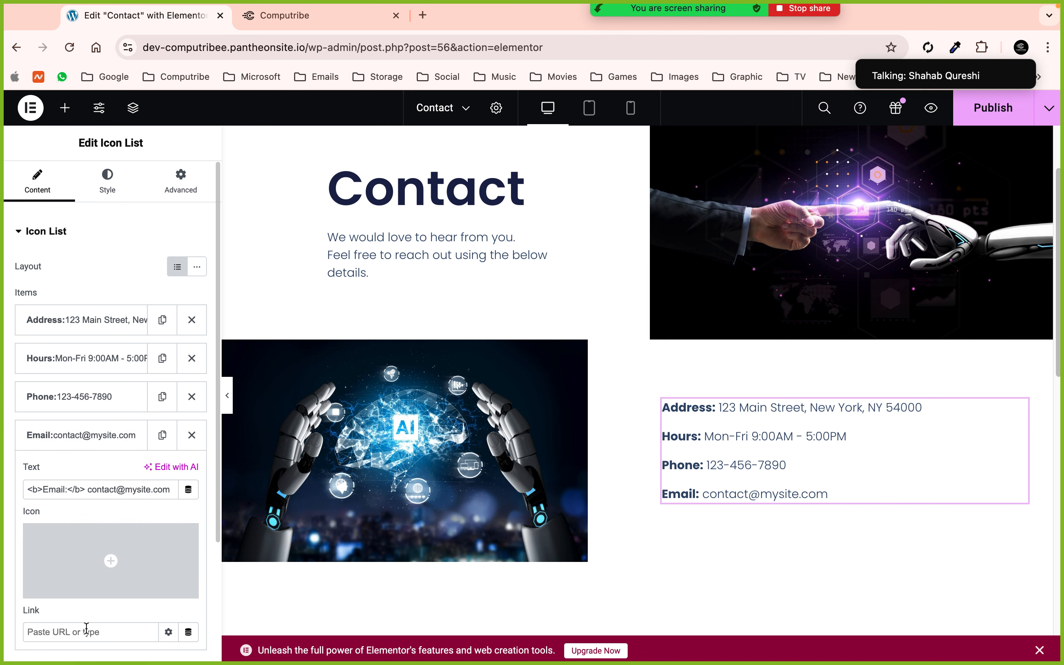
Try the H1, H4 and H6 HTML tags on the "Visit Us" heading, and set it back to H2
scroll(781, 446, down, 3)
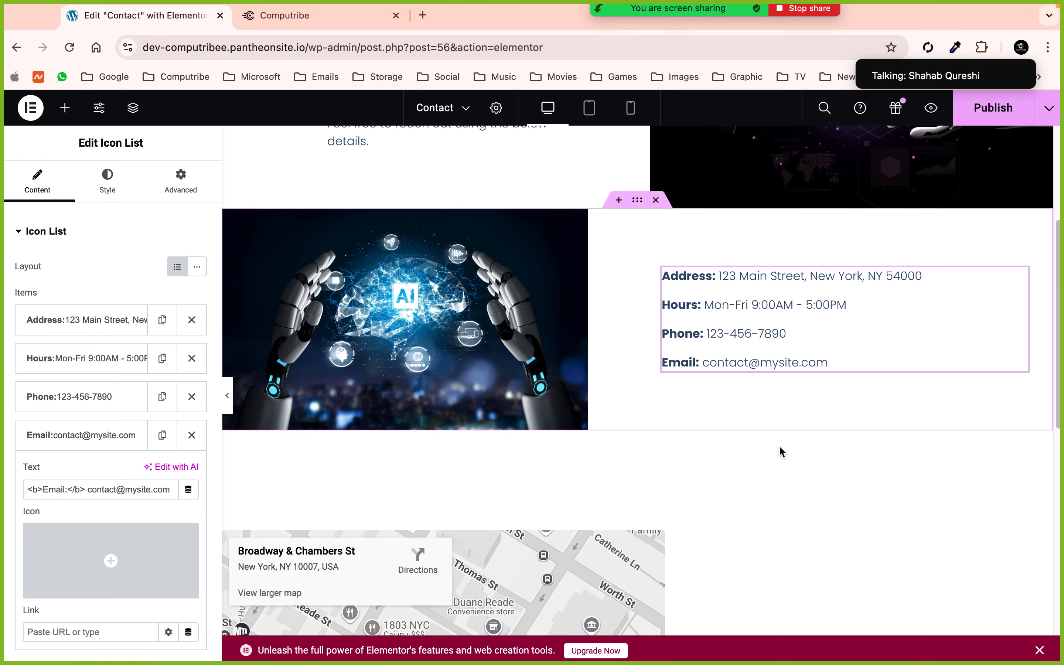
scroll(779, 445, down, 5)
click(822, 426)
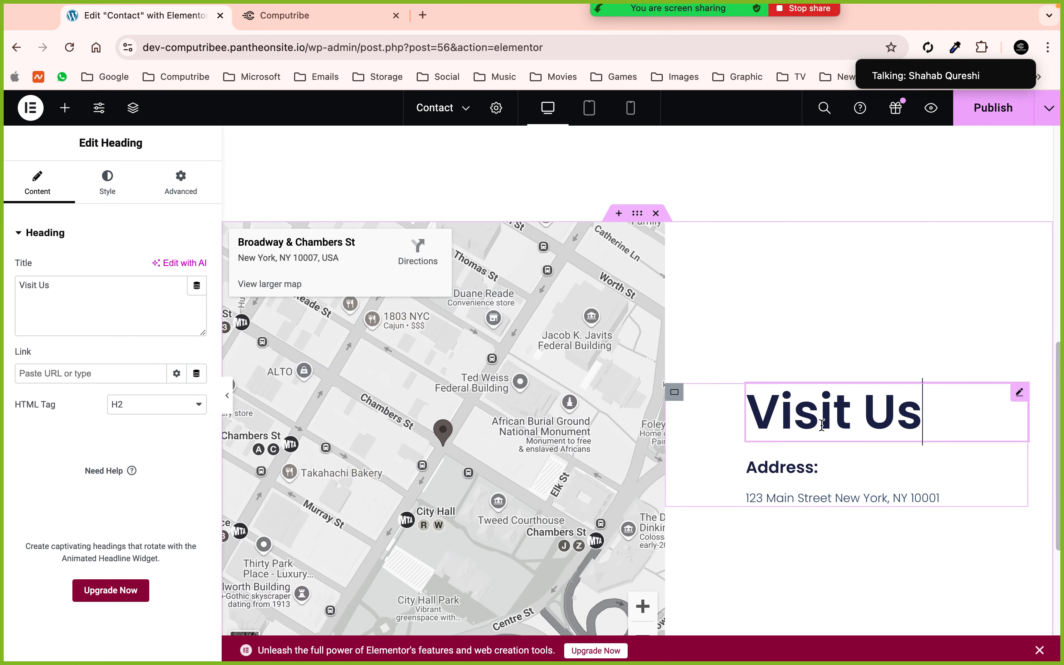
click(80, 279)
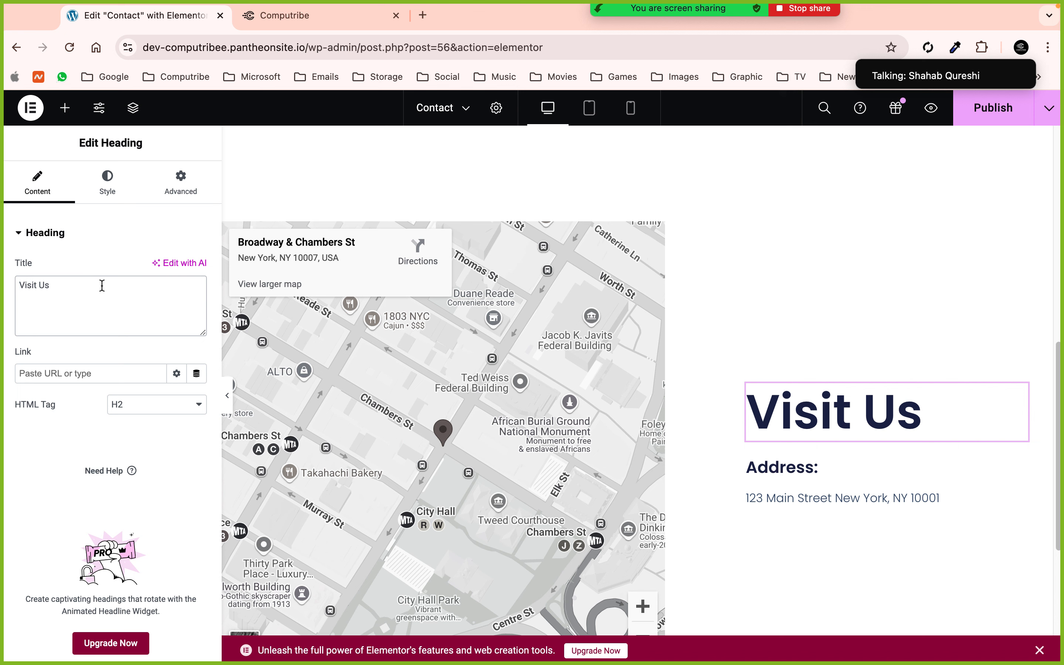
click(132, 407)
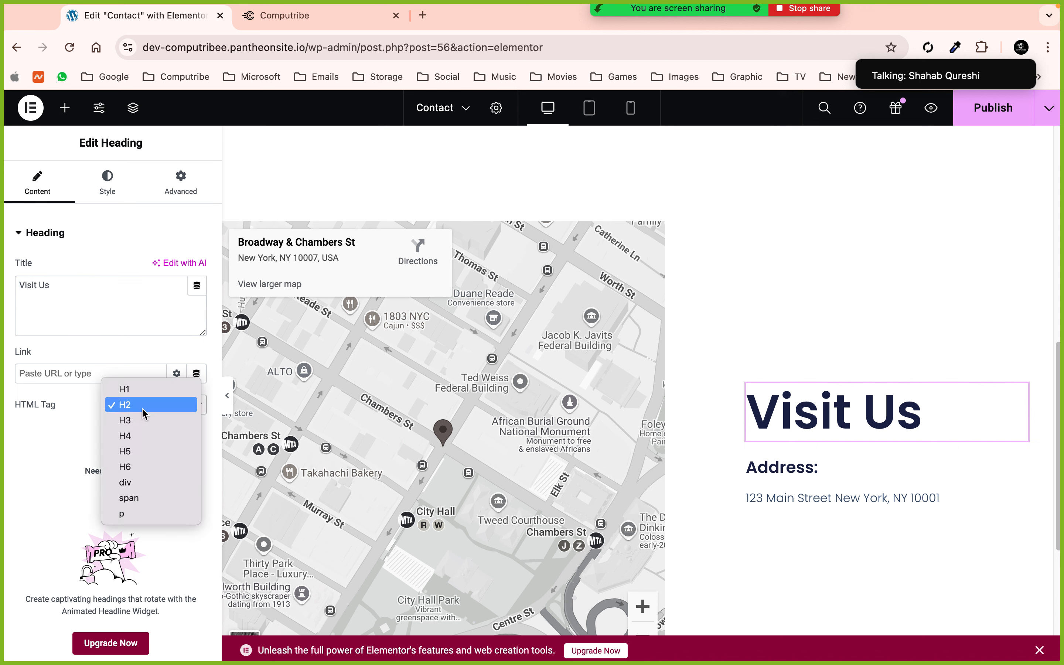
click(146, 393)
click(147, 406)
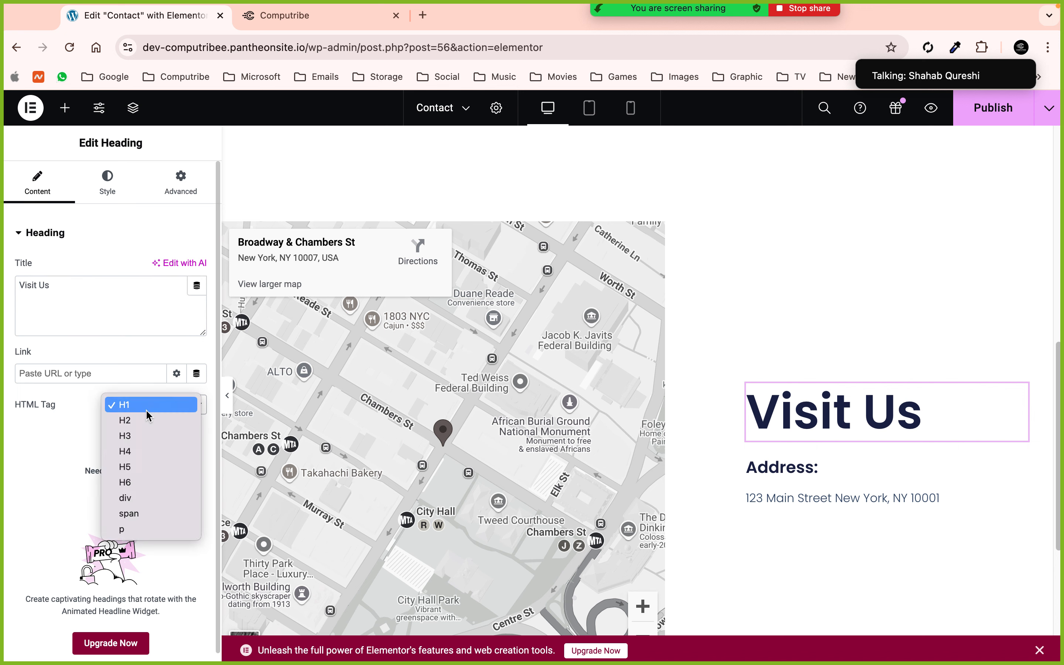
click(146, 452)
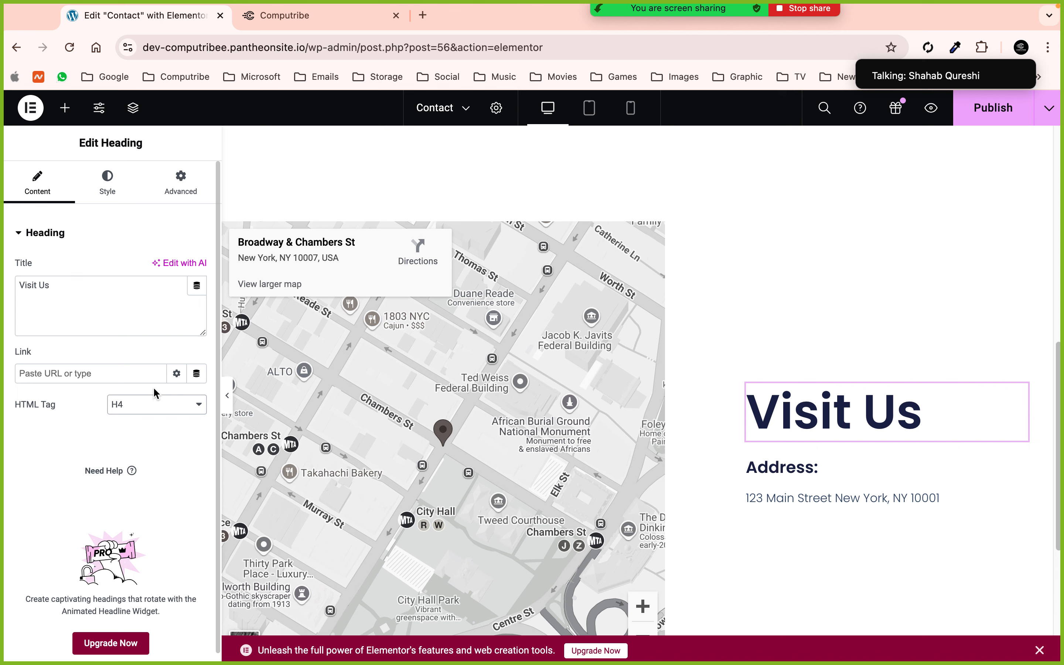
click(155, 405)
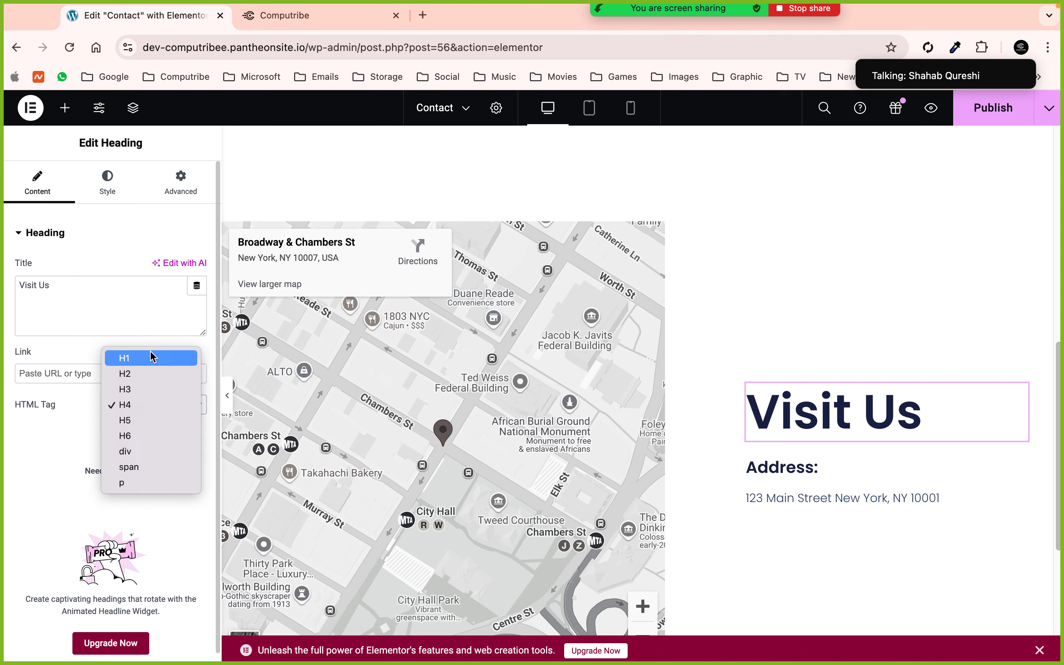
click(152, 358)
click(152, 406)
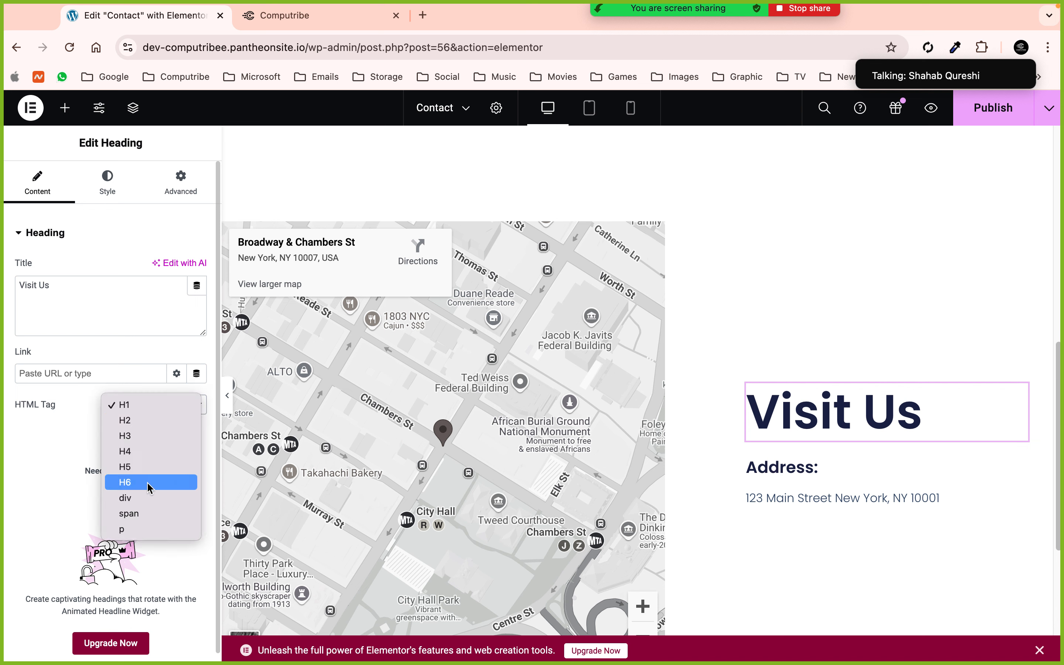
click(146, 484)
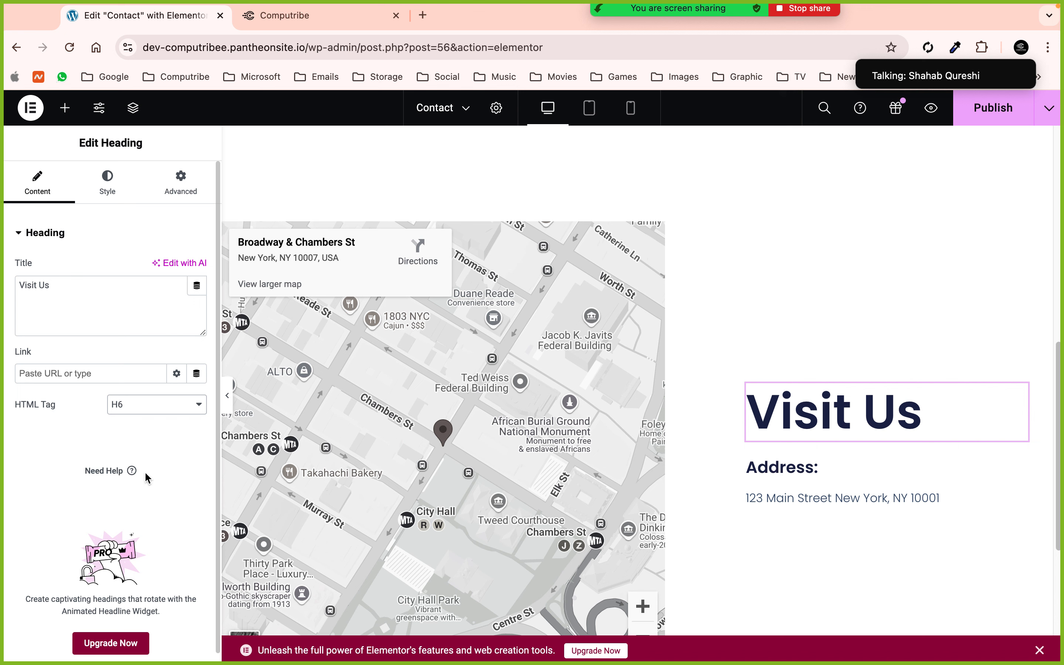
click(120, 413)
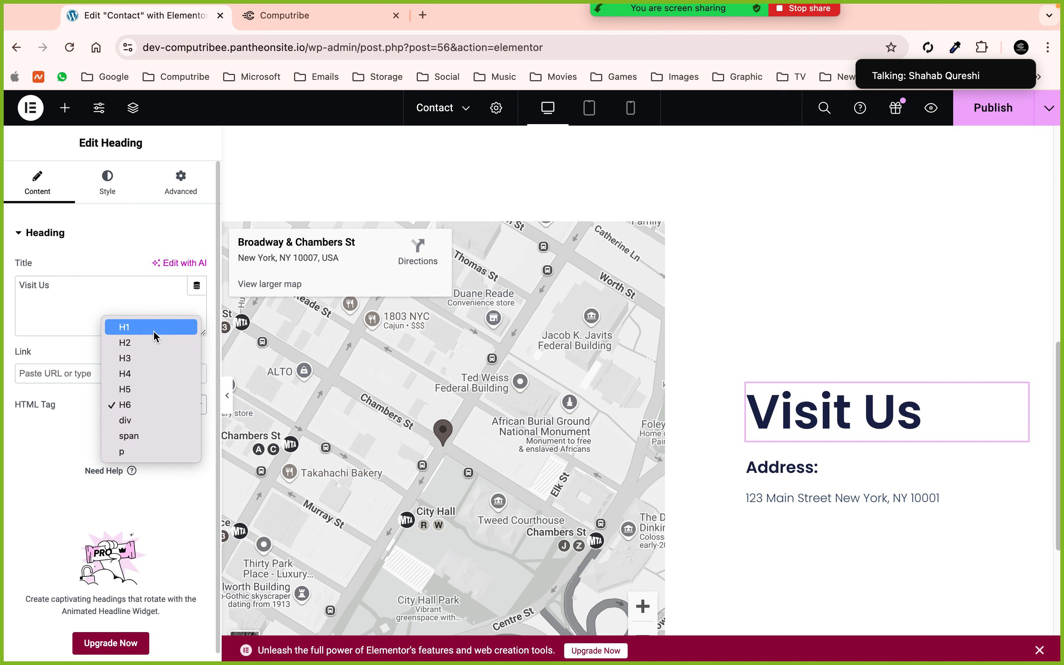
click(147, 342)
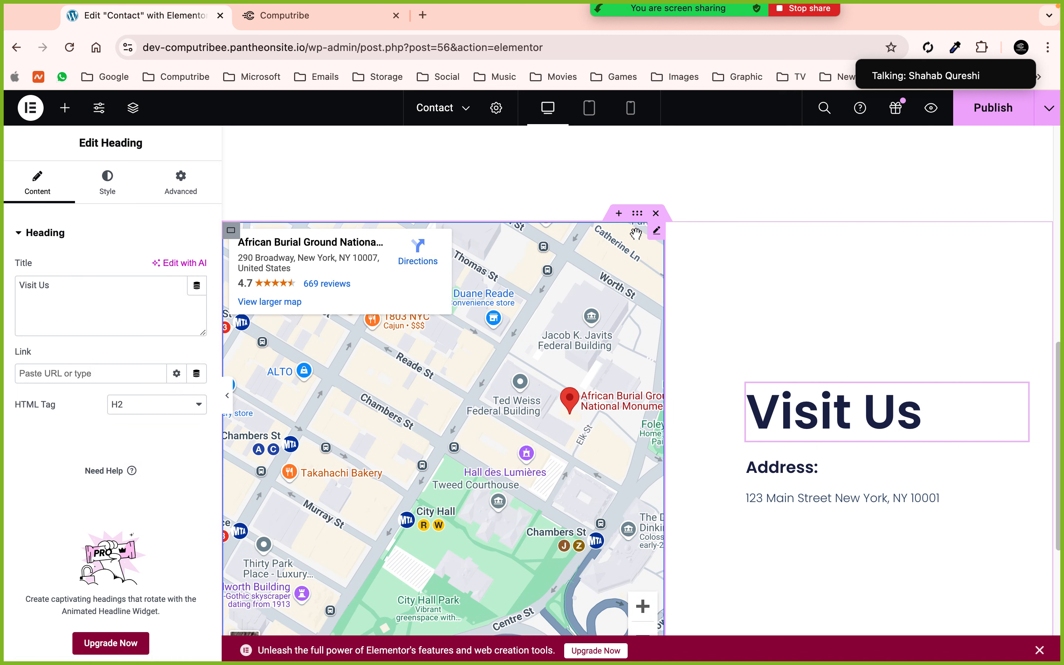
Open the Google Maps widget beside "Visit Us" for editing and set its location to Computribe
click(657, 230)
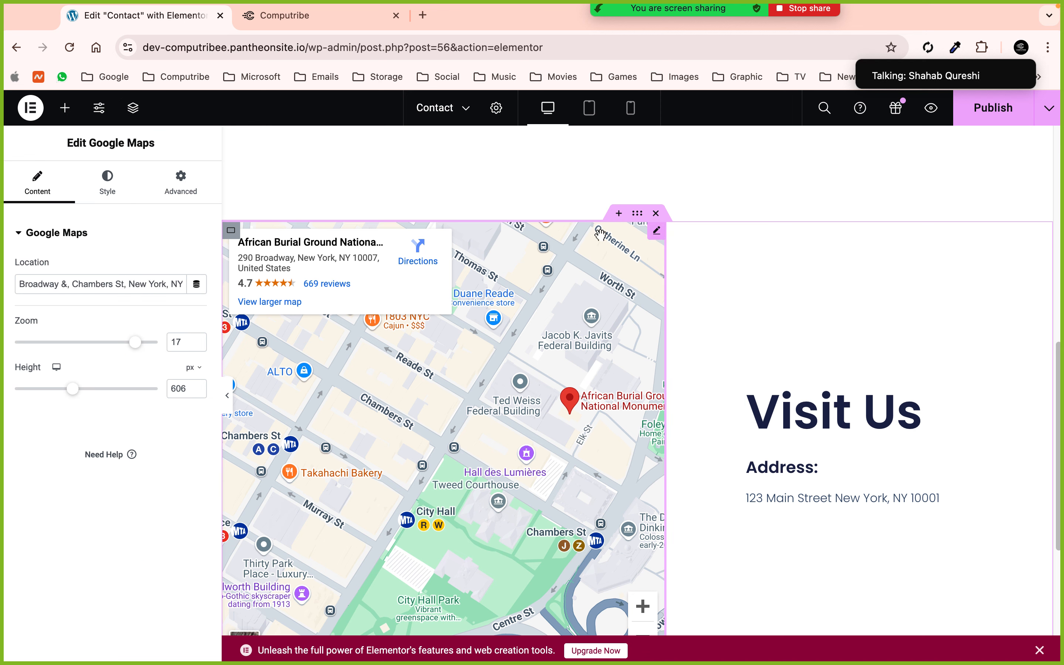
triple_click(86, 278)
text(Comp)
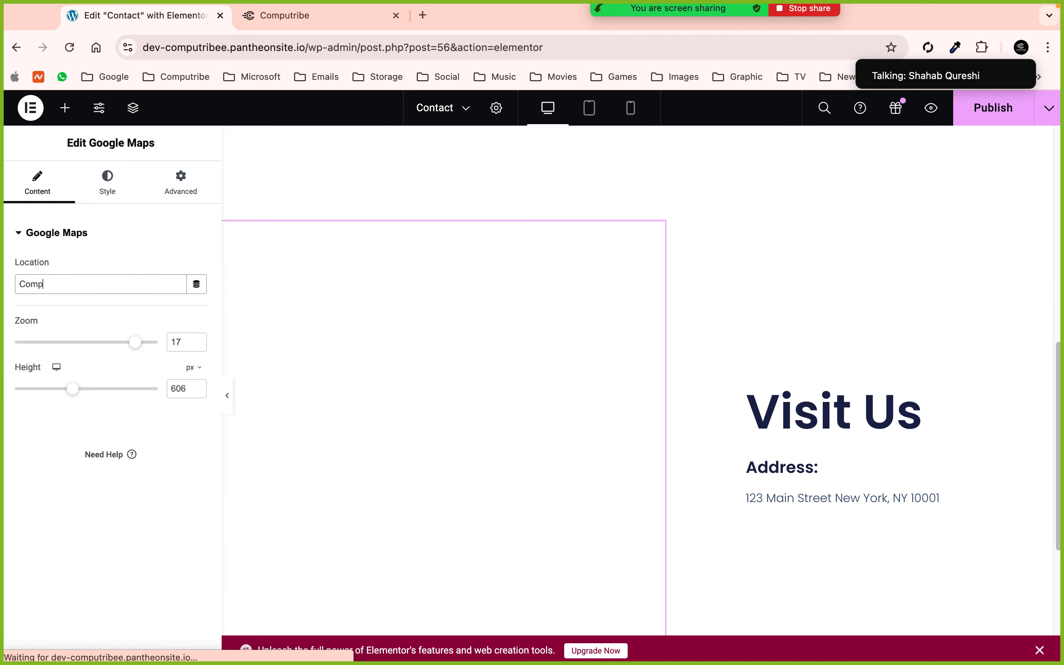
text(utribe)
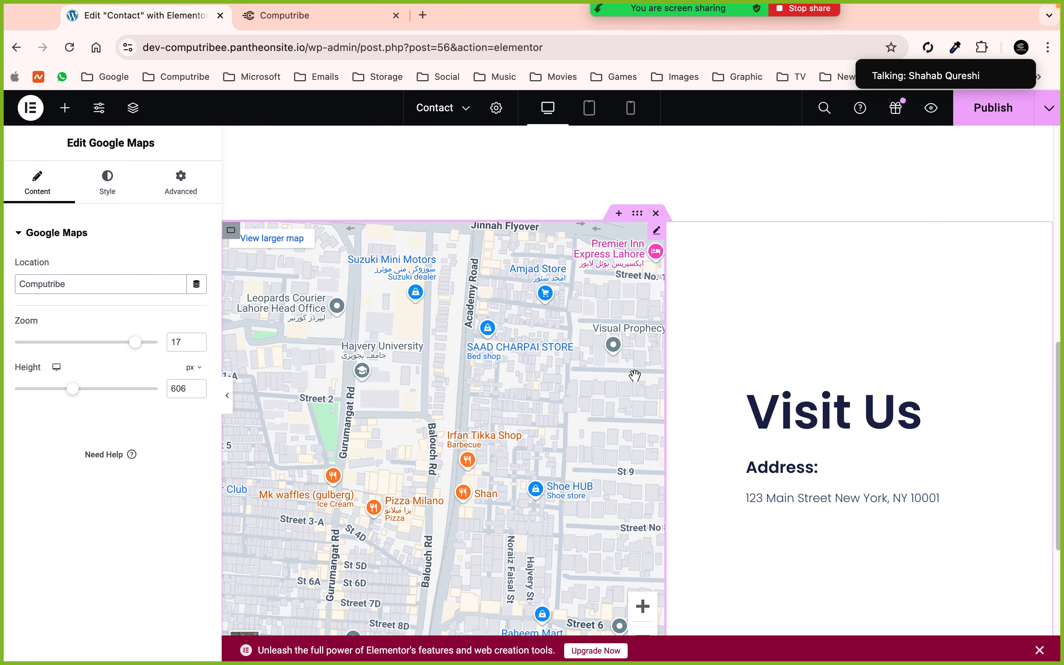
drag(439, 492, 460, 427)
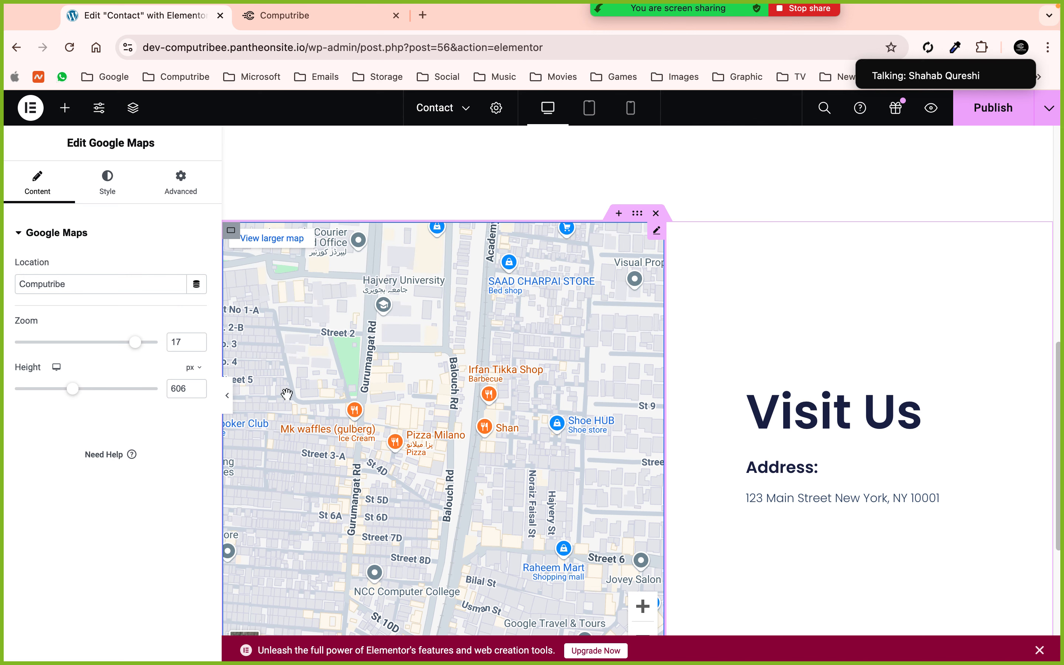
Extend the map's location text to "Computribe, DHA"
click(134, 286)
text(, )
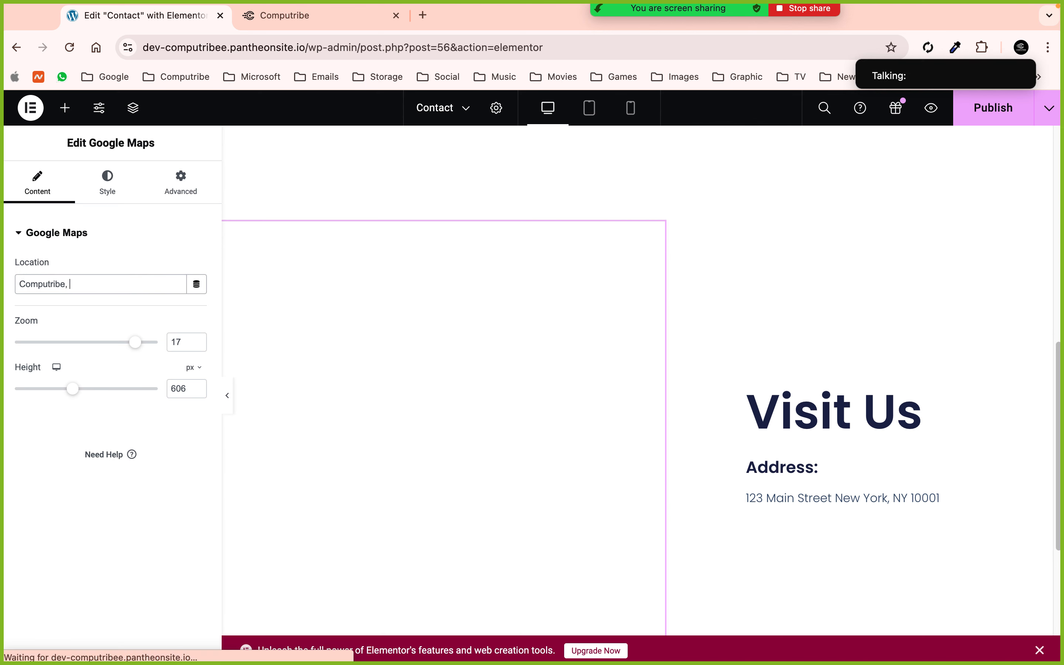
text(DHA)
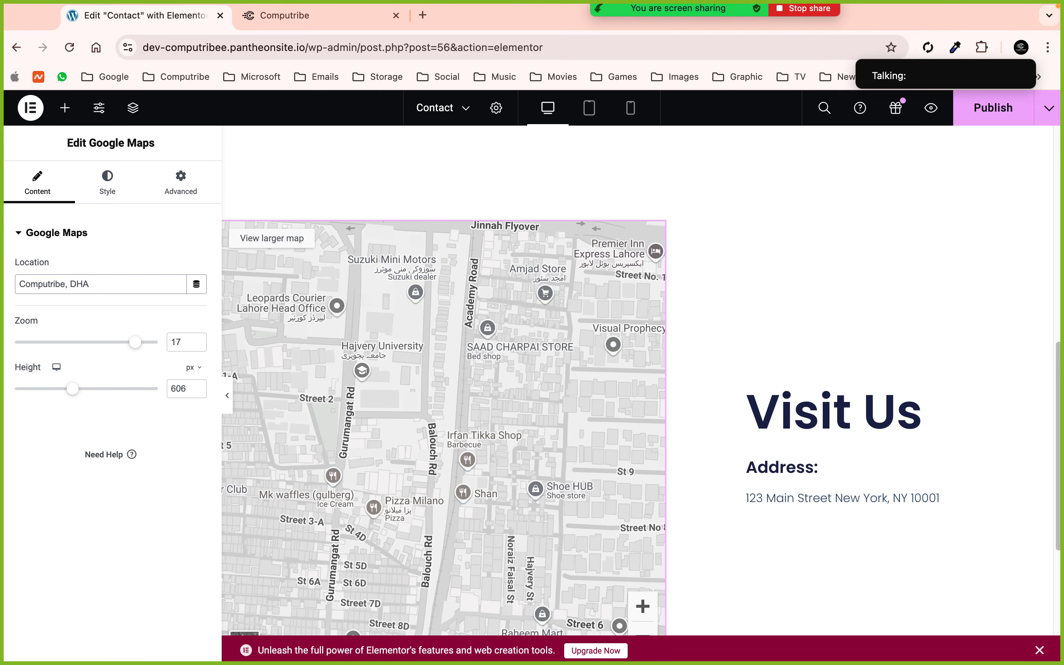
Replace the Google Maps widget's location with "Allama Iqbal Town"
key(BackSpace)
key(BackSpace)
key(BackSpace)
key(BackSpace)
key(BackSpace)
key(BackSpace)
key(BackSpace)
key(BackSpace)
key(BackSpace)
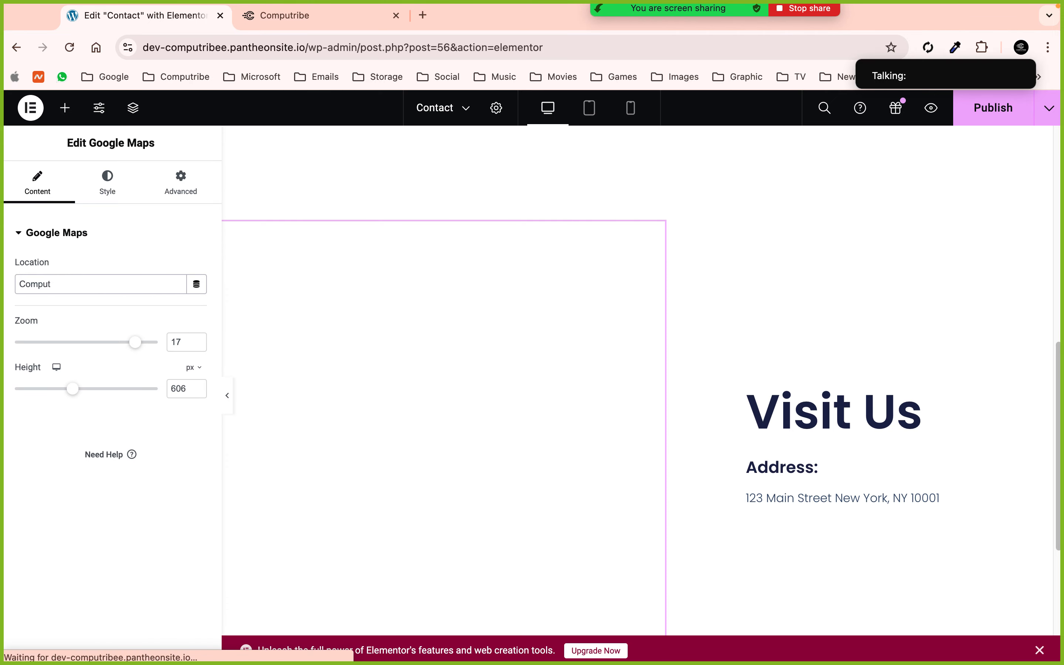
key(BackSpace)
key(BackSpace)
key(BackSpace)
key(BackSpace)
key(BackSpace)
key(BackSpace)
text(Alla)
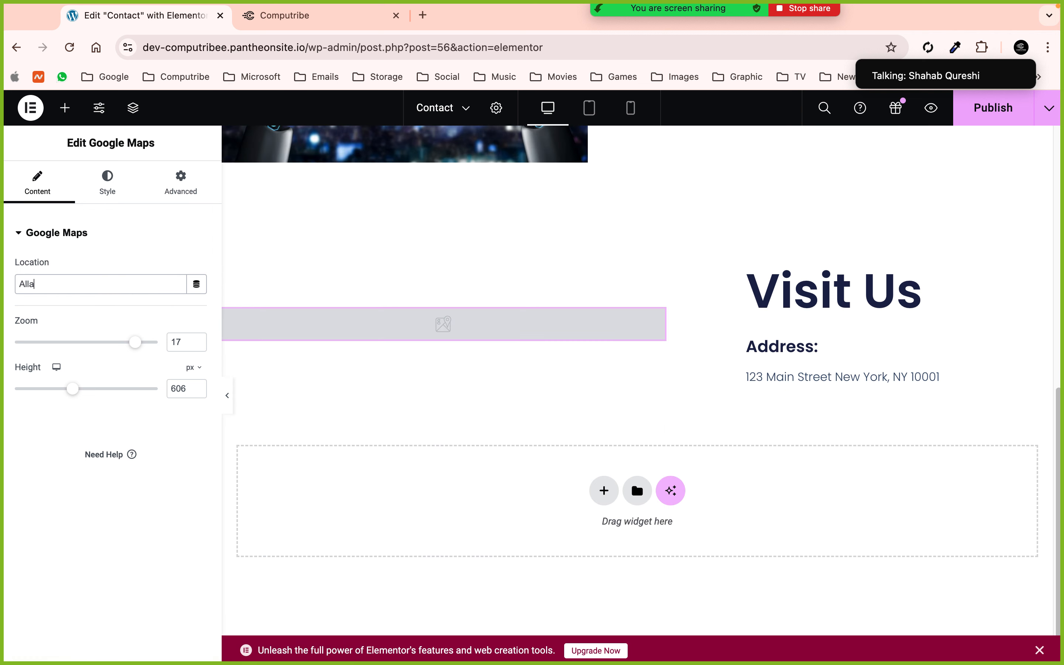
text(ma Iqbal)
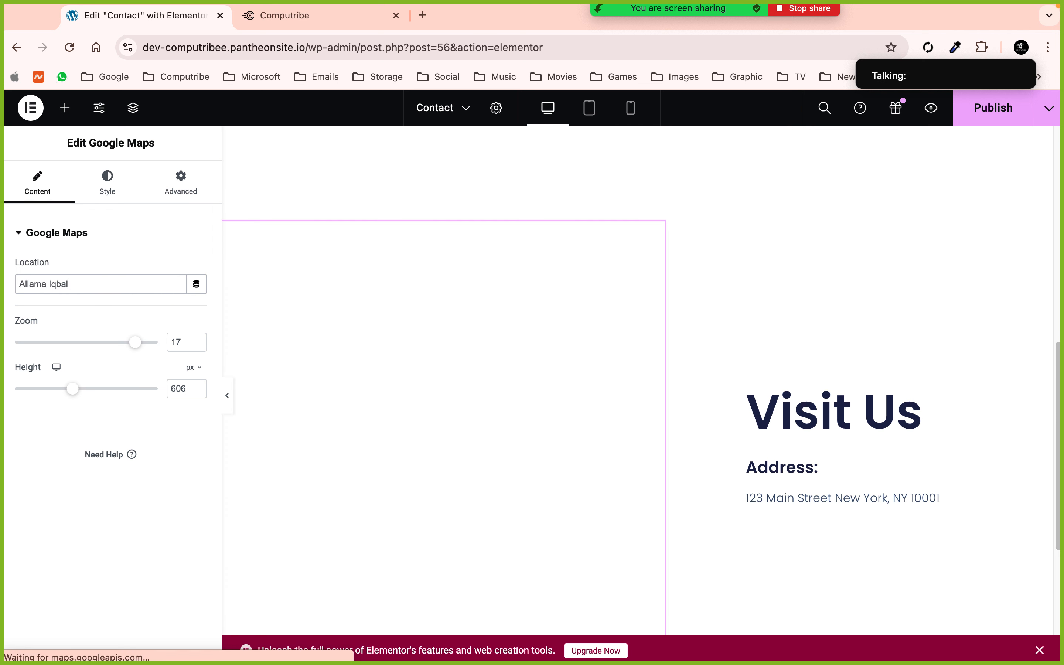
text( Town)
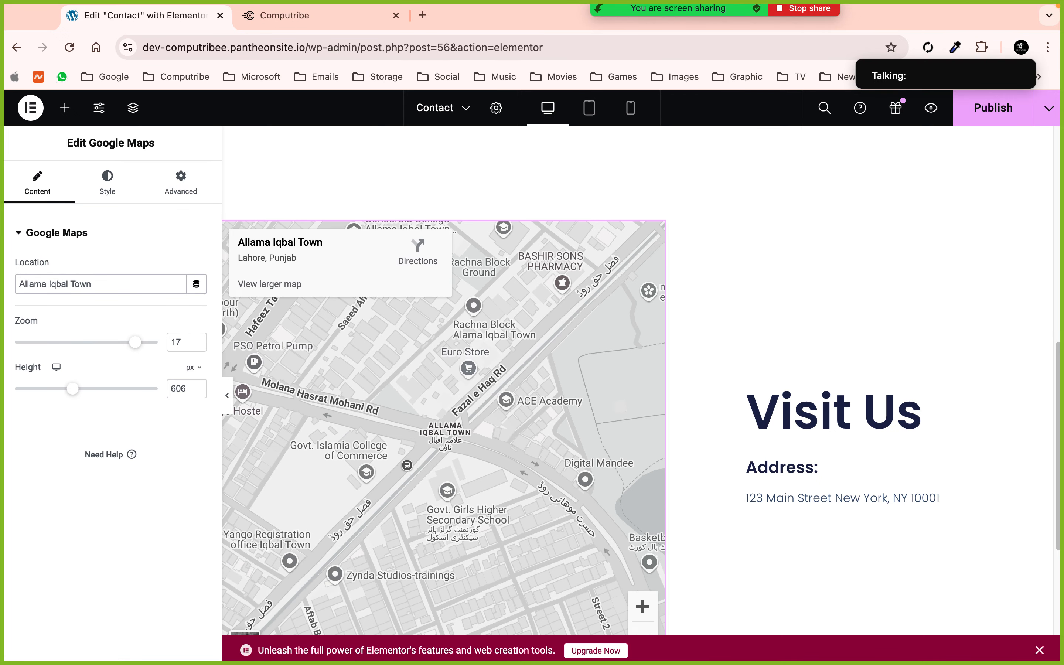
Reduce the Google Maps widget's zoom level to 13
click(140, 346)
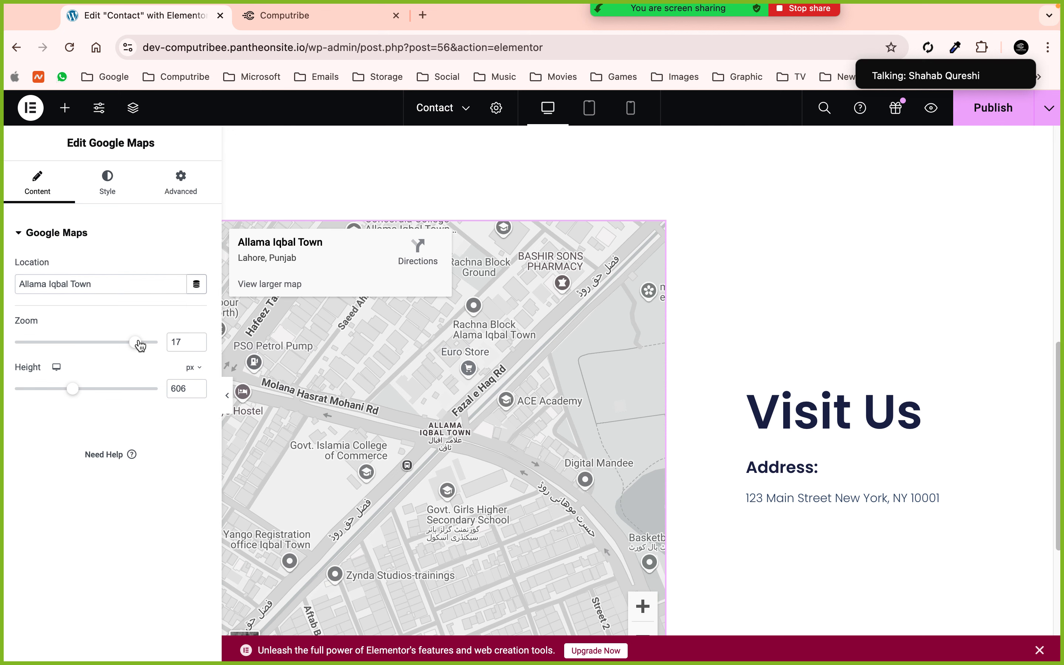
drag(140, 346, 110, 342)
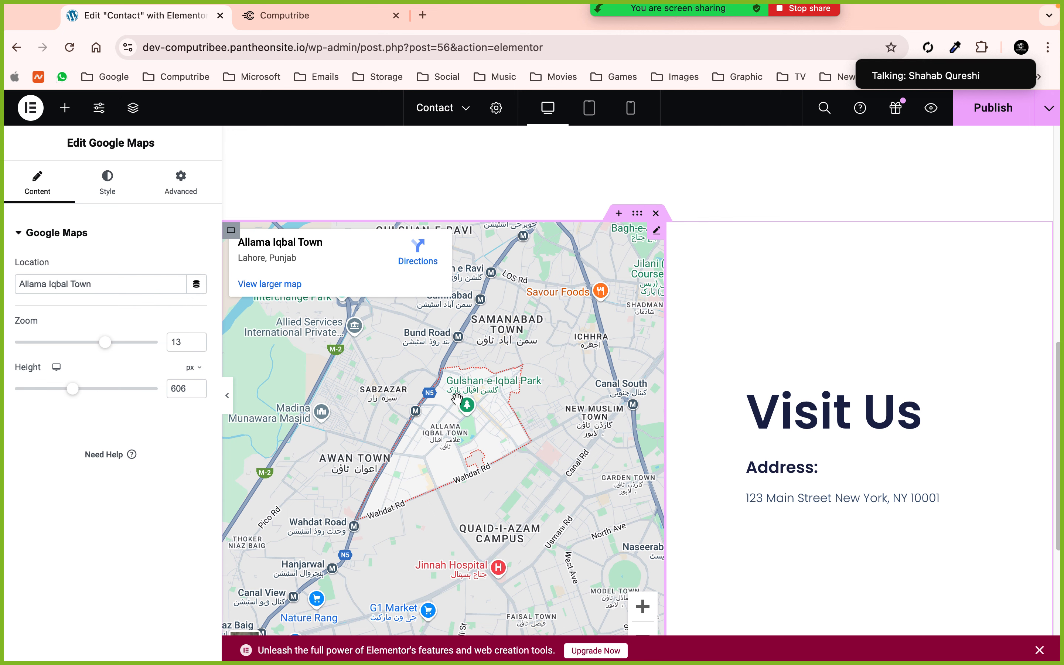
scroll(841, 480, down, 3)
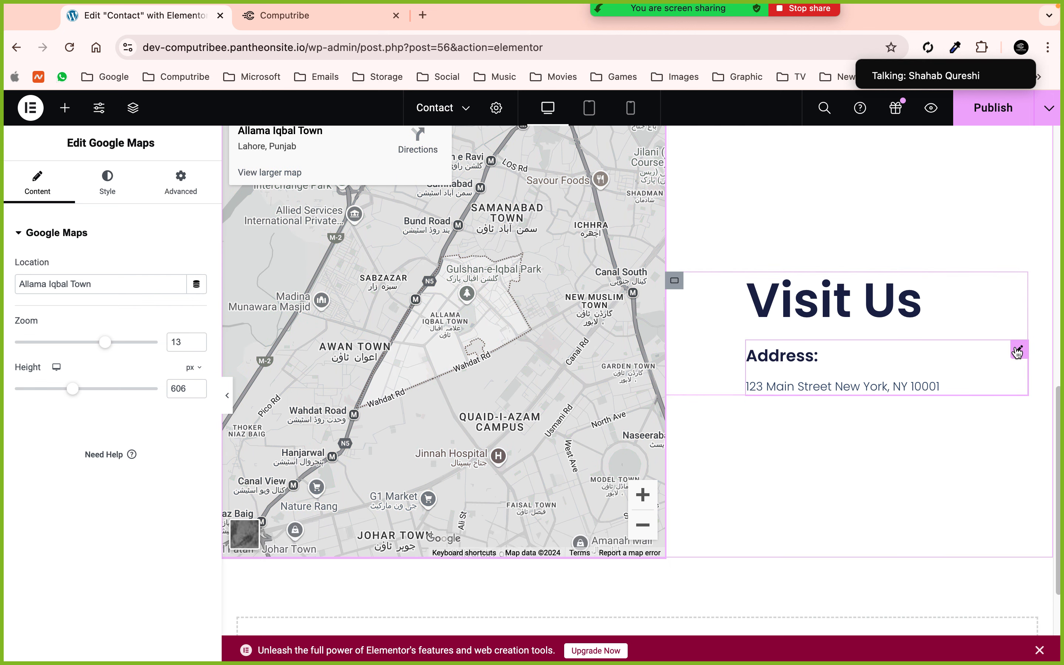
Open the Address icon box under "Visit Us" for editing and publish the updated Contact page
click(1018, 350)
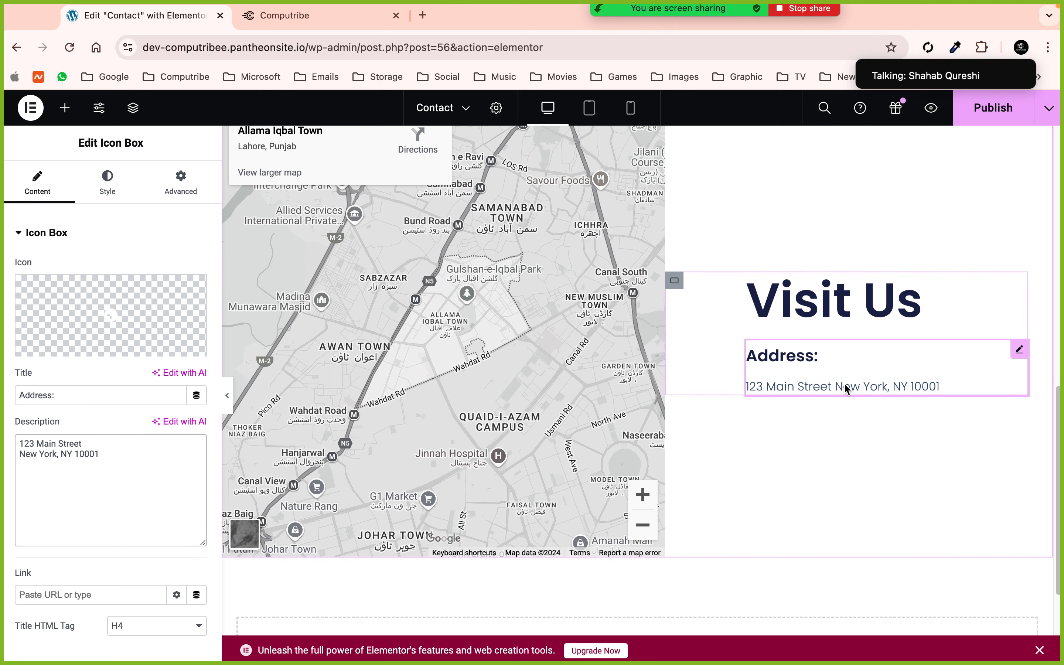
scroll(845, 386, down, 3)
click(999, 106)
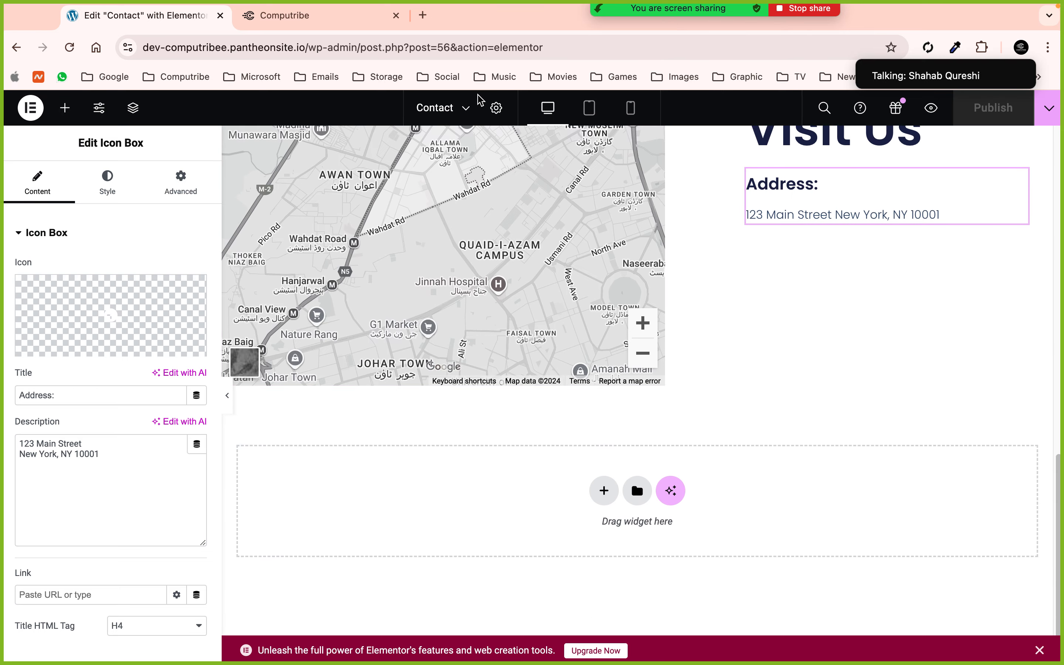
Leave the page editor for the site's wp-admin dashboard and show the list of all pages
drag(362, 52, 549, 52)
key(BackSpace)
key(Return)
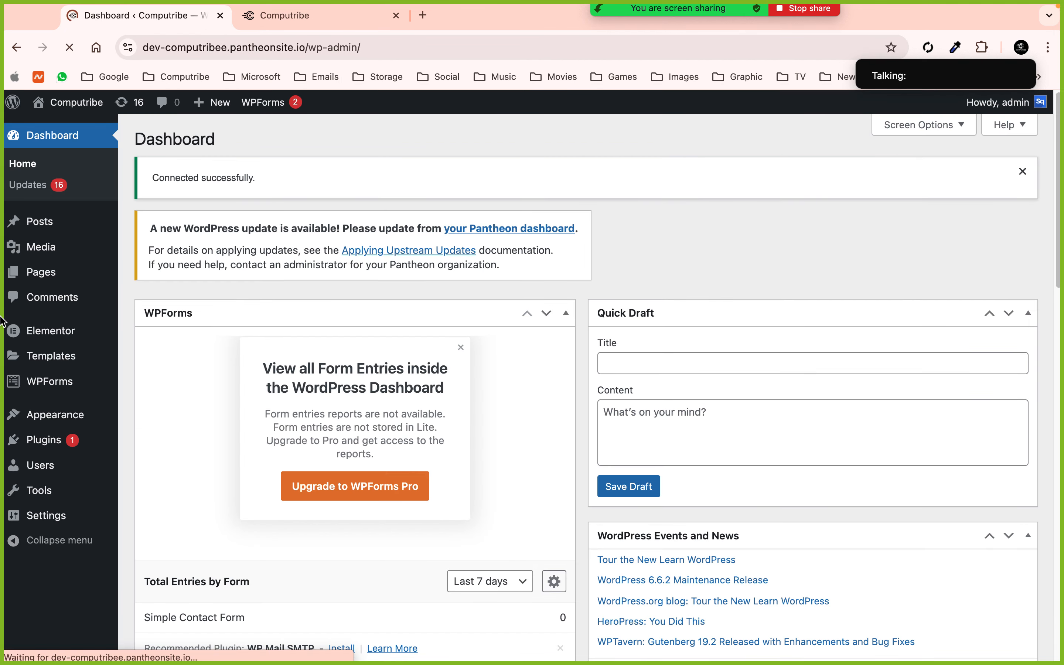
click(40, 273)
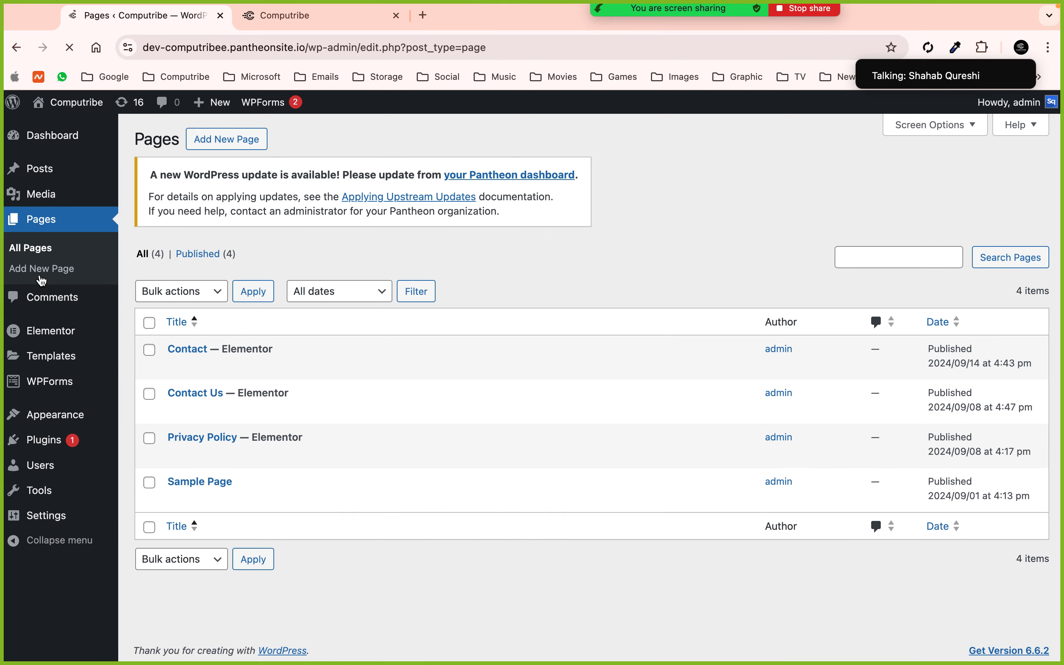
View the published Contact page in a new tab and review it down to the map and "Visit Us" section
mouse_move(206, 364)
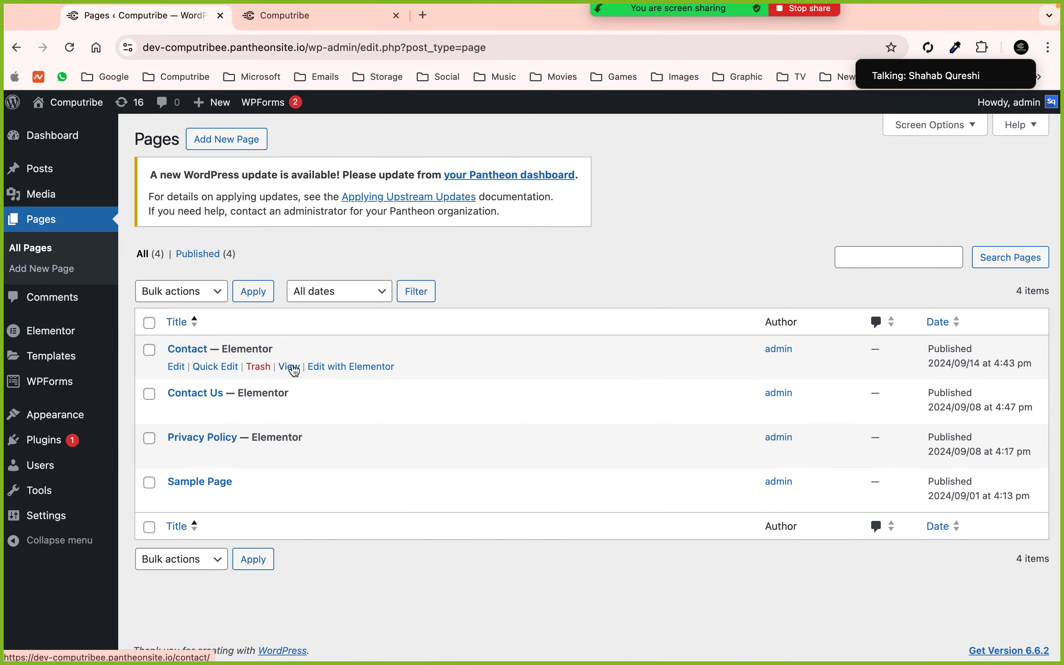
right_click(295, 371)
click(321, 374)
click(298, 13)
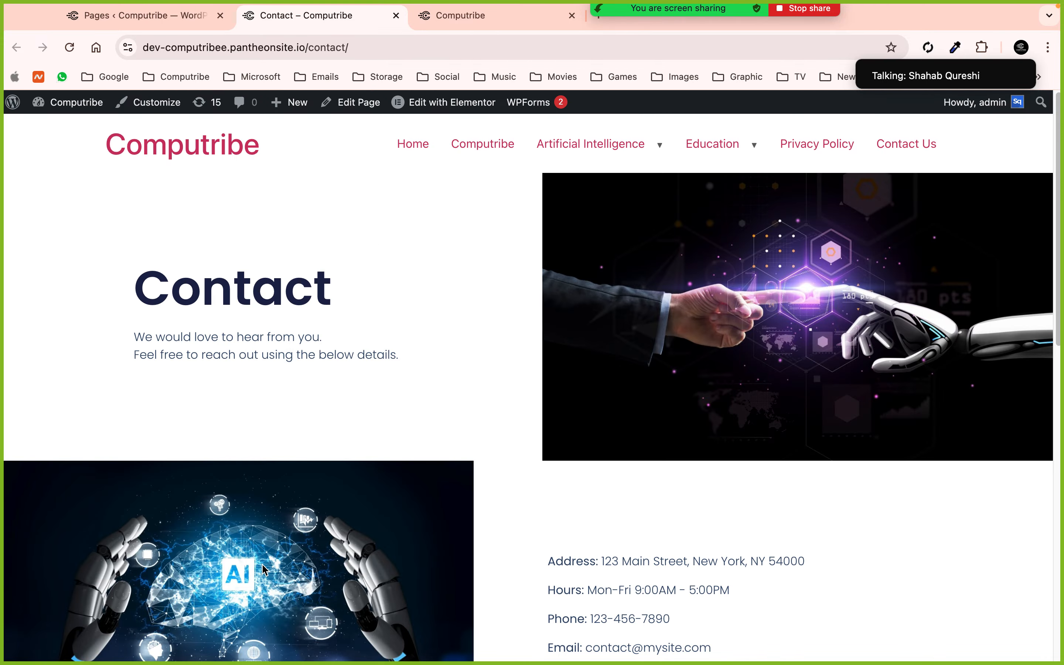
scroll(263, 568, down, 14)
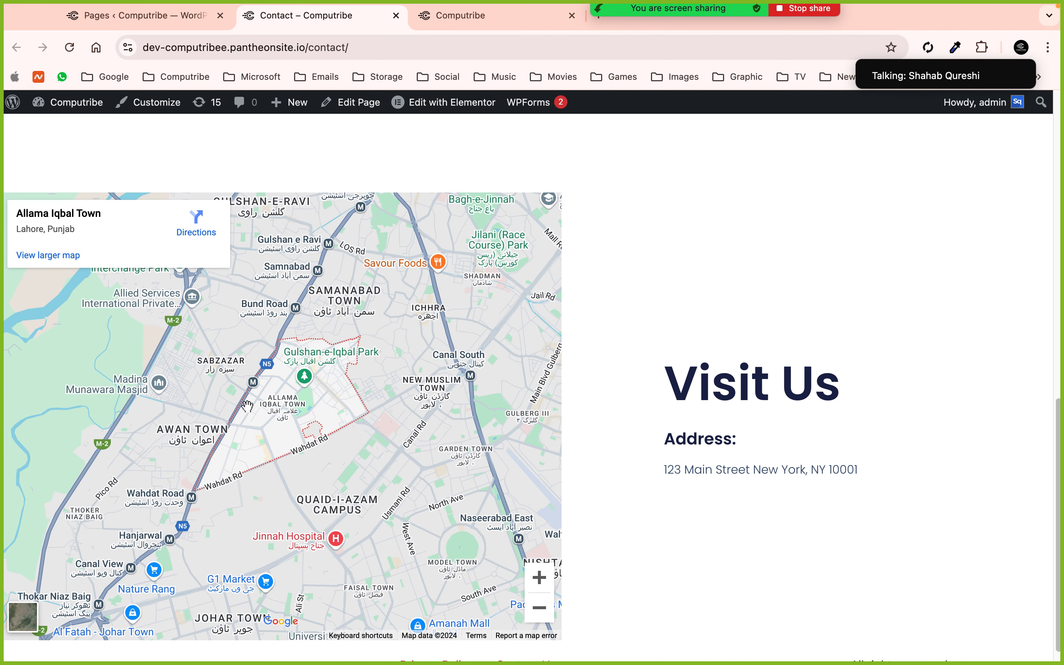
scroll(739, 393, down, 1)
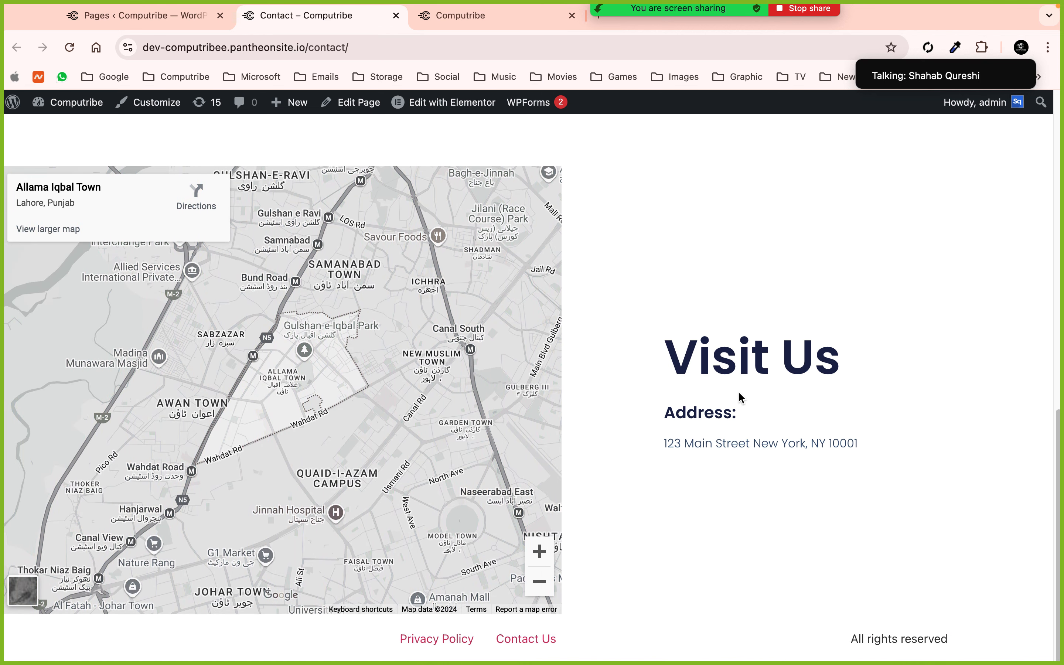
scroll(740, 396, up, 2)
scroll(740, 396, down, 2)
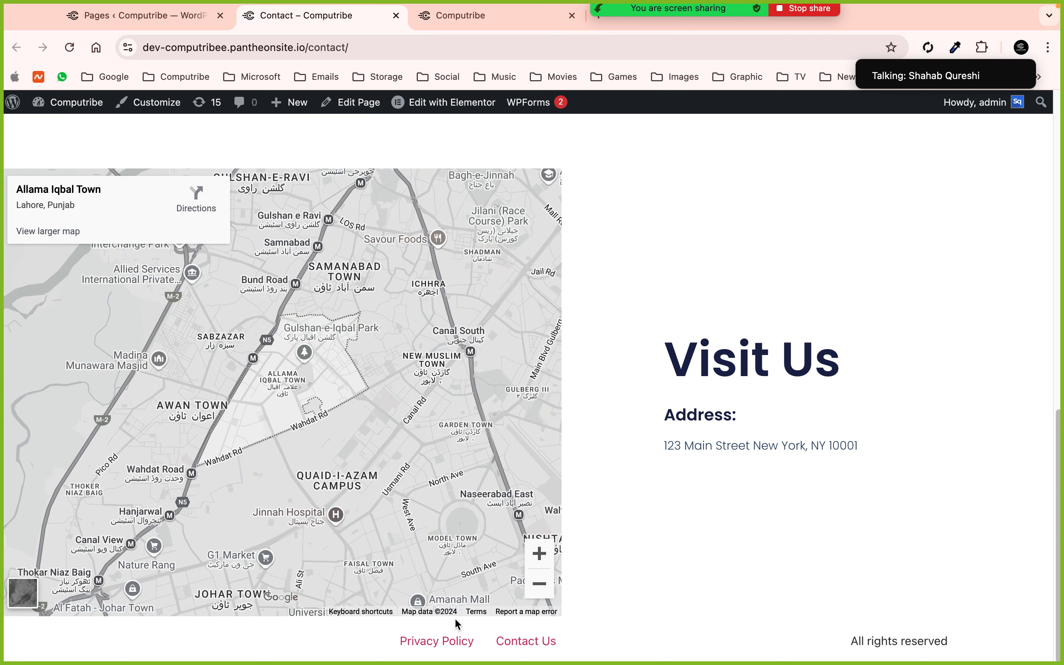
scroll(686, 587, up, 15)
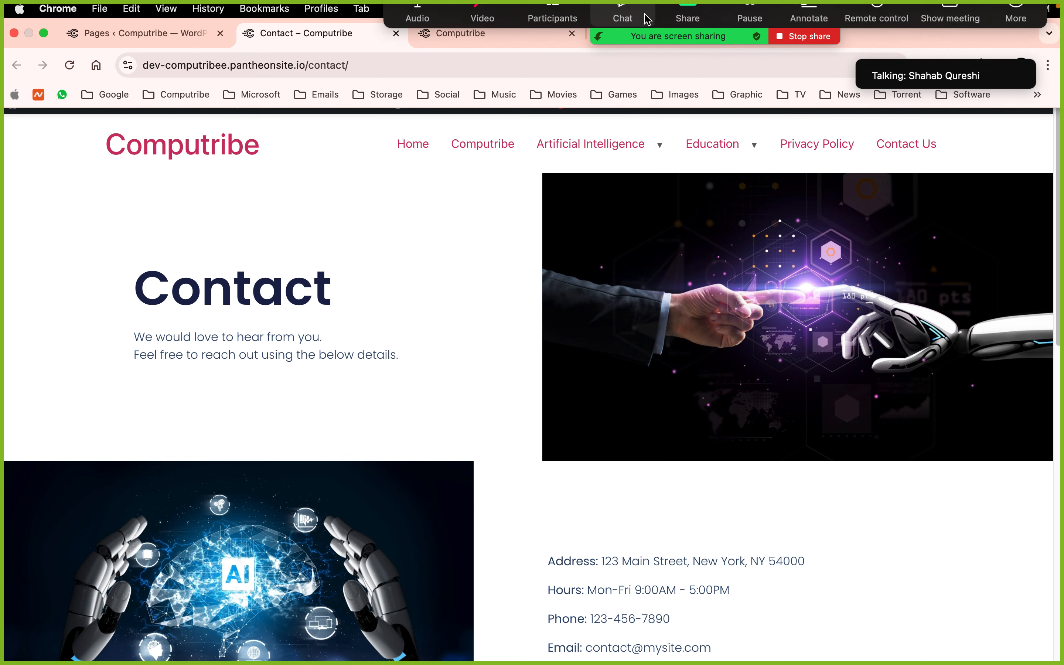
Return to the WordPress admin, go to adding a new plugin, and close the Contact and Computribe site tabs
click(132, 33)
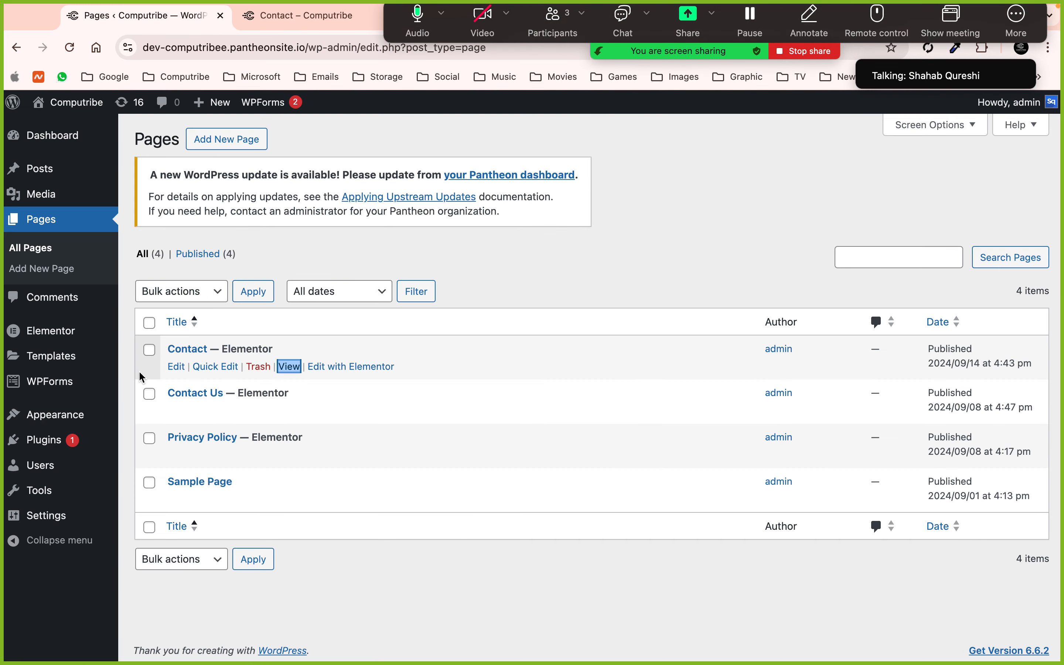
click(48, 442)
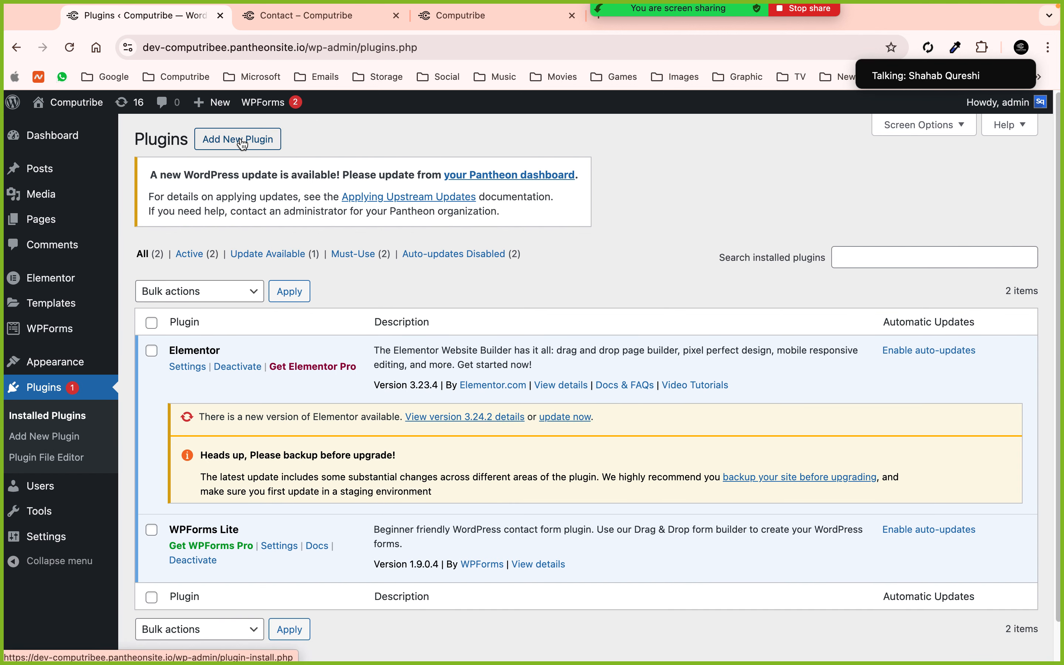
click(242, 143)
click(396, 16)
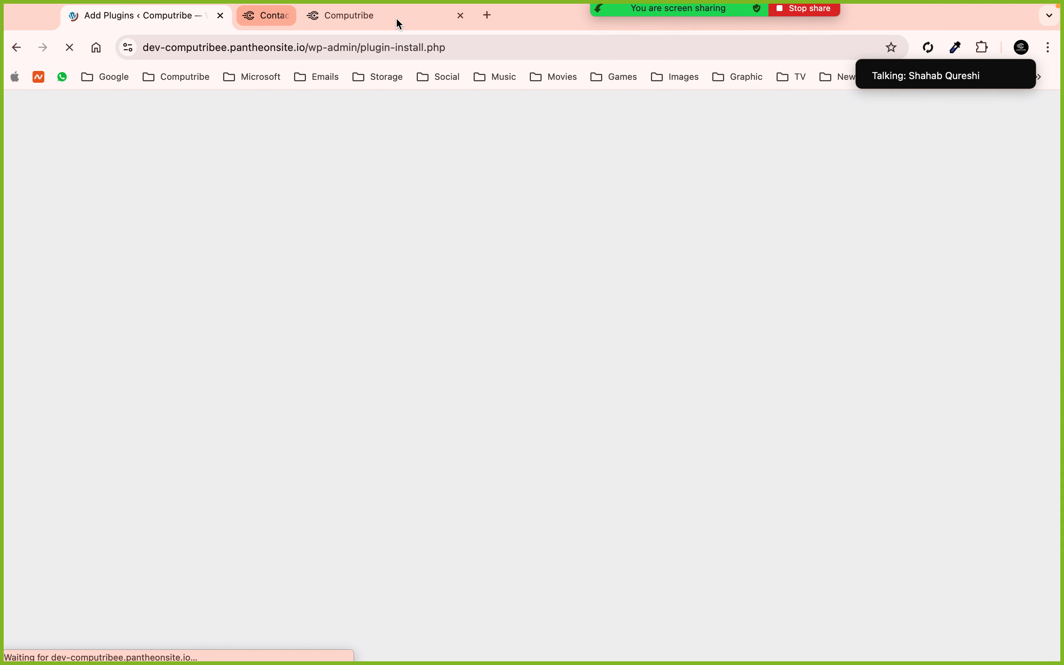
click(396, 17)
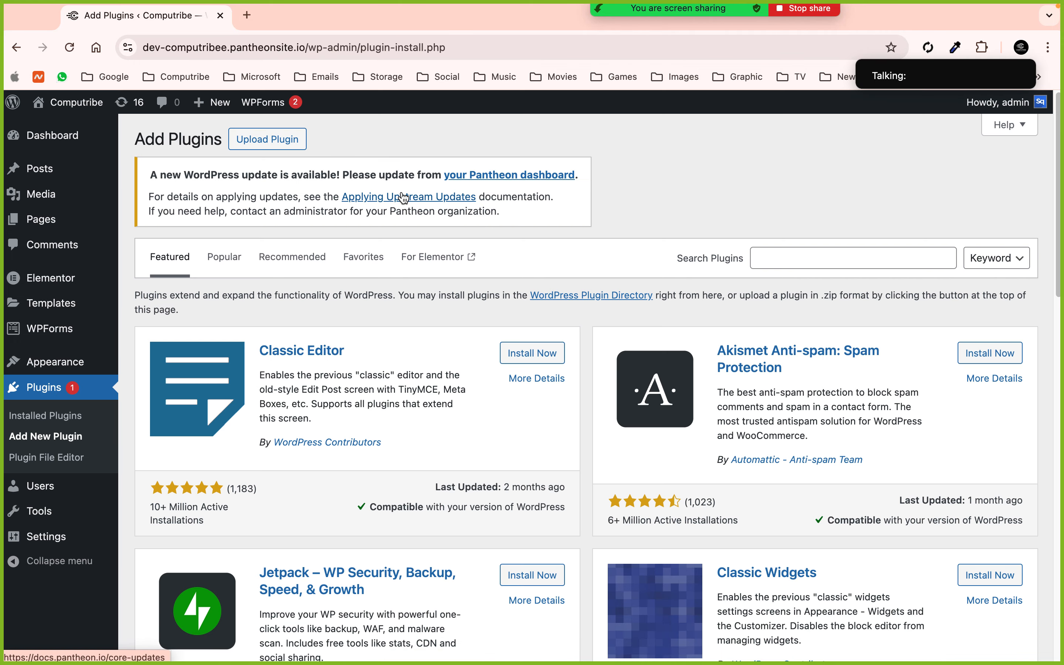
Search the plugin directory for "envato elements"
click(777, 255)
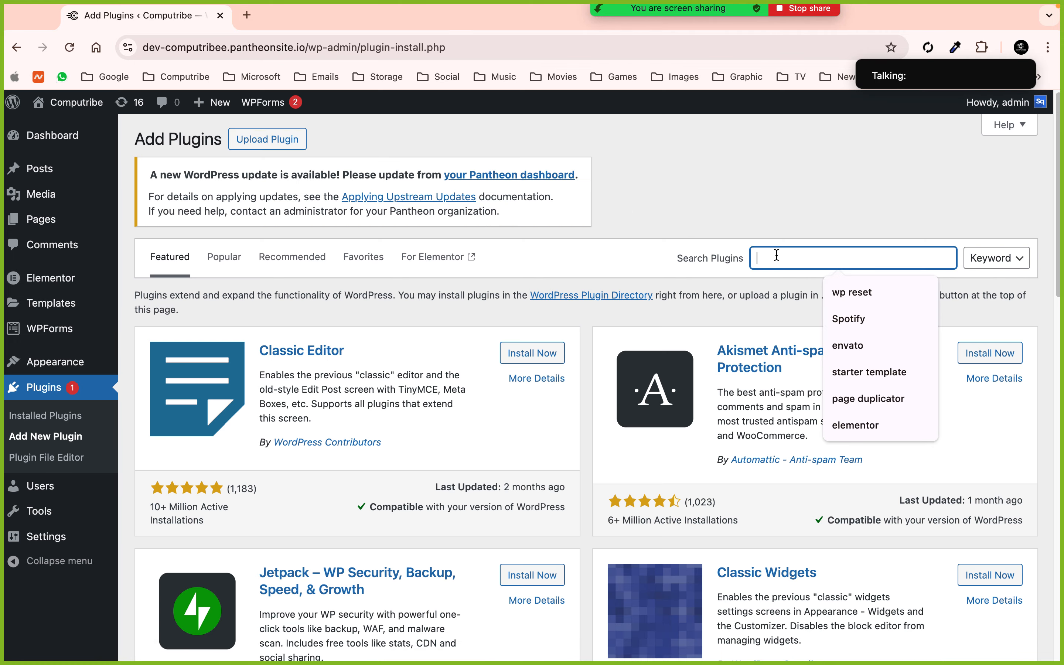
text(envat)
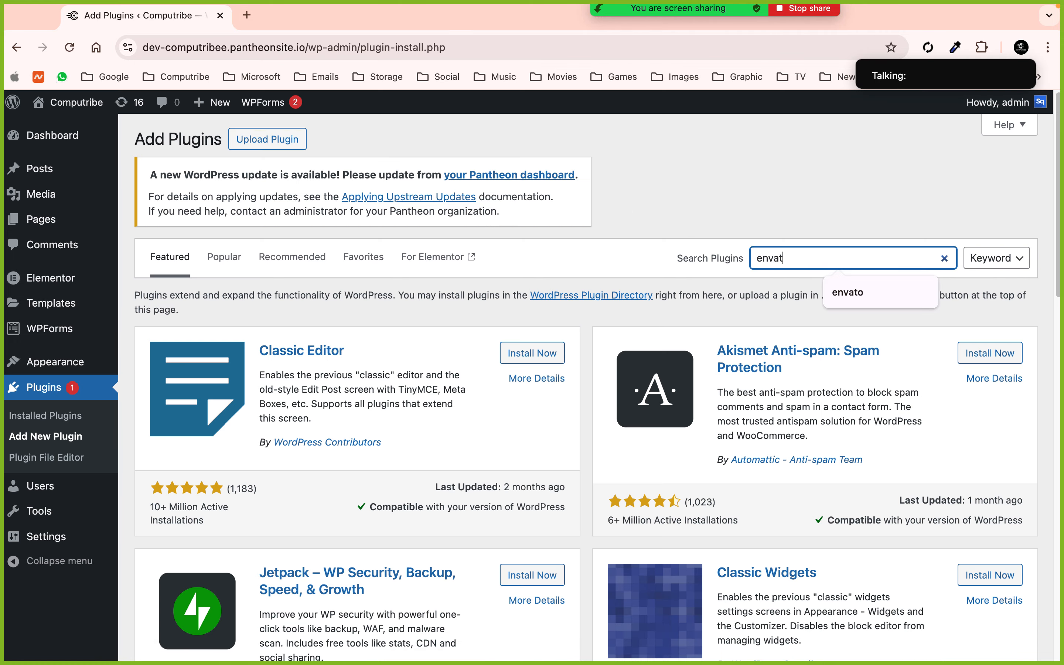
text(o elemen)
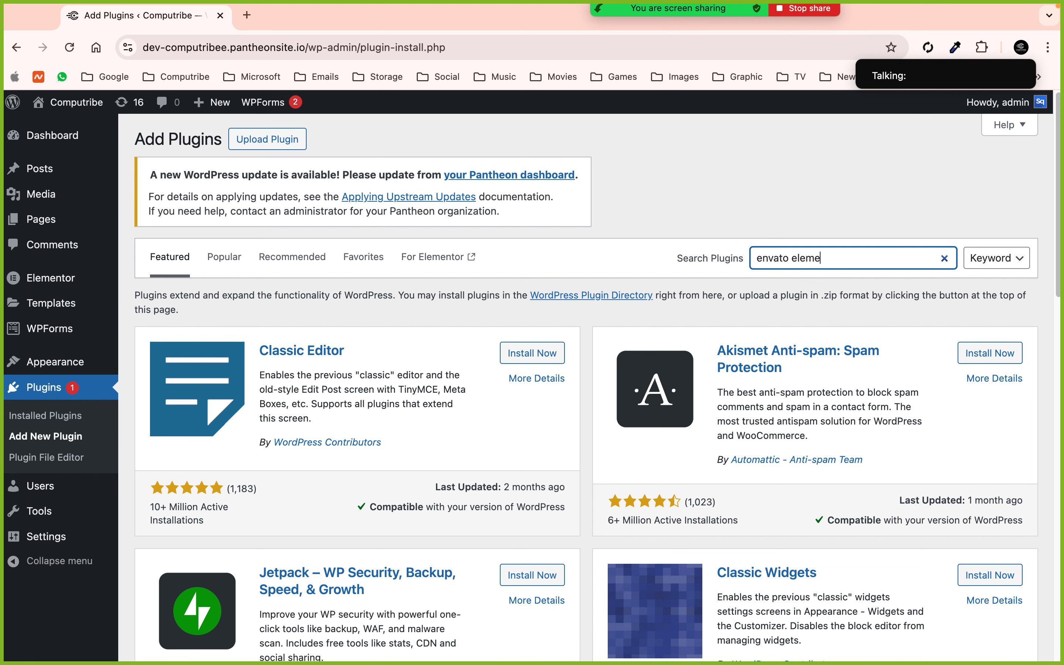
text(ts)
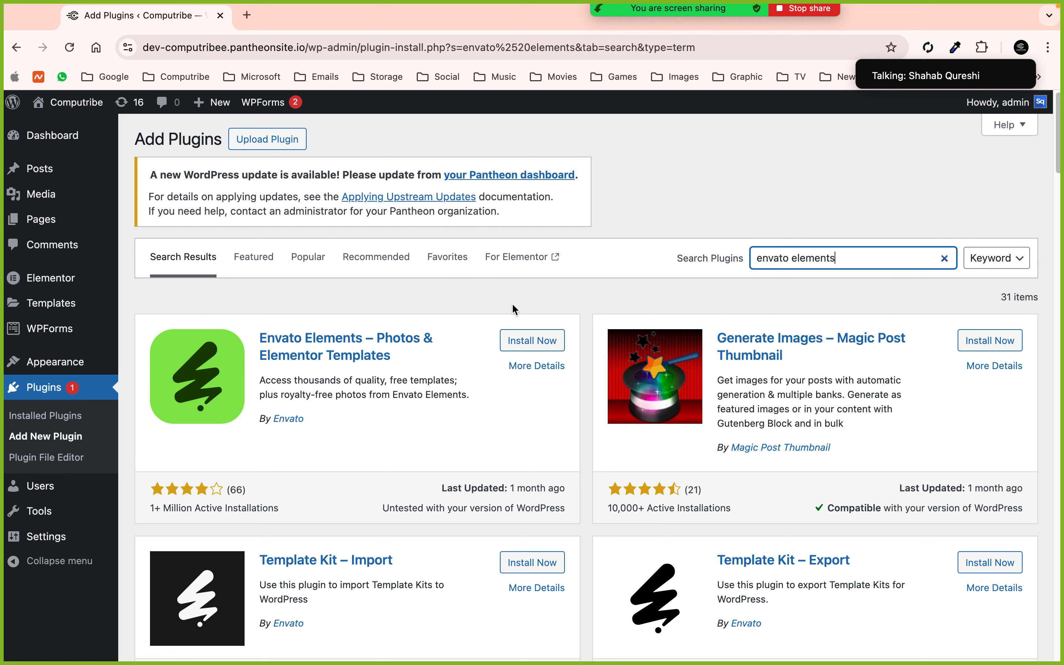
Install and activate the "Envato Elements – Photos & Elementor Templates" plugin and check its entry among the installed plugins
click(526, 346)
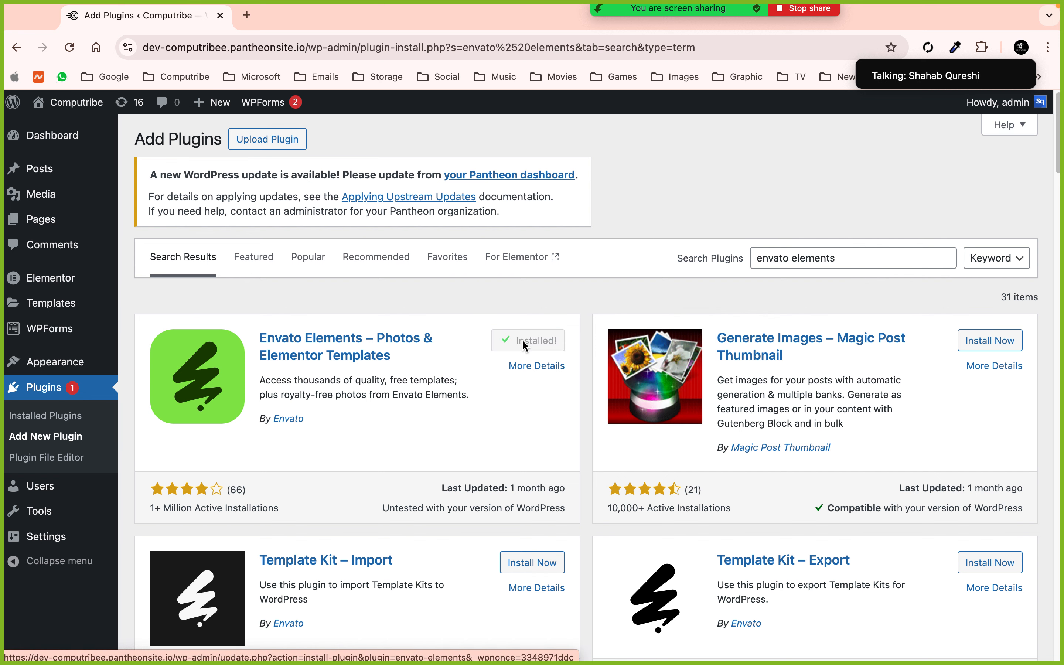
click(526, 346)
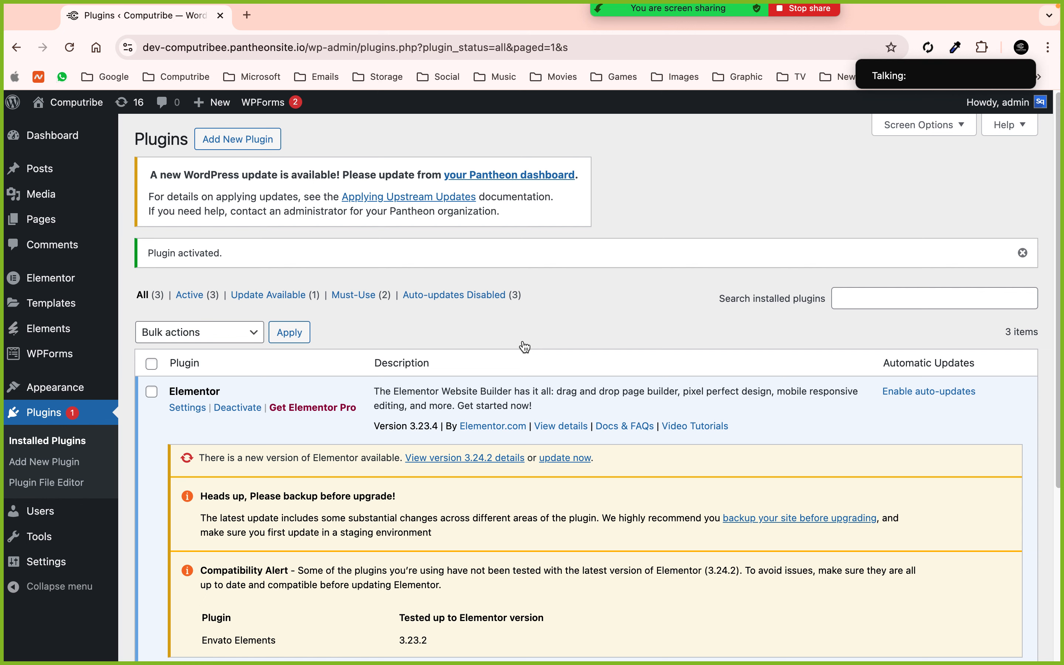
scroll(345, 323, down, 5)
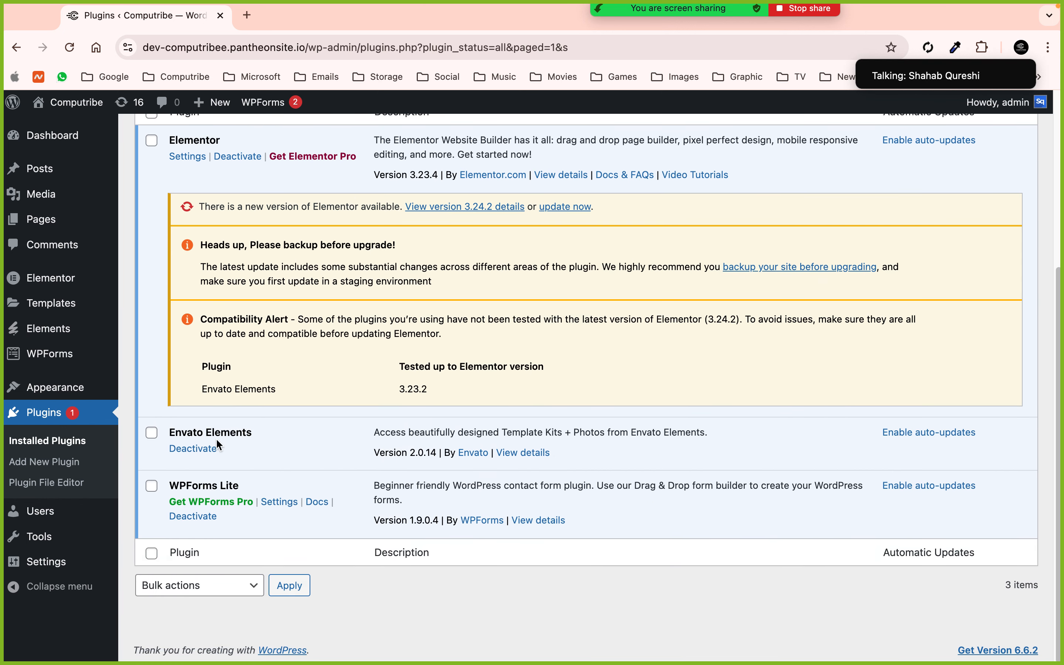
mouse_move(52, 336)
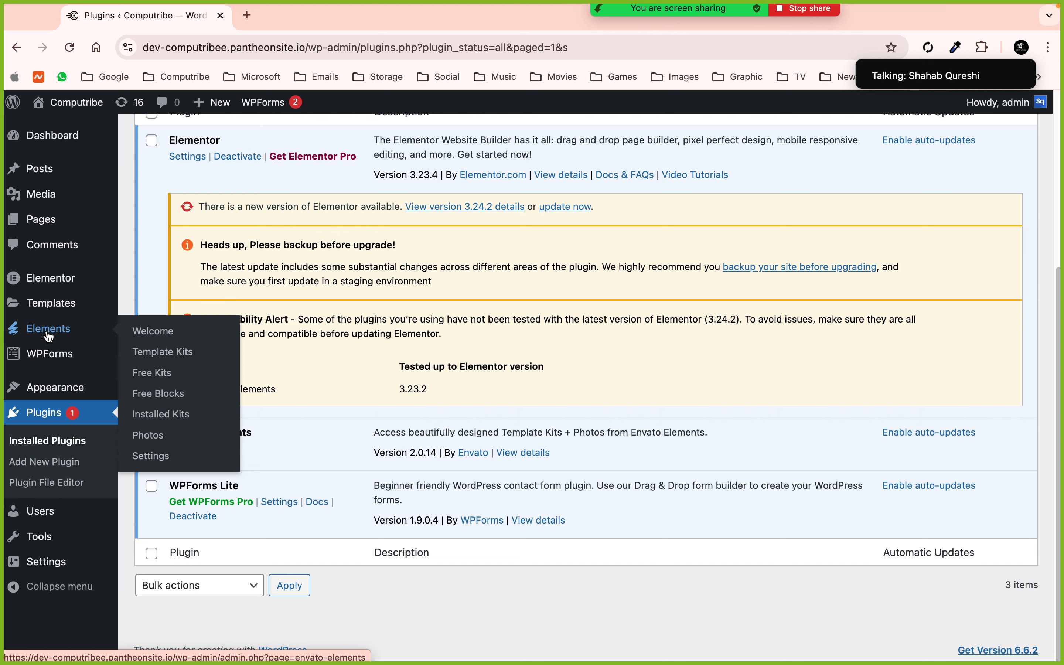
scroll(49, 337, up, 6)
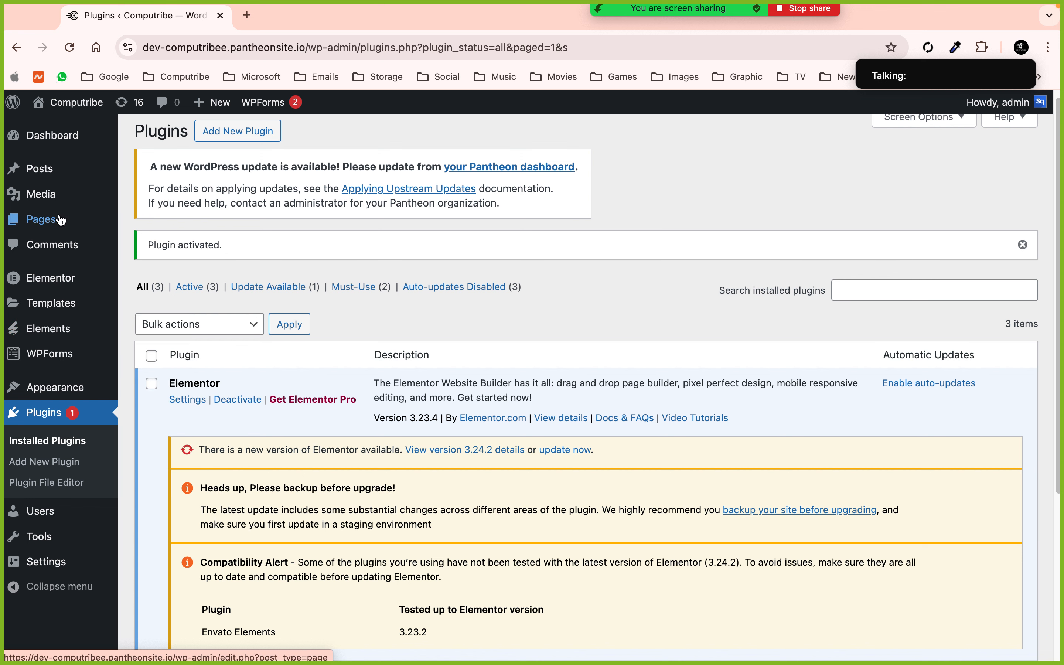
Add a new page to the site and title it "About Us"
click(42, 219)
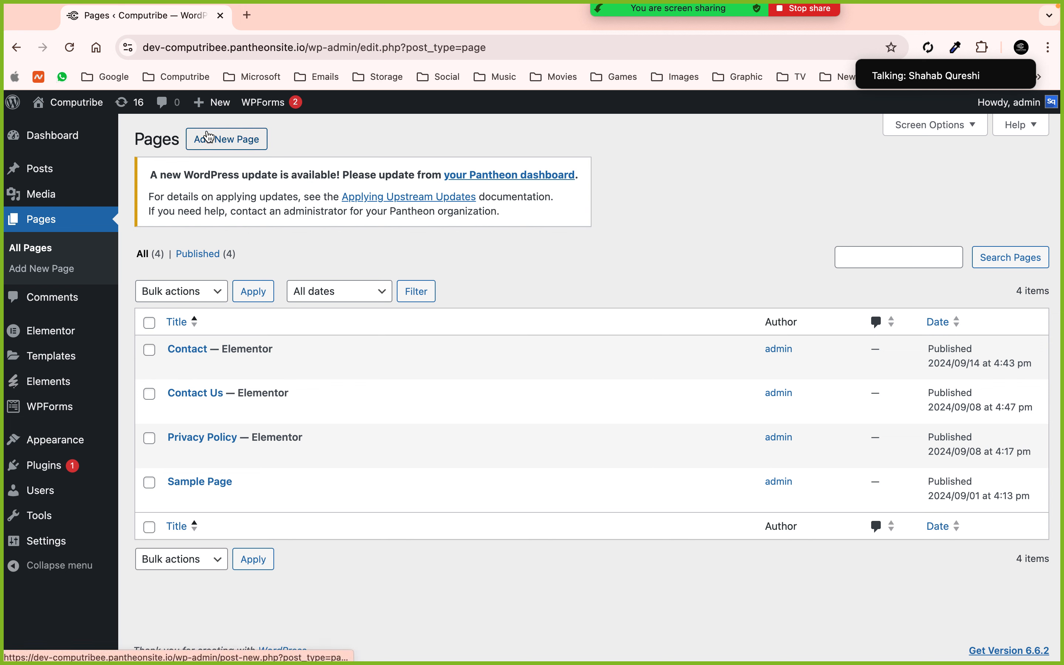
click(209, 137)
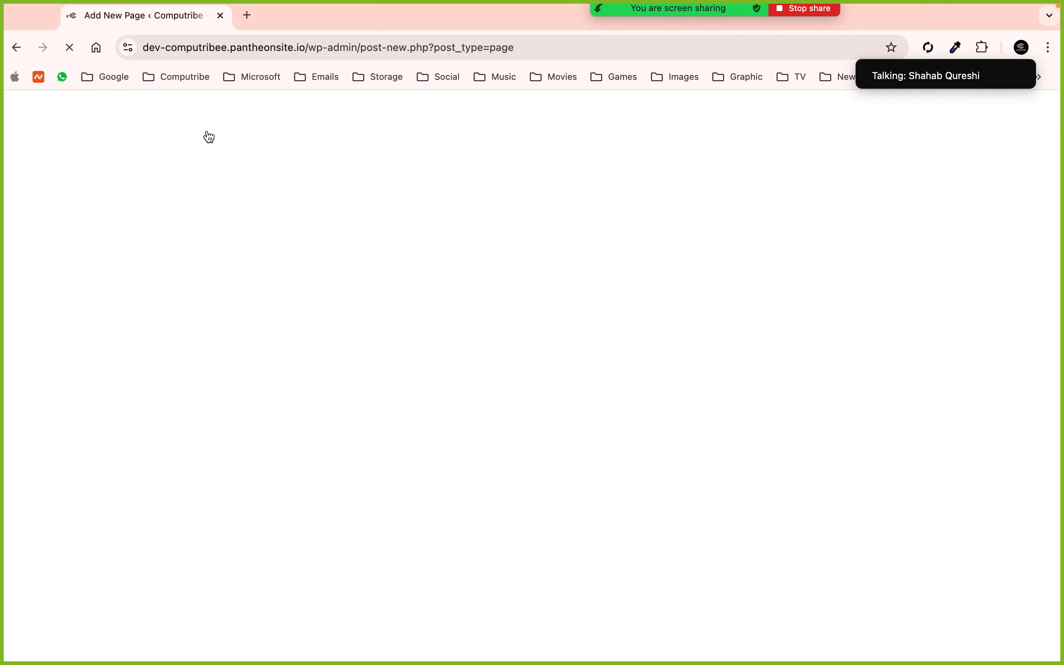
text(Swr\)
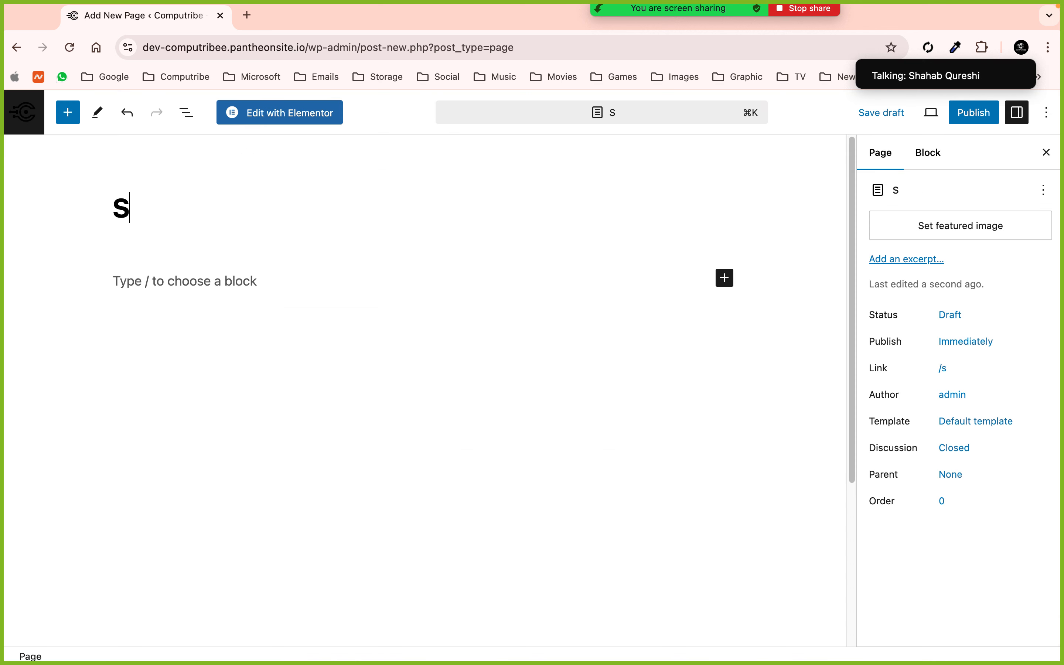
key(BackSpace)
key(BackSpace)
key(BackSpace)
key(BackSpace)
text(Abo)
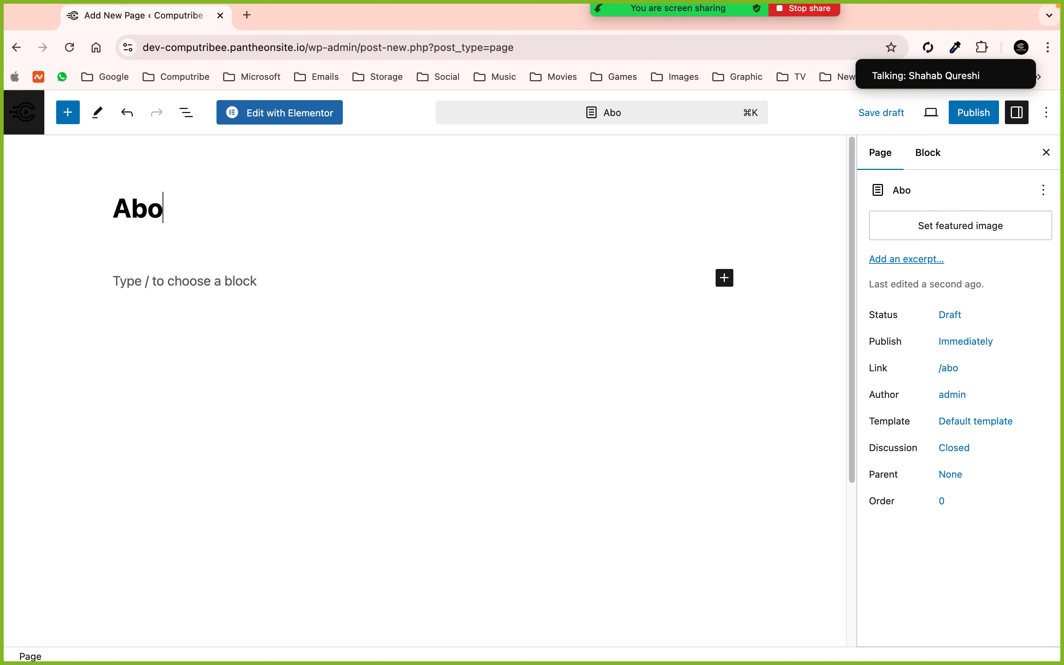
text(ut Us)
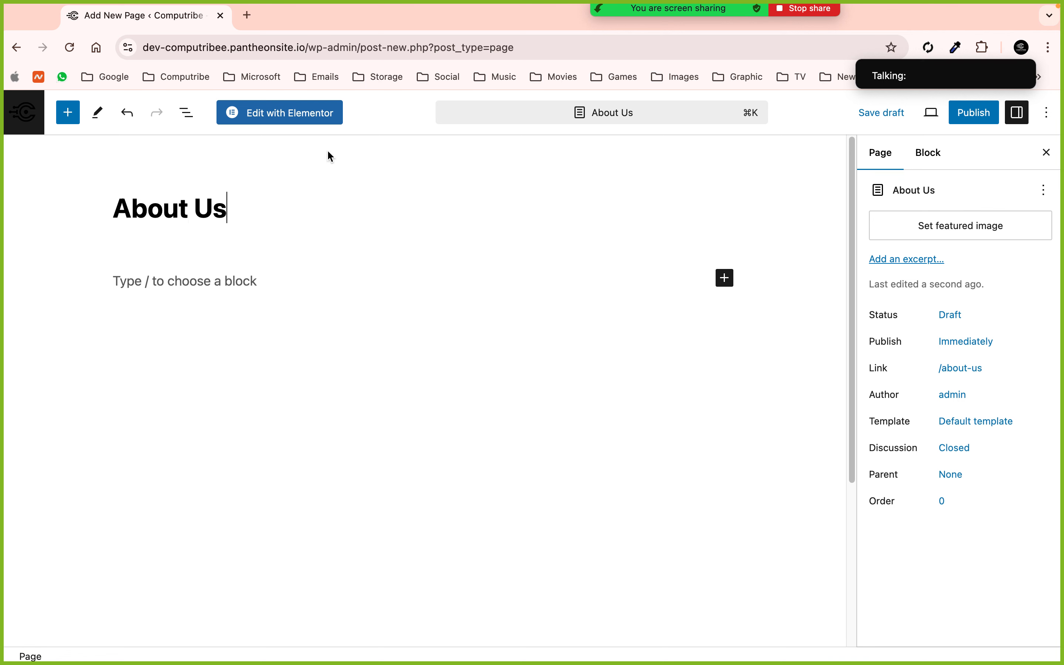
Publish the "About Us" page and open it for editing with Elementor
click(969, 118)
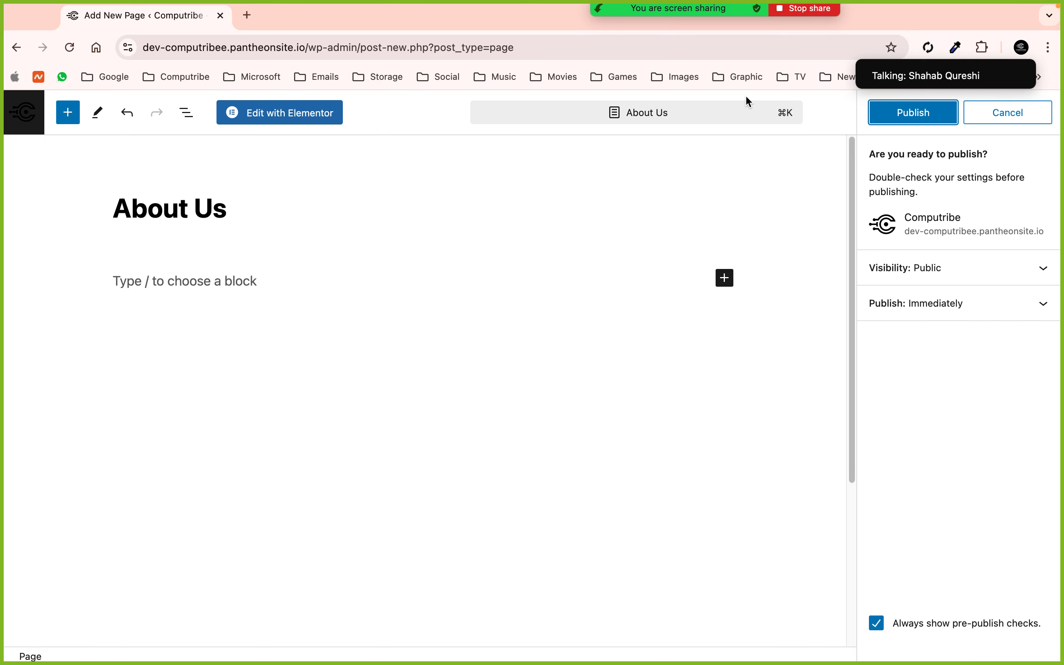
click(886, 112)
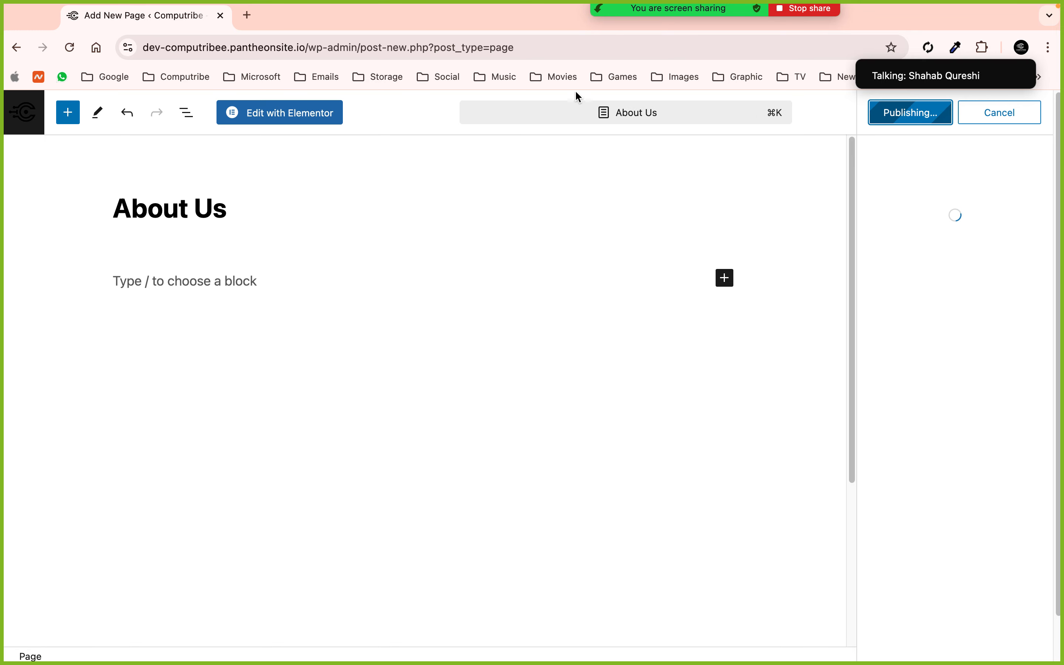
click(271, 113)
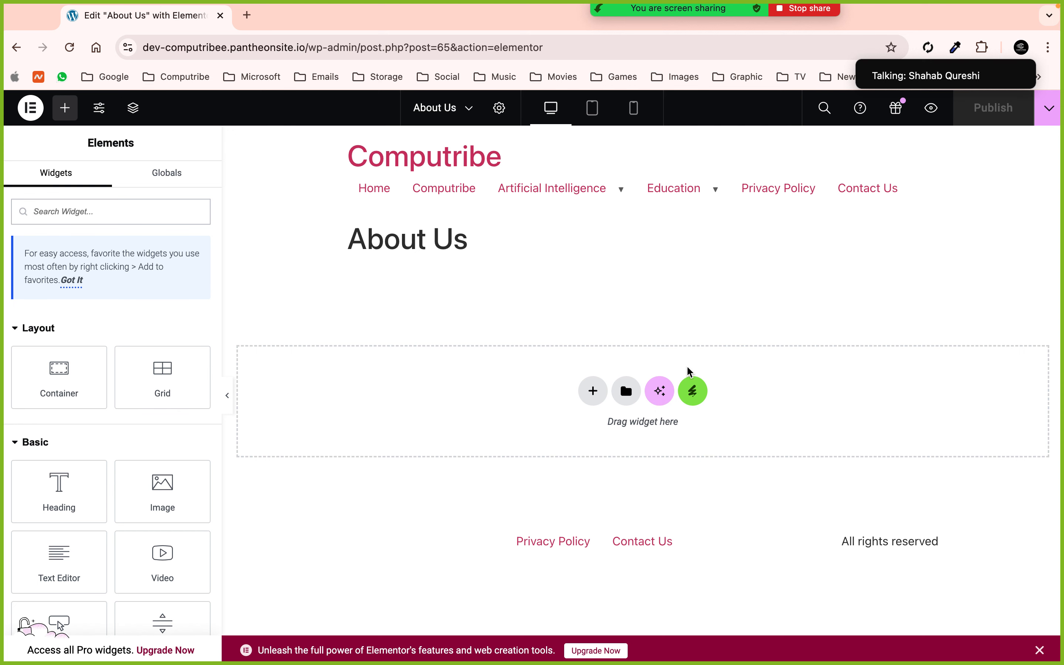
Open the Envato Elements template library and browse the first page of free template kits
click(694, 390)
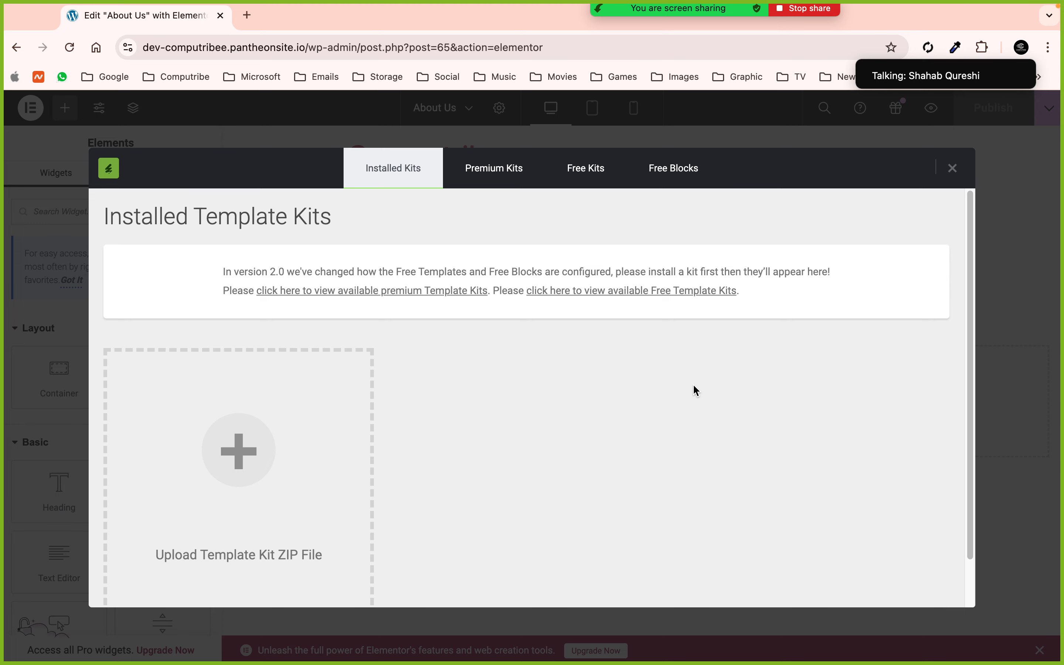
click(501, 183)
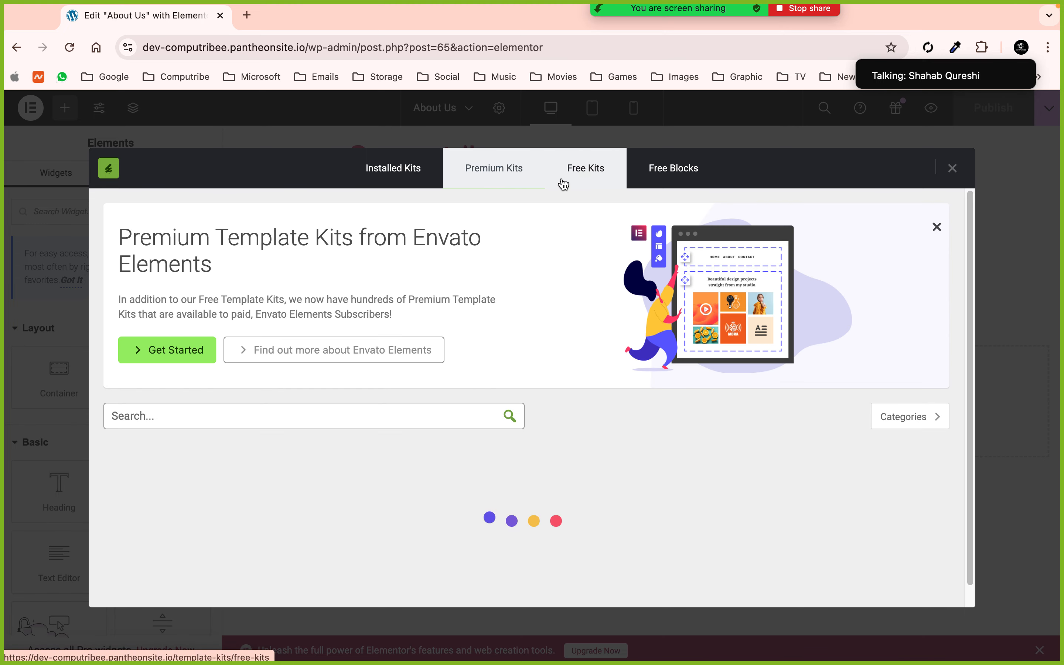
click(574, 178)
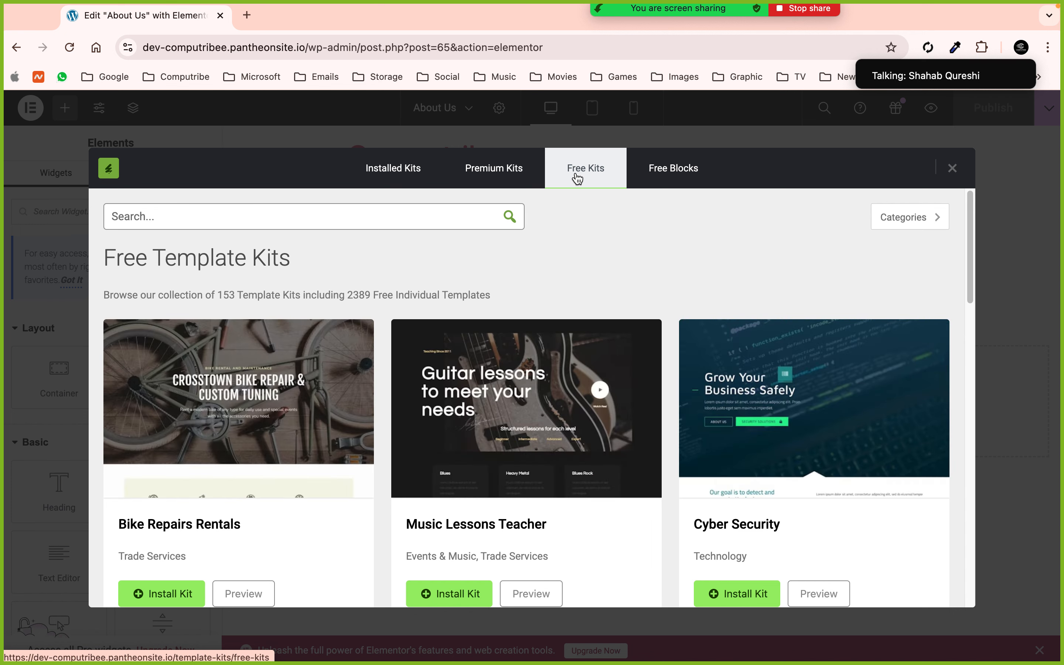
scroll(384, 286, down, 5)
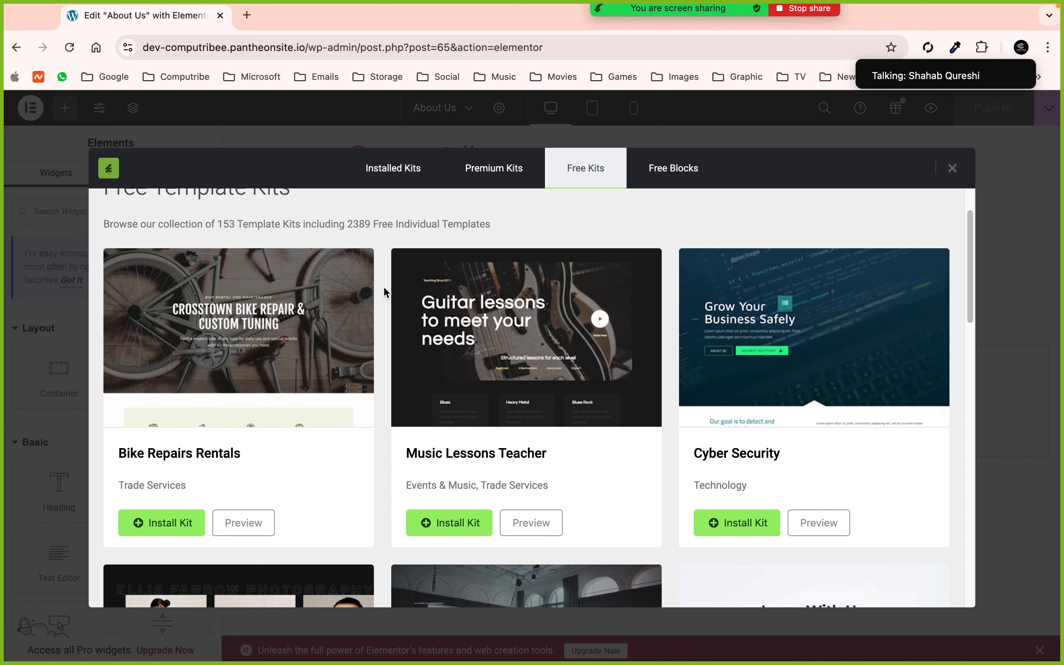
scroll(477, 414, down, 15)
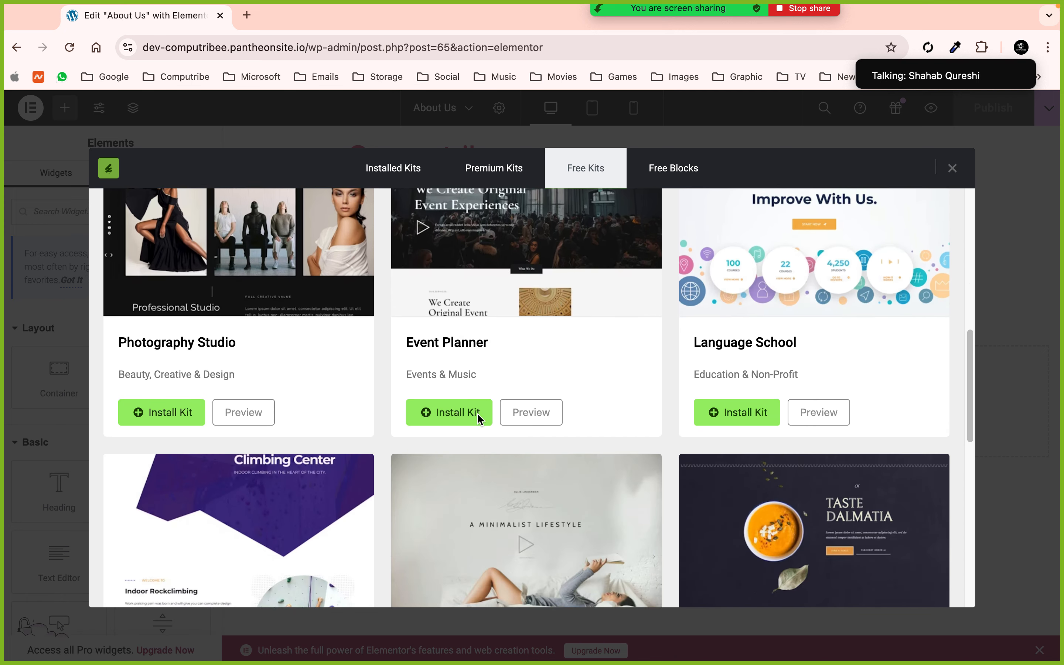
scroll(477, 416, down, 4)
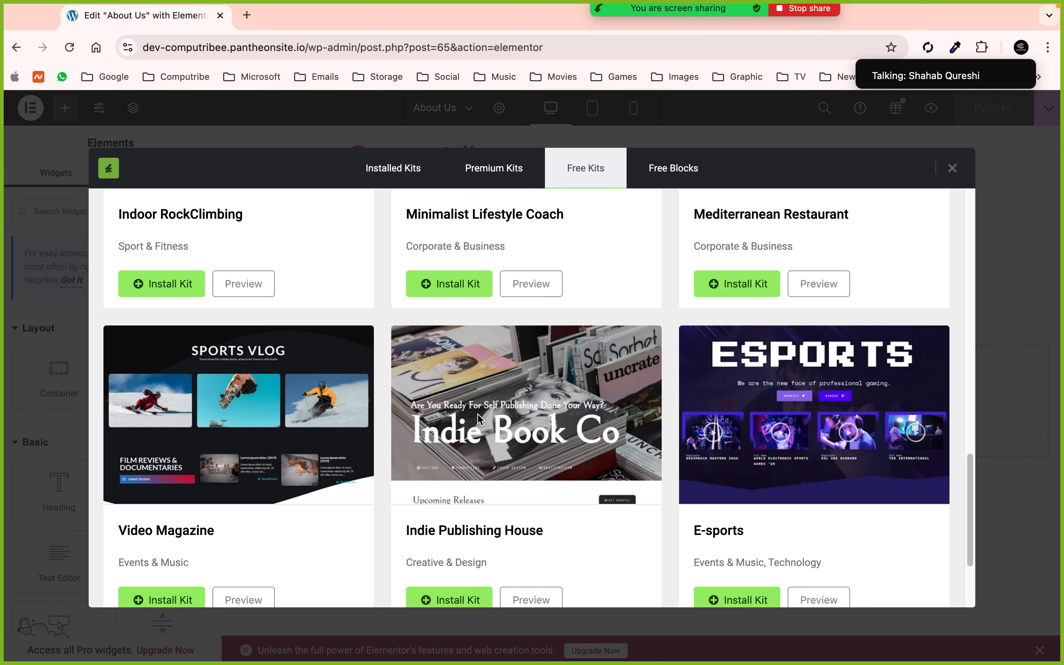
scroll(479, 418, down, 3)
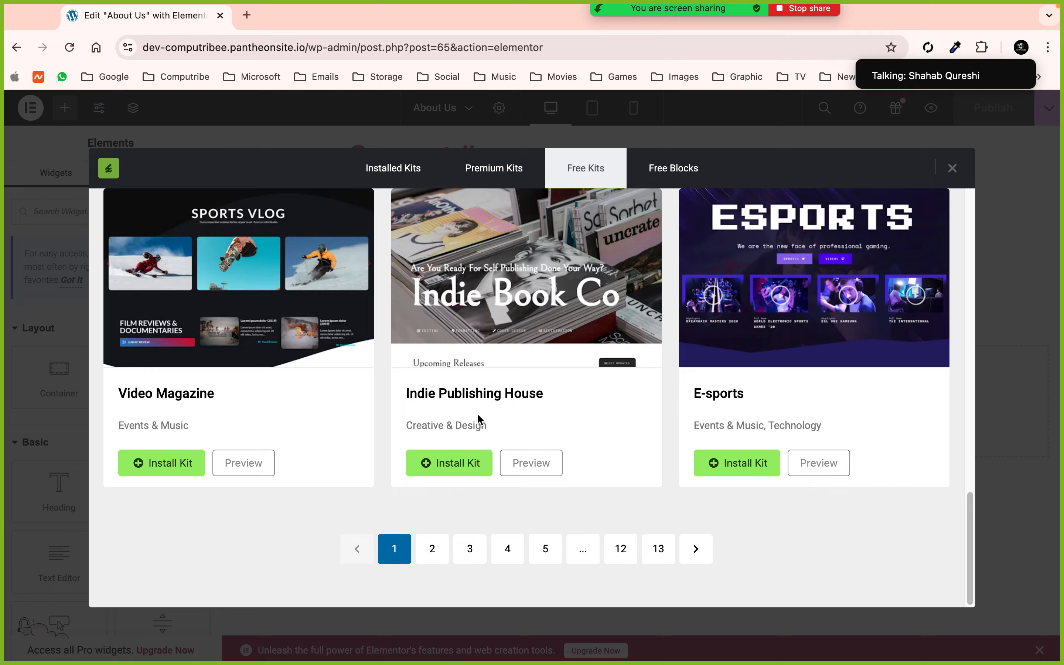
scroll(479, 418, up, 20)
scroll(477, 418, down, 20)
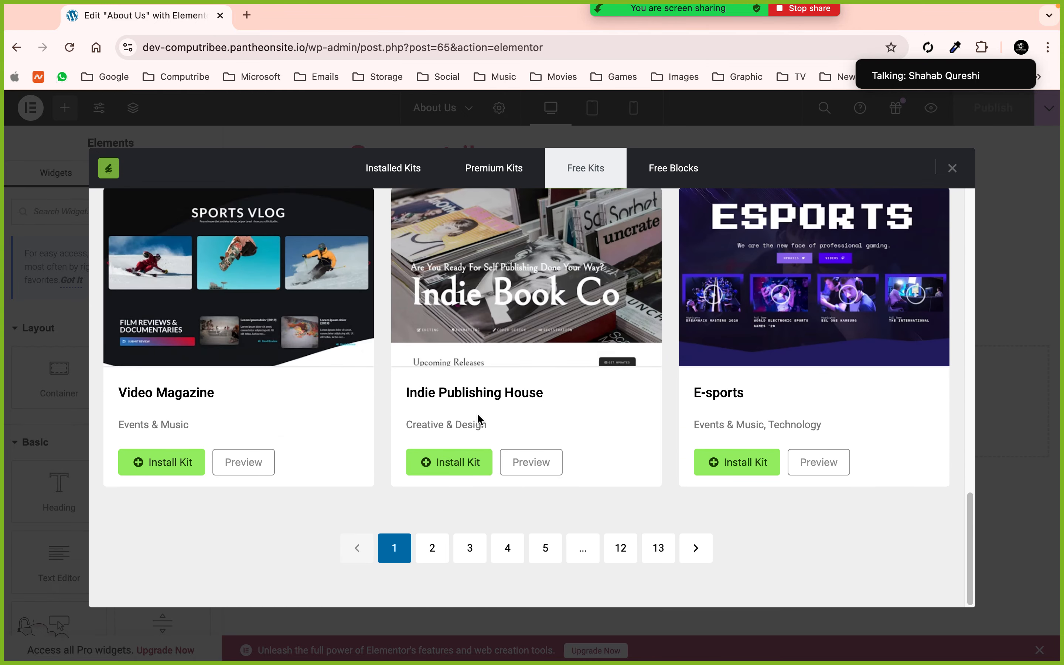
Install the free "BBQ Restaurant" template kit from the second page of kits
click(433, 549)
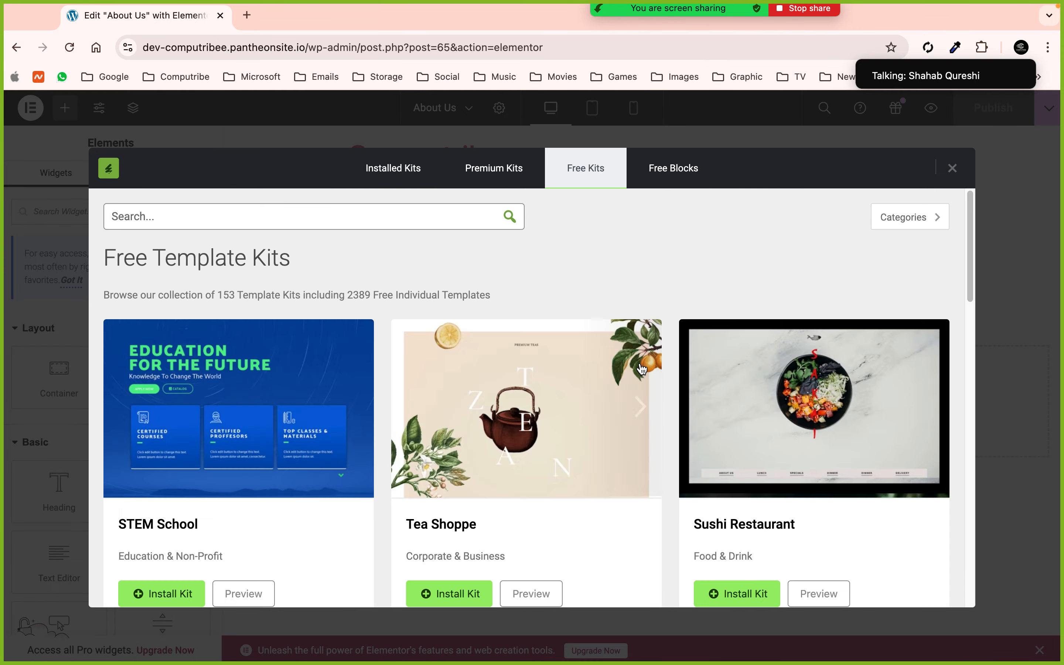
scroll(640, 369, down, 10)
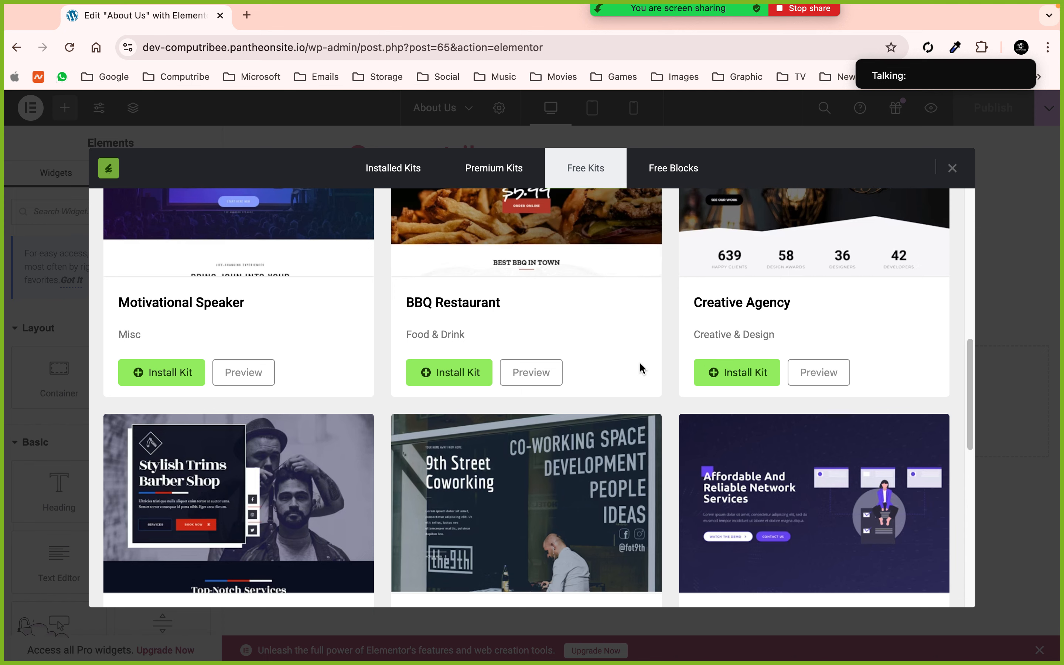
scroll(641, 368, down, 10)
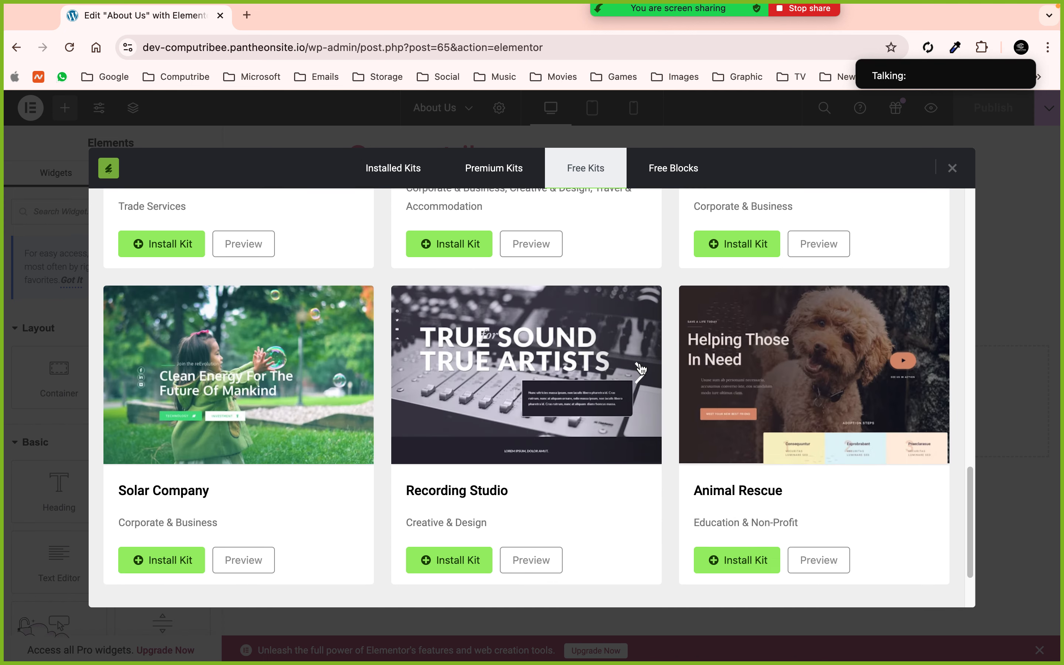
scroll(641, 368, up, 5)
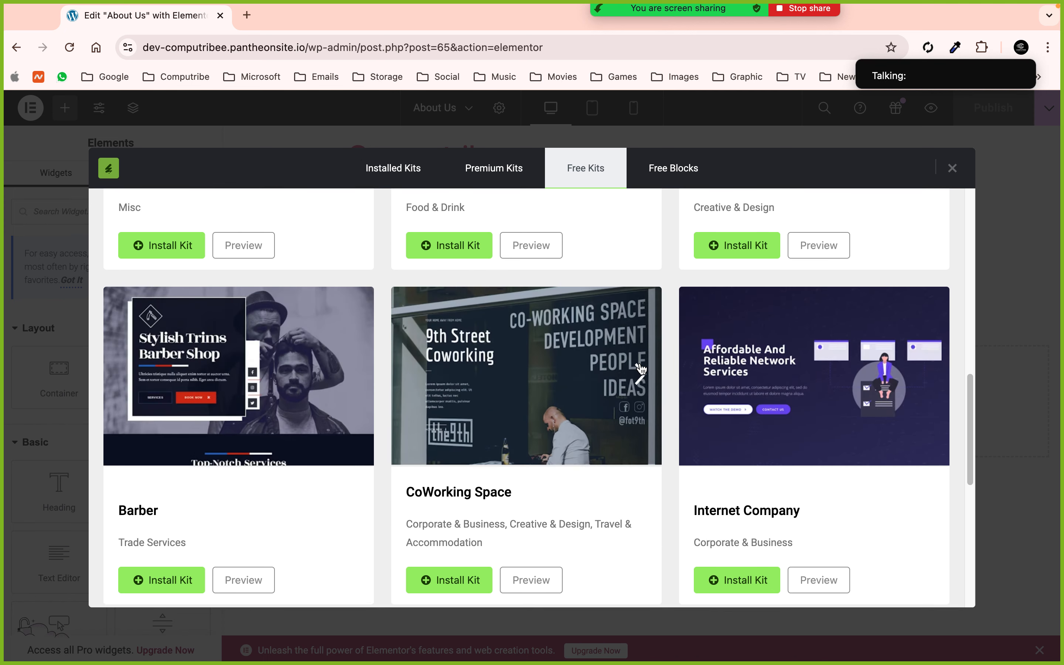
scroll(642, 369, up, 5)
mouse_move(641, 369)
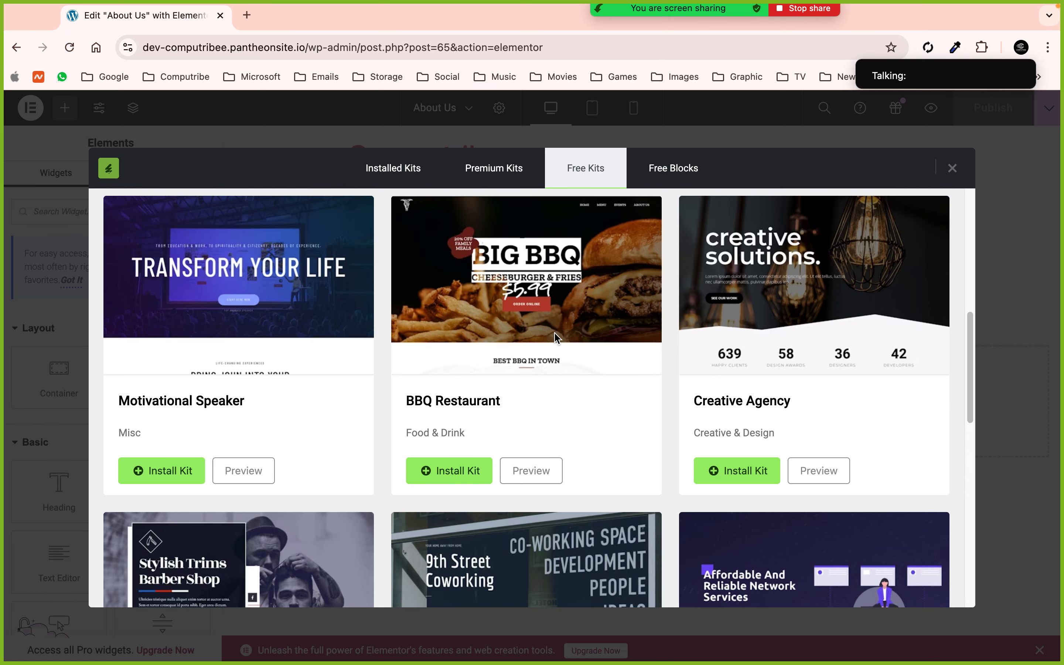
click(450, 474)
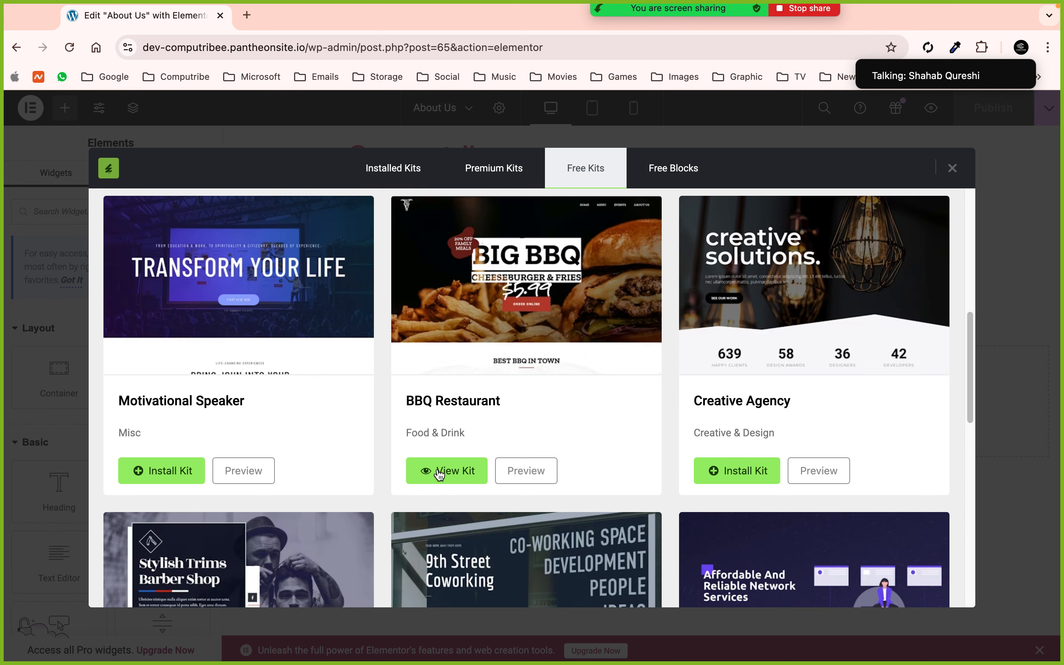
Open the installed BBQ Restaurant kit and examine the page templates it contains
click(414, 172)
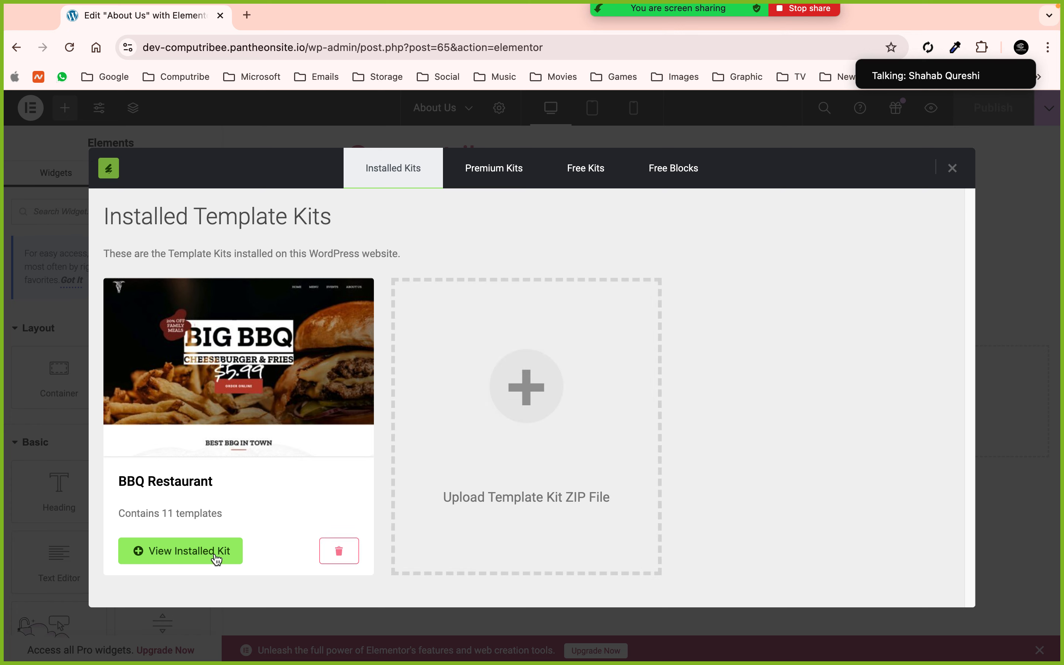
click(199, 533)
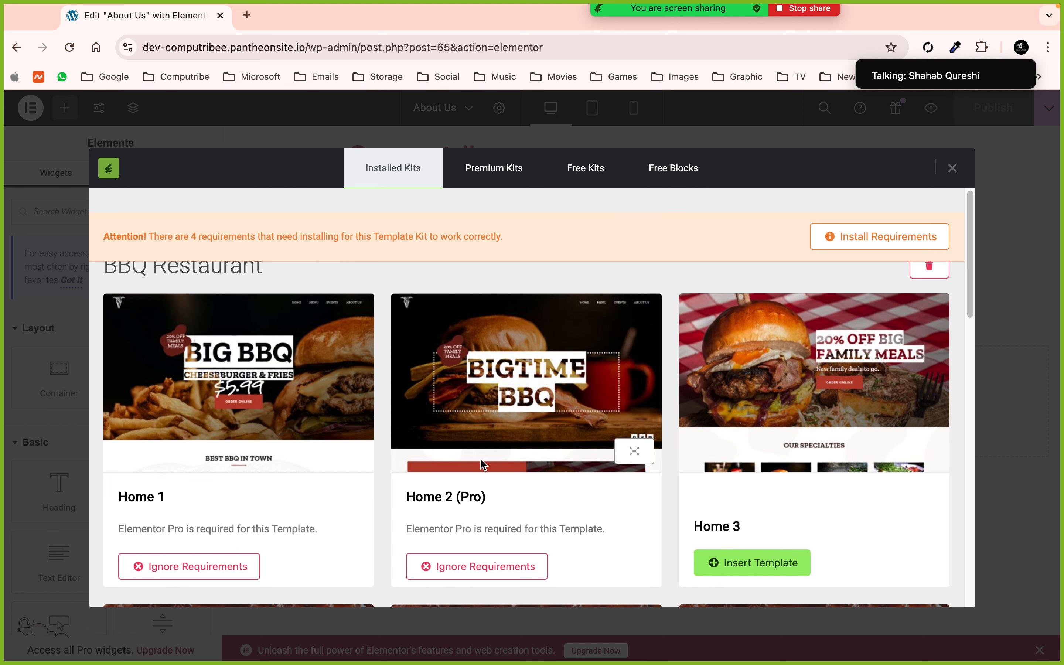
scroll(731, 460, down, 3)
scroll(731, 459, down, 3)
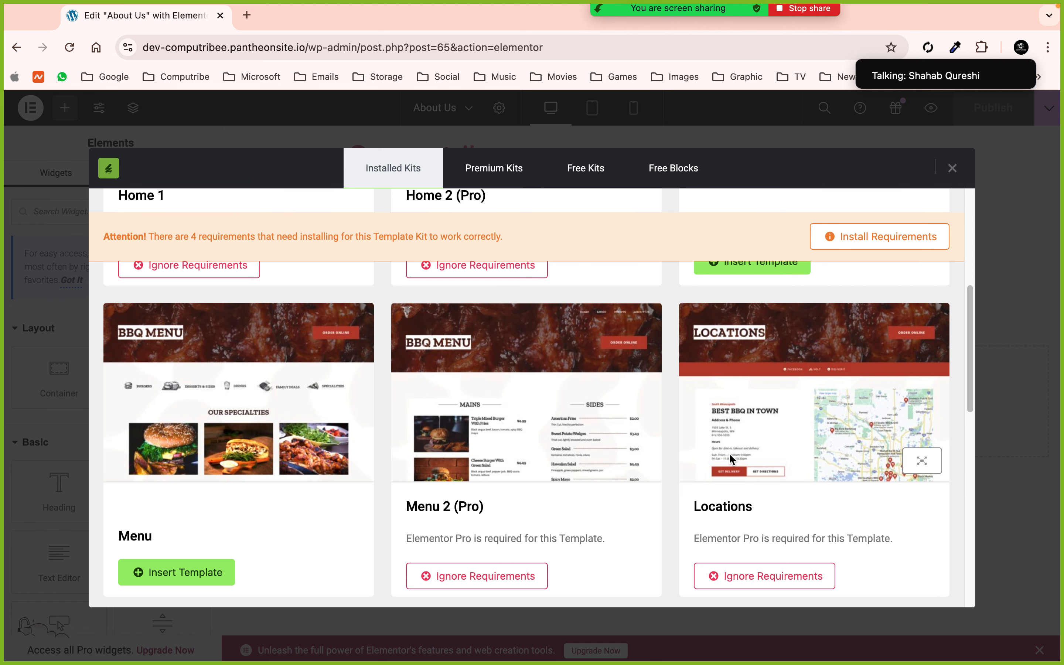
scroll(730, 455, down, 2)
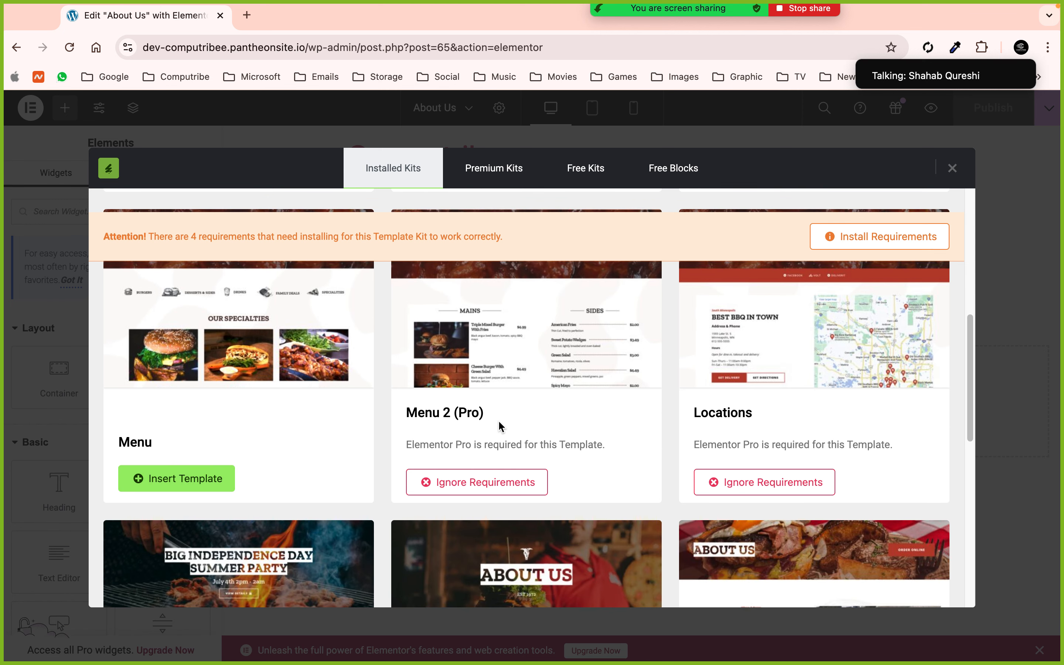
scroll(501, 425, up, 4)
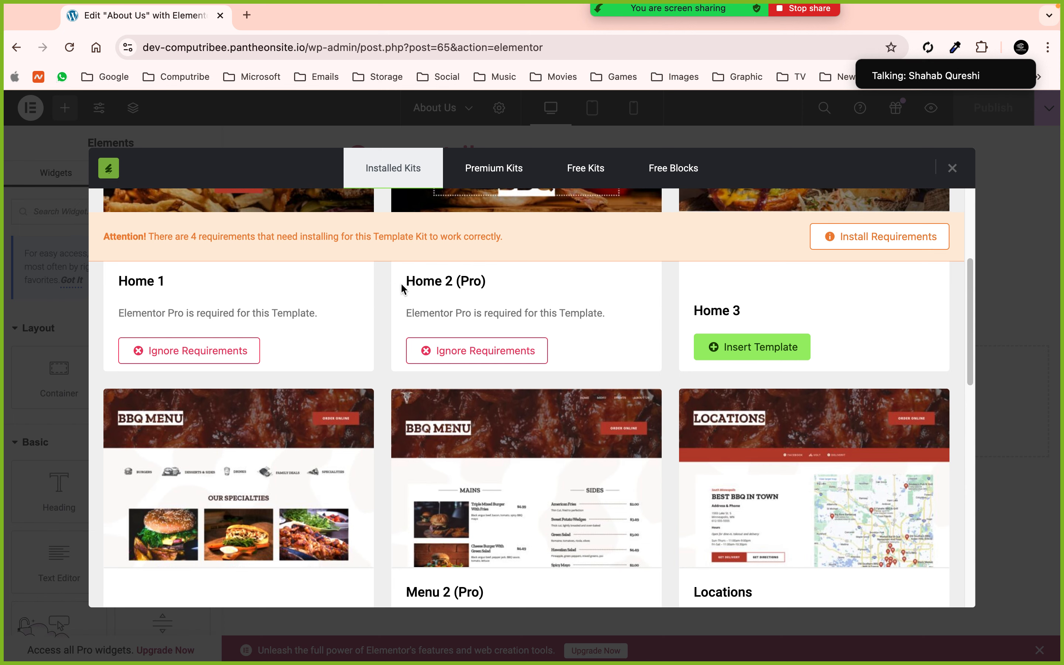
scroll(451, 289, down, 8)
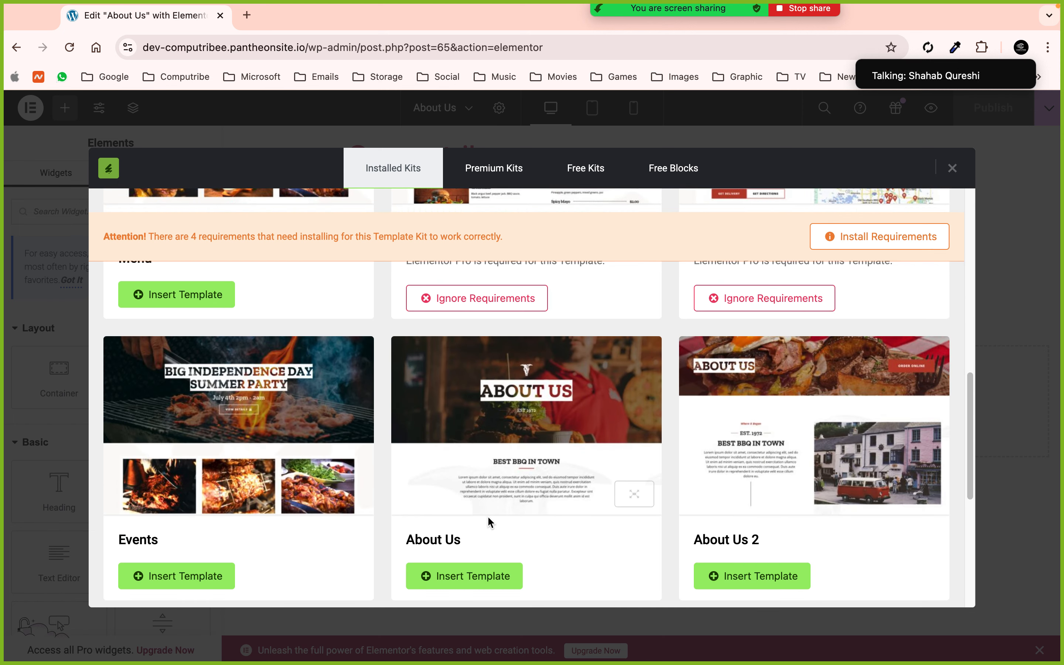
Ignore the Elementor Pro requirement for the kit's "Contact Us (Pro)" template
scroll(714, 519, down, 3)
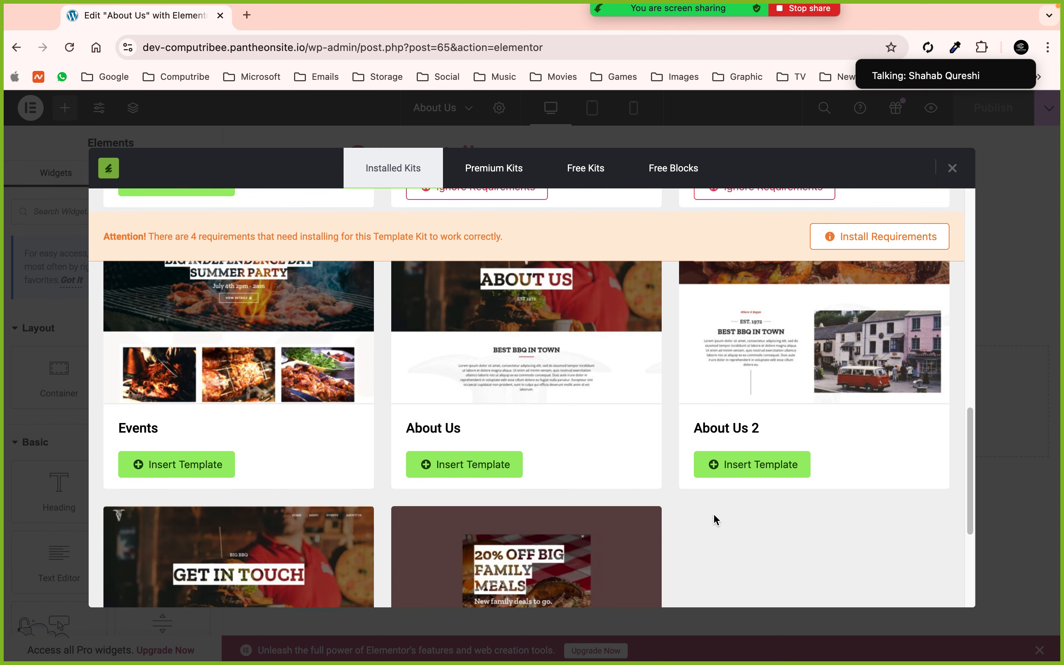
scroll(784, 423, up, 2)
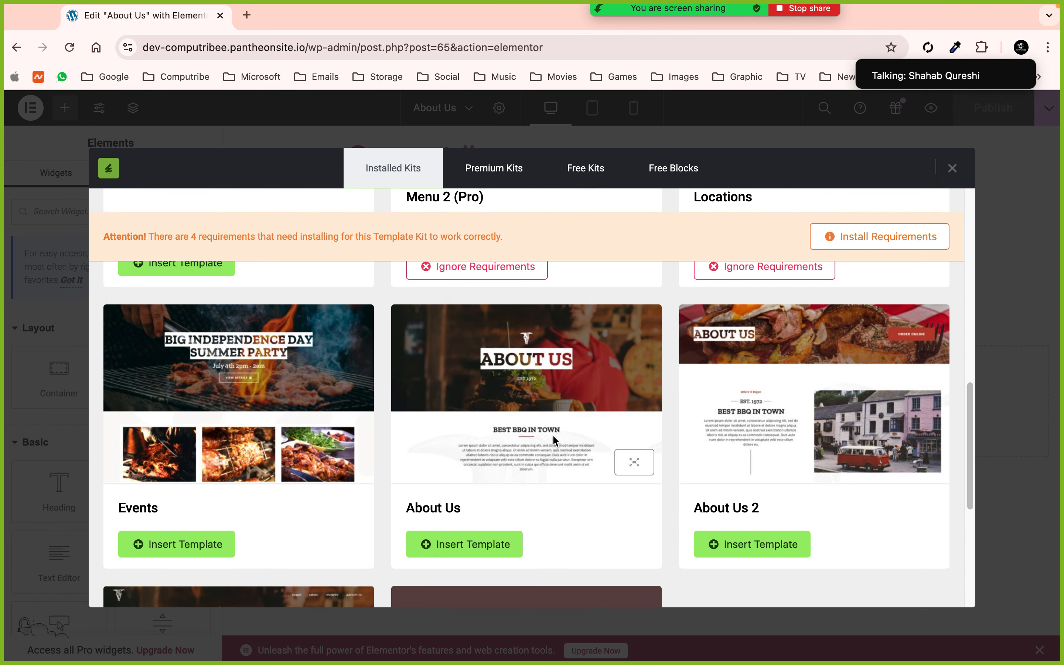
scroll(244, 347, down, 6)
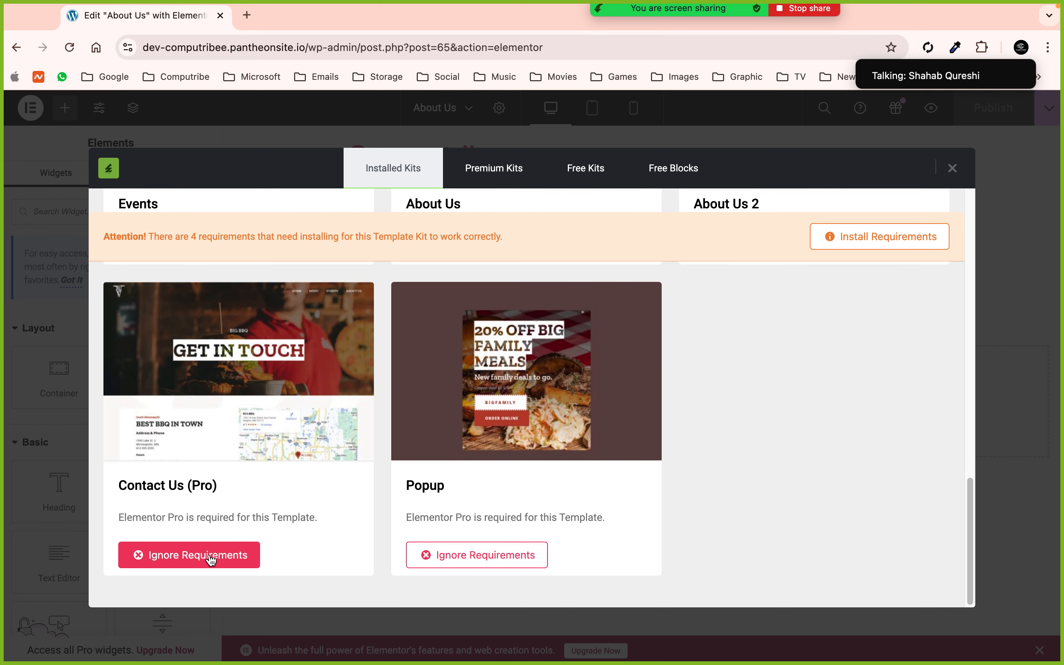
click(210, 557)
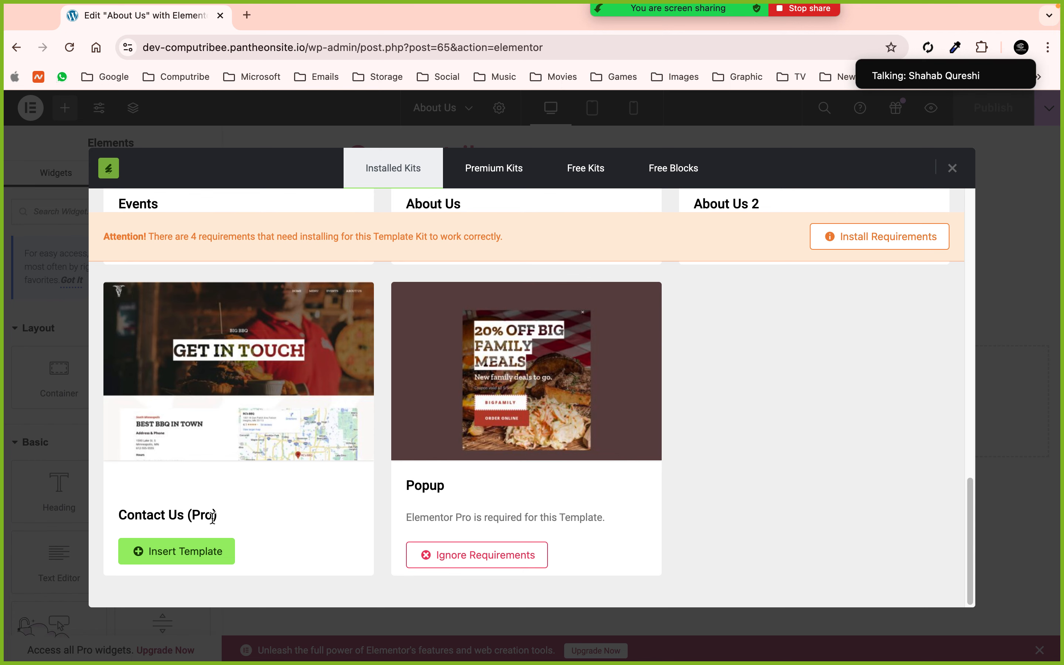
Insert the kit's "About Us" template into the page
scroll(212, 517, up, 7)
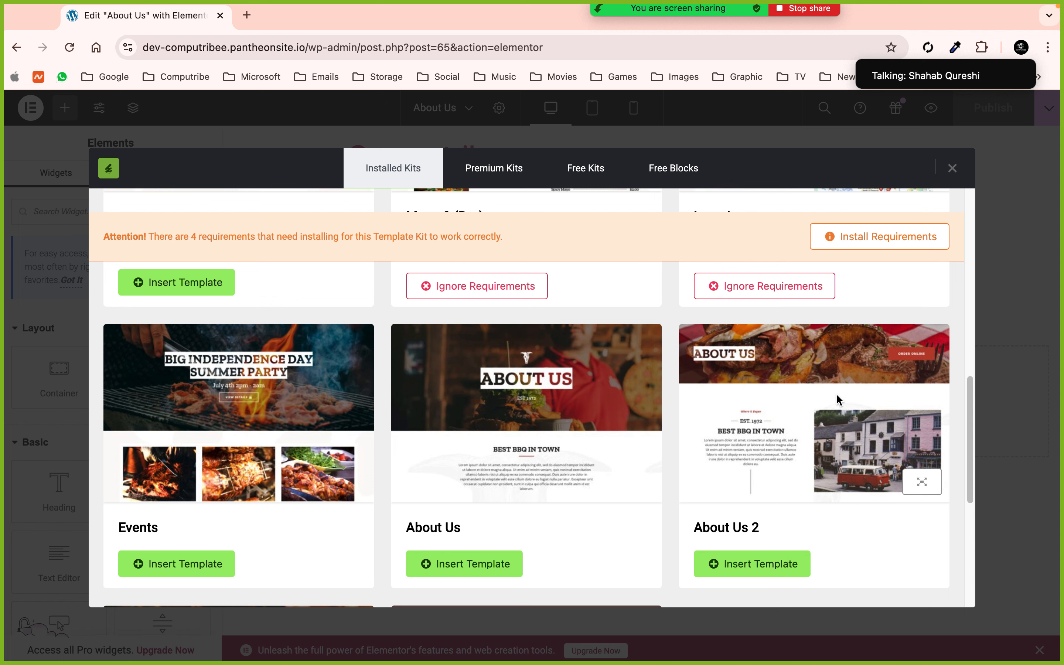
scroll(506, 484, down, 1)
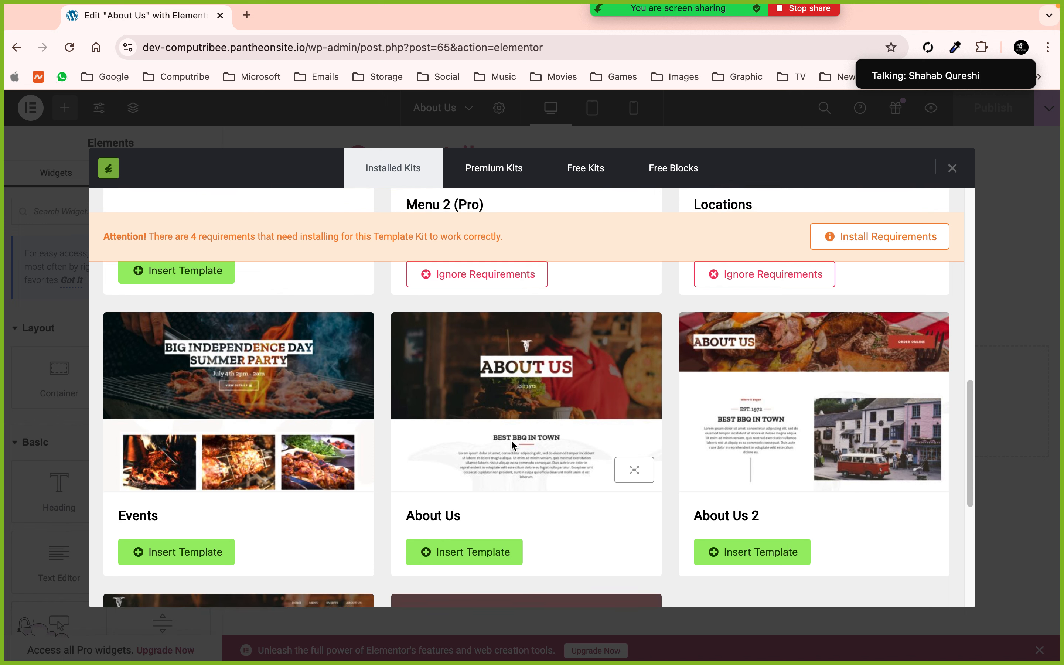
click(460, 536)
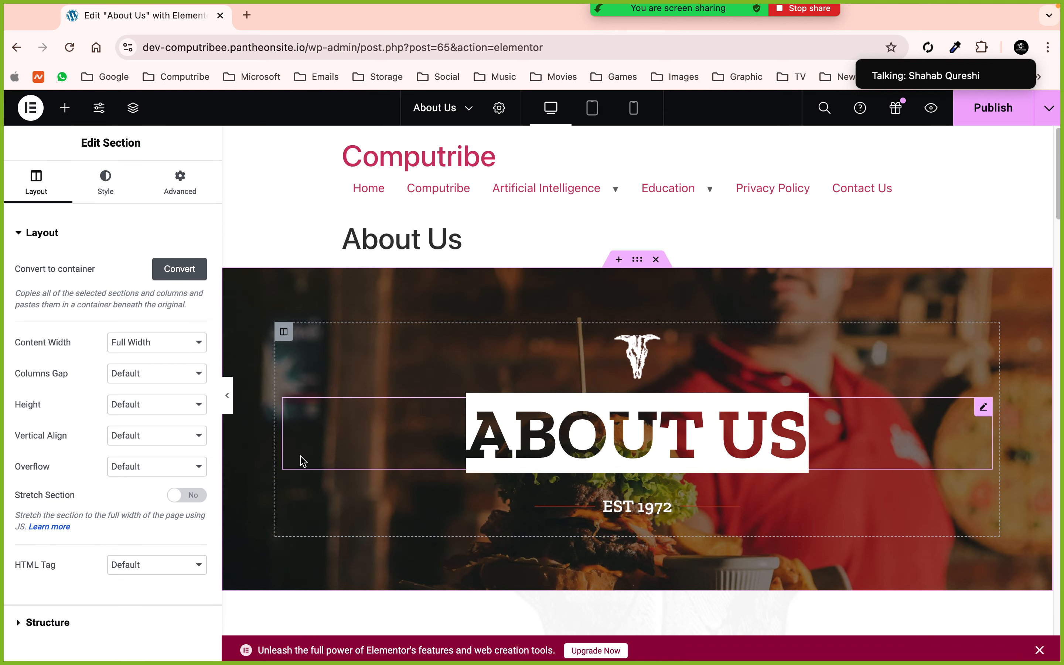
Preview the inserted template at full width with the editing panel hidden, then restore the panel
click(227, 396)
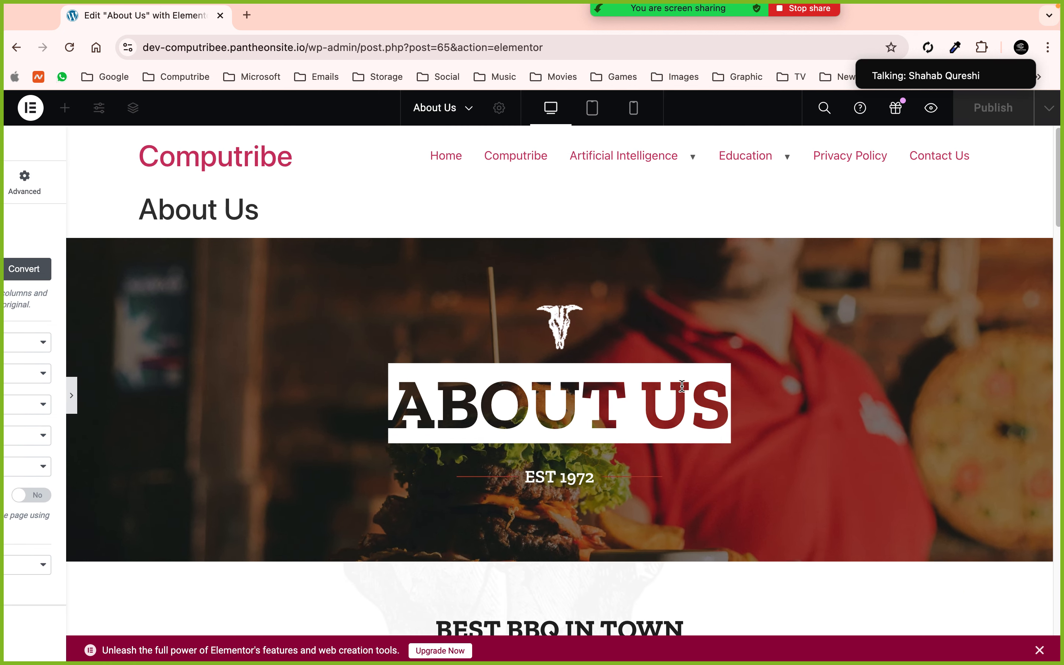
scroll(682, 386, down, 3)
scroll(682, 386, up, 3)
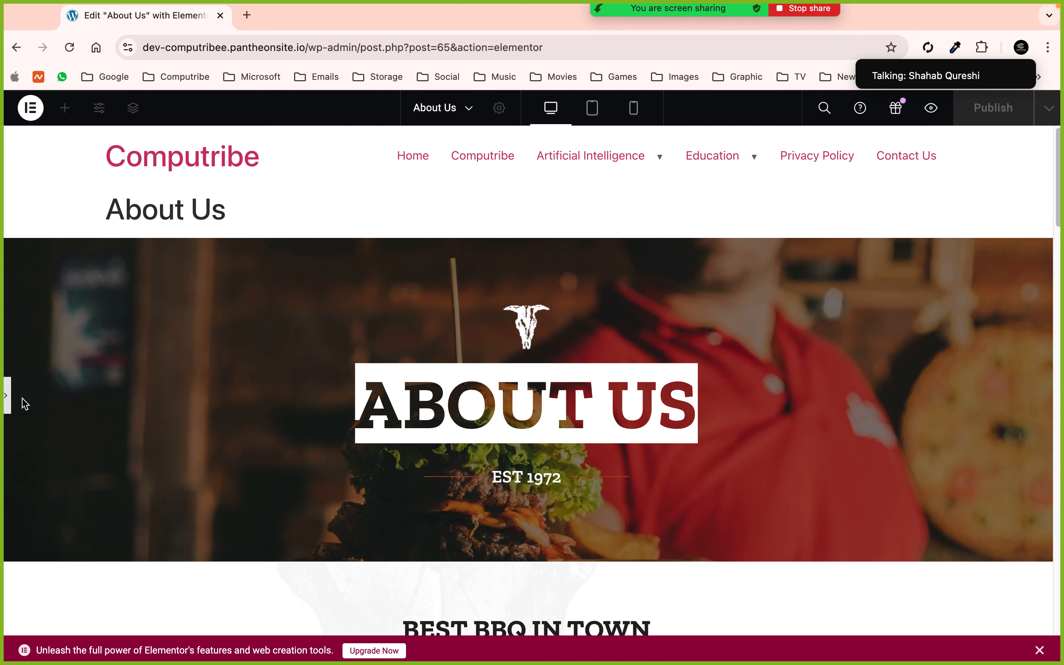
click(10, 400)
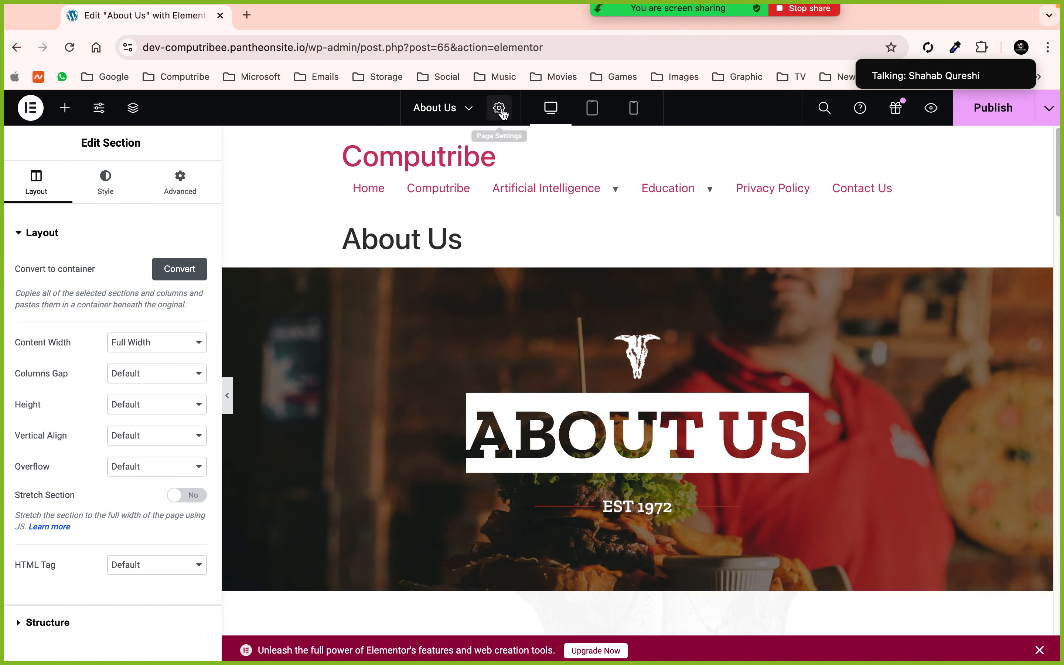
Turn on Hide Title in the About Us page settings
click(499, 108)
scroll(114, 557, down, 2)
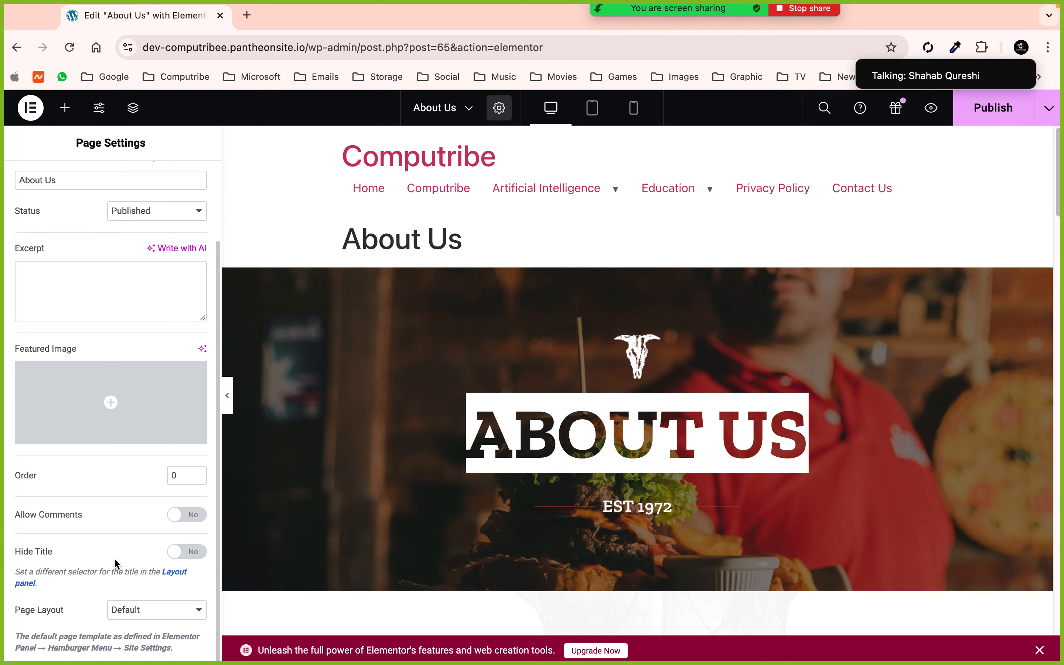
click(185, 555)
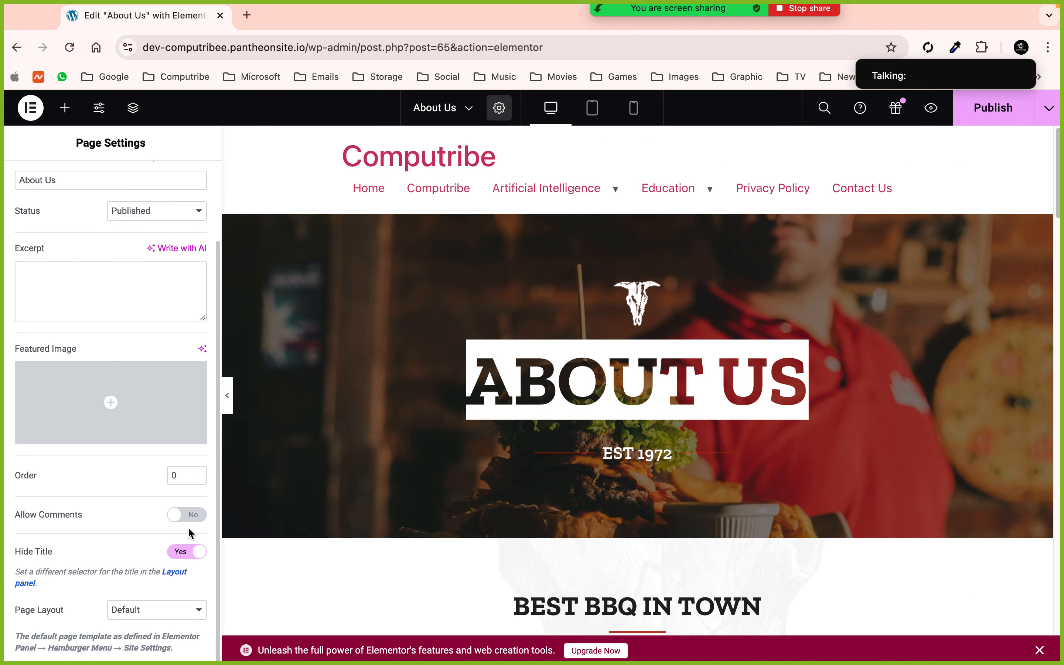
Hide the editing panel and review the page from the hero banner down to the "Where it Began" section
click(227, 395)
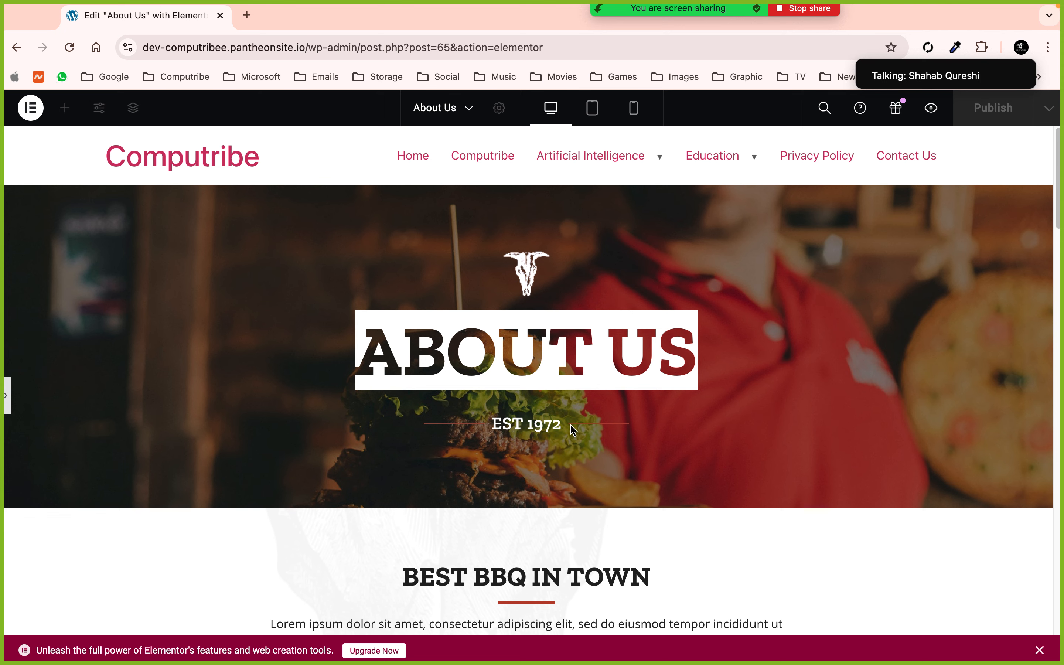
scroll(573, 430, down, 8)
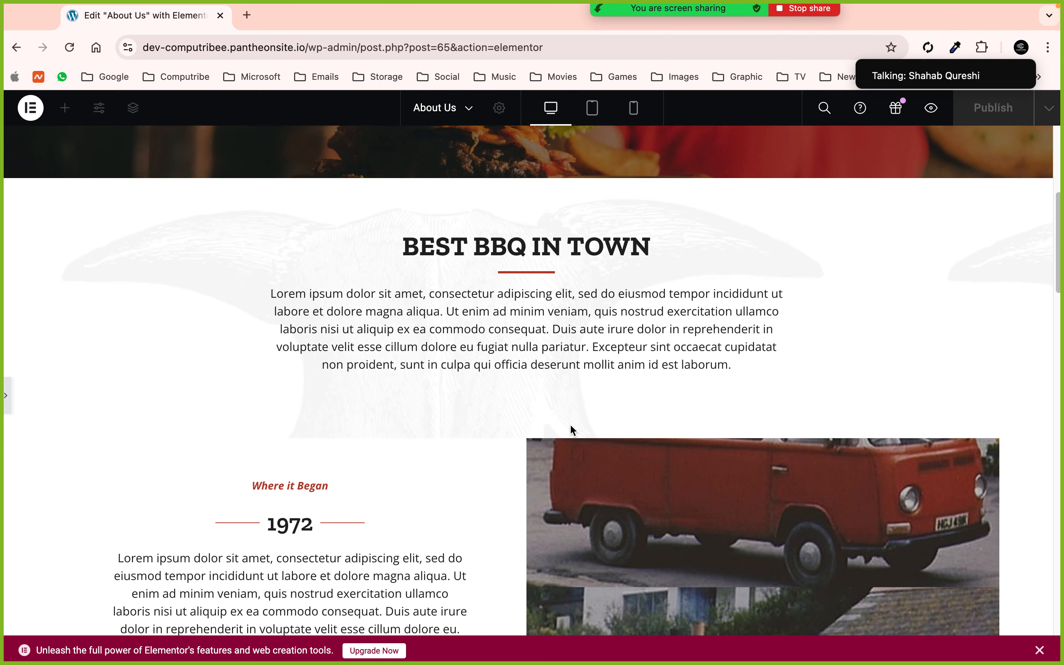
scroll(570, 425, up, 2)
scroll(394, 287, down, 2)
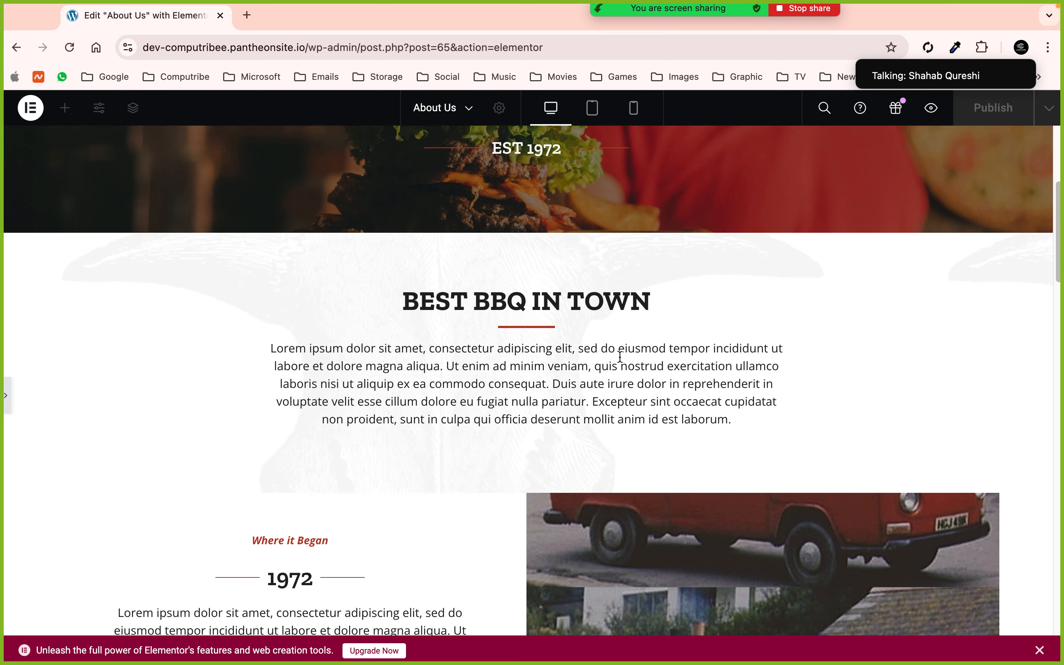
Review the whole page at full width from the hero banner down to the contact section, then restore the editing panel
scroll(620, 357, up, 4)
scroll(620, 356, down, 2)
scroll(620, 357, up, 5)
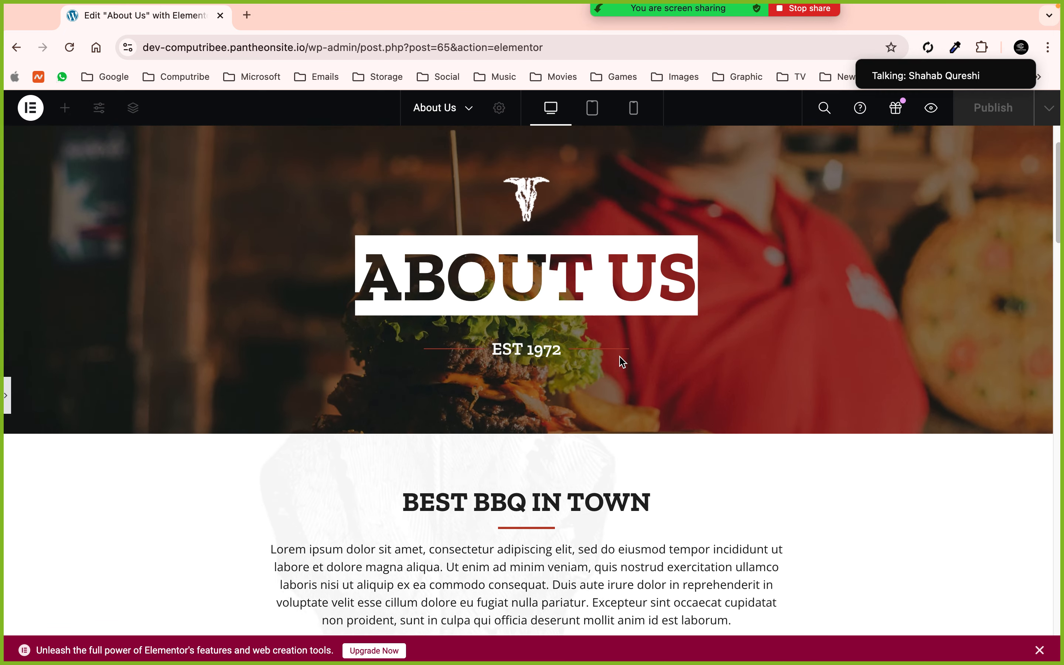
scroll(620, 361, down, 1)
scroll(620, 358, down, 8)
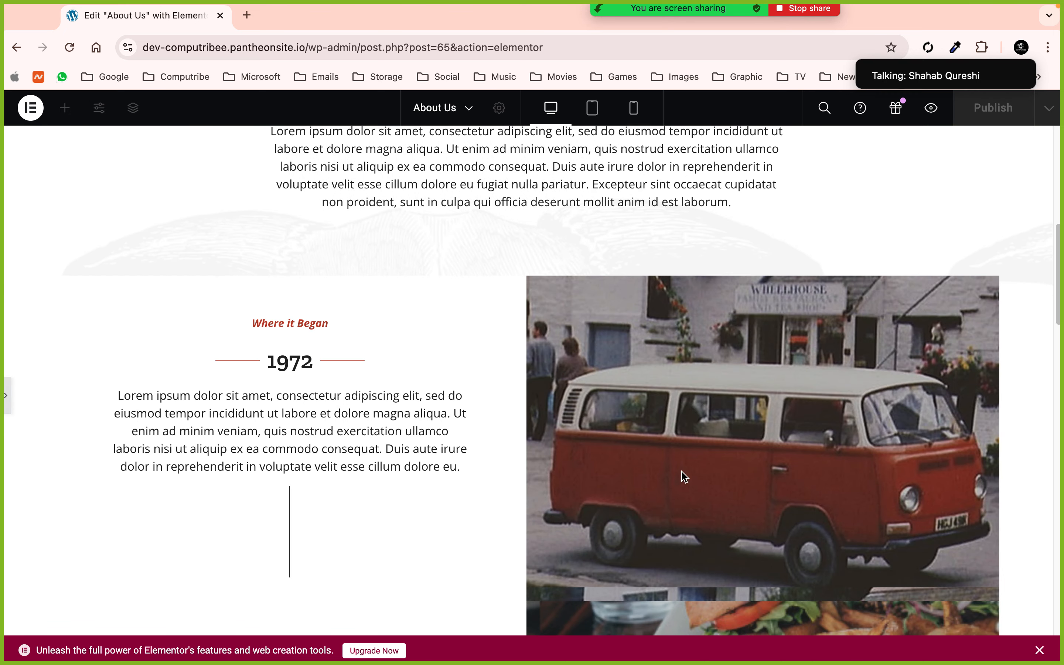
scroll(746, 425, down, 3)
scroll(747, 425, down, 15)
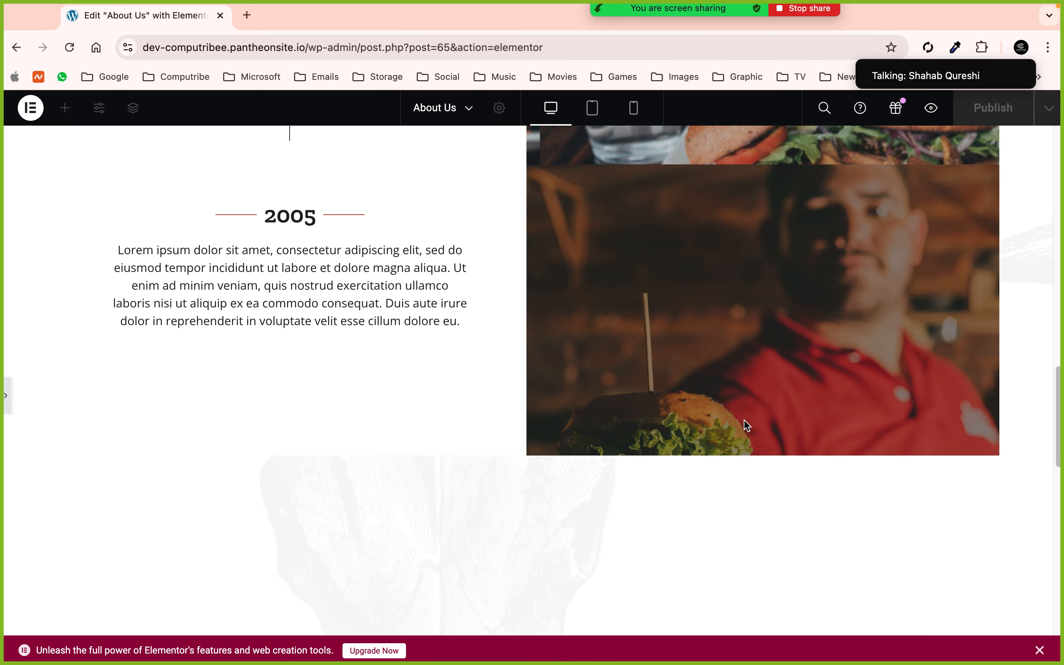
scroll(744, 422, down, 10)
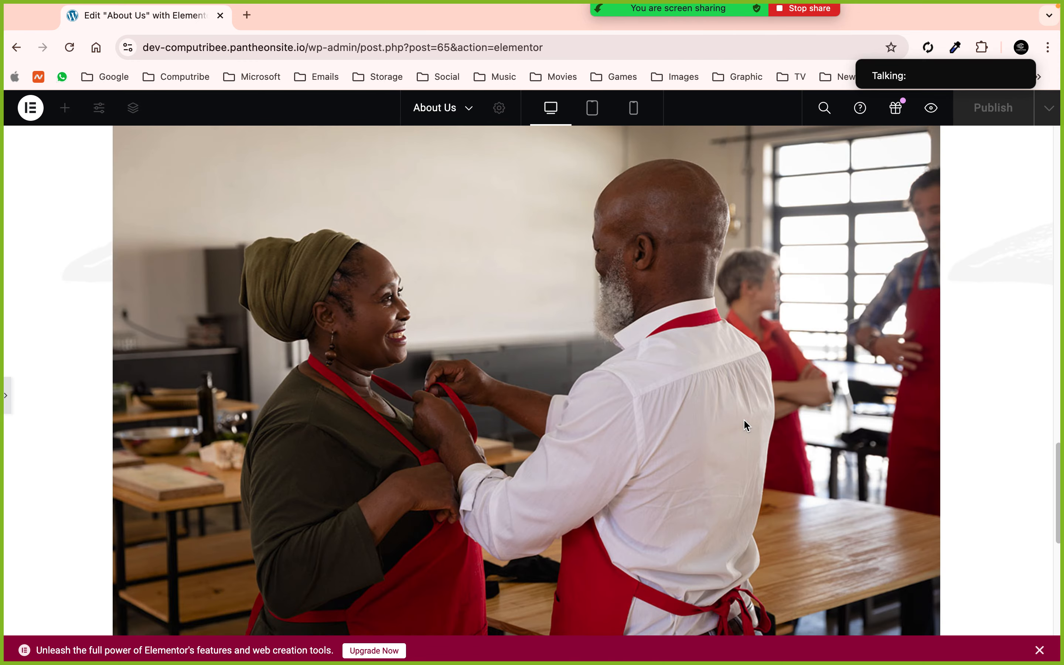
scroll(744, 422, down, 2)
scroll(744, 423, down, 10)
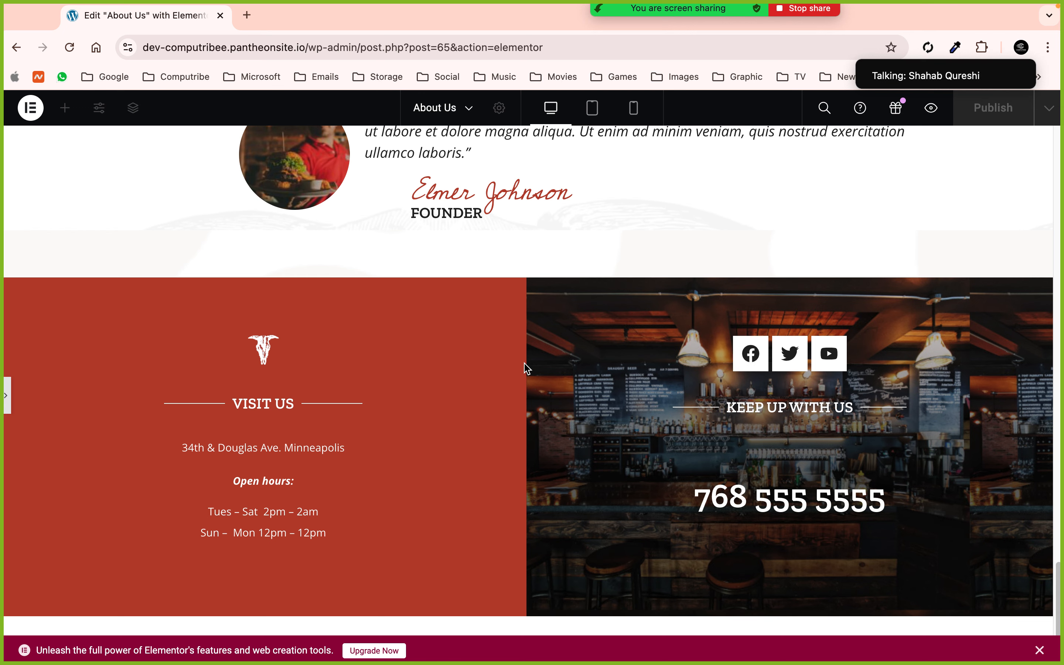
scroll(527, 368, up, 20)
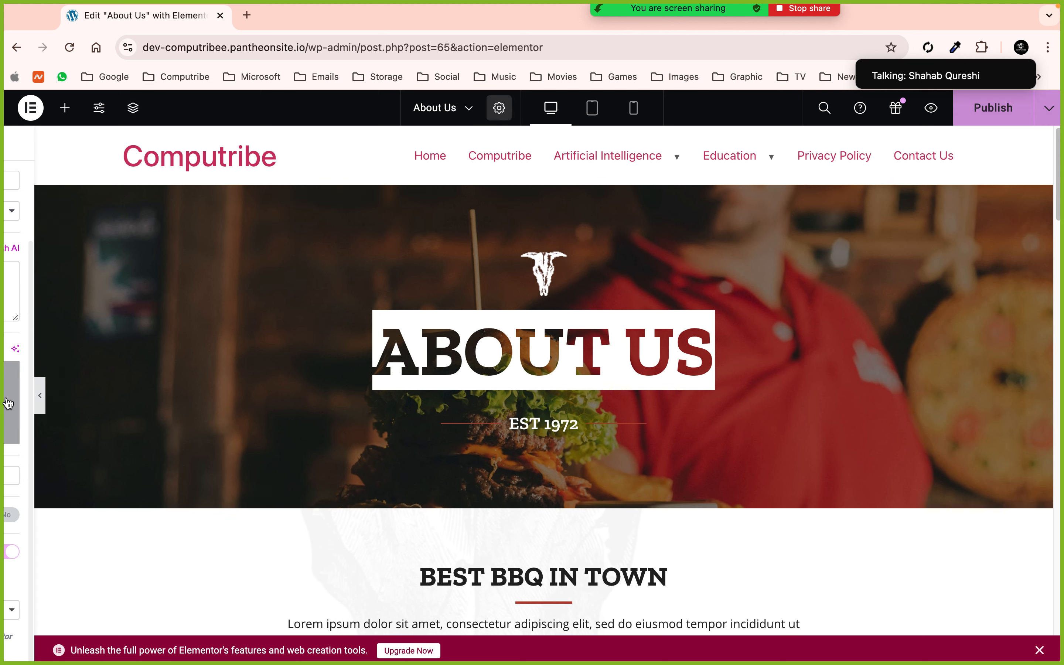
click(7, 396)
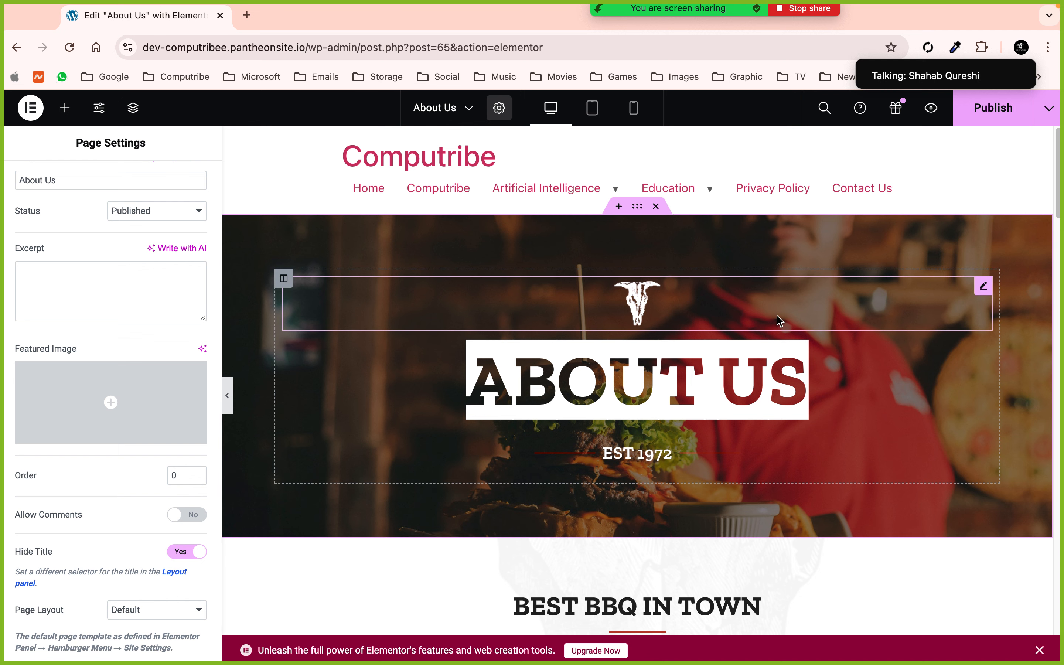
Try to replace the hero banner's skull icon with image-from-rawpixel-id-556344-jpeg.jpg from the media library
click(983, 286)
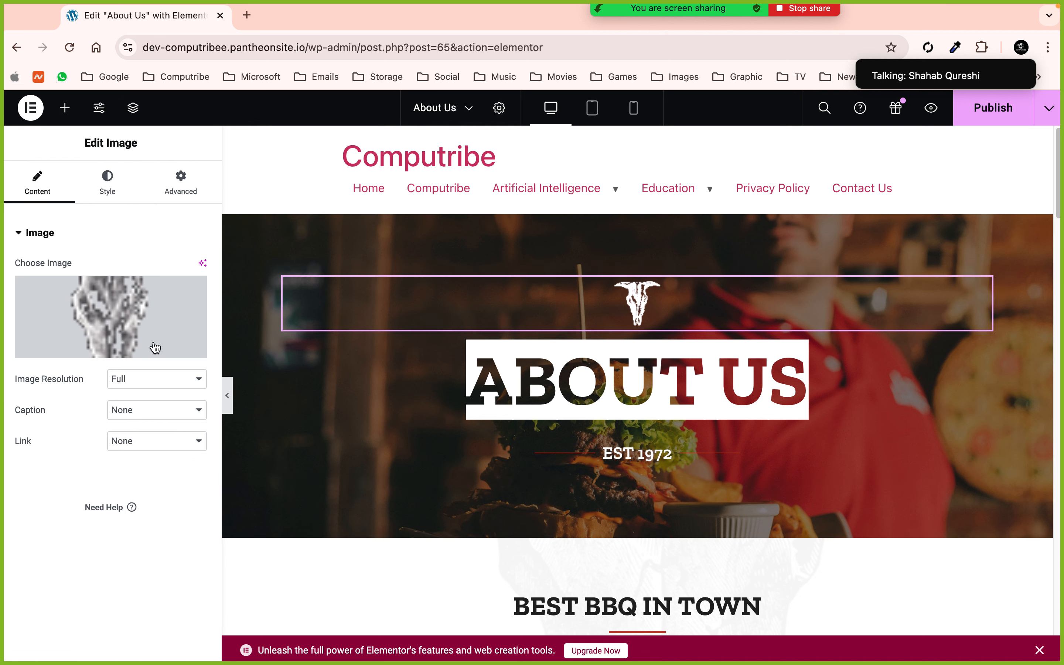
click(105, 348)
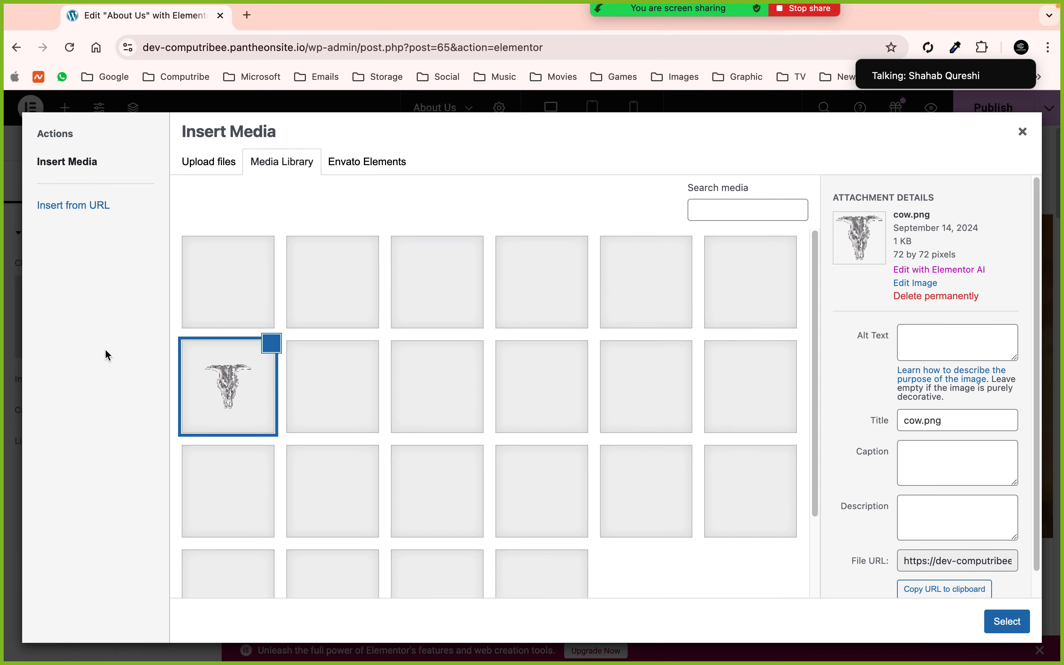
click(758, 306)
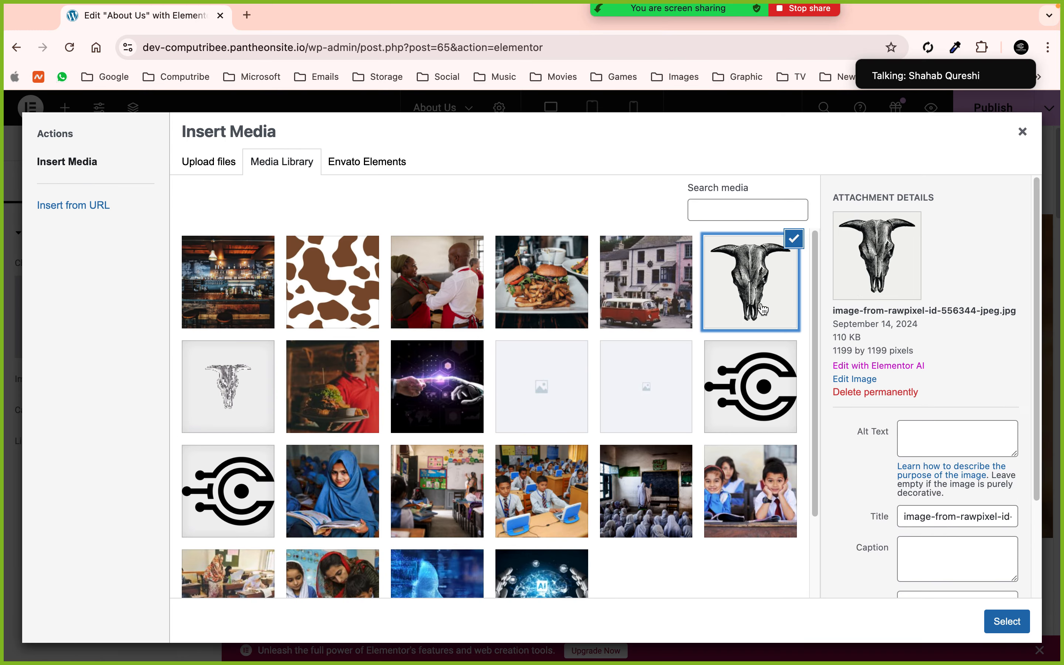
click(1004, 620)
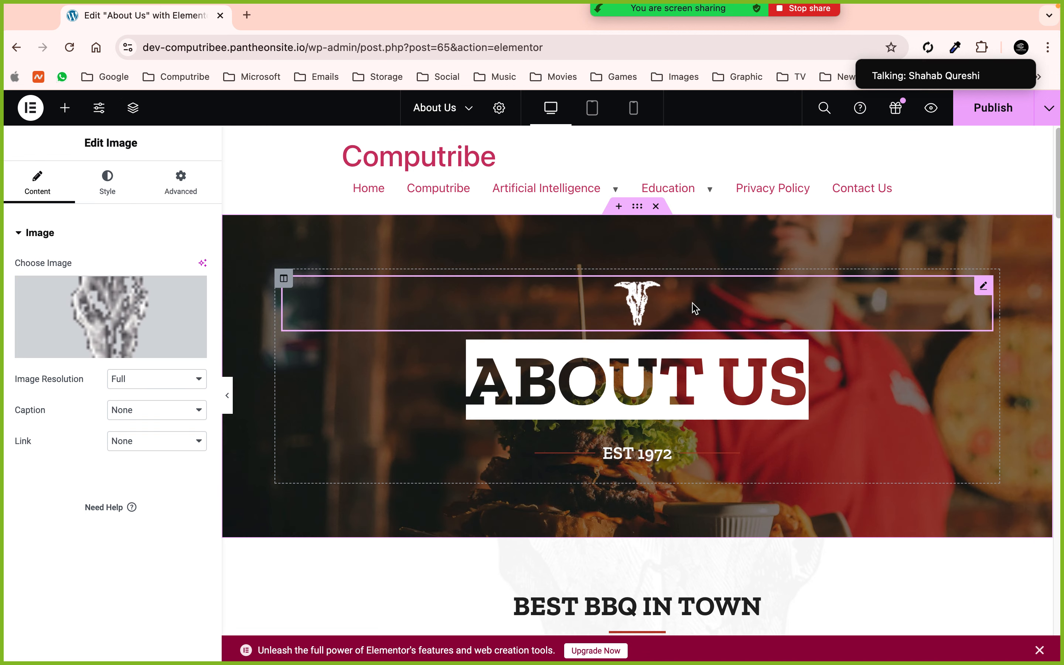
Delete the word "us" from the hero banner's main heading and retype it so the title reads "about us"
click(693, 365)
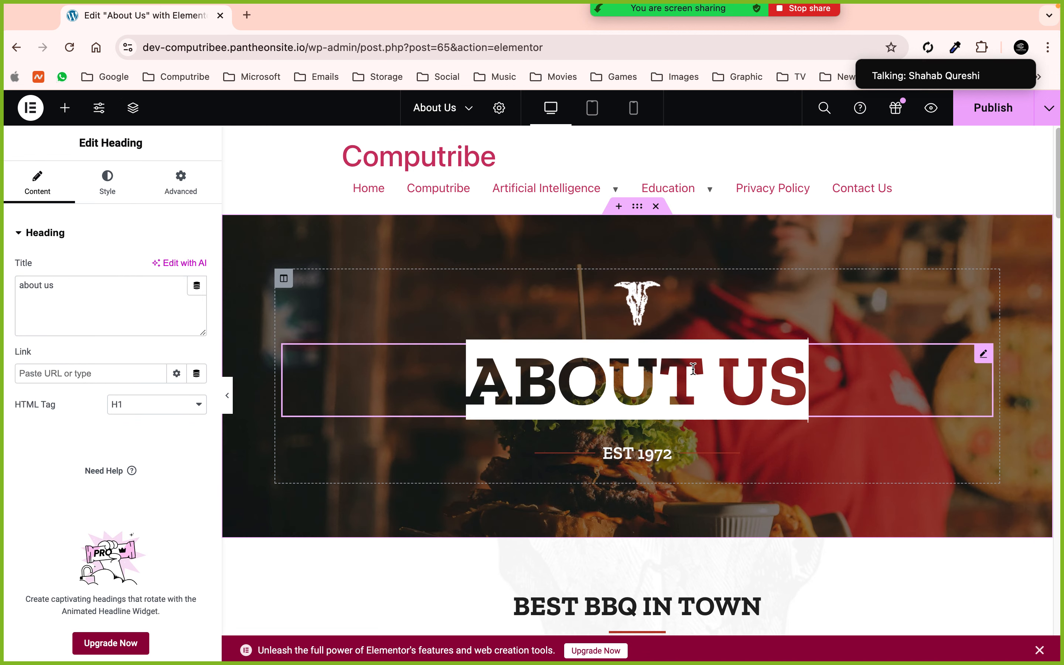
double_click(83, 278)
click(82, 278)
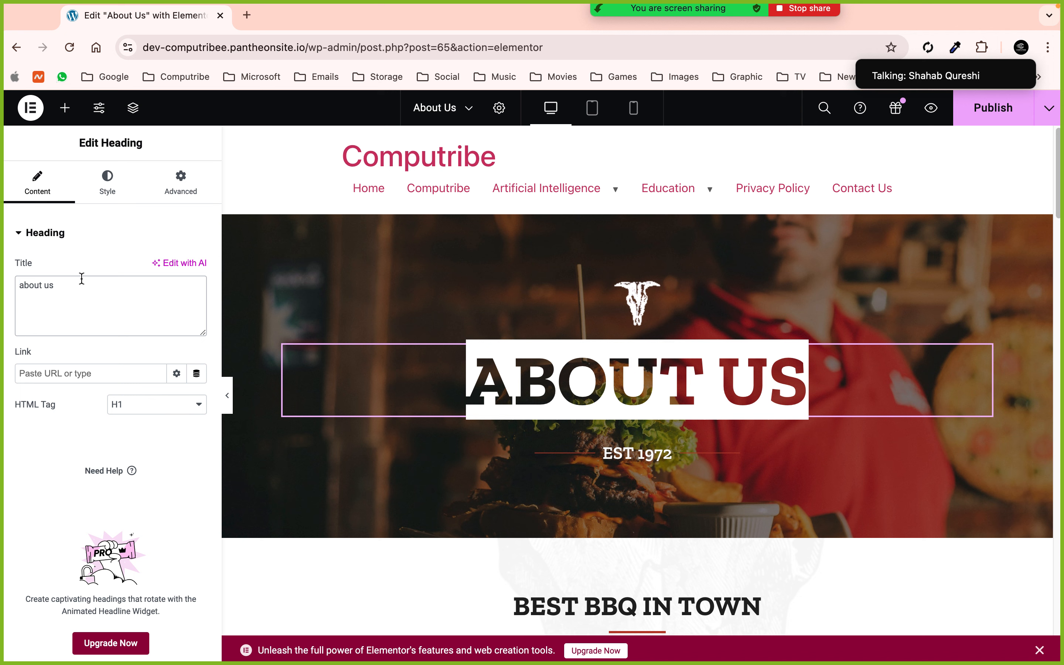
key(BackSpace)
key(BackSpace)
key(BackSpace)
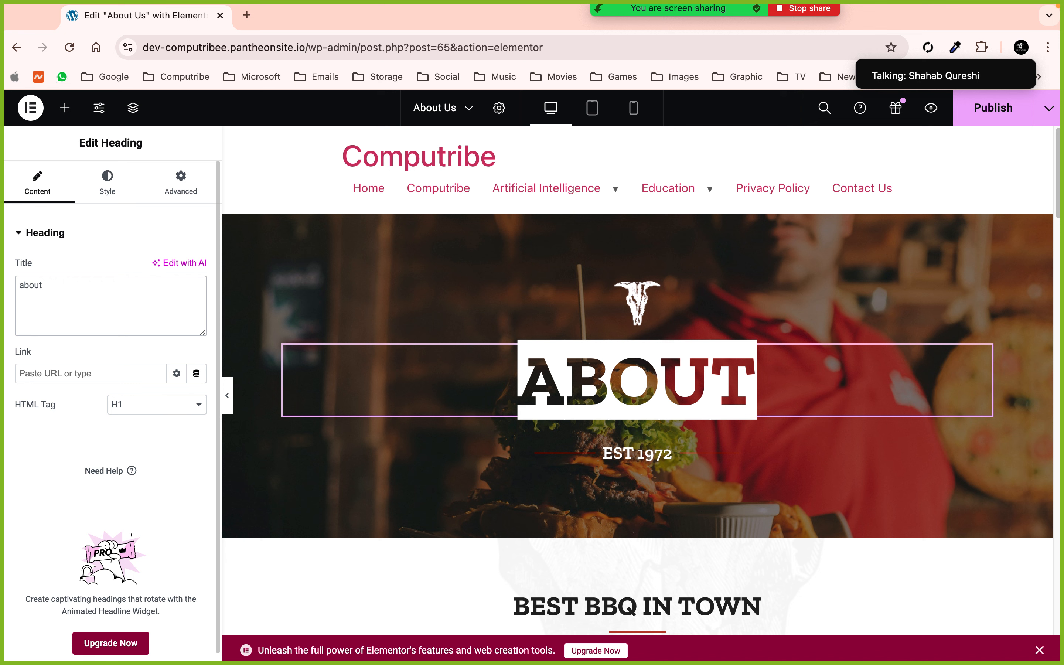
text(us)
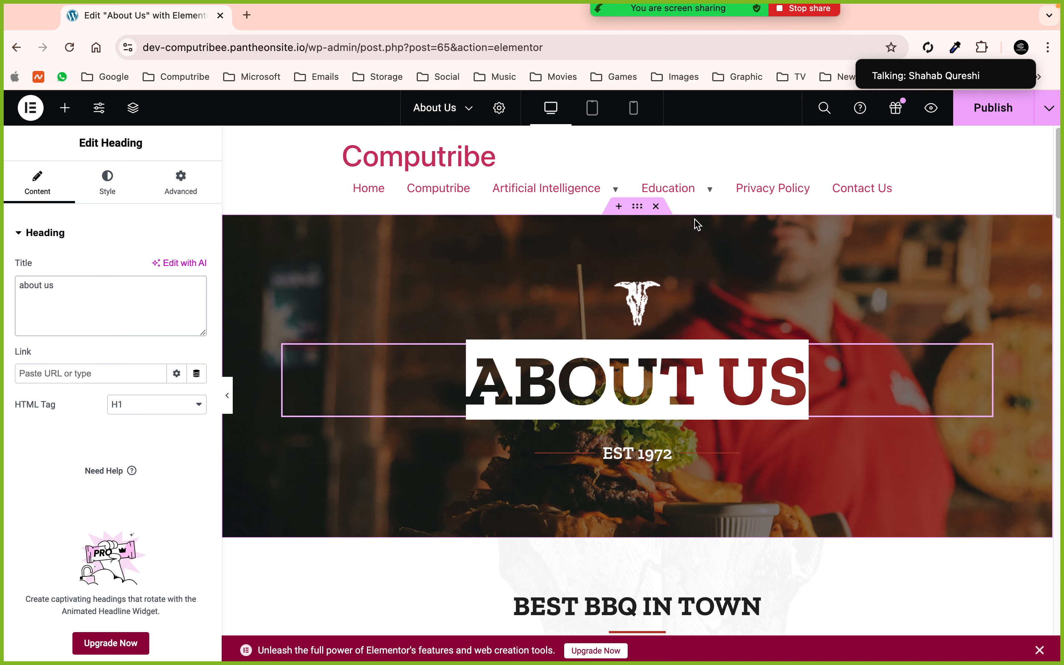
Open the hero section's style settings and examine its background image options
click(640, 218)
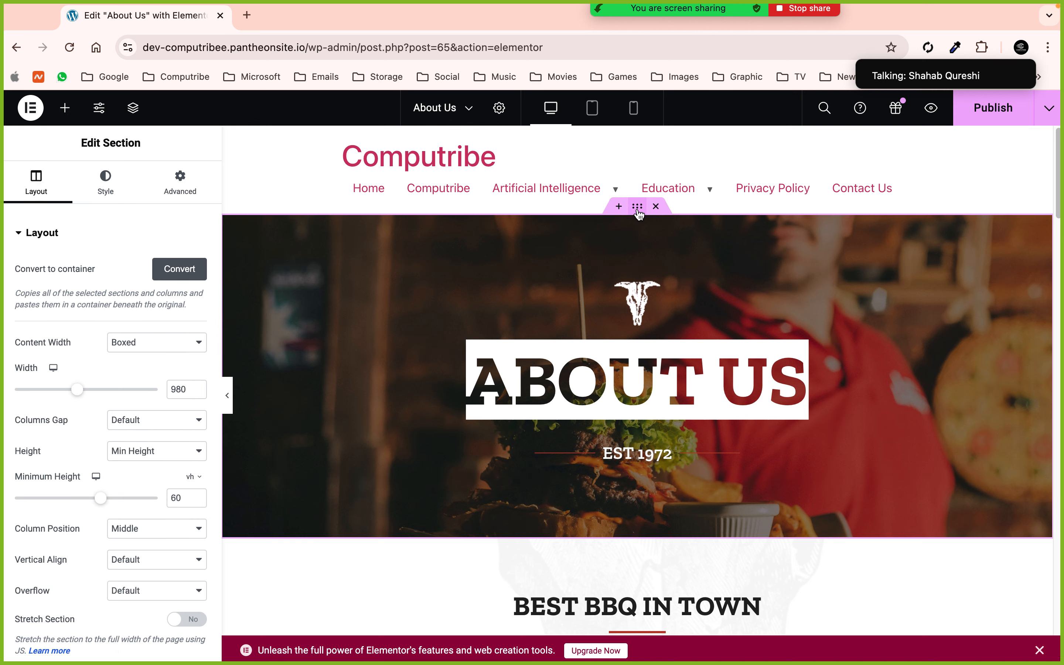
click(108, 181)
mouse_move(126, 414)
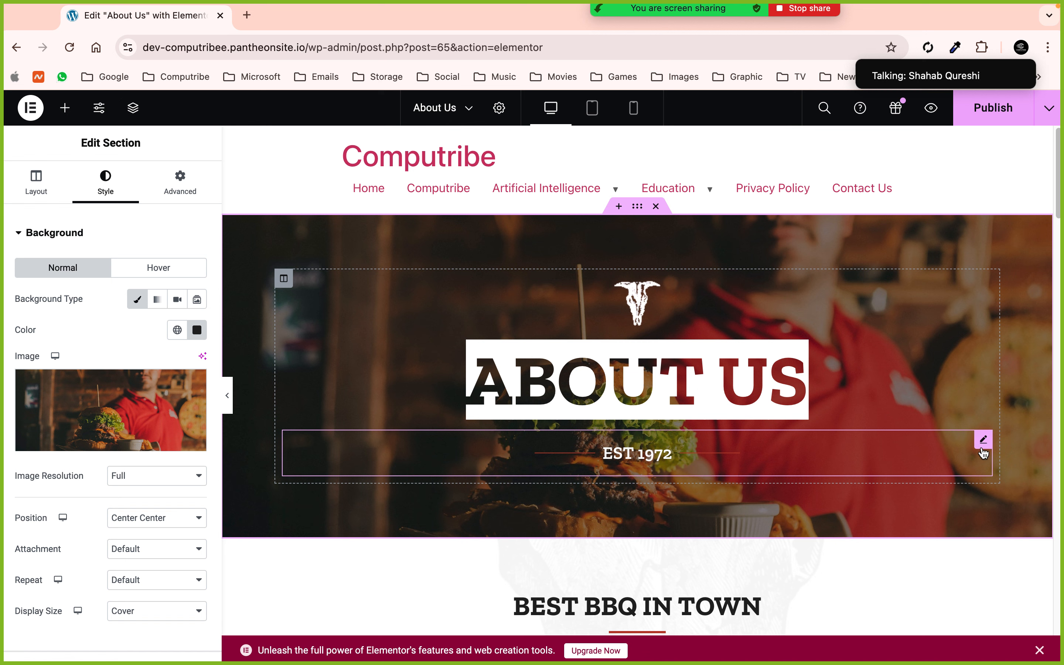
Change the text of the divider below the hero heading to "est 1995"
click(984, 439)
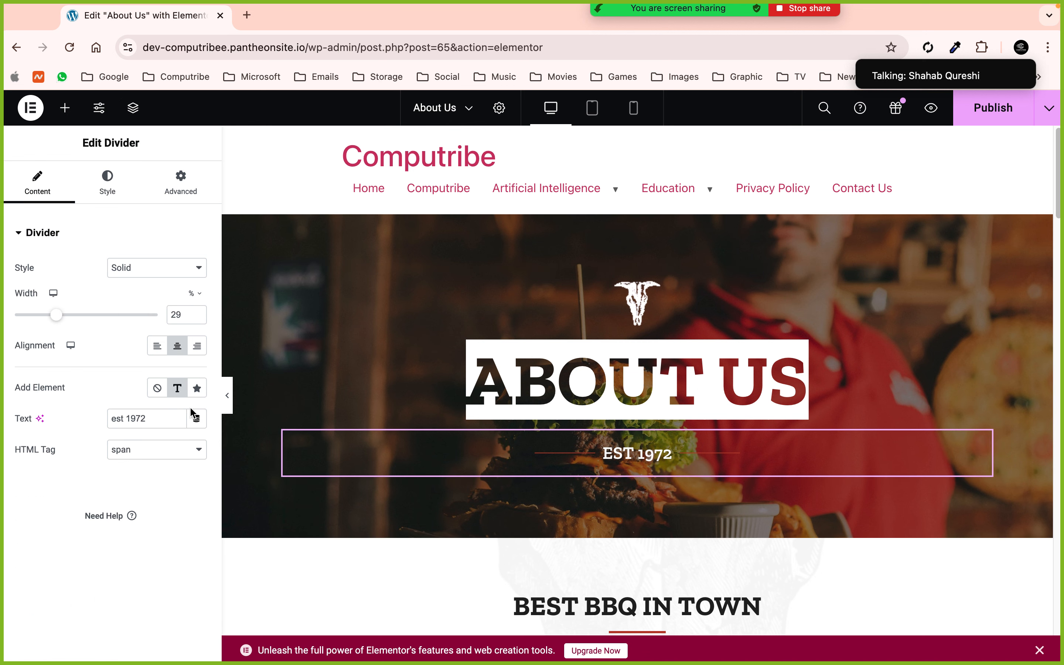
click(155, 415)
key(BackSpace)
key(BackSpace)
text(9)
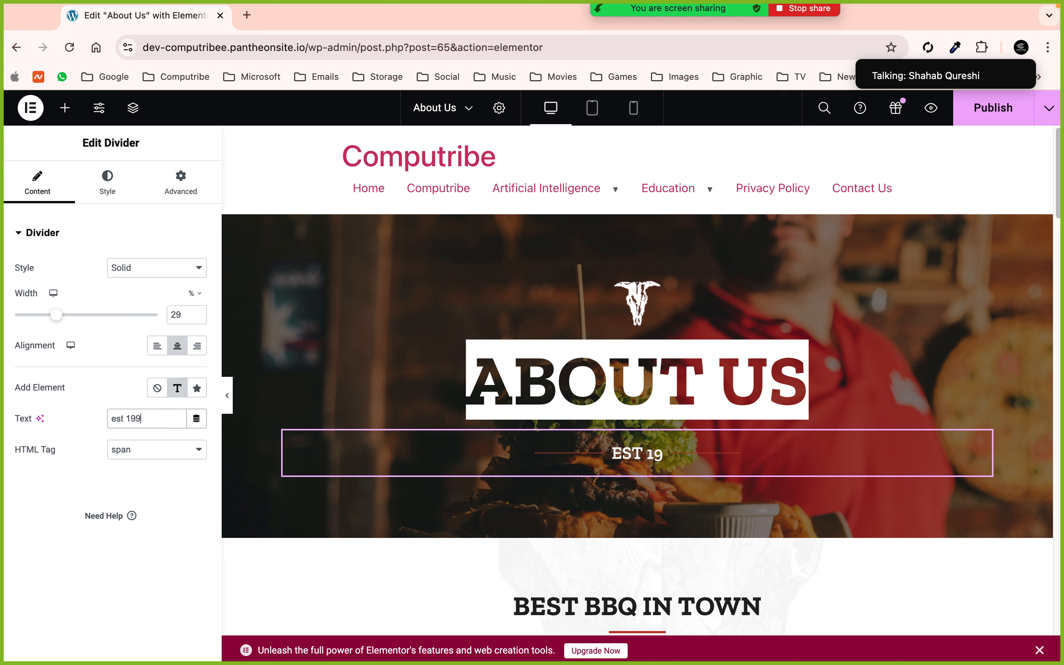
text(5)
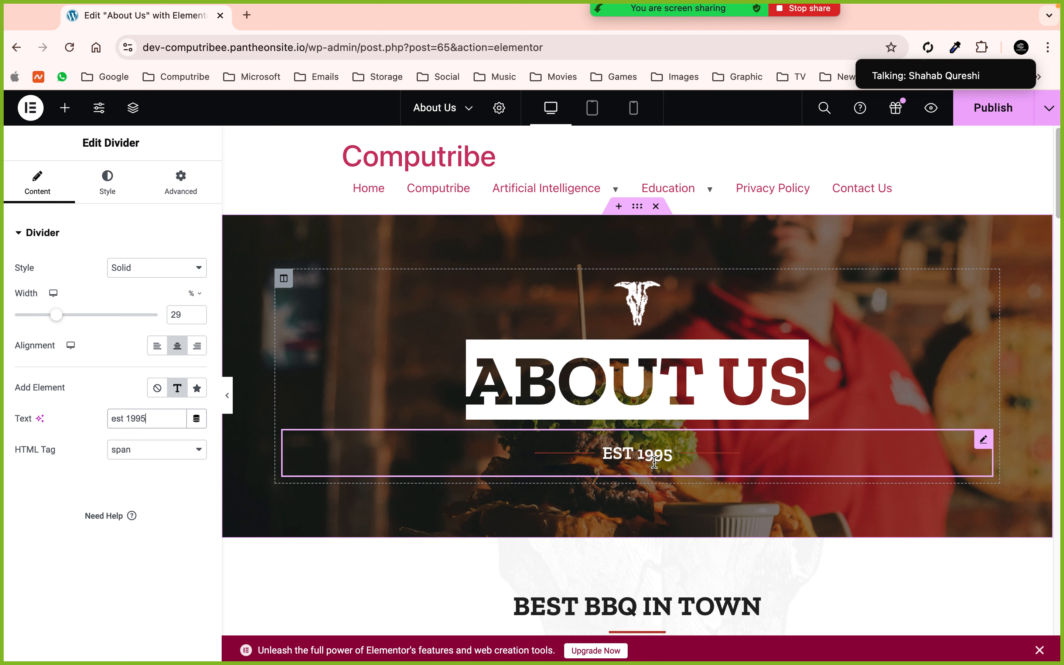
Open the "Best BBQ in Town" heading and the paragraph below it to examine their editable text
scroll(654, 462, down, 7)
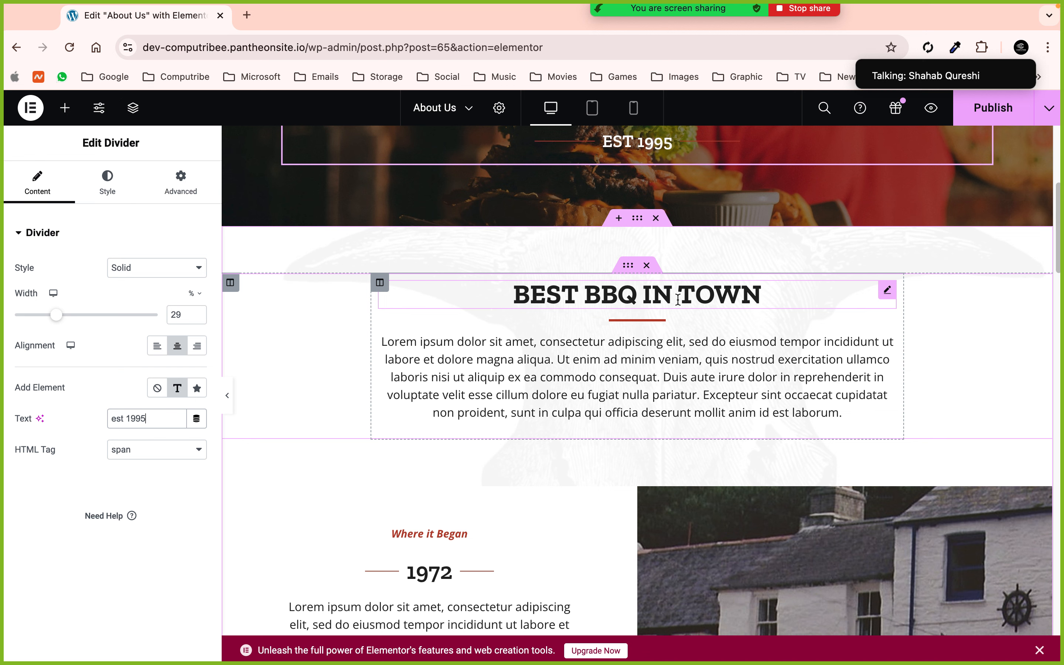
scroll(679, 299, down, 1)
click(694, 266)
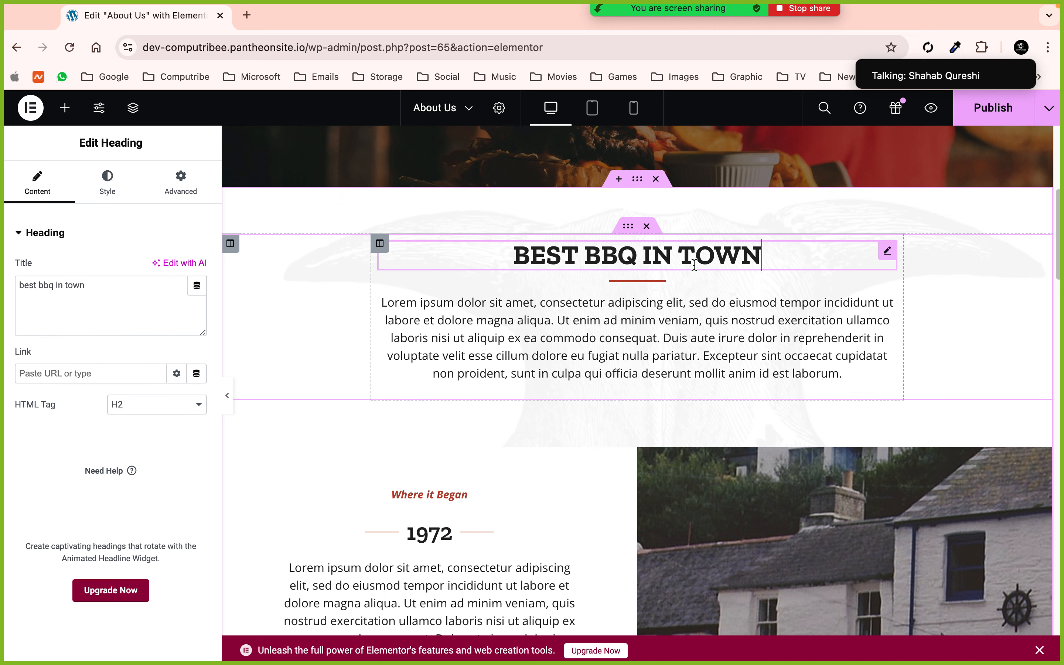
click(109, 299)
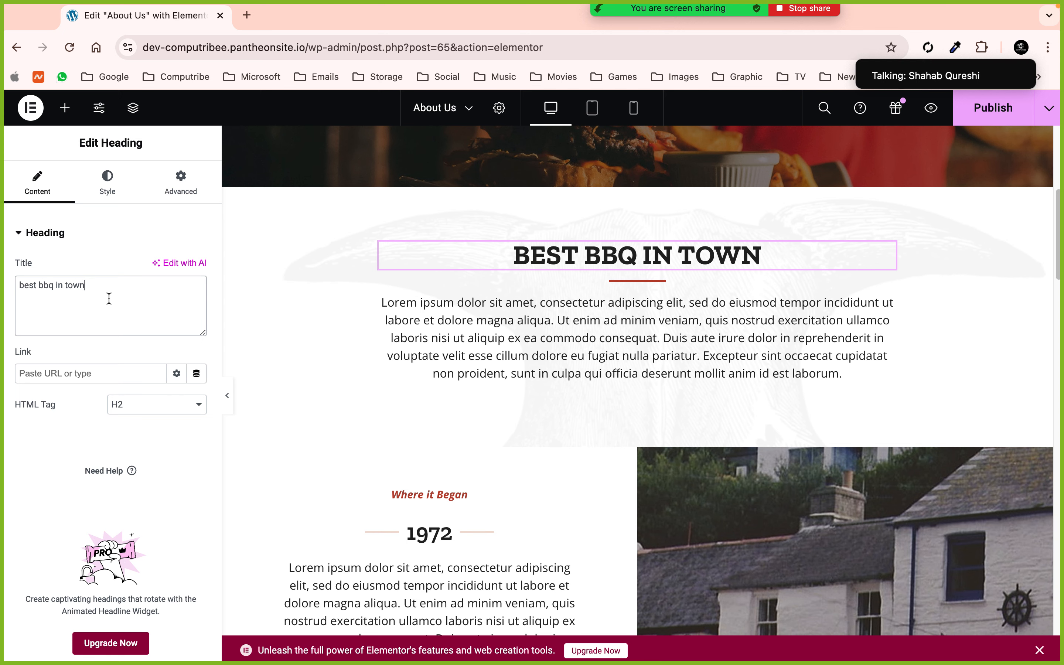
click(444, 354)
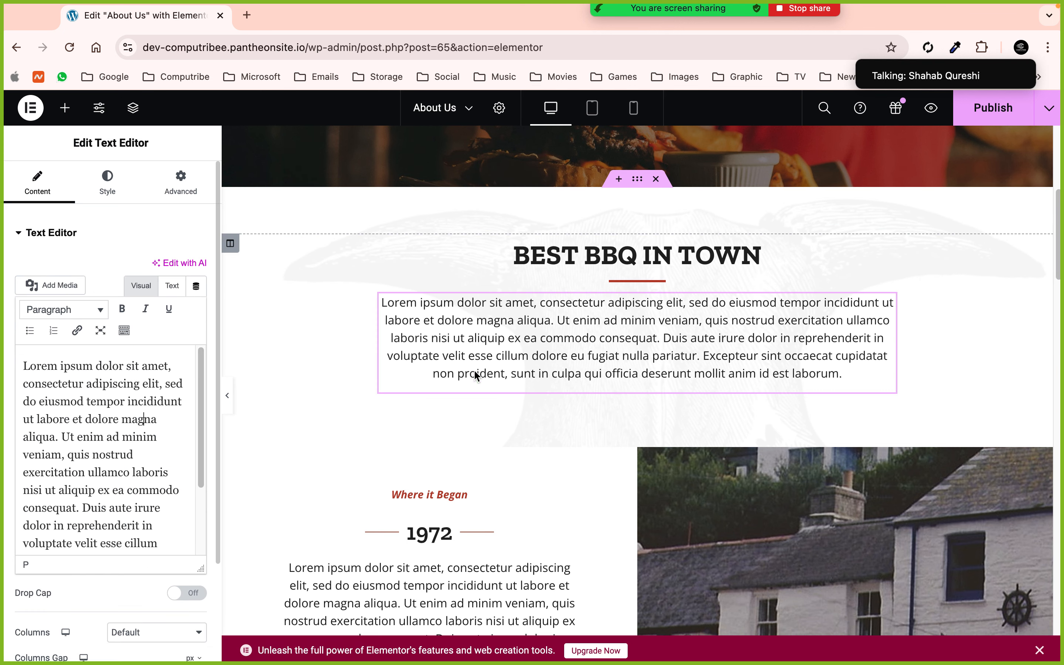
Examine the background image settings of the photo columns beside the 1972 and 1997 texts
scroll(475, 372, down, 5)
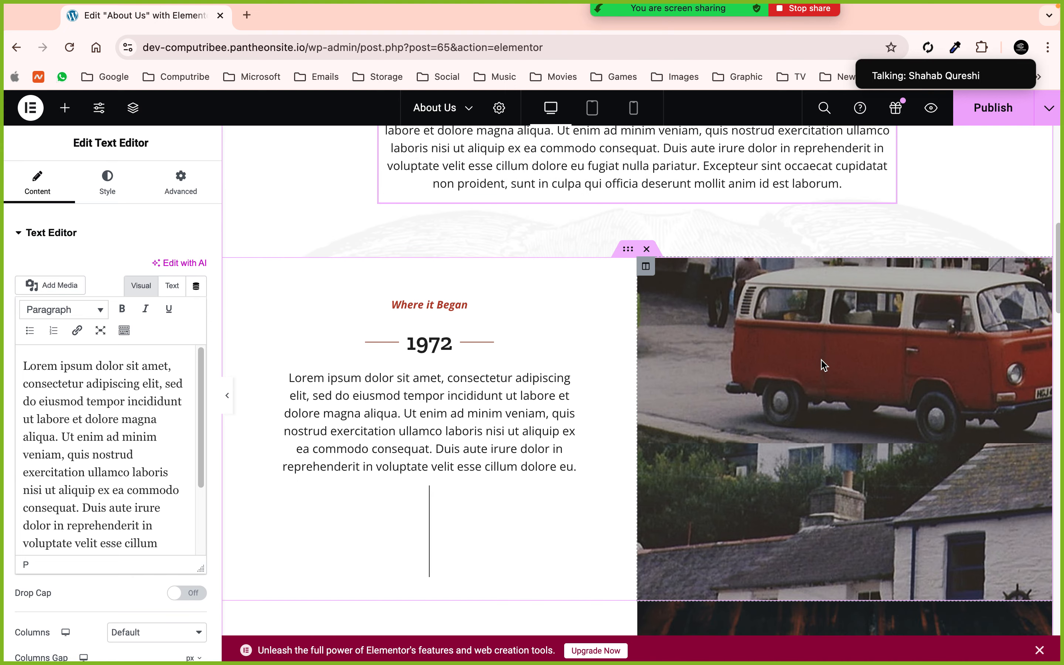
click(649, 270)
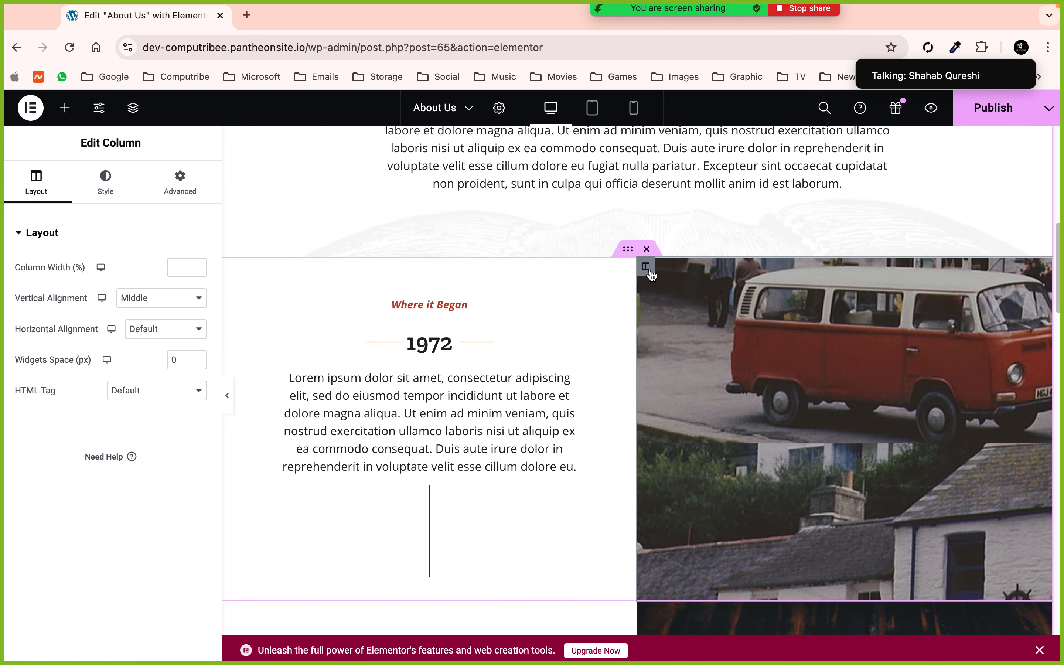
click(111, 188)
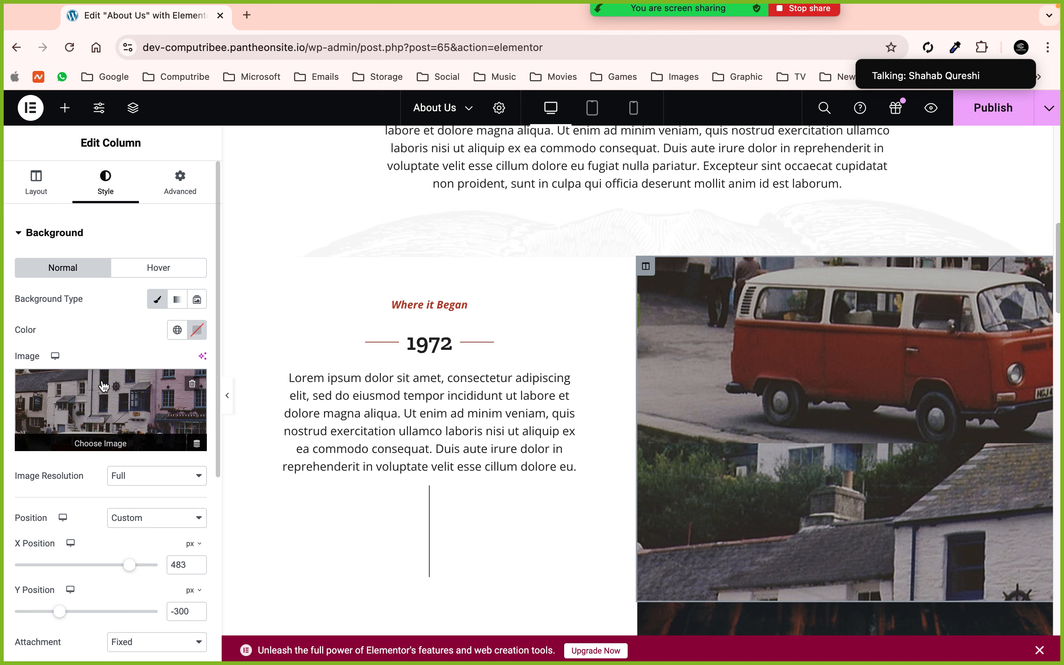
scroll(104, 386, down, 2)
scroll(682, 424, down, 6)
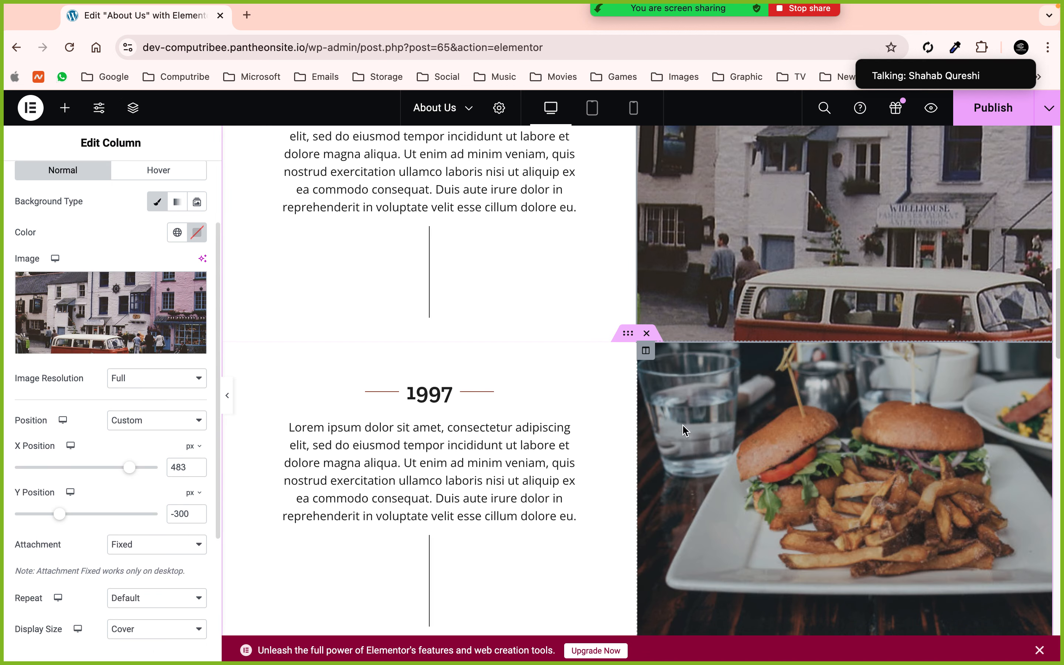
click(645, 350)
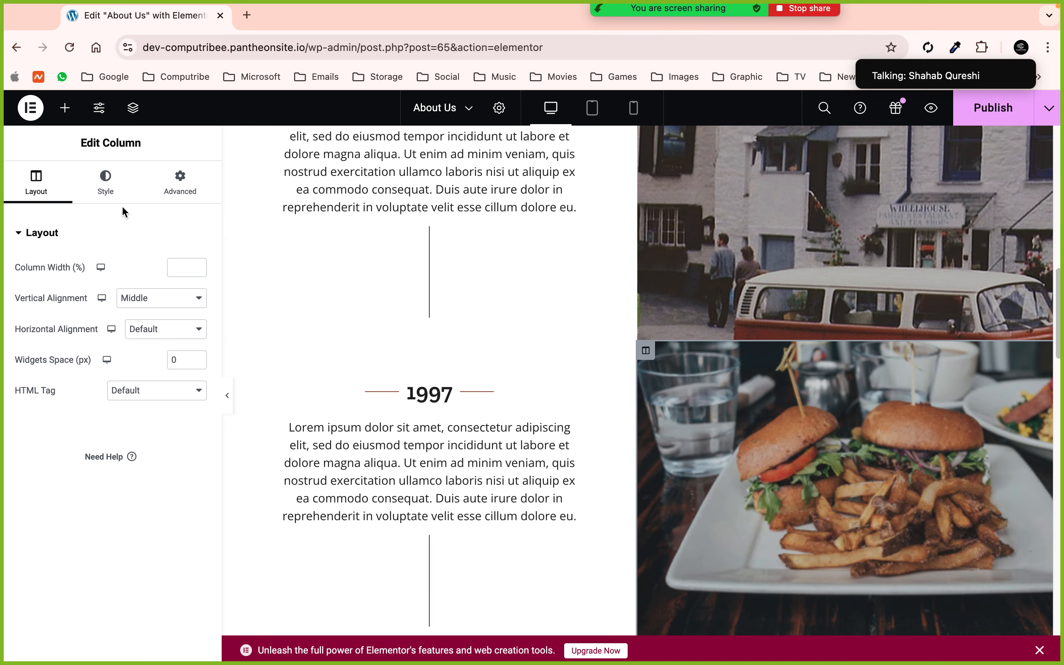
click(106, 183)
Open the media library for the background image of the column beside the 2005 text, then close it without choosing another image
scroll(899, 396, down, 4)
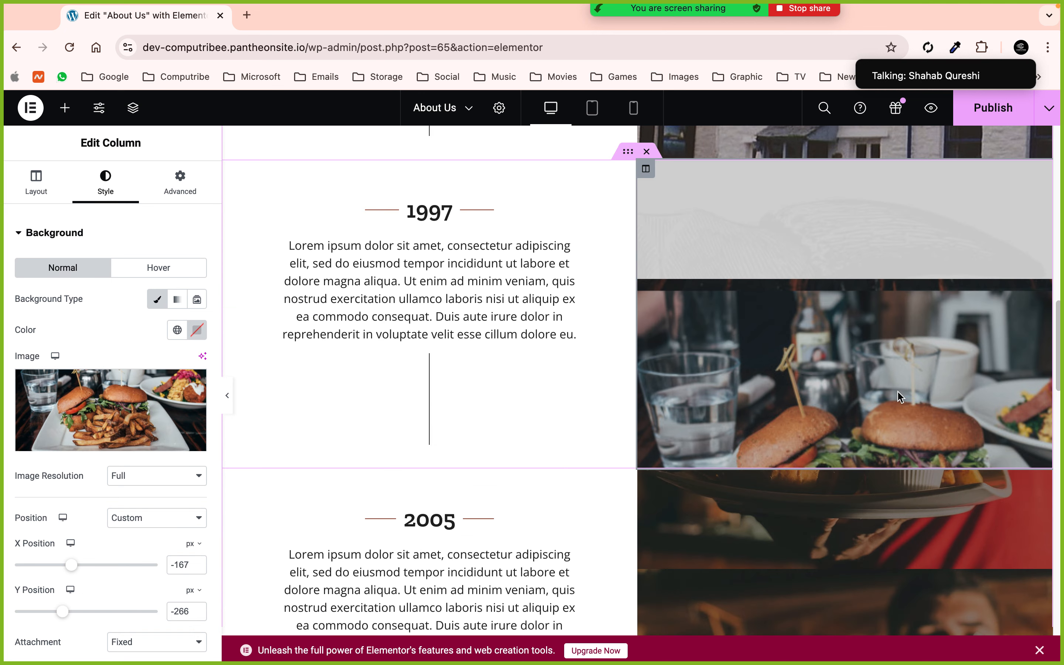
scroll(899, 396, down, 5)
click(646, 253)
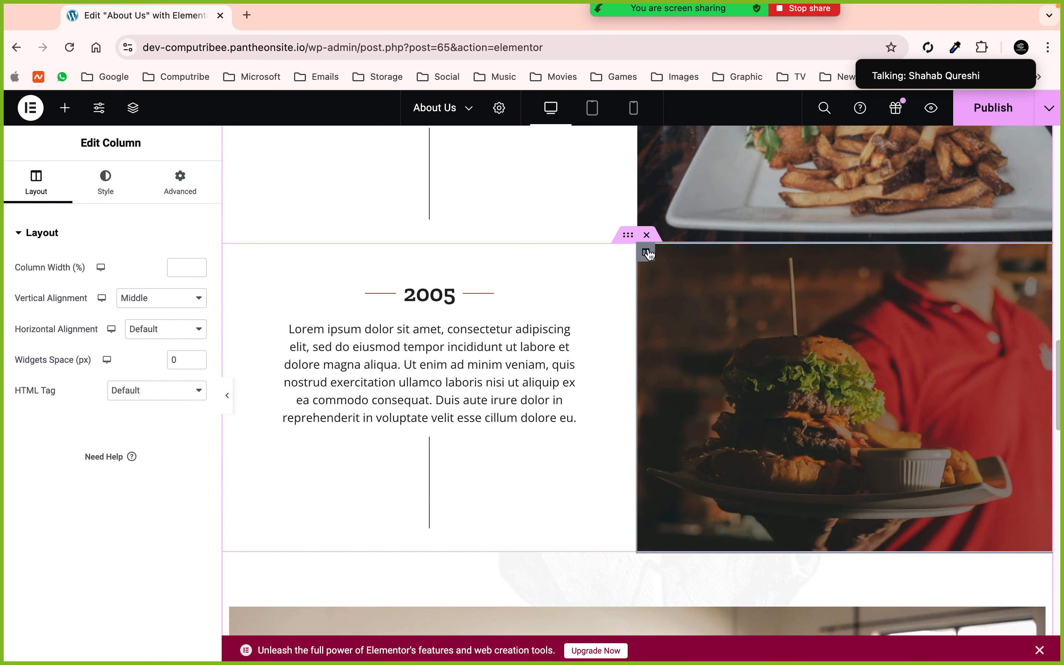
click(110, 192)
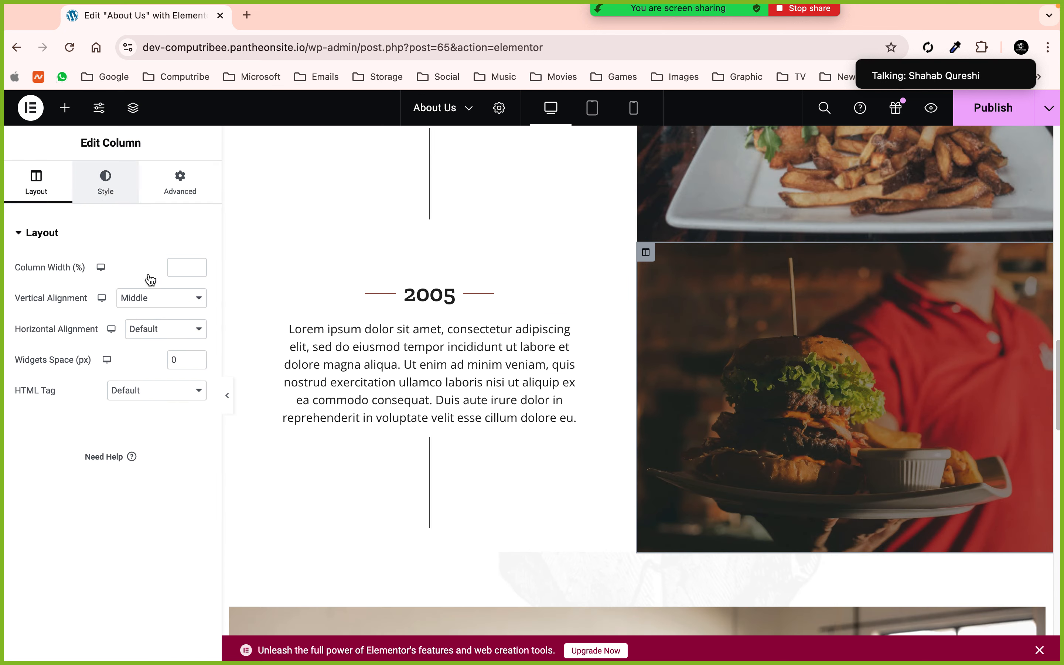
click(148, 399)
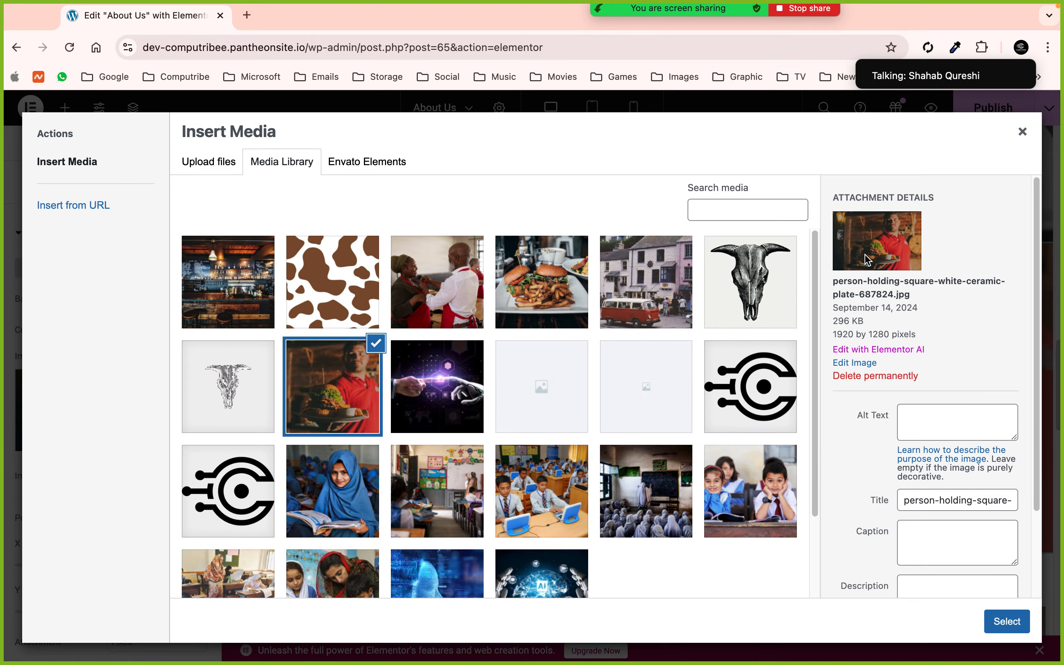
click(1022, 131)
Open the paragraph under the 2005 divider for editing
scroll(480, 372, up, 1)
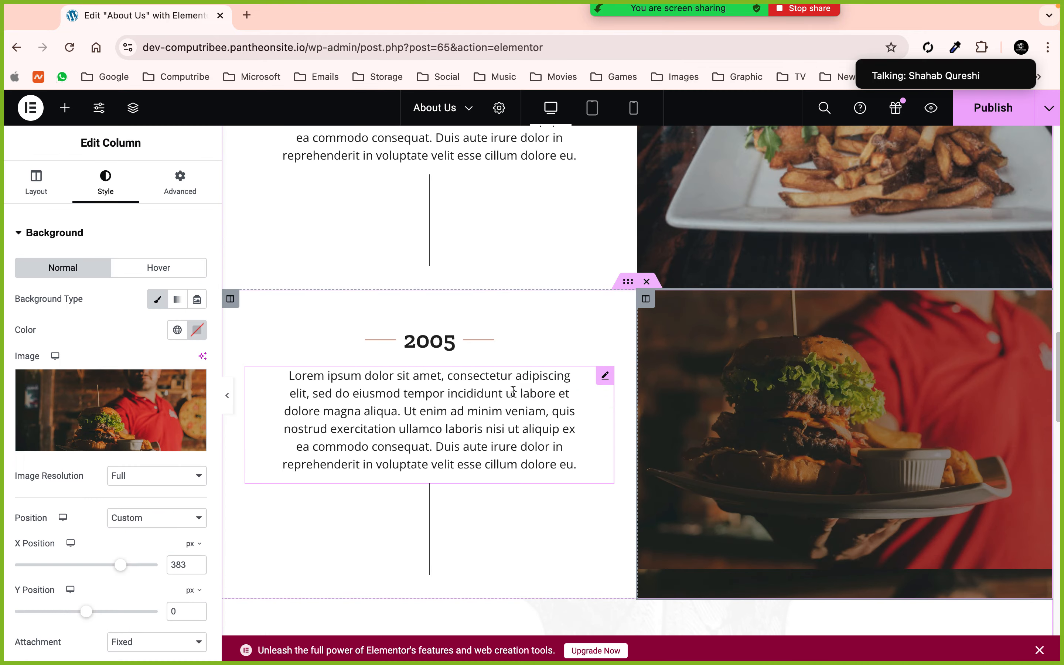
click(602, 378)
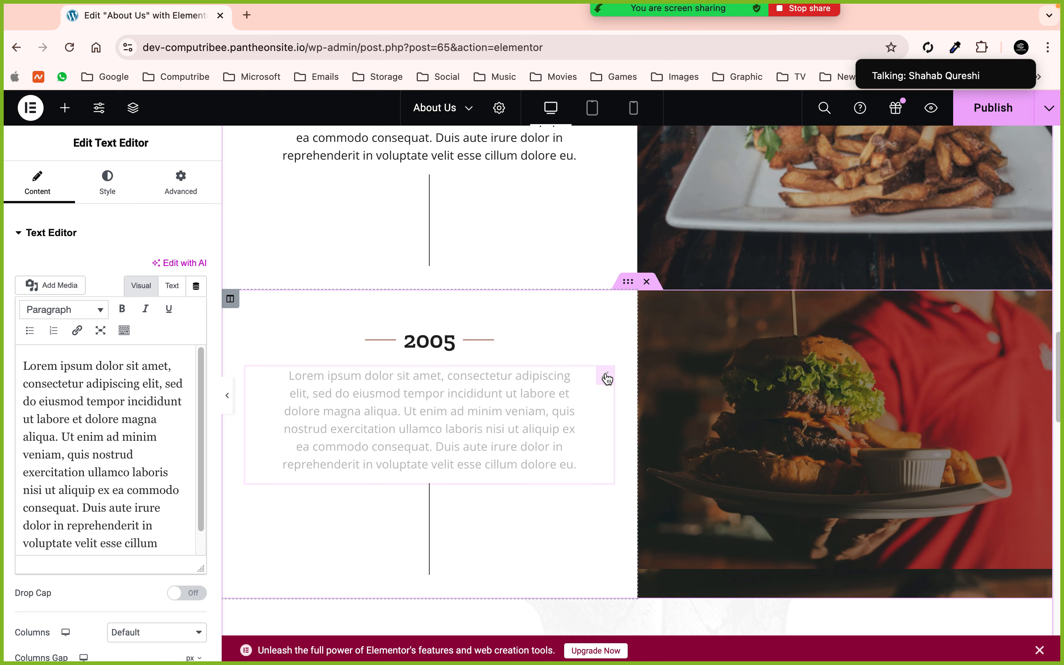
Open the founder quote, the signature name and the "Founder" heading to examine their editable text
scroll(443, 328, up, 1)
scroll(443, 329, up, 5)
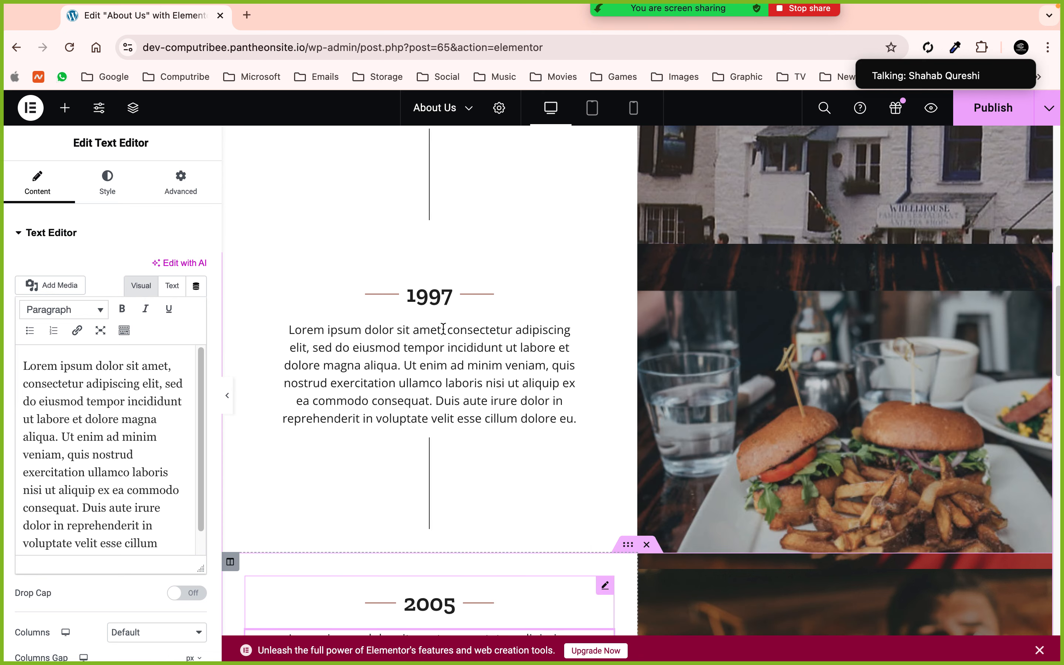
scroll(687, 346, down, 10)
scroll(687, 346, down, 5)
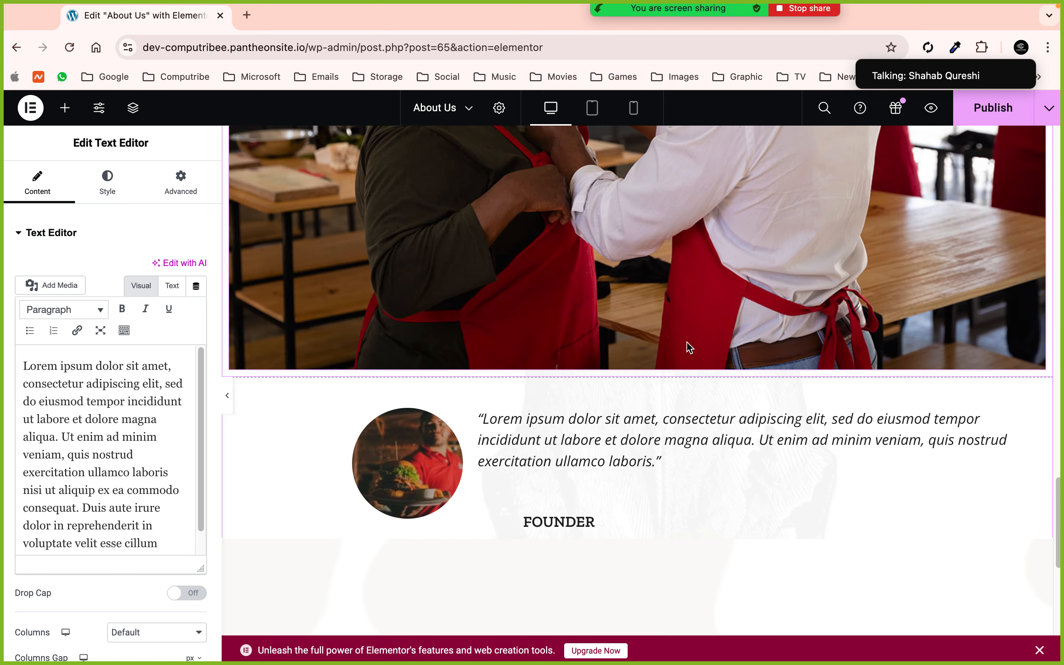
click(579, 323)
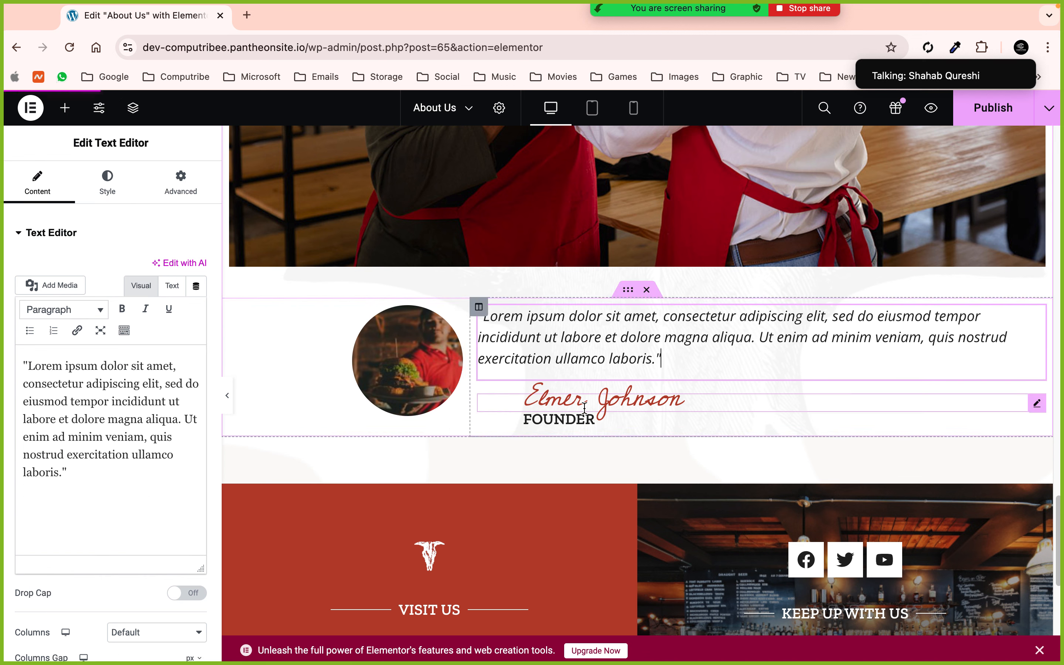
click(637, 399)
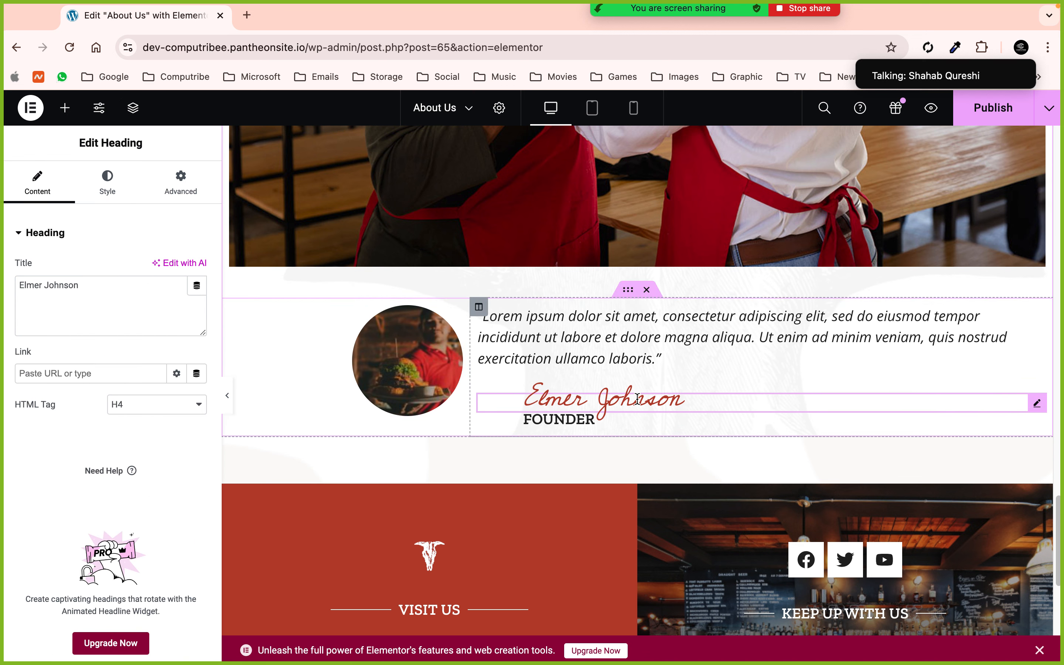
click(583, 424)
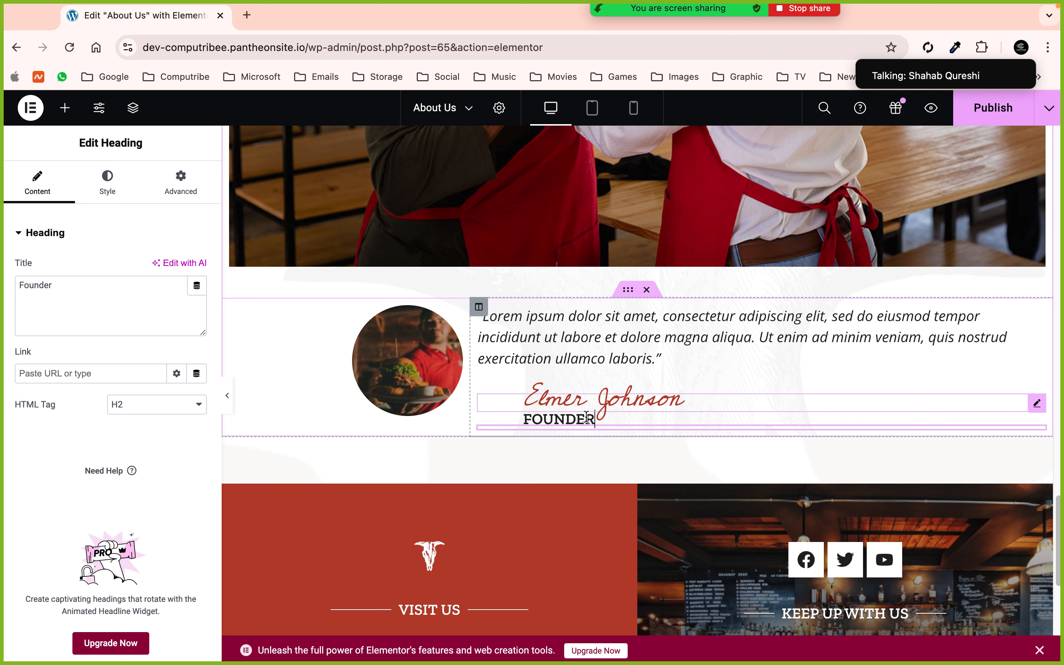
Try top margins from -4% to 0% on the "Founder" heading, then set it back to -3%
click(181, 177)
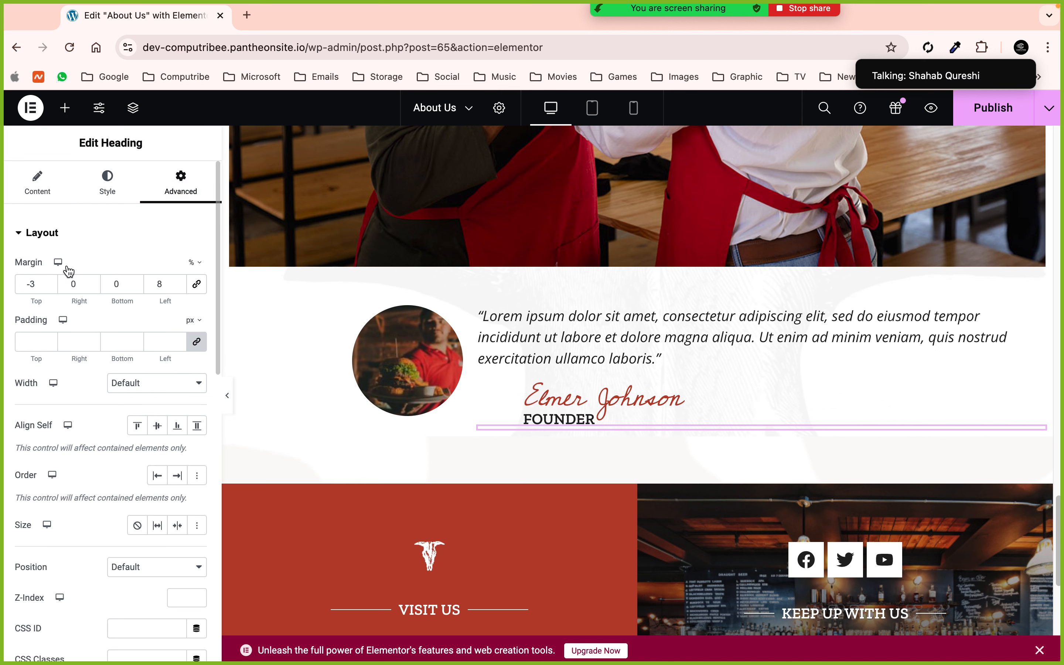
click(50, 287)
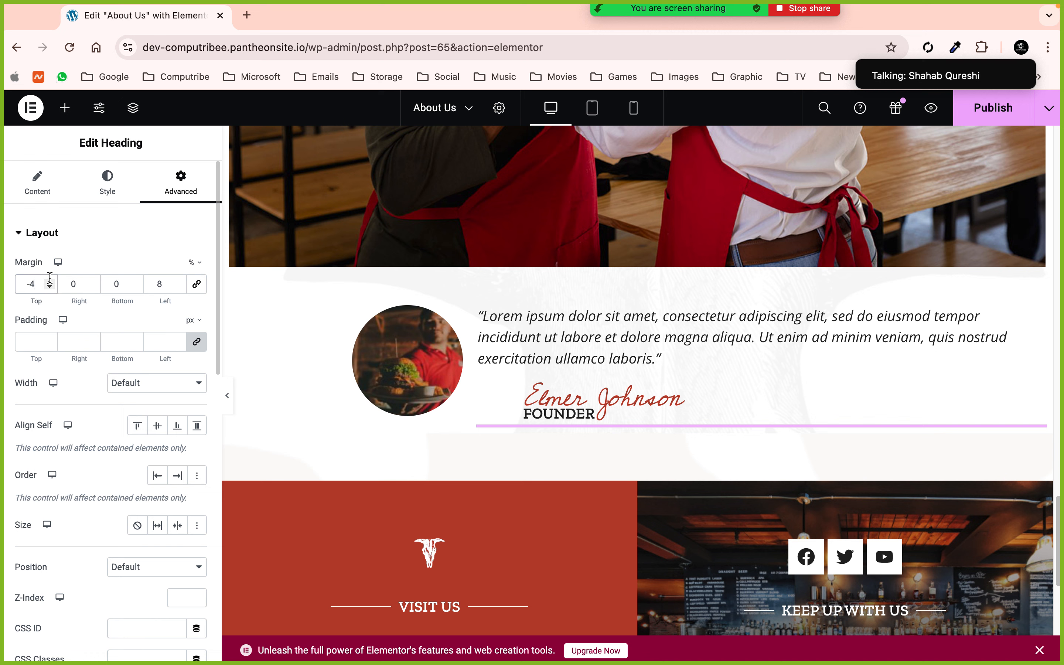
click(50, 281)
click(50, 281)
click(50, 281)
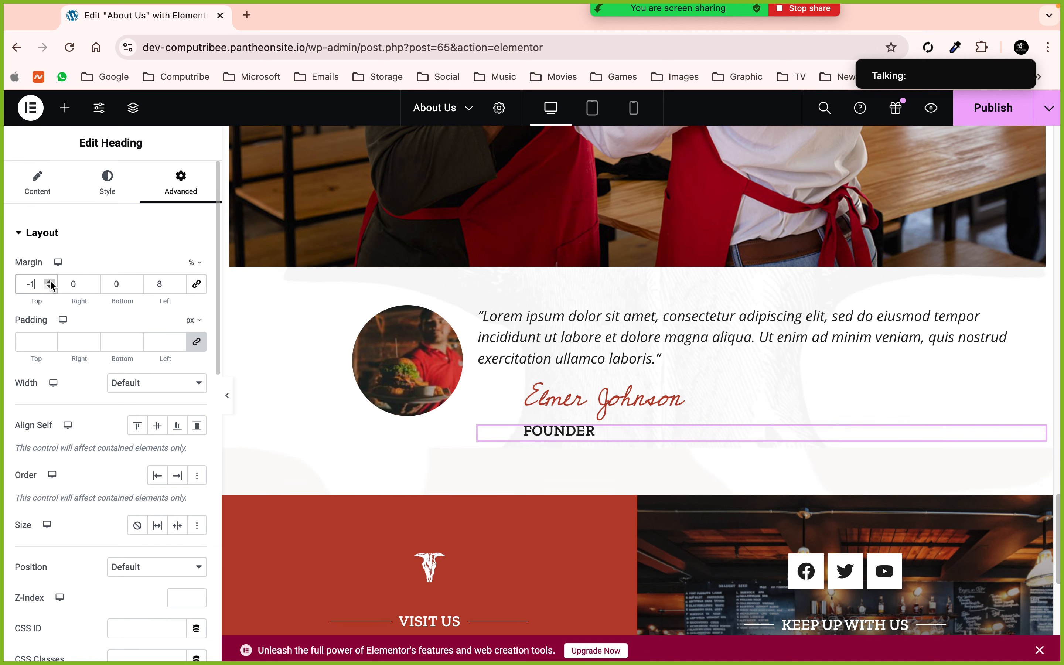
click(50, 281)
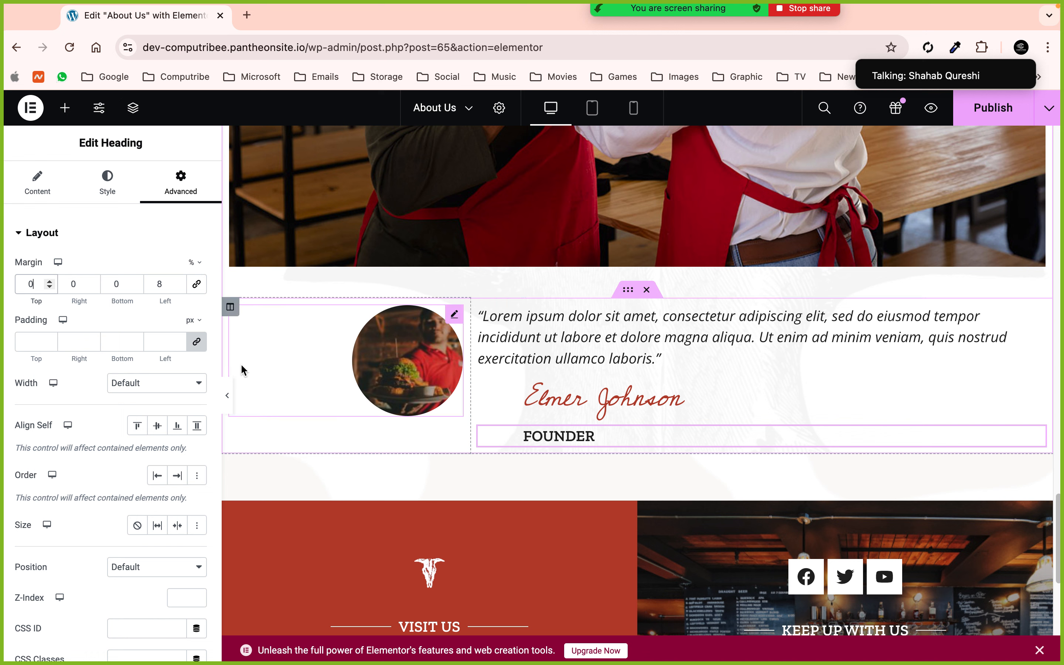
click(49, 288)
click(49, 288)
click(49, 288)
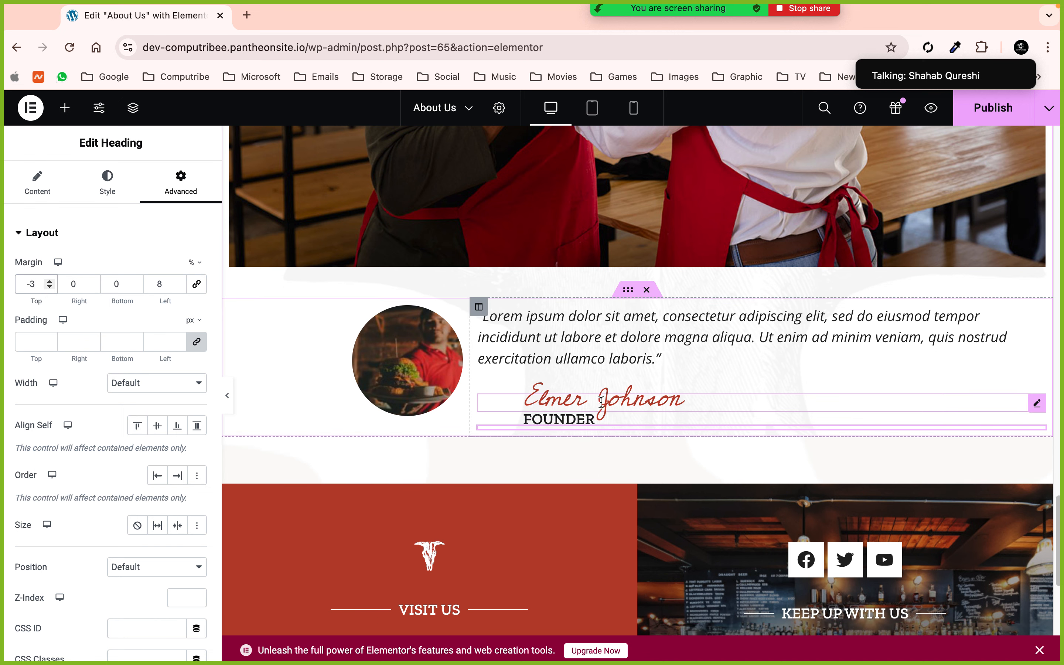
Try moving the round founder photo into the quote column, then undo the move
drag(451, 368, 461, 398)
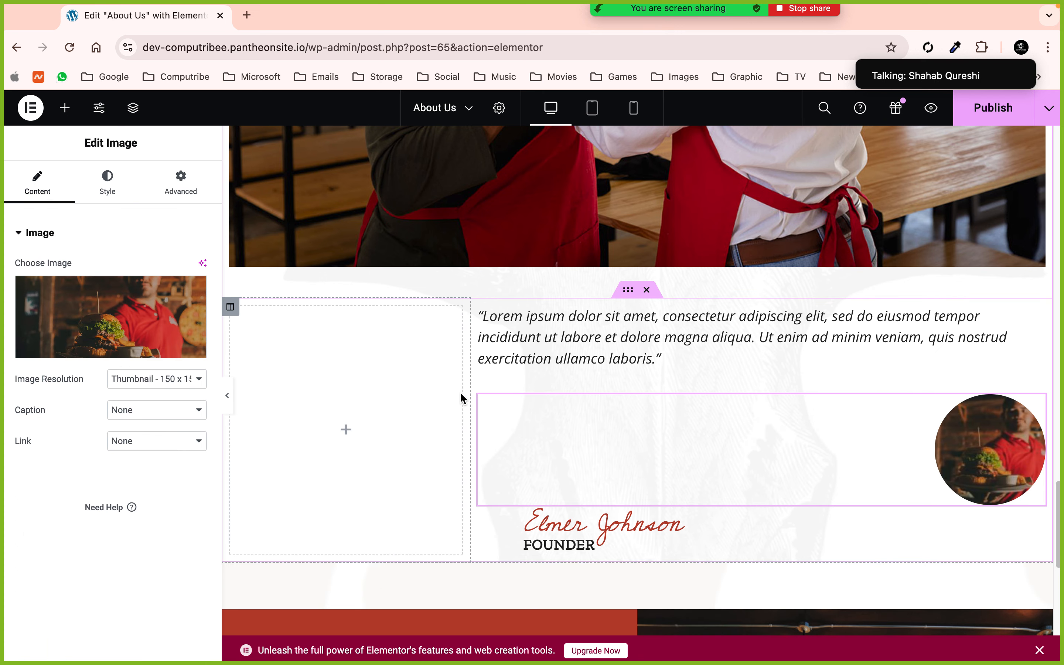
key(super+z)
click(423, 351)
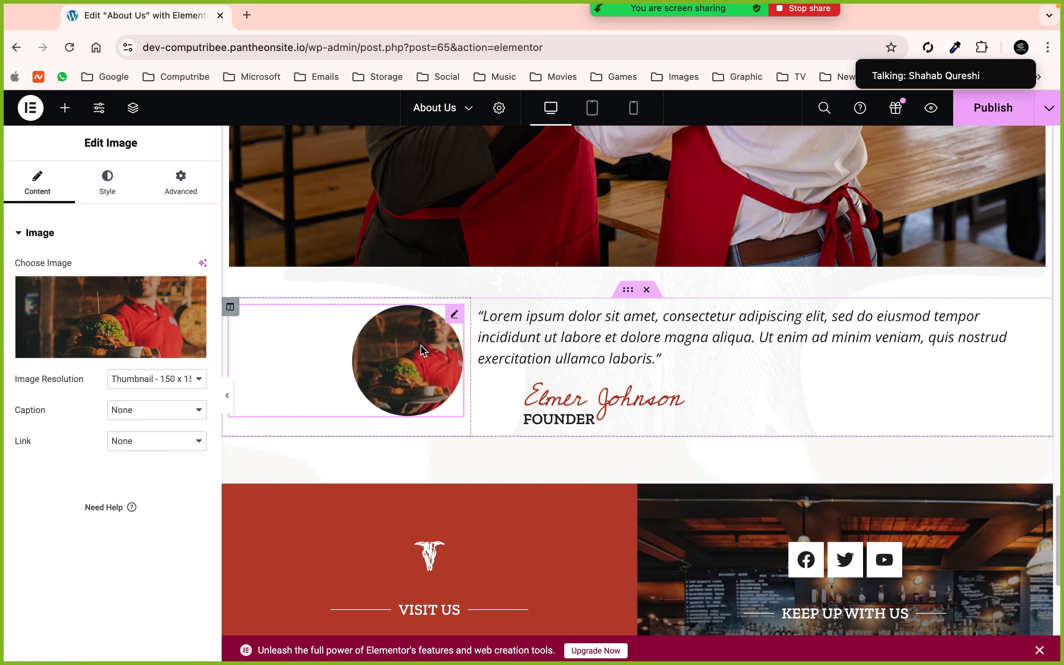
click(531, 331)
Try the grey background color #A3A3A3 on the "Visit Us" column, then undo the color change
scroll(716, 376, down, 5)
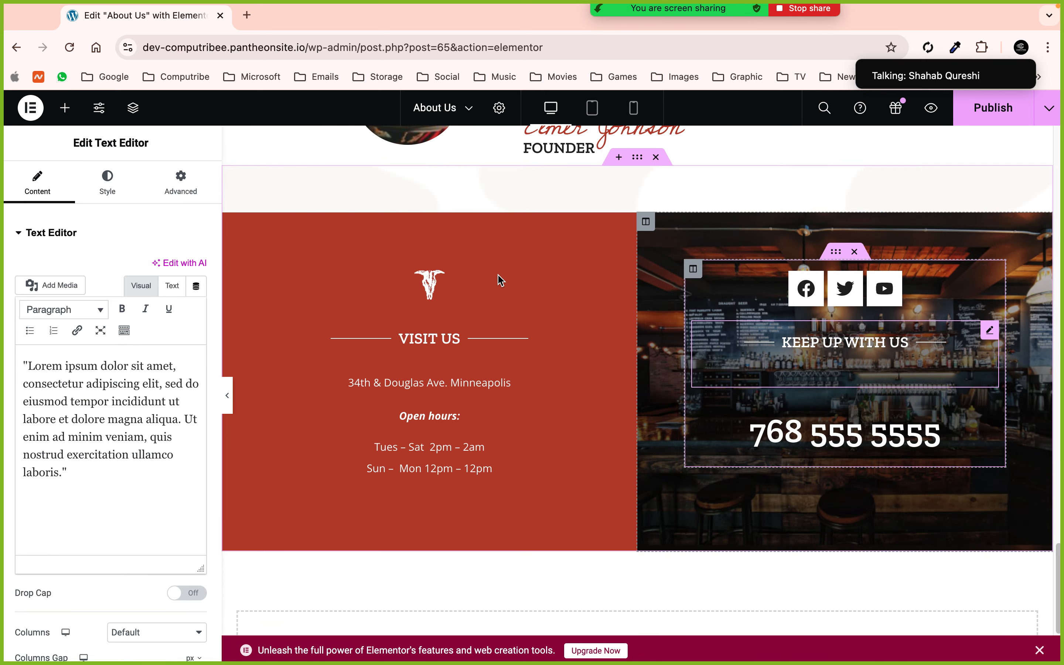
click(500, 280)
drag(230, 221, 235, 226)
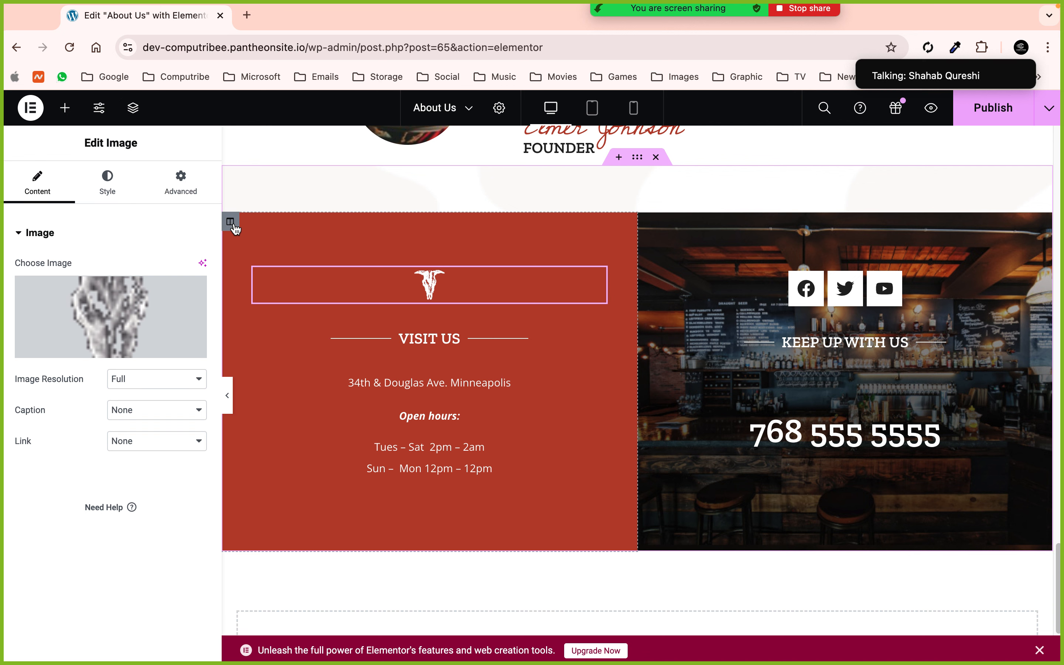
click(105, 182)
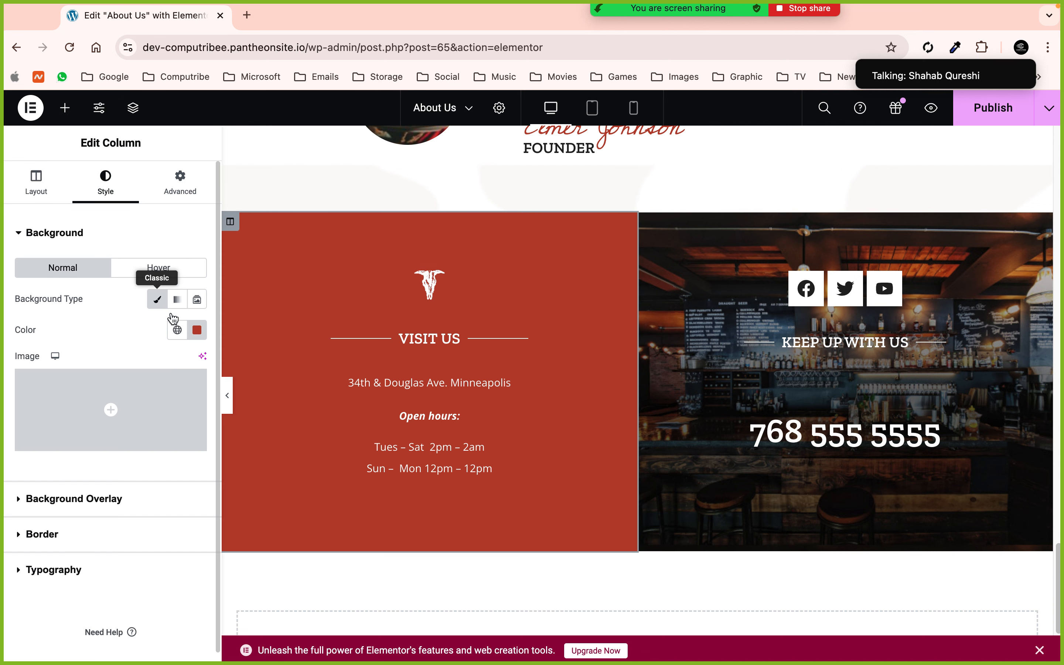
click(197, 330)
mouse_move(202, 409)
mouse_down()
mouse_move(259, 404)
mouse_move(279, 392)
mouse_move(270, 390)
mouse_move(302, 426)
mouse_move(8, 431)
mouse_up()
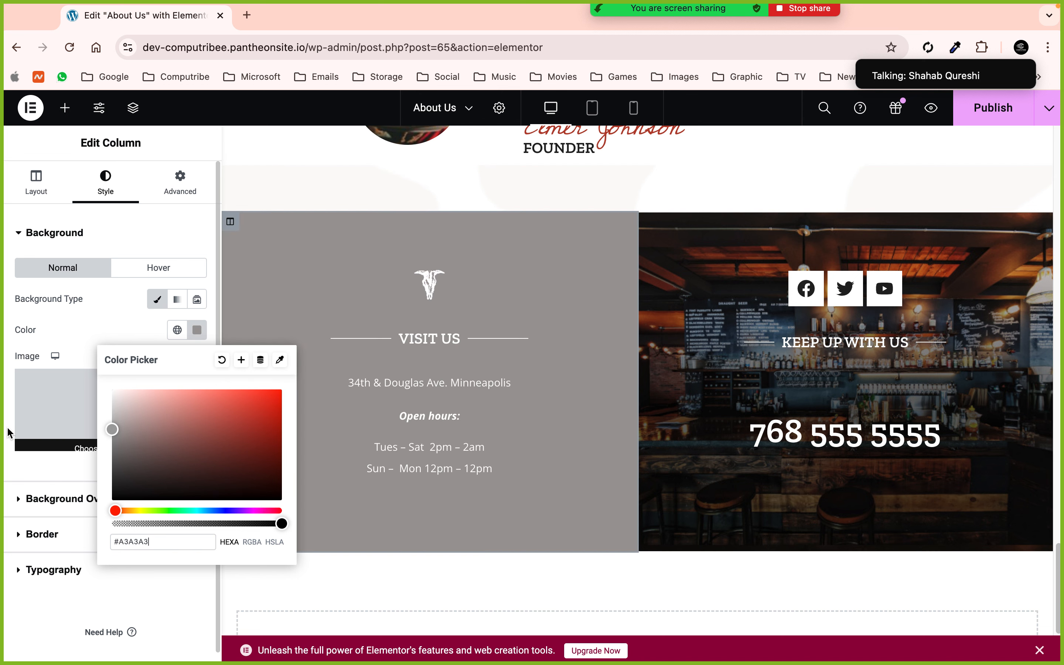
click(8, 431)
key(ctrl+z)
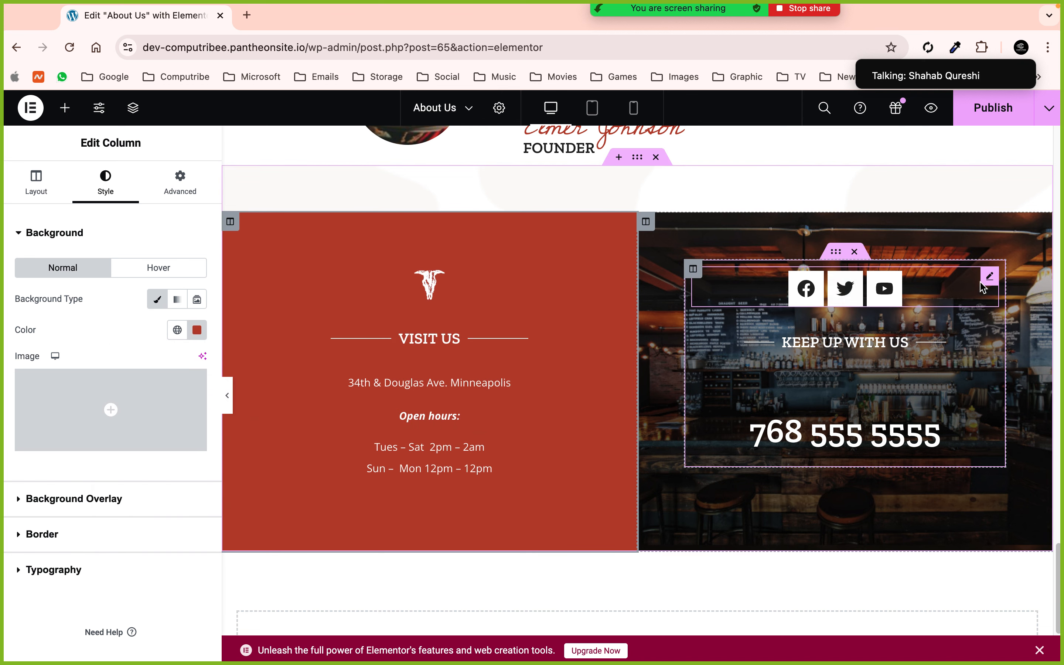
Examine the Facebook, Twitter and Youtube entries of the social icons above "Keep Up With Us"
click(990, 278)
click(97, 302)
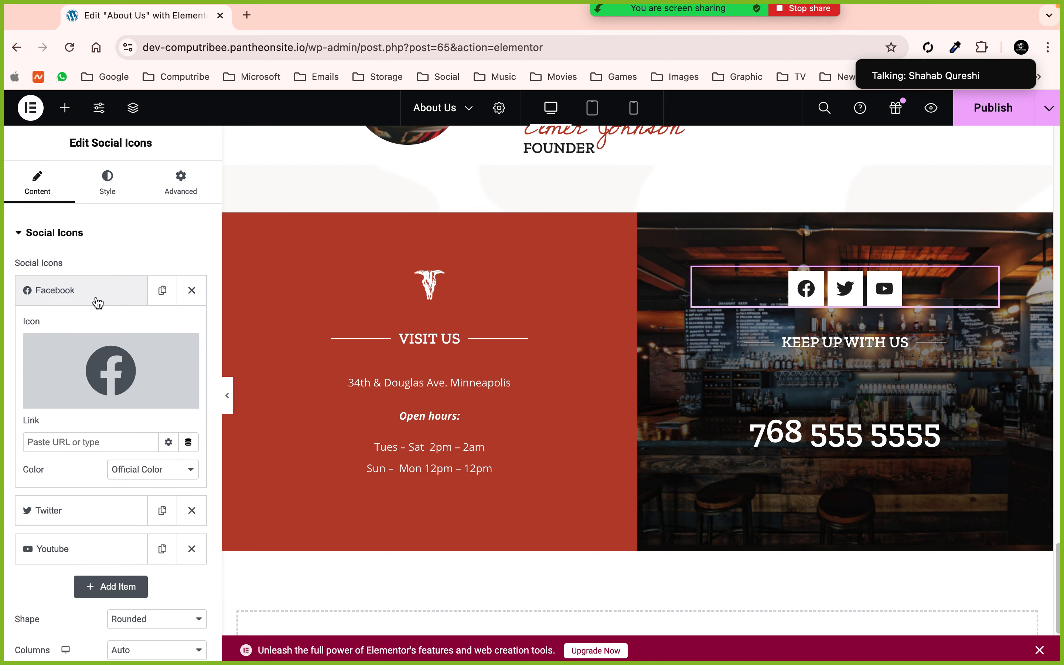
click(67, 511)
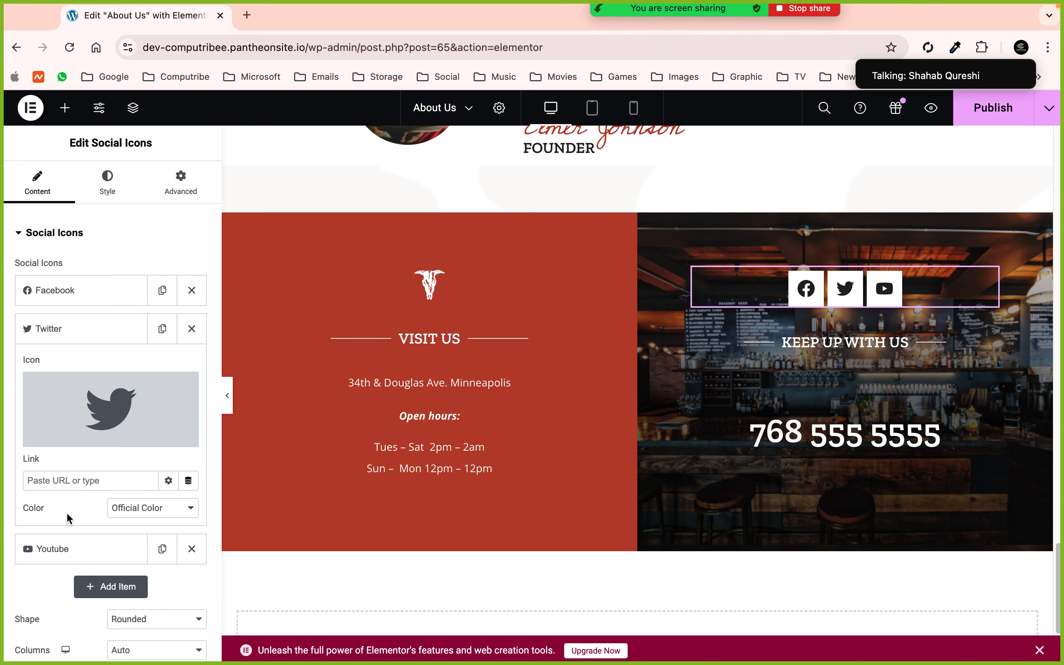
click(70, 546)
click(97, 368)
Examine the layout settings of the "About Us" hero column and the image settings of its skull icon
scroll(554, 359, up, 5)
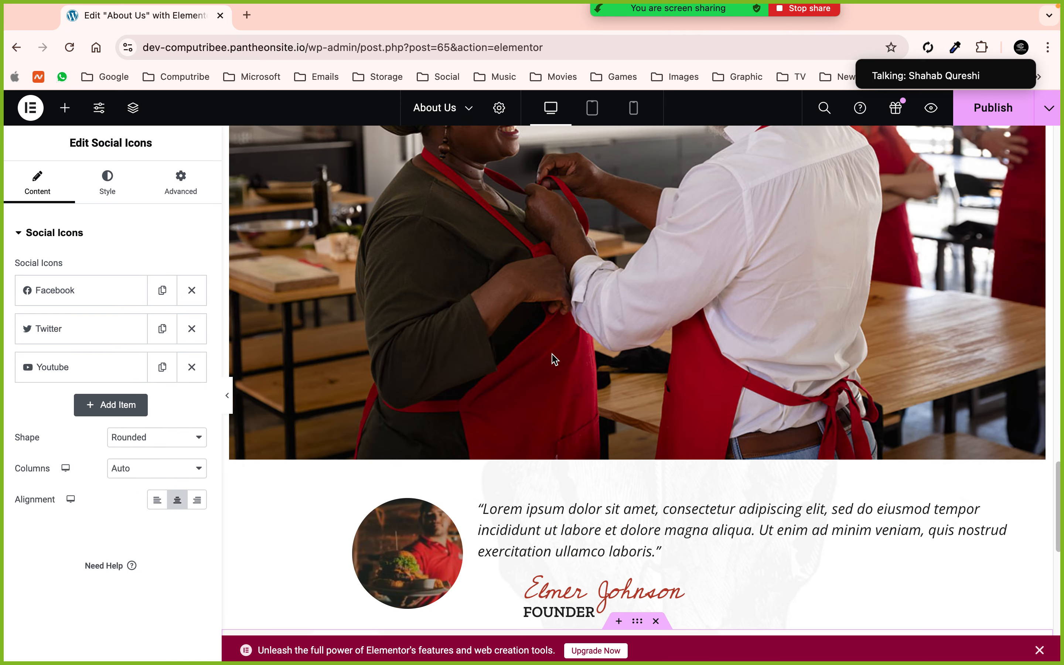
scroll(554, 359, up, 10)
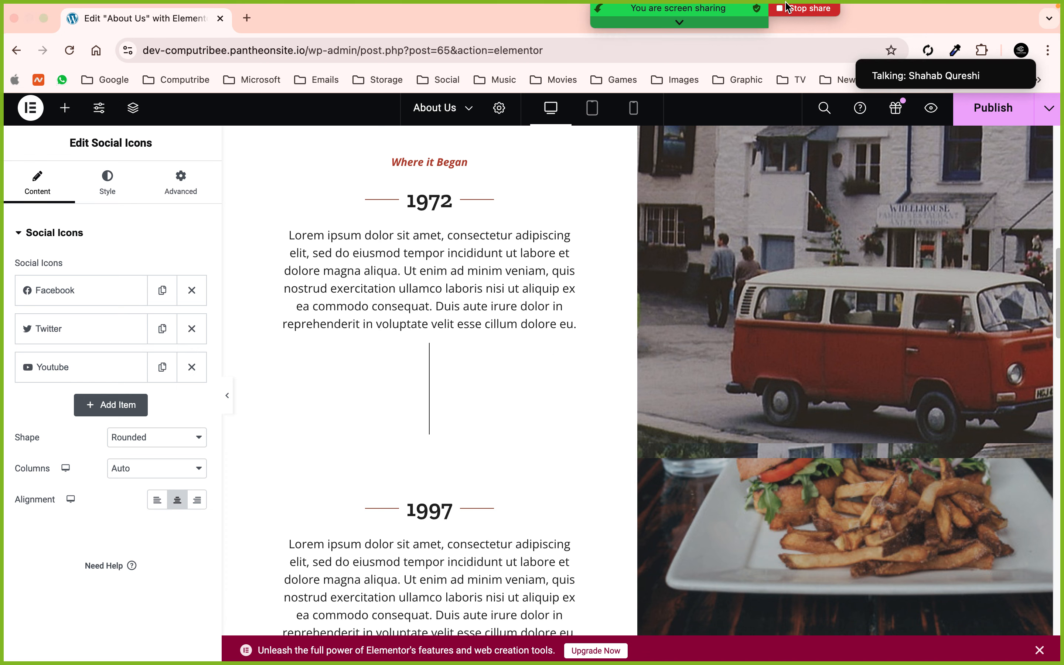
mouse_move(690, 46)
scroll(622, 402, up, 10)
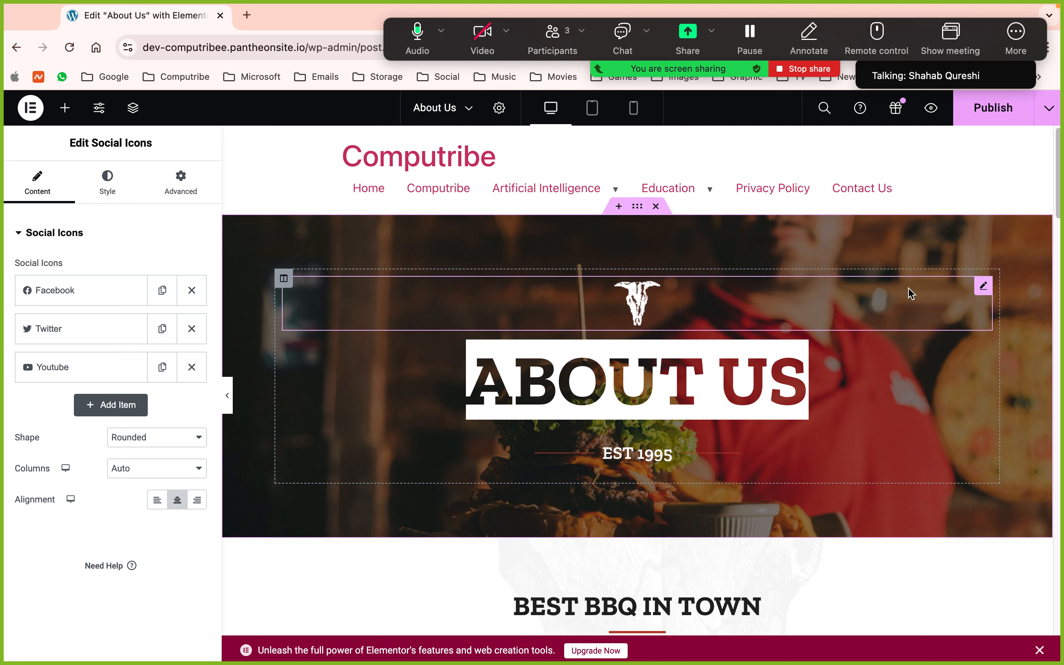
click(283, 279)
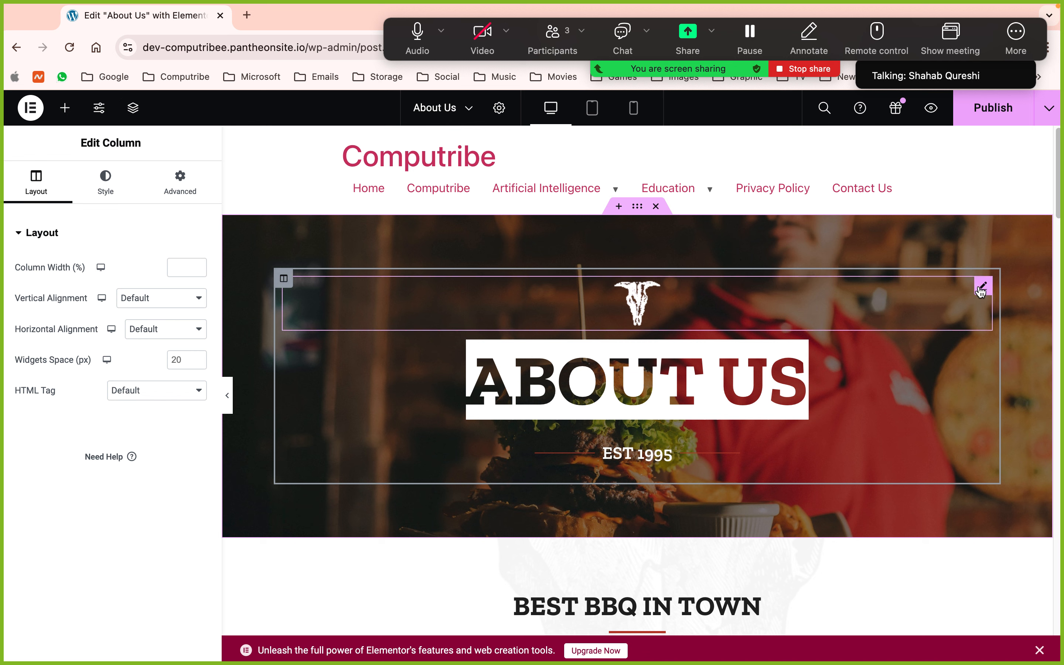
click(984, 286)
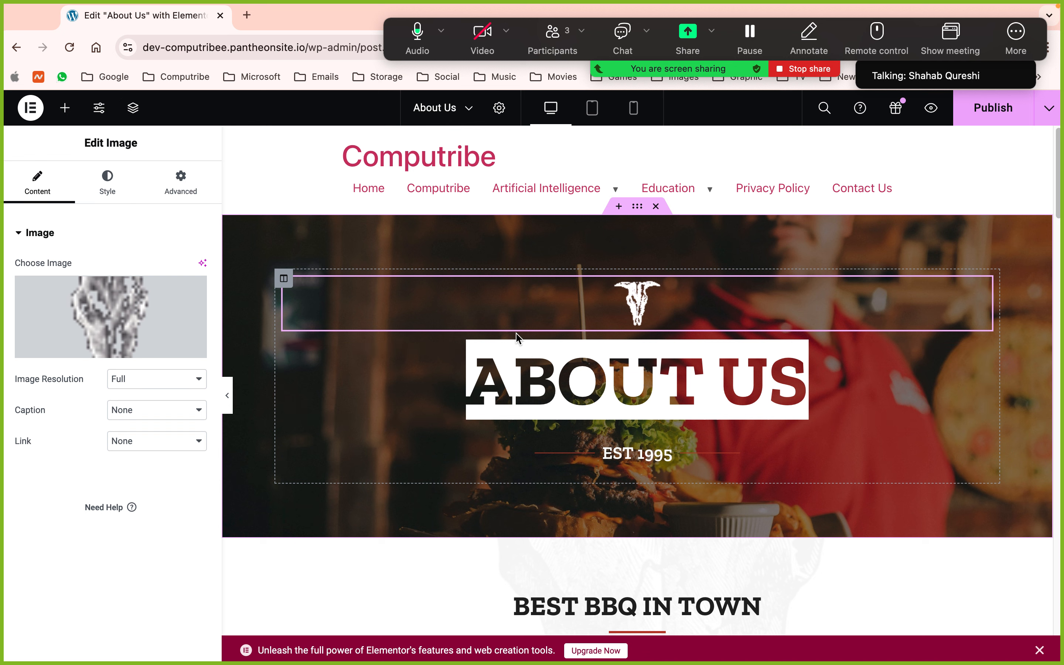
Try the Fade In entrance animation on the "About Us" hero column, then set it to Fade In Down
click(283, 281)
click(192, 198)
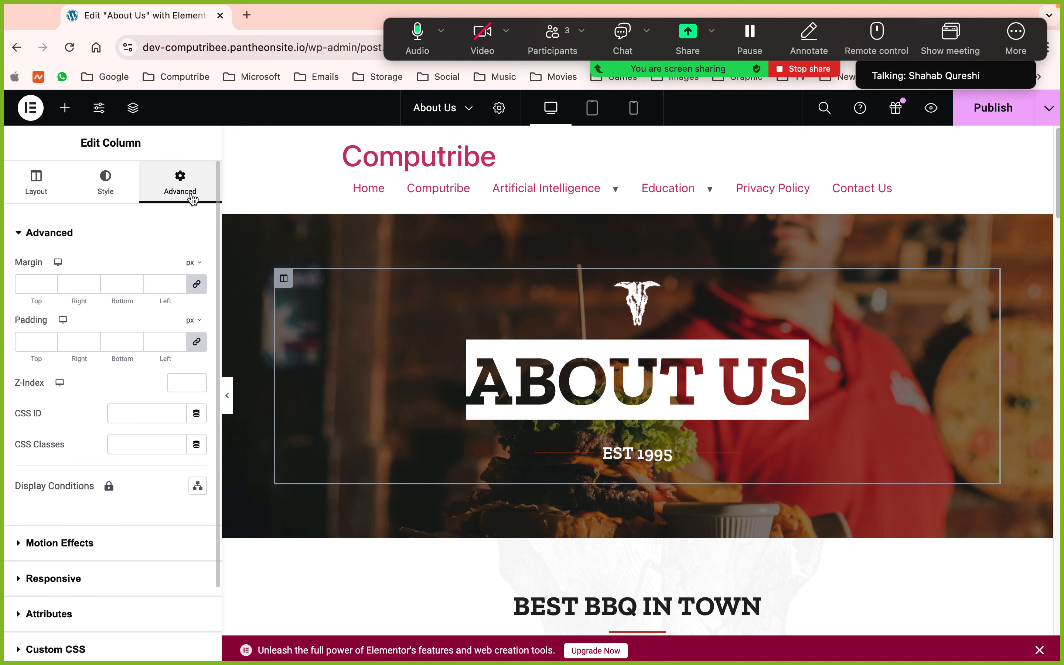
click(17, 235)
click(21, 270)
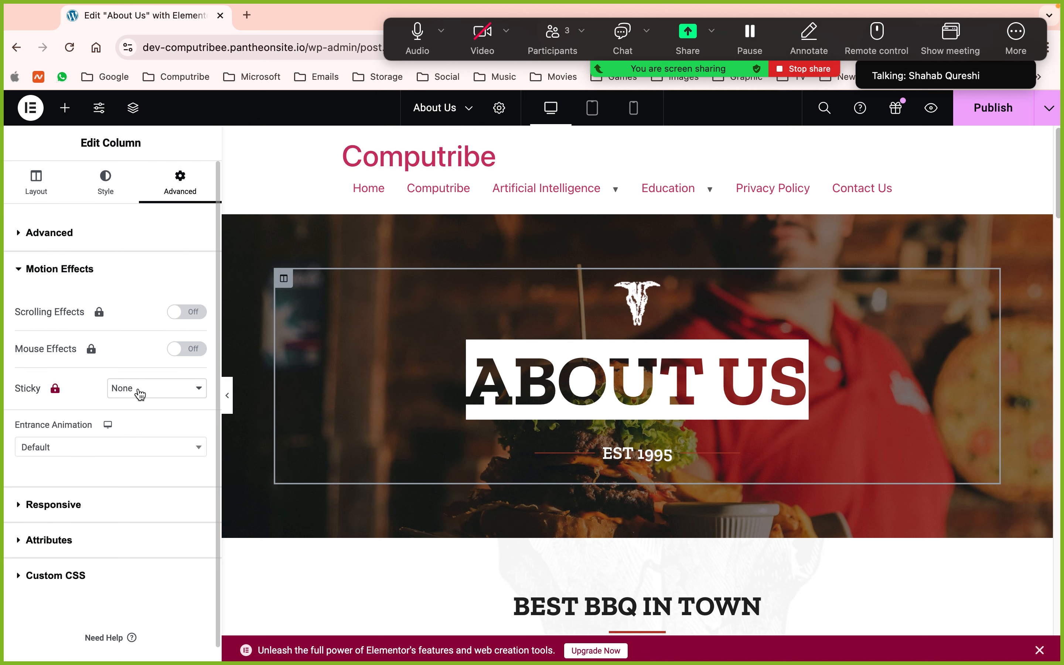
click(139, 393)
click(81, 447)
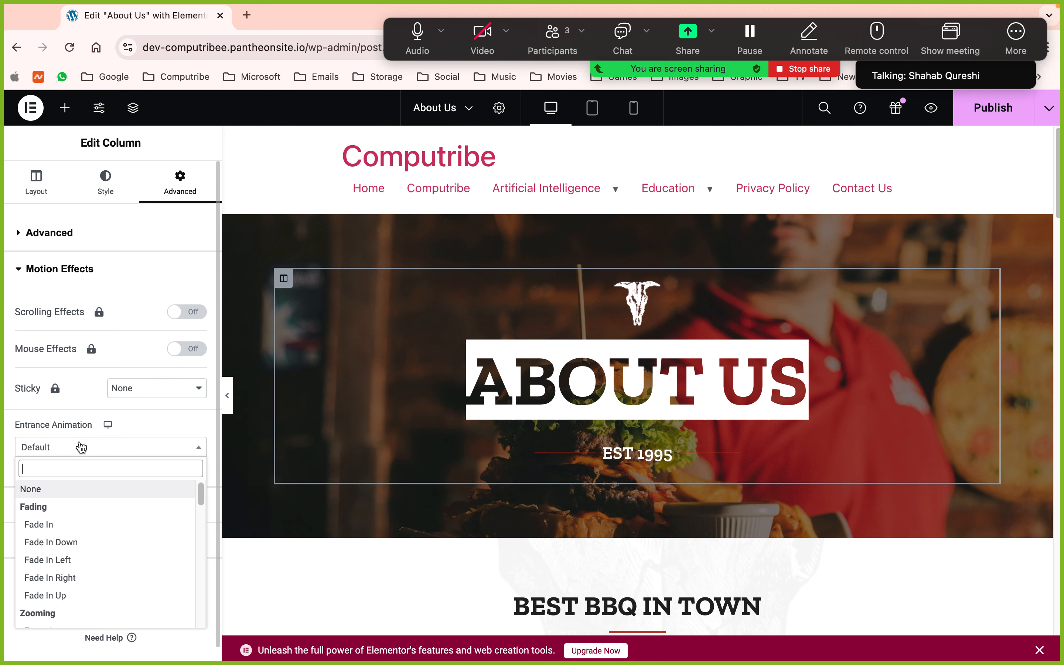
click(53, 526)
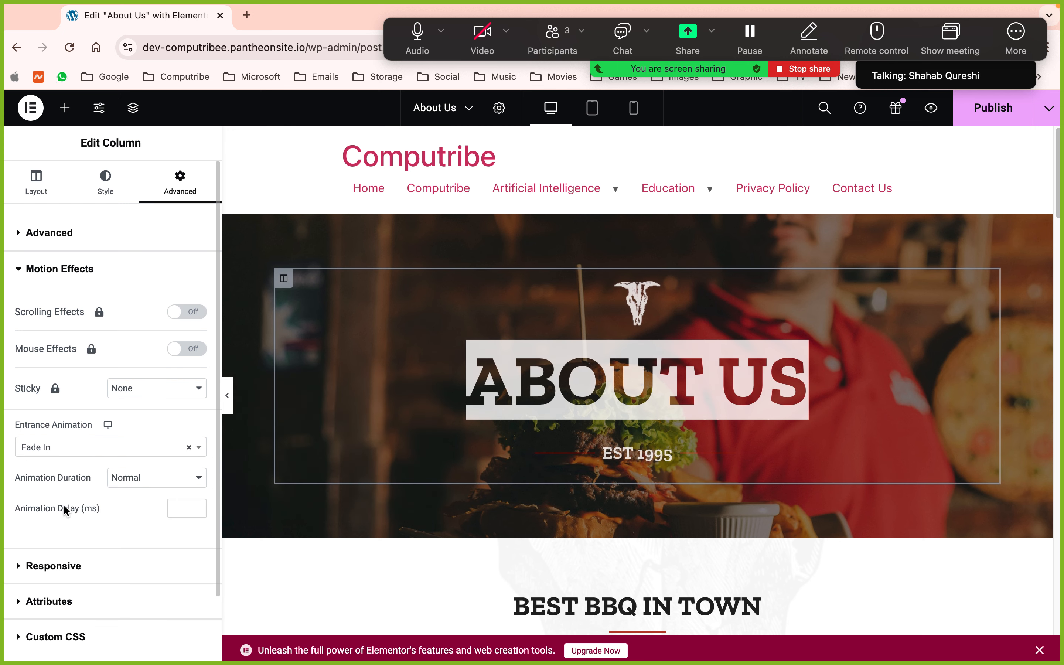
click(83, 453)
click(69, 543)
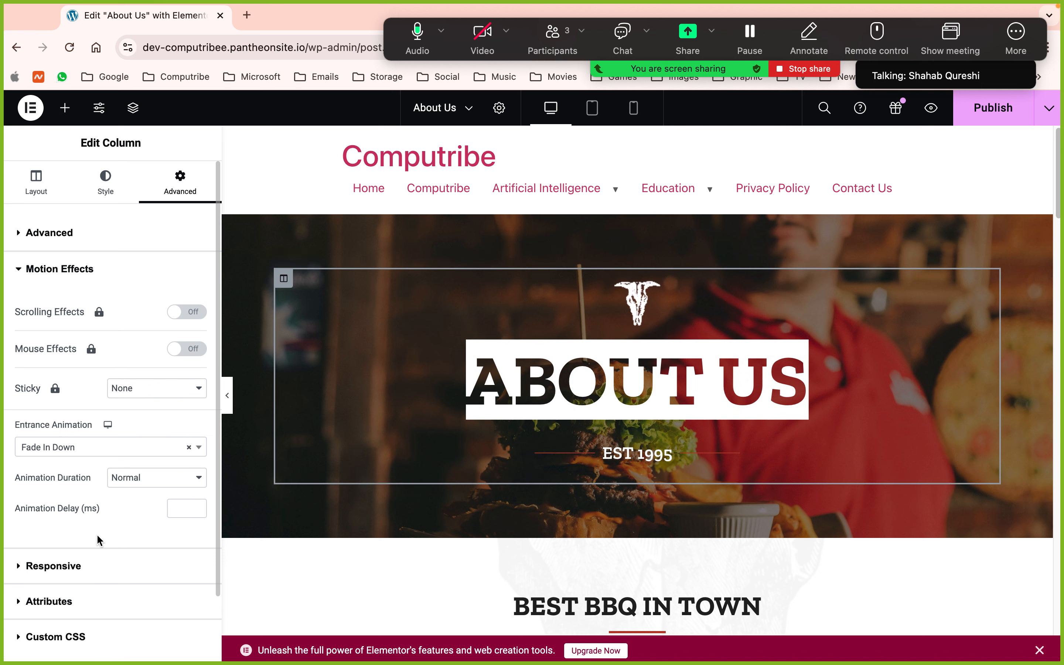
Try the Fade In Left entrance animation on the "Best BBQ in Town" heading, then set it to Zoom In
scroll(652, 313, down, 7)
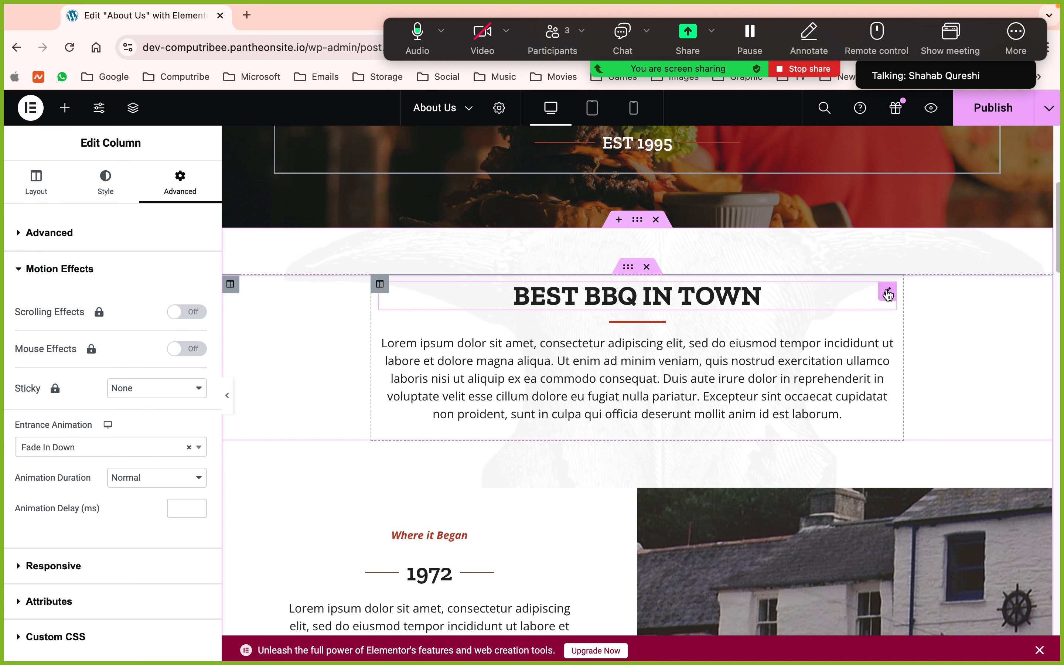
click(888, 294)
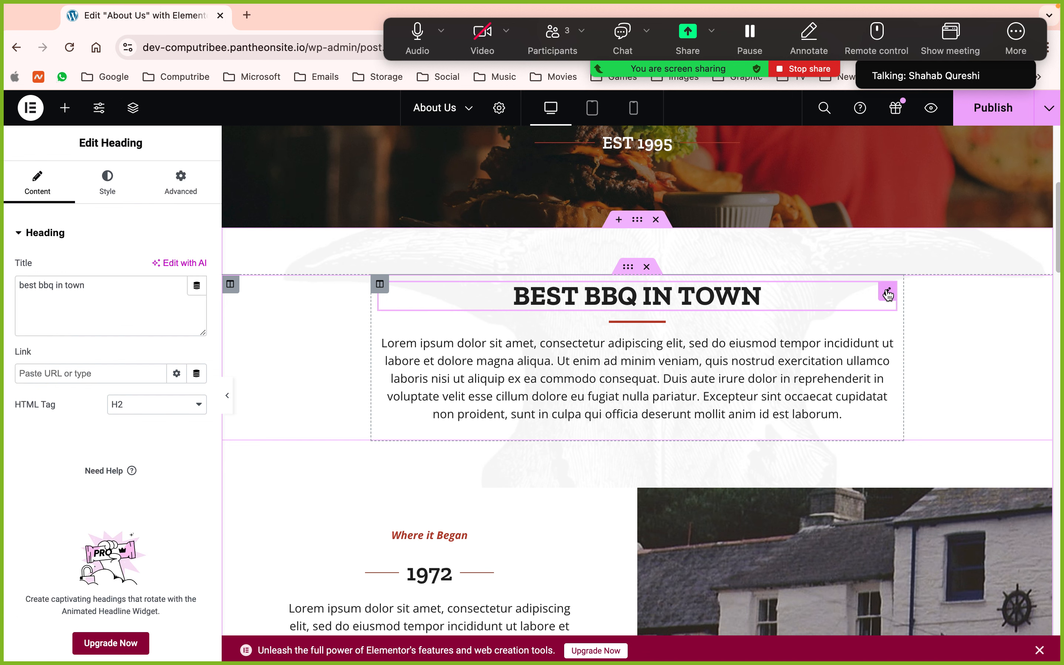
click(206, 184)
scroll(65, 449, down, 9)
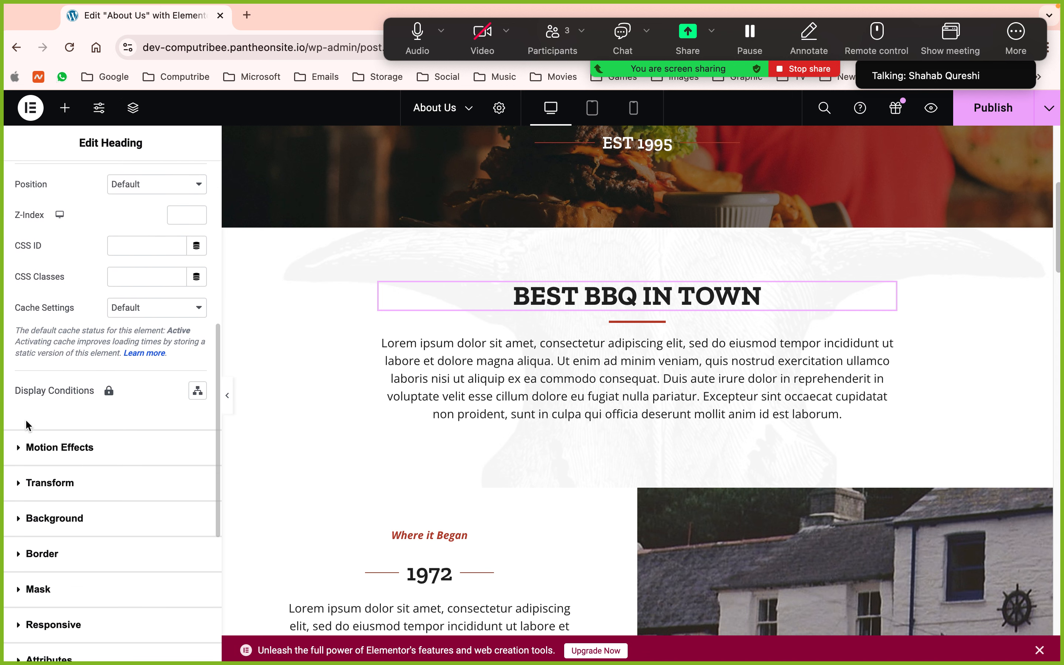
click(20, 453)
scroll(20, 454, down, 3)
click(125, 304)
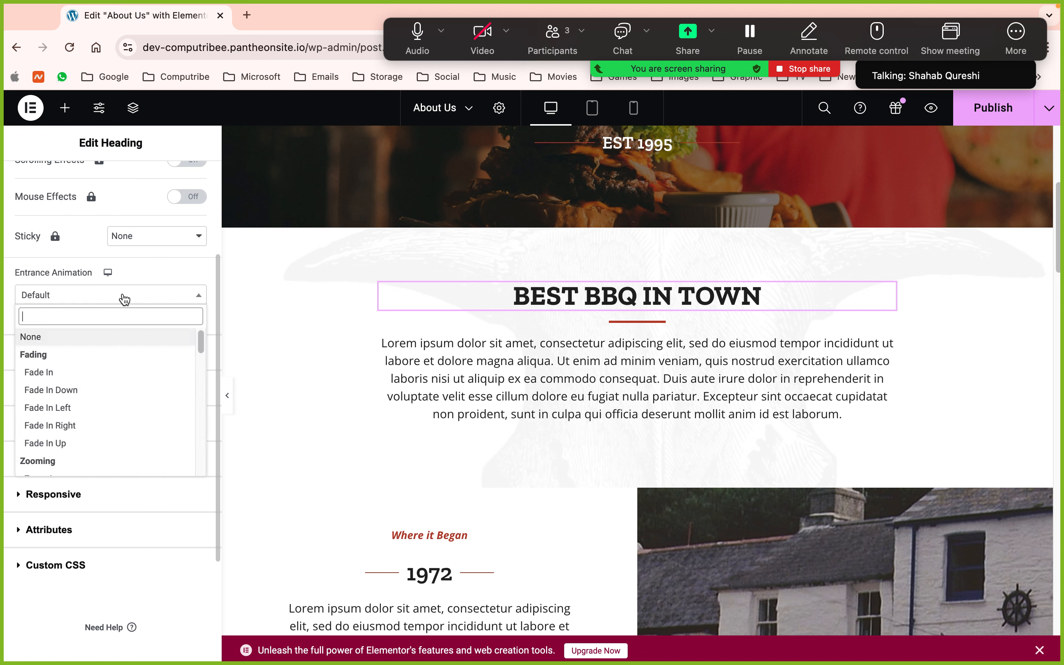
click(66, 407)
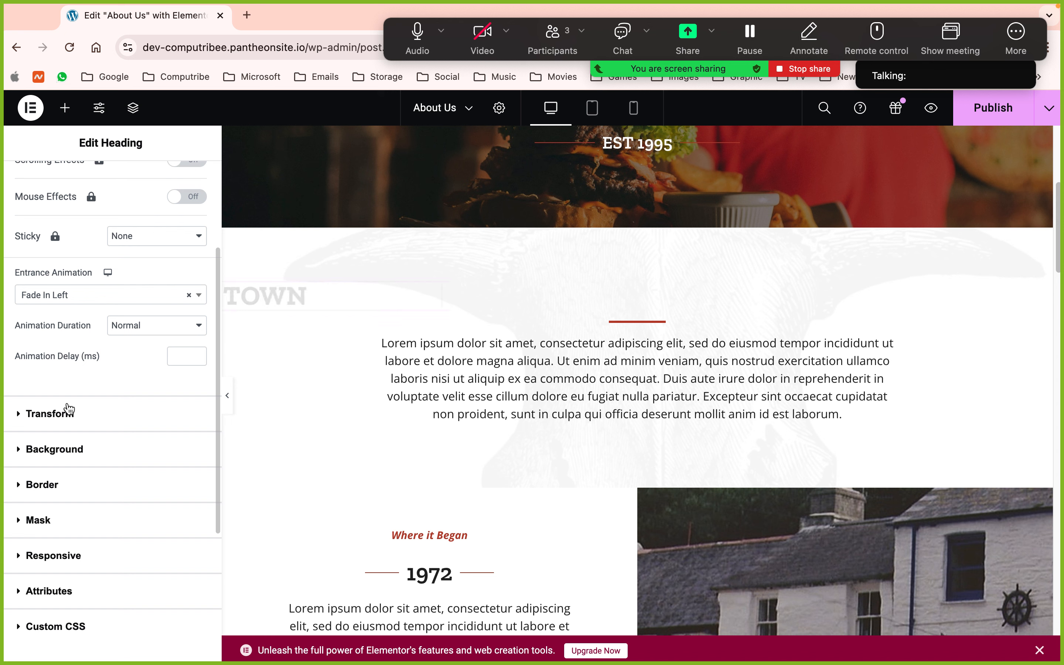
click(93, 303)
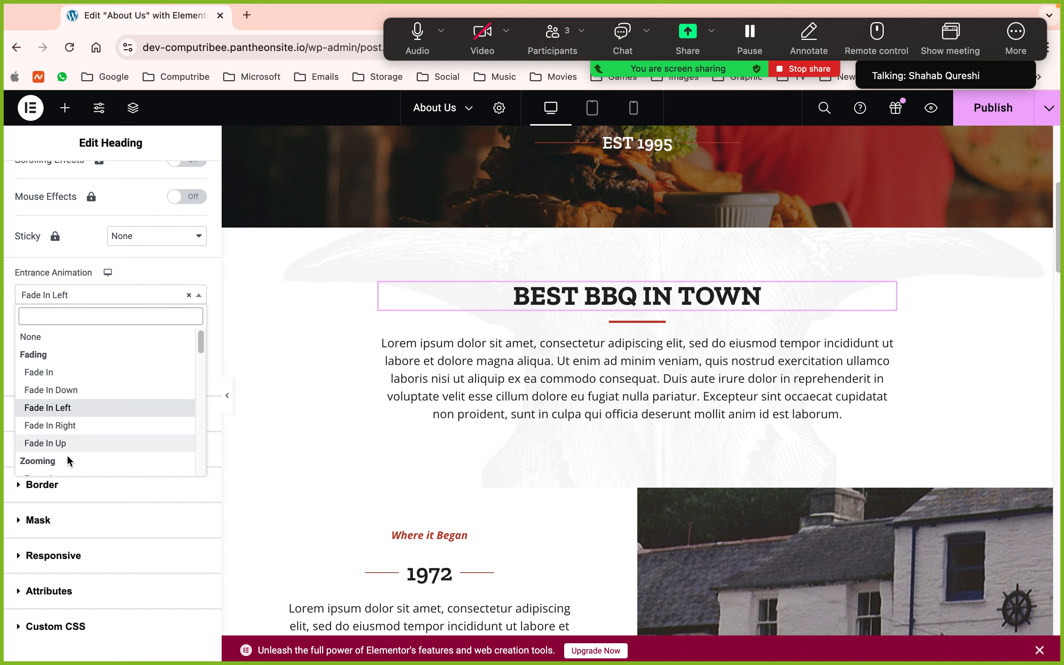
scroll(70, 444, down, 3)
click(58, 410)
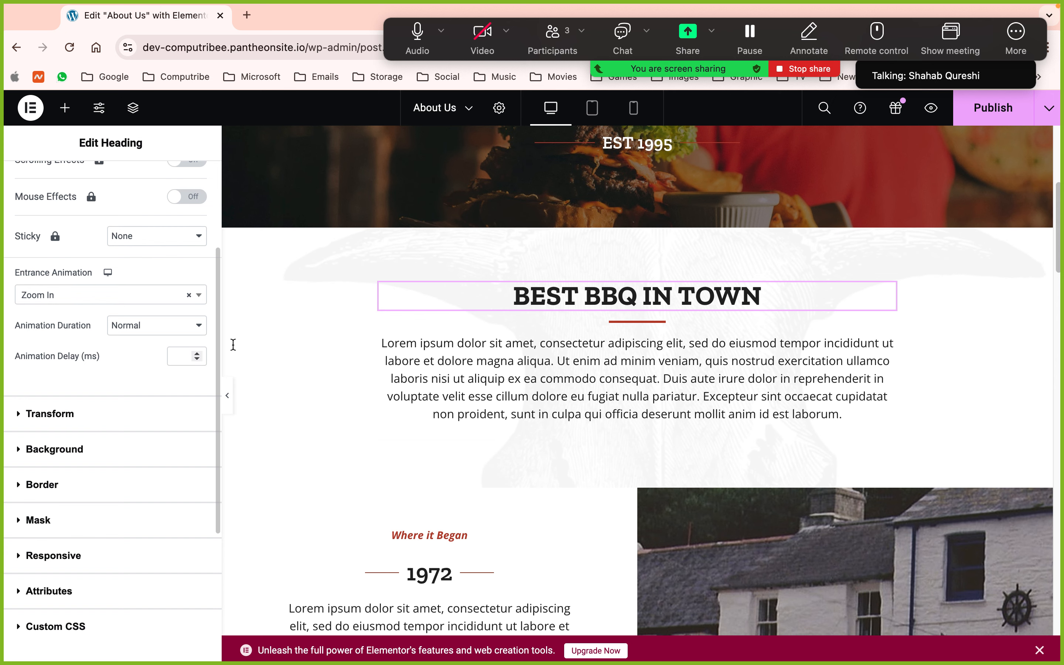
Set the entrance animation of the "1972" divider below "Where it Began" to Bounce In
scroll(671, 375, down, 5)
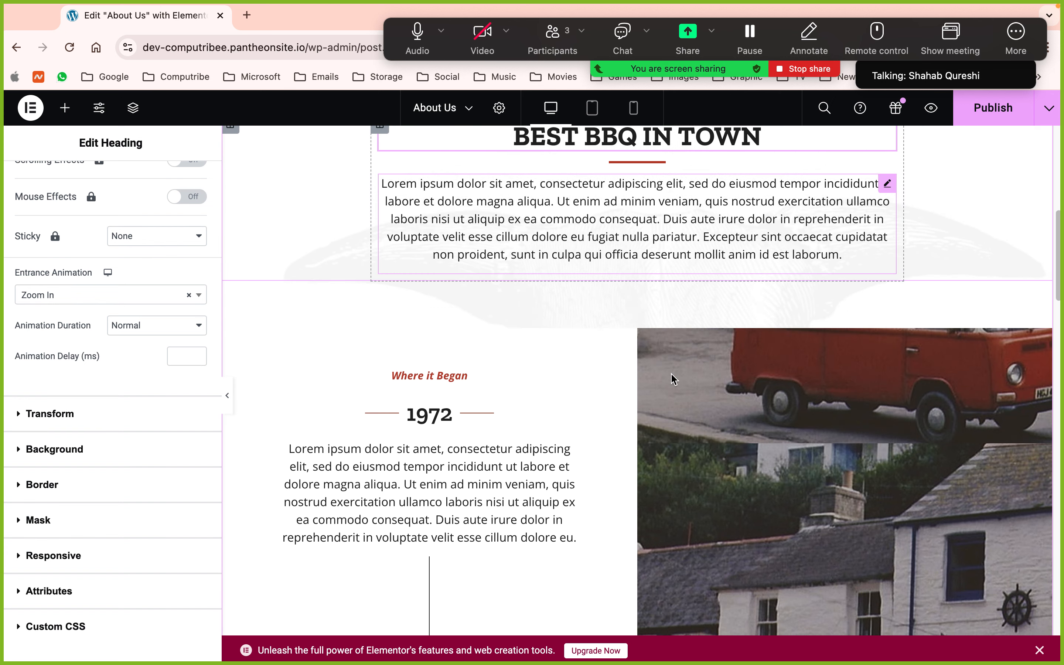
scroll(671, 374, down, 2)
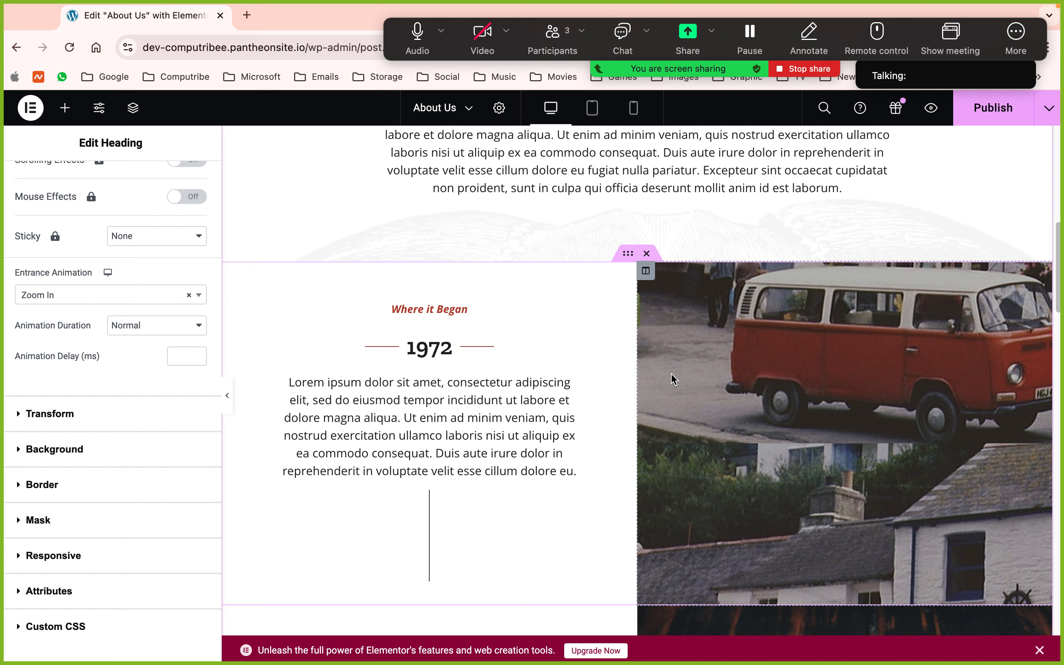
scroll(674, 379, down, 8)
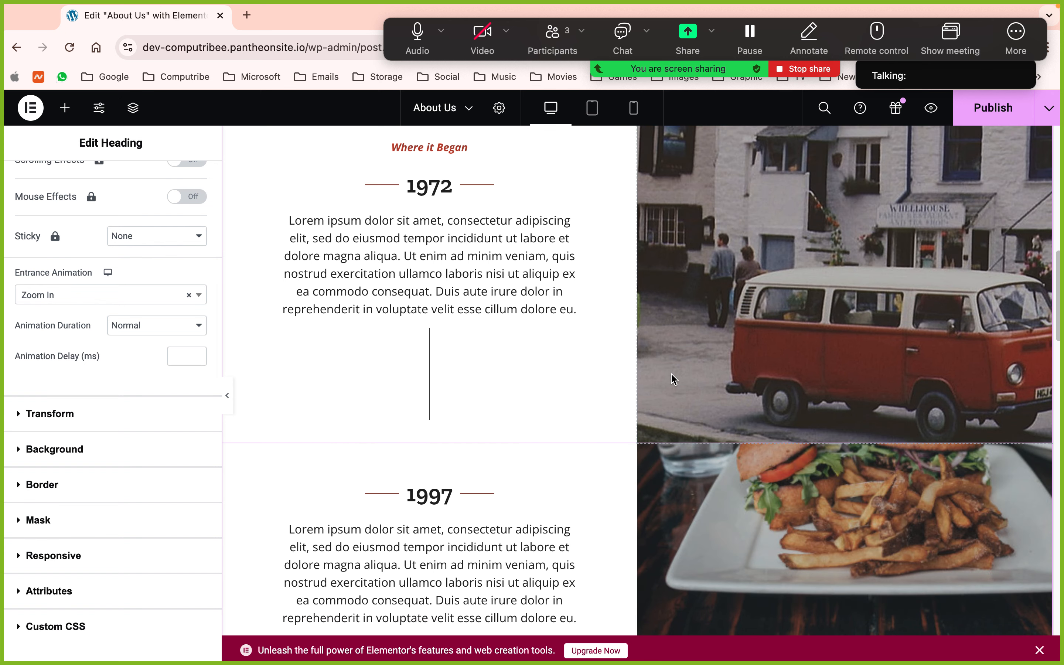
scroll(674, 379, up, 5)
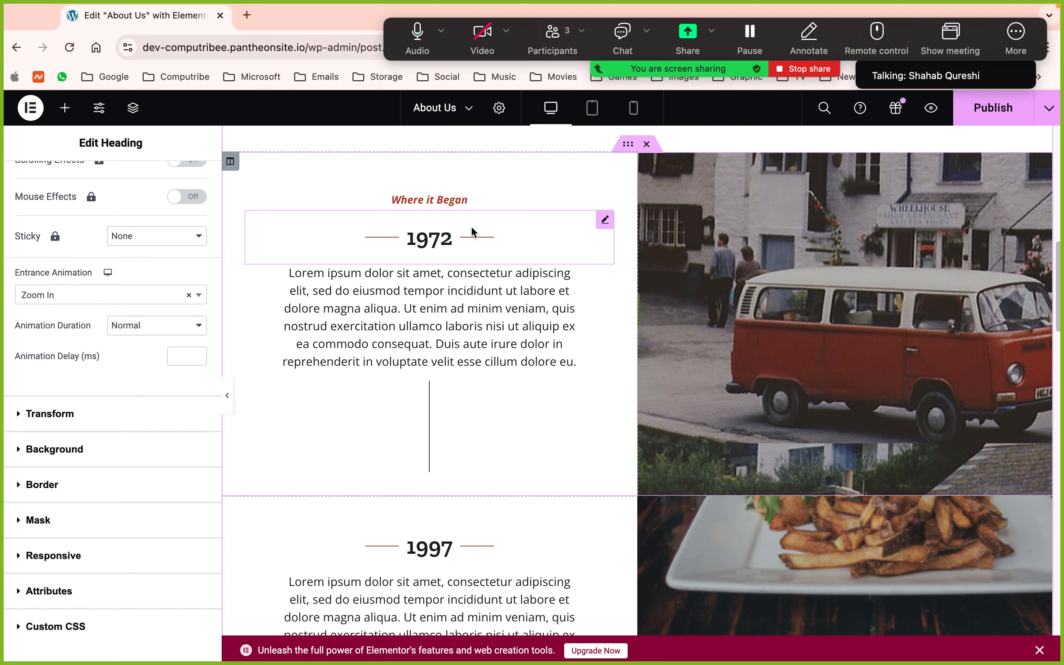
click(602, 233)
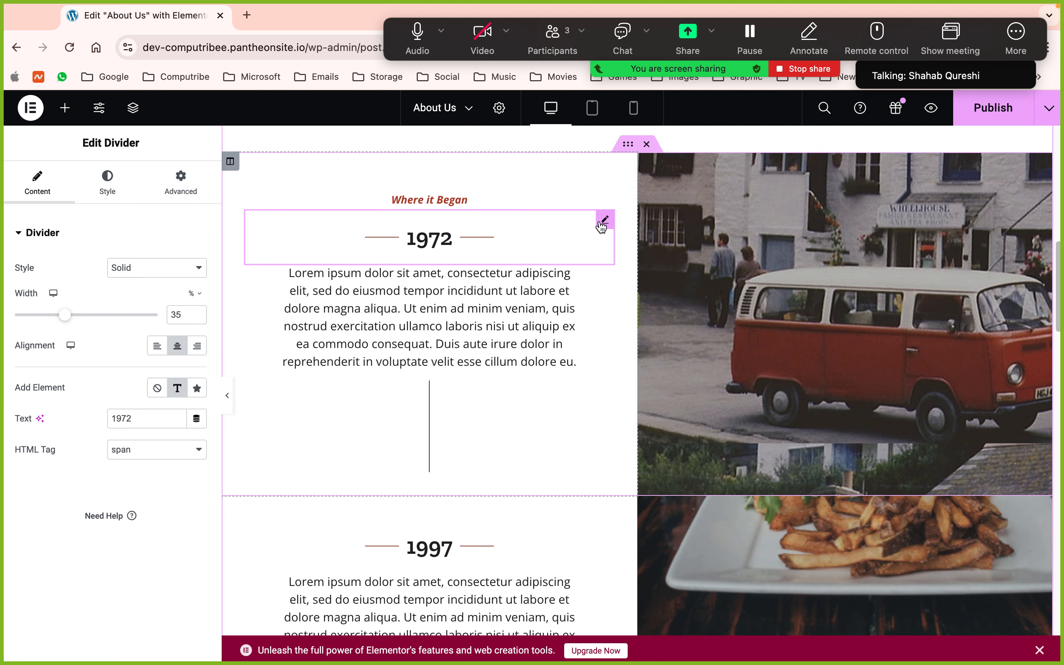
click(179, 187)
scroll(124, 374, down, 5)
click(19, 620)
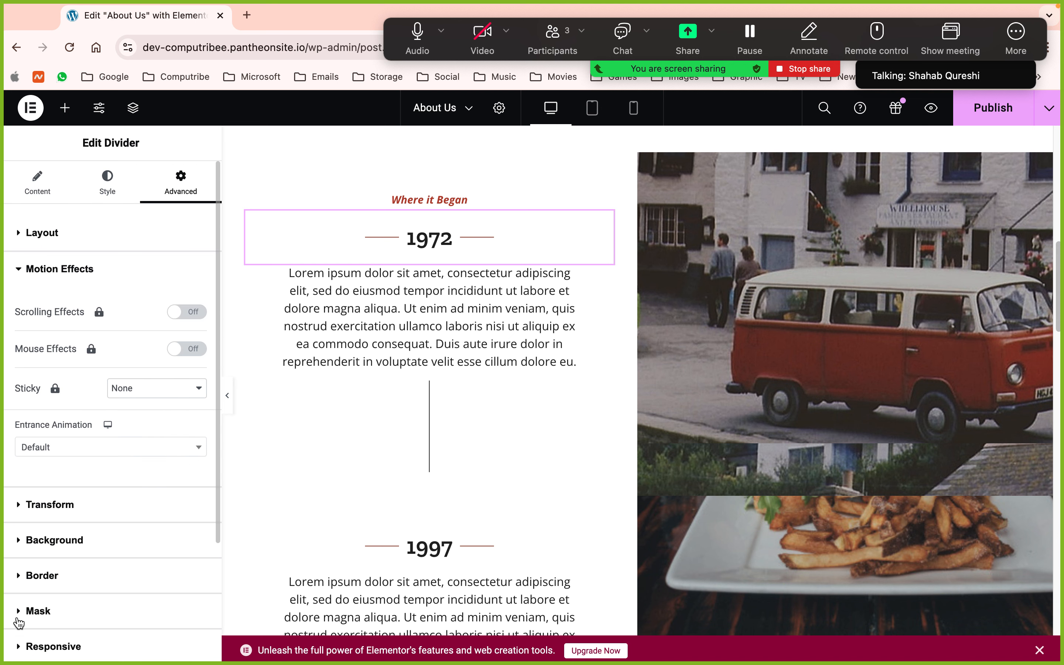
scroll(78, 431, down, 3)
click(103, 296)
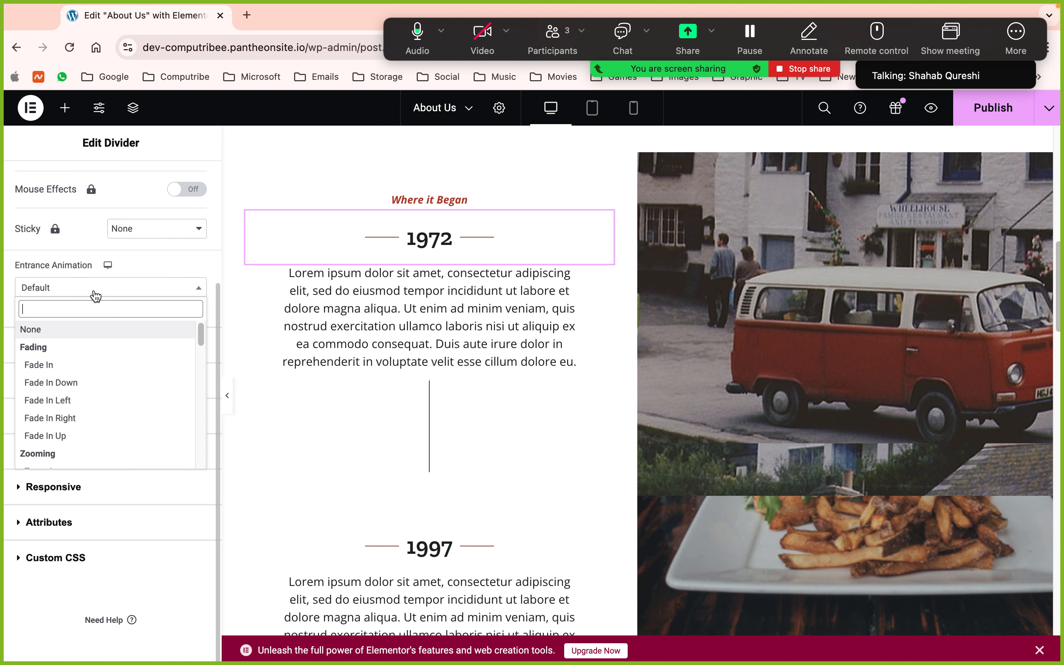
scroll(95, 419, down, 6)
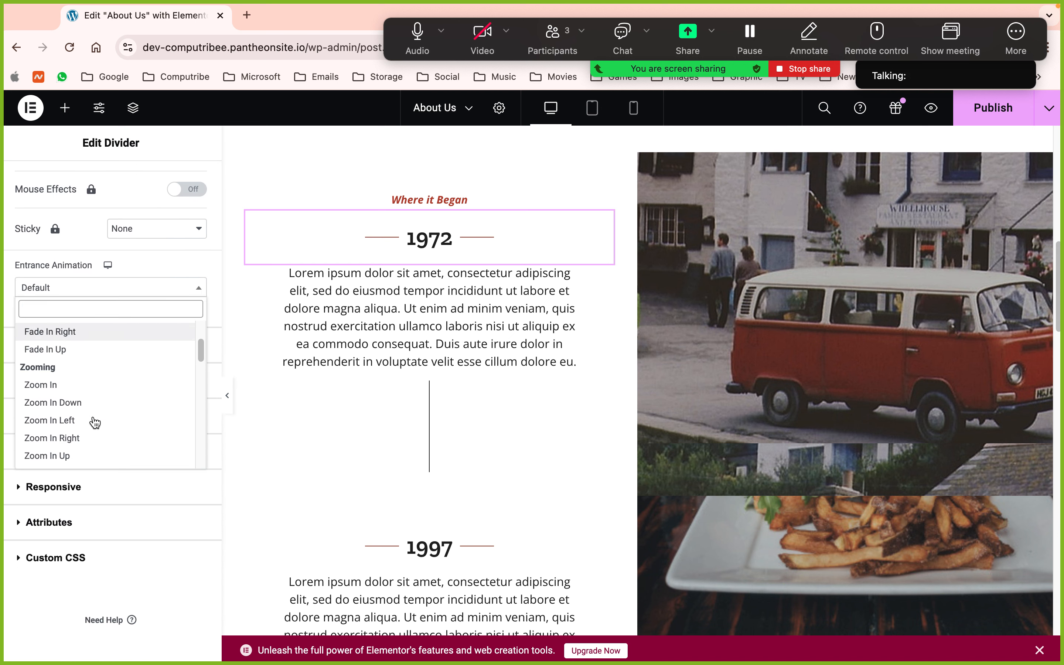
click(98, 383)
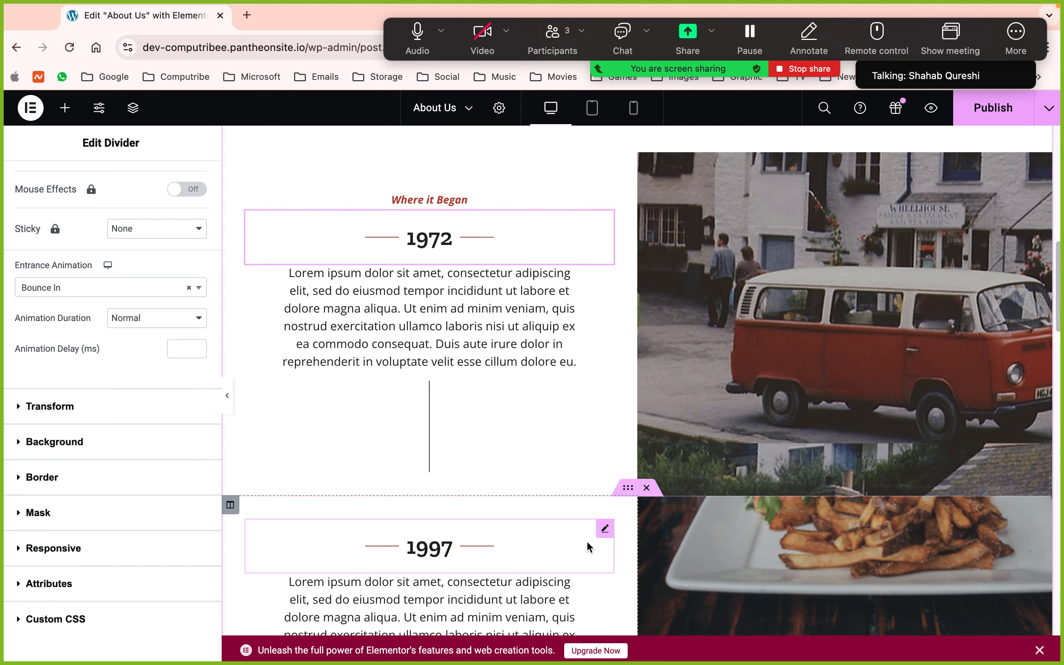
Apply the Bounce In entrance animation to the "1997" divider
click(604, 533)
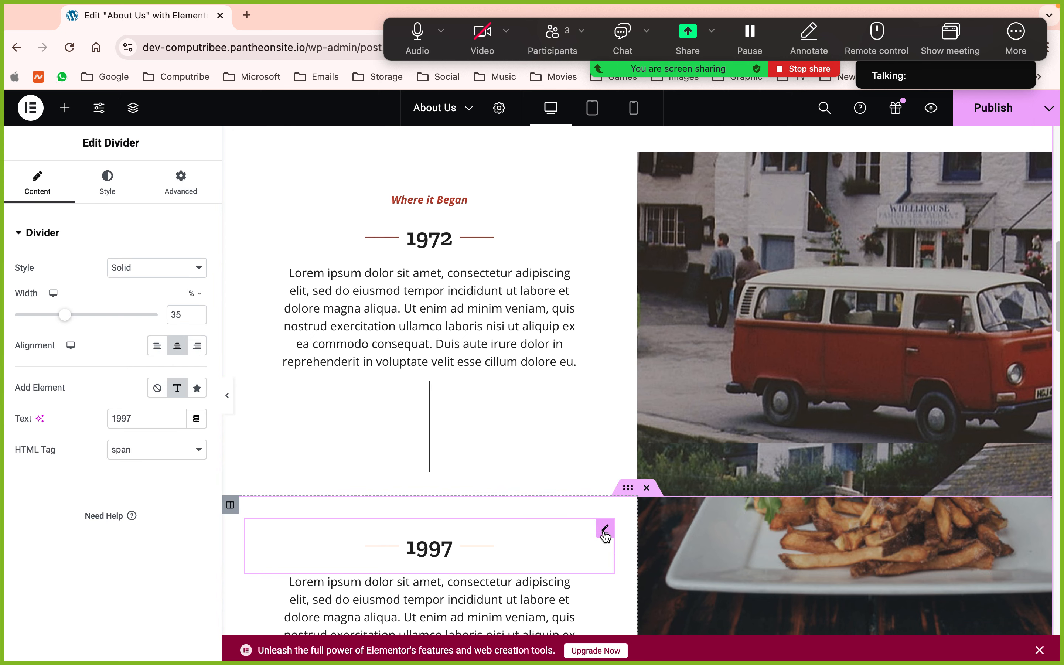
click(180, 185)
scroll(88, 484, down, 6)
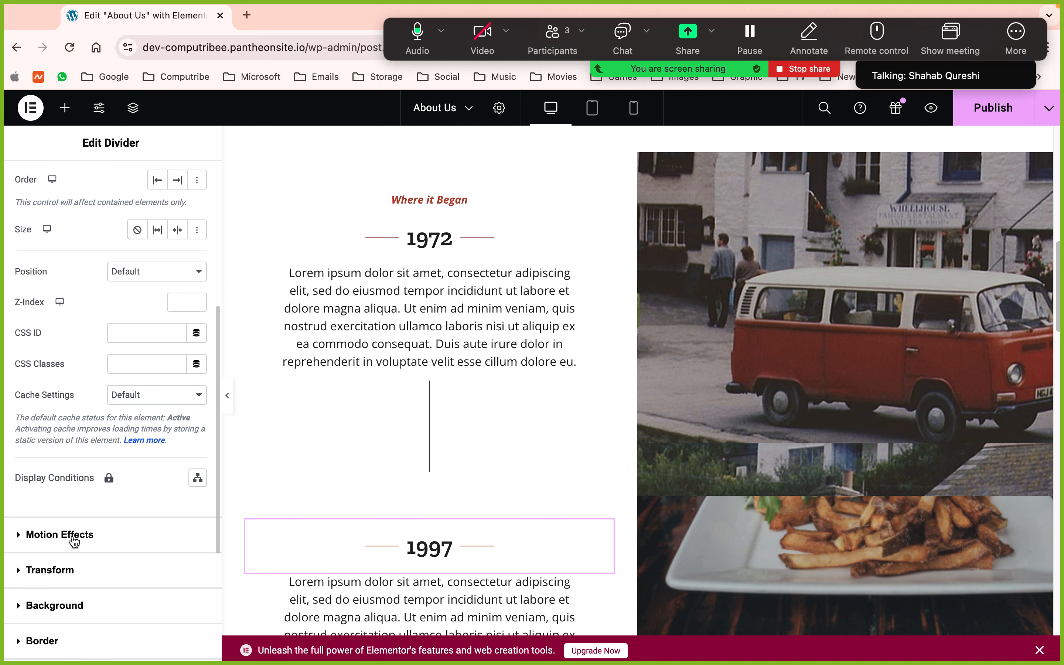
click(74, 541)
click(109, 453)
scroll(93, 554, down, 3)
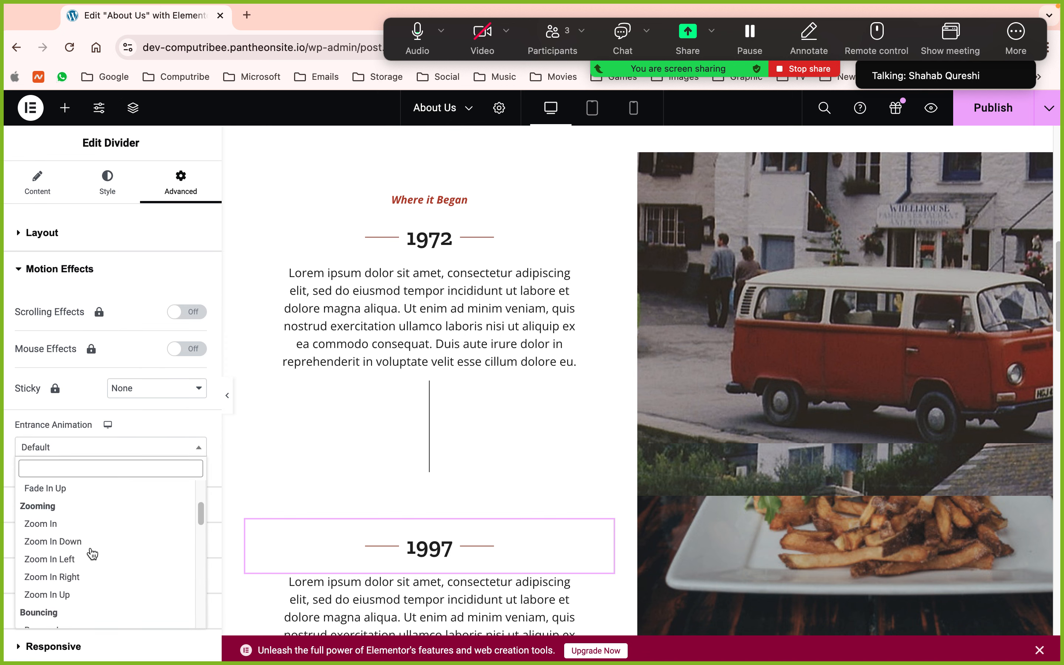
scroll(92, 553, down, 3)
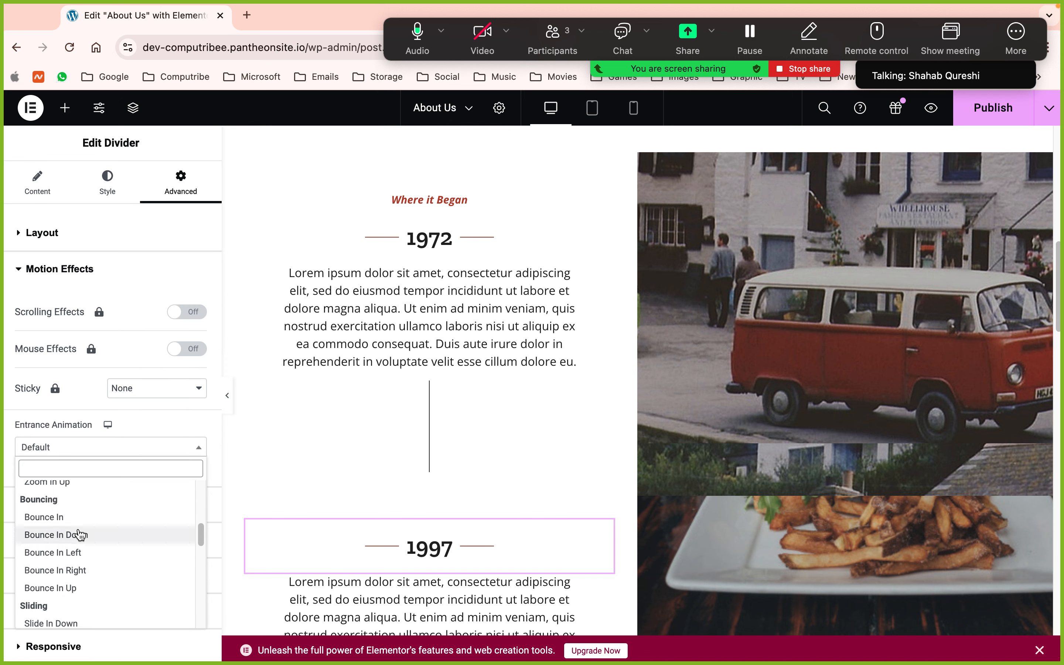
click(79, 518)
Give the "2005" divider the Bounce In entrance animation in its motion effects
scroll(418, 487, down, 4)
scroll(418, 487, down, 3)
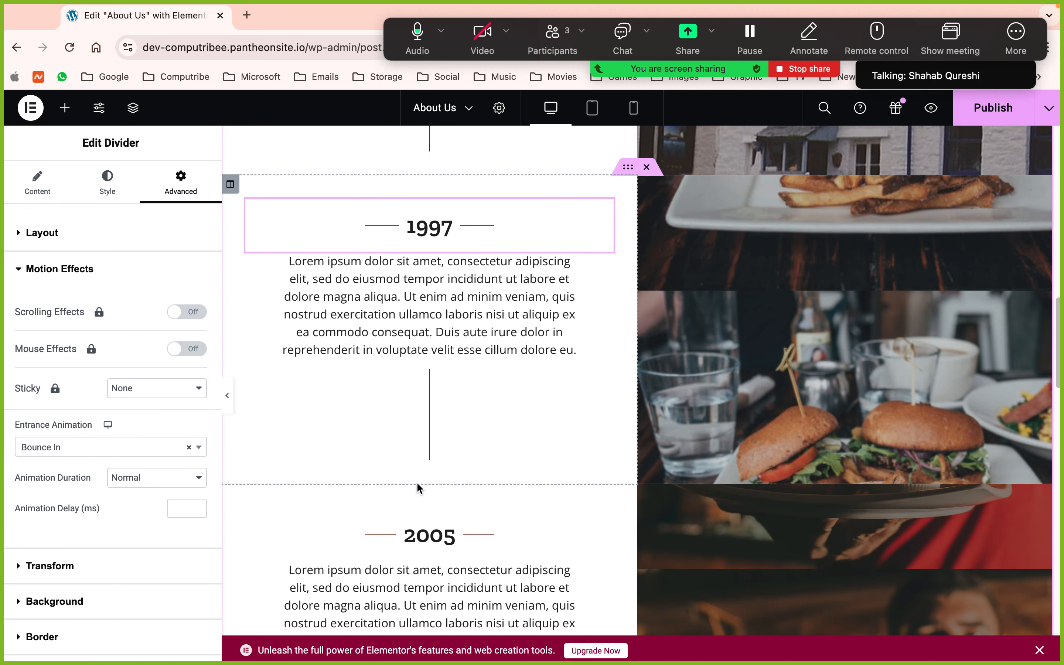
scroll(419, 488, down, 3)
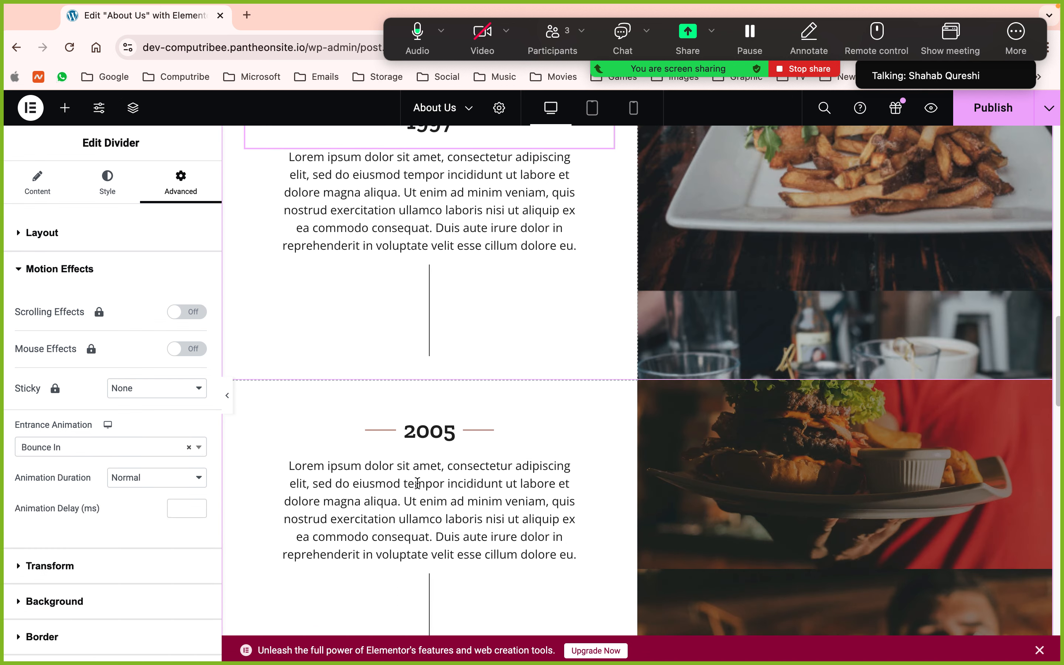
click(605, 360)
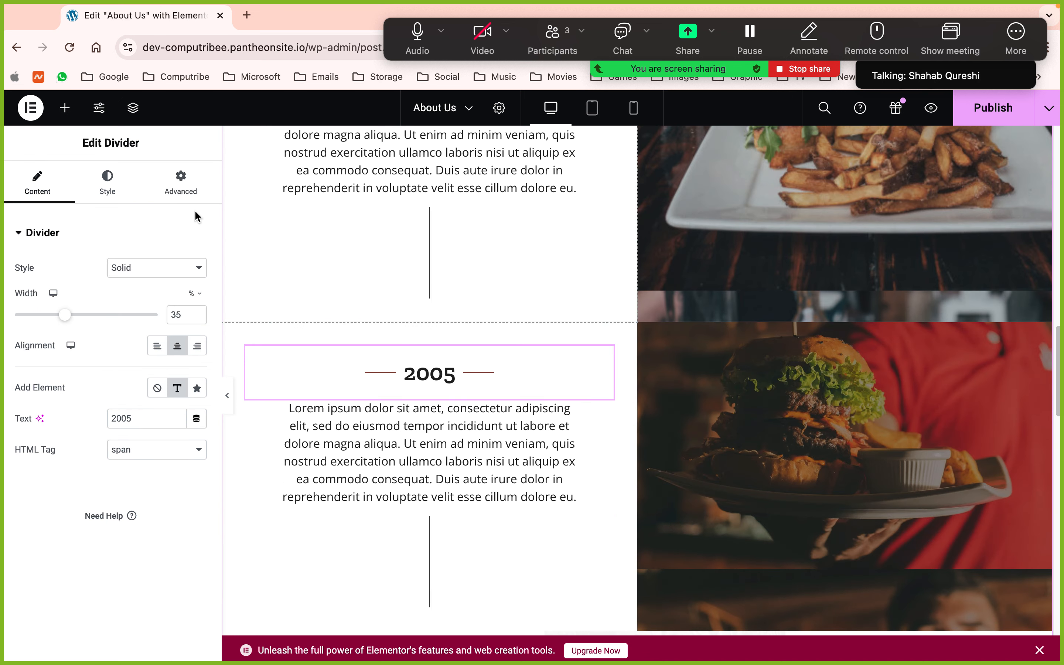
click(181, 187)
scroll(56, 469, down, 4)
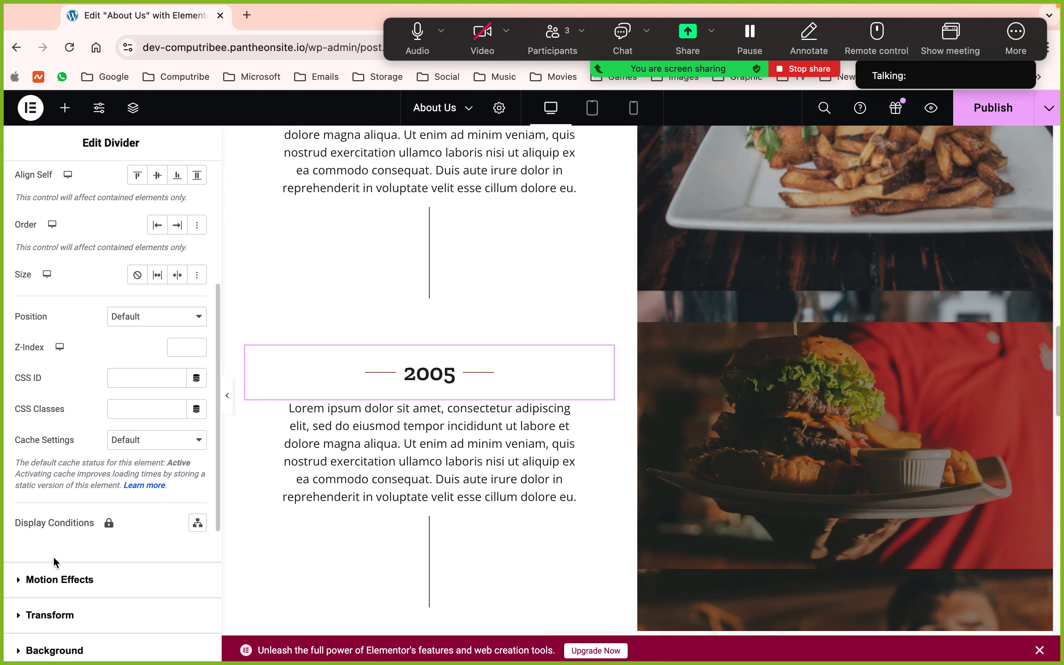
click(50, 577)
scroll(64, 410, down, 3)
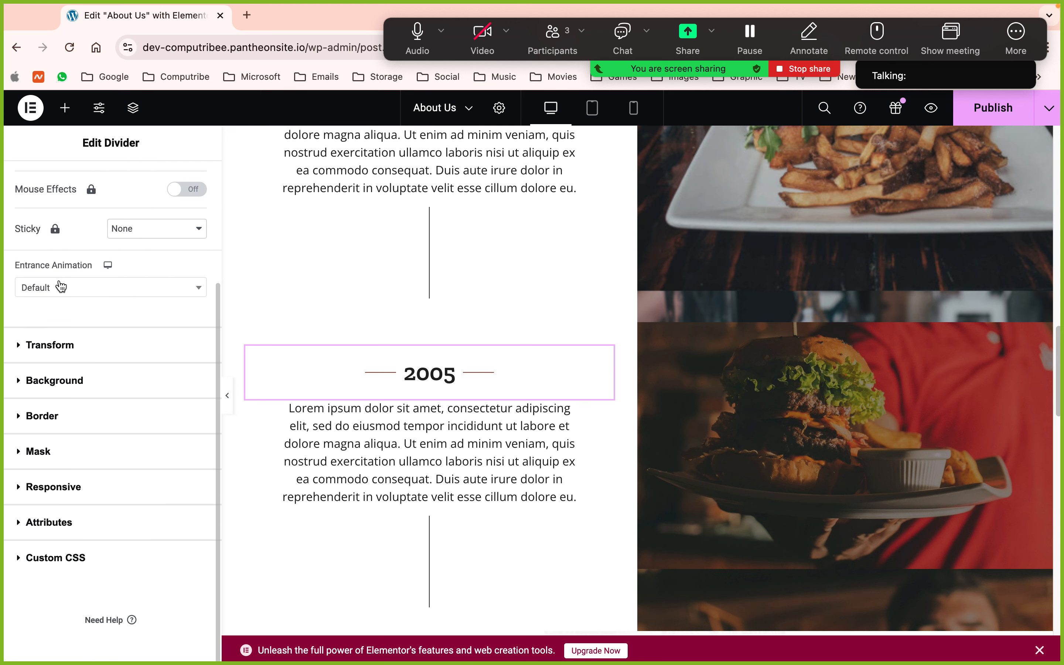
click(60, 287)
scroll(67, 446, down, 5)
click(69, 423)
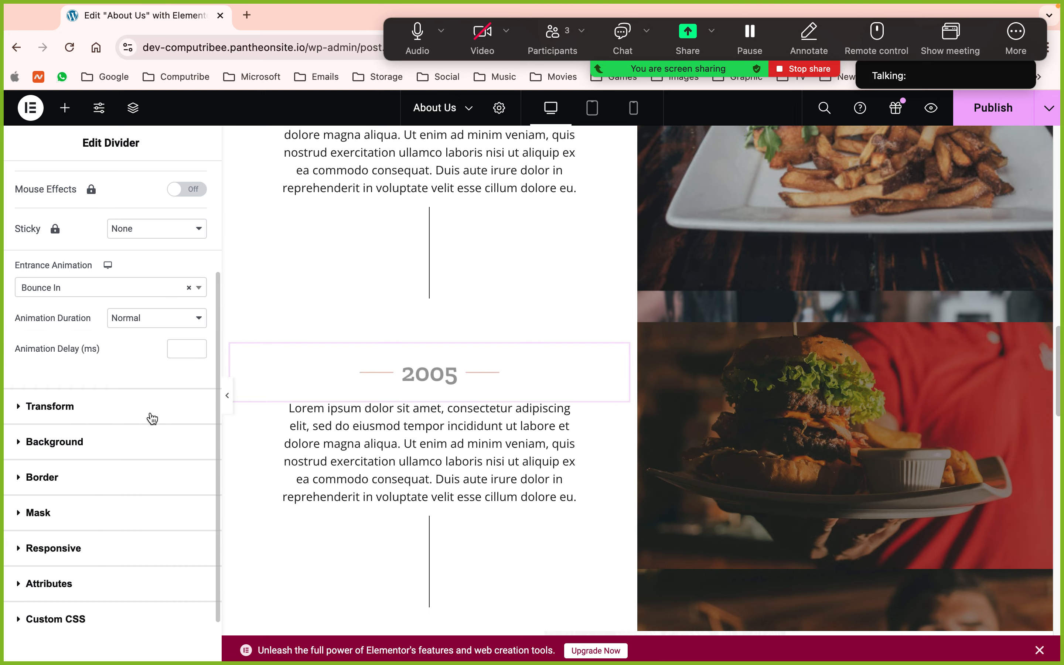
Publish the changes to the About Us page, then load the site's wp-admin dashboard by shortening the page address
scroll(456, 411, down, 12)
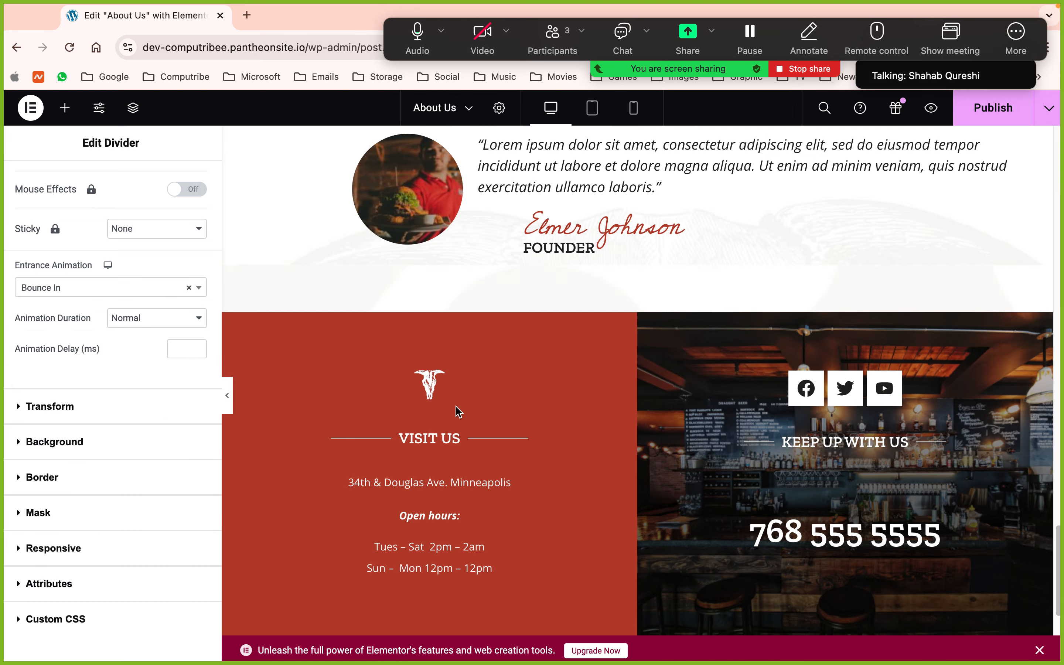
scroll(457, 411, up, 20)
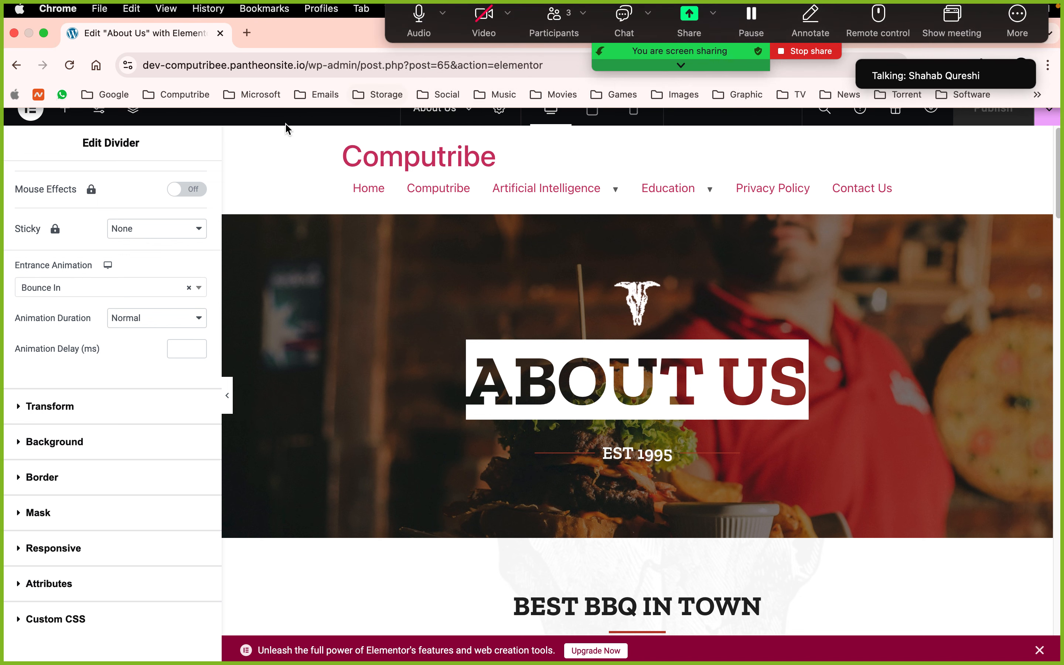
click(365, 68)
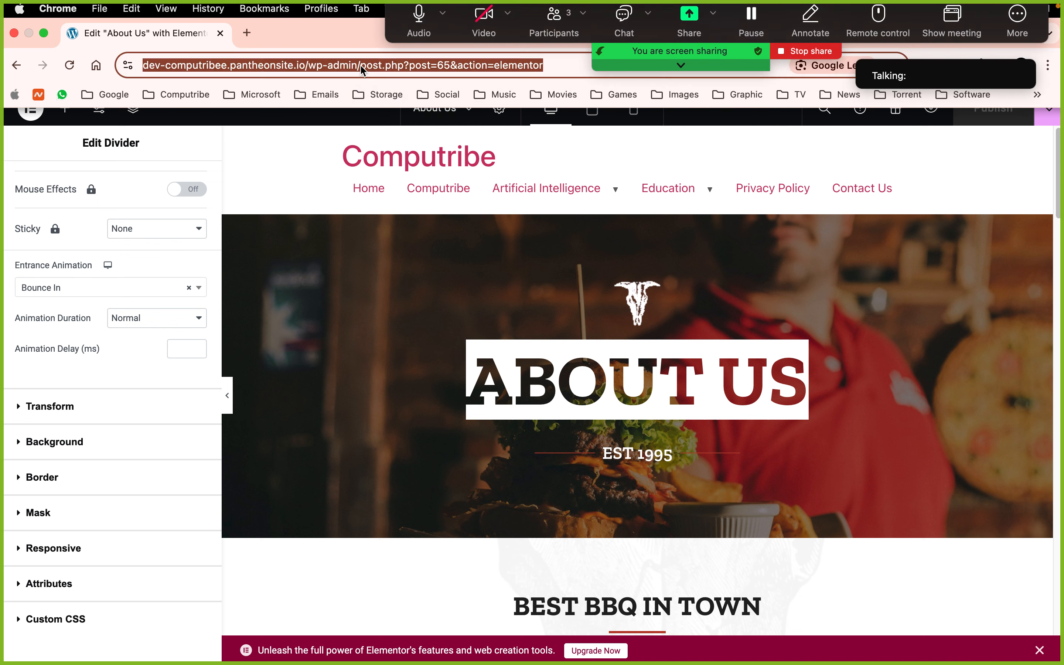
click(362, 67)
drag(404, 70, 669, 42)
key(BackSpace)
key(BackSpace)
key(Return)
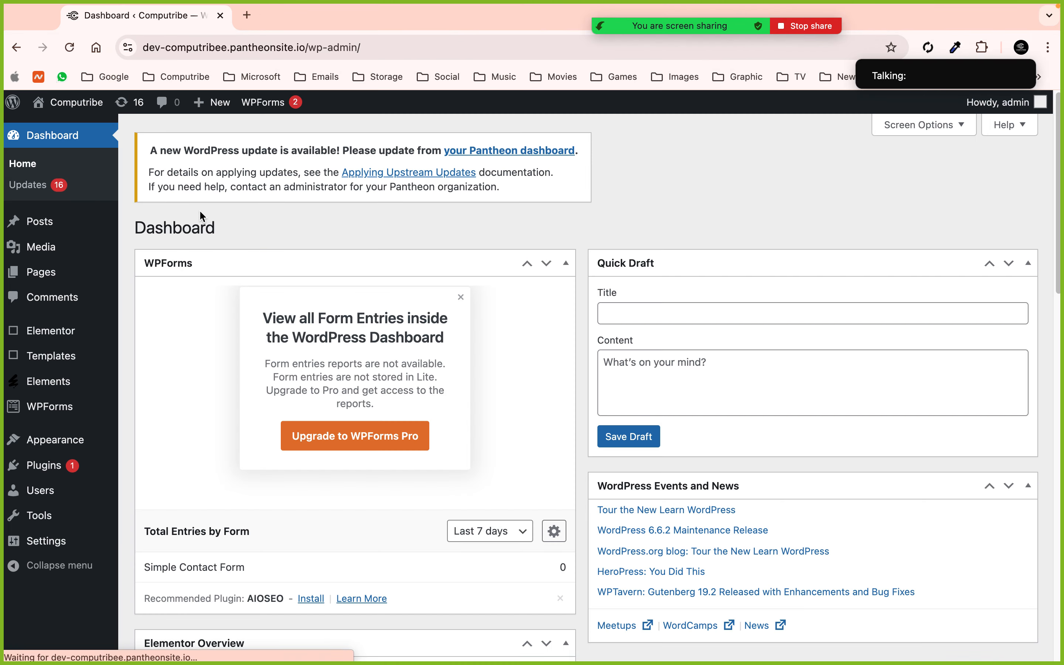
View the About Us page from the Pages list in a new browser tab and review its entrance animations
click(60, 273)
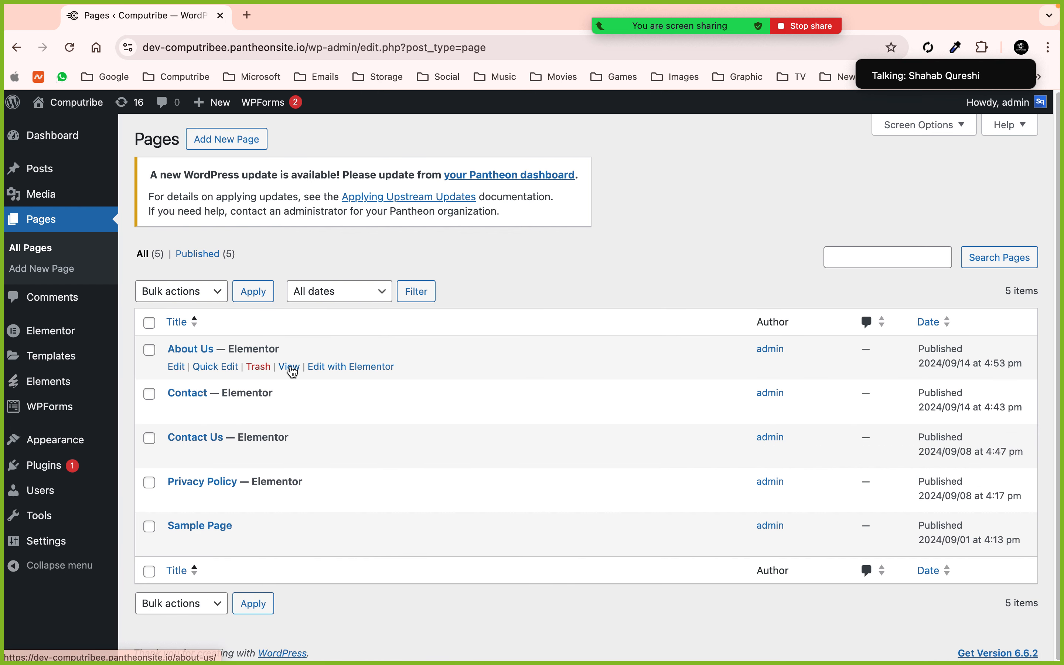
right_click(290, 368)
click(310, 373)
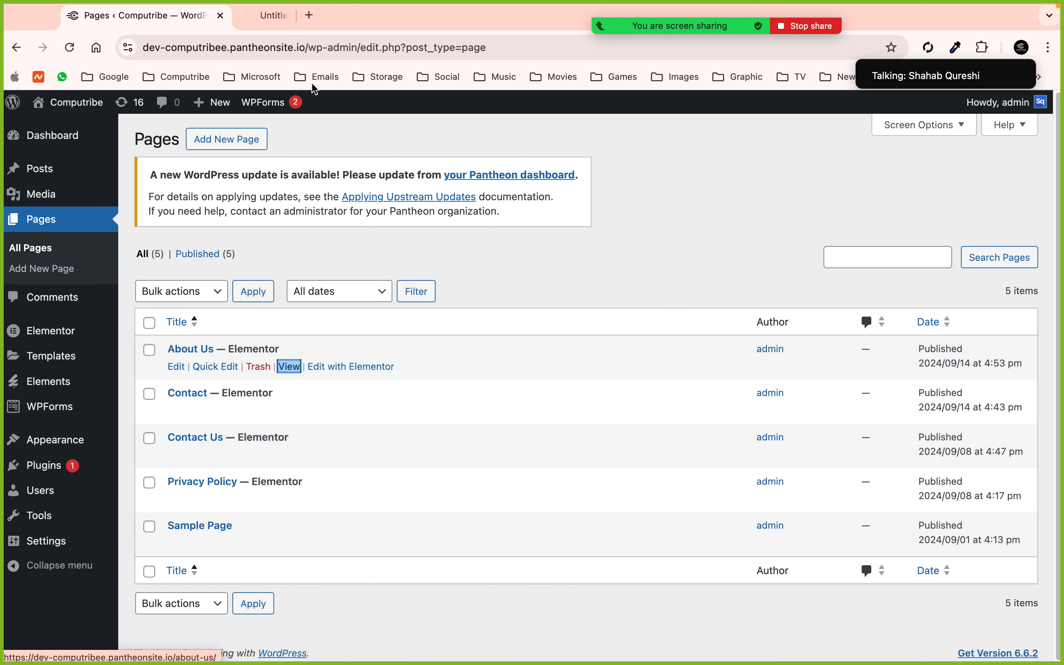
click(292, 14)
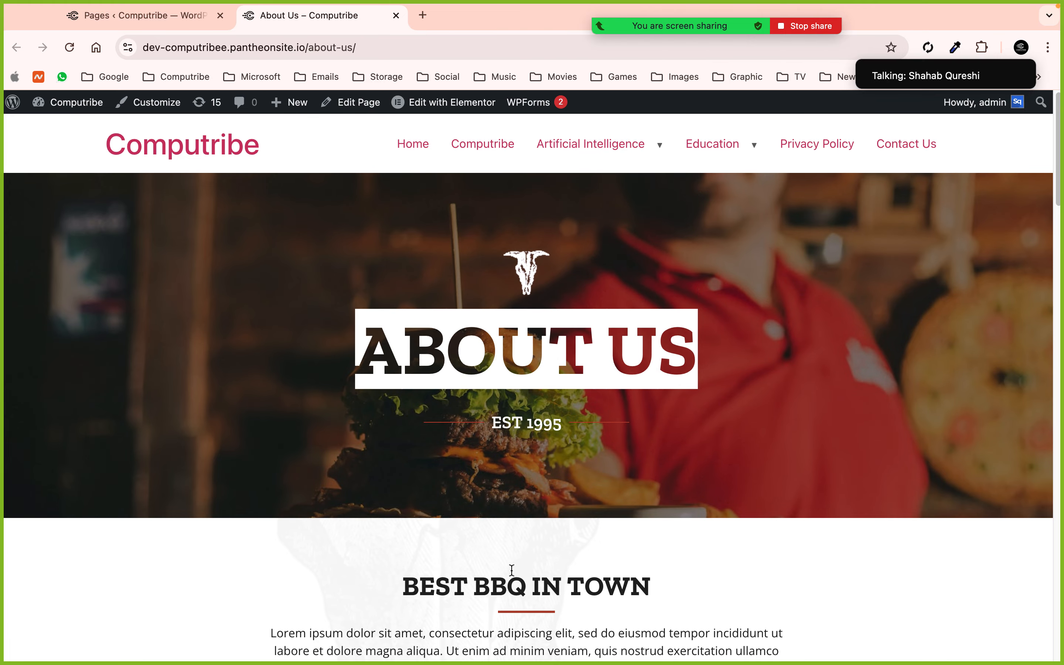
scroll(511, 570, down, 10)
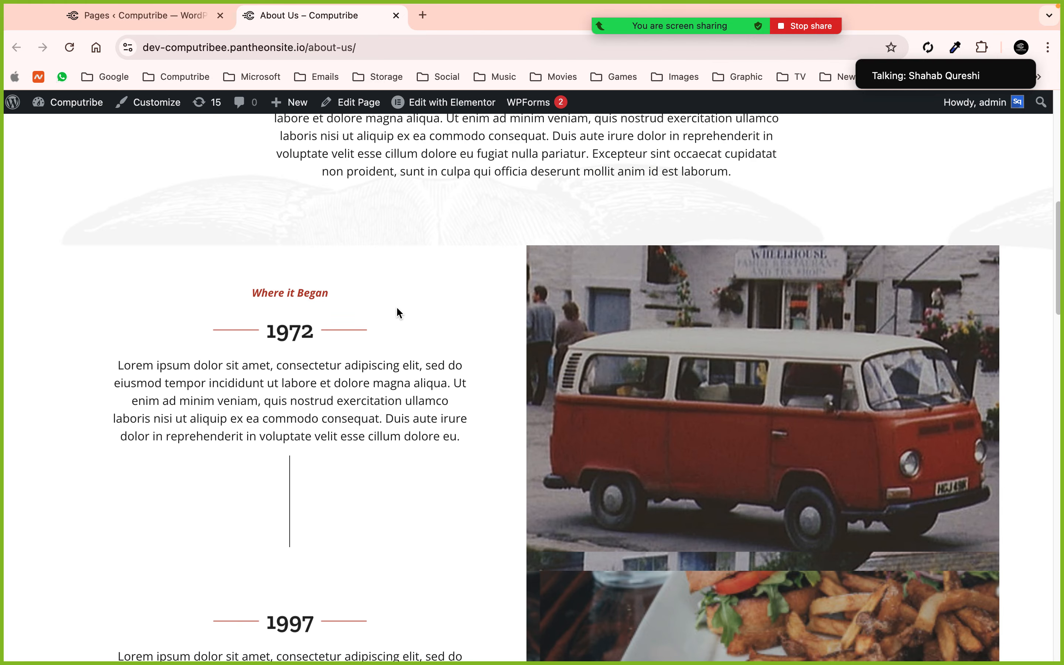
scroll(299, 328, down, 10)
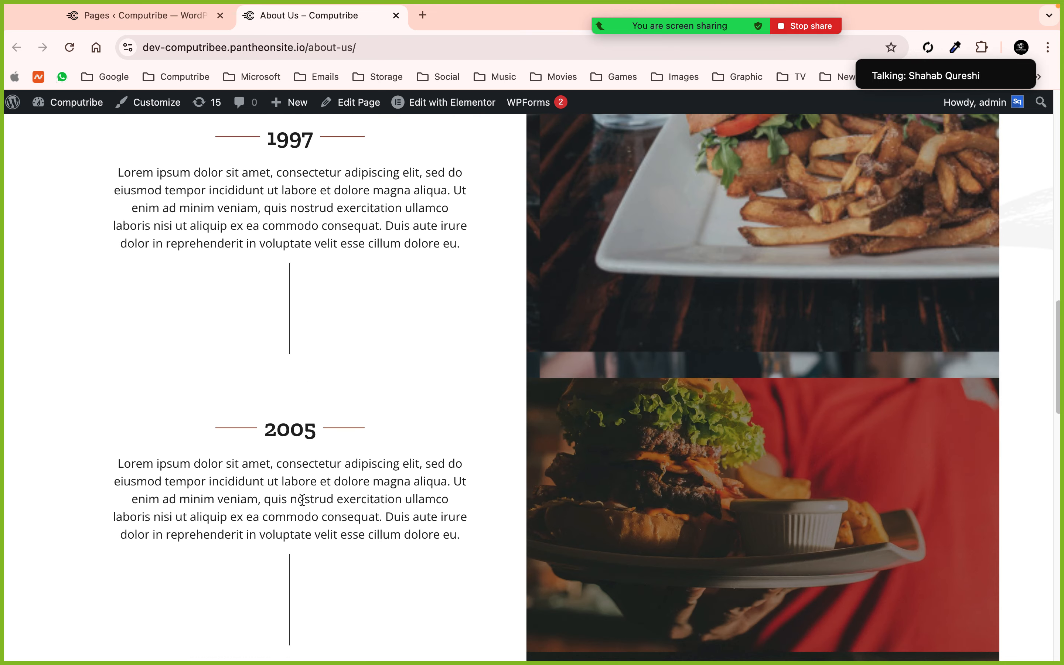
Review the live About Us page from header to footer, checking how the 1997 and 2005 timeline dividers animate in
scroll(301, 501, up, 20)
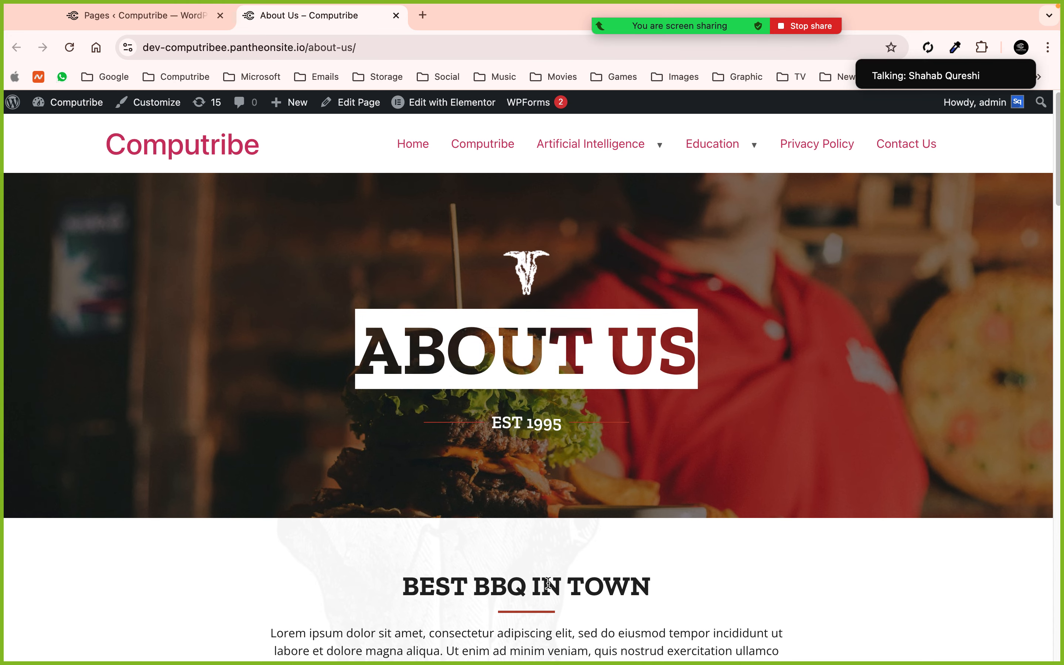
scroll(548, 583, down, 10)
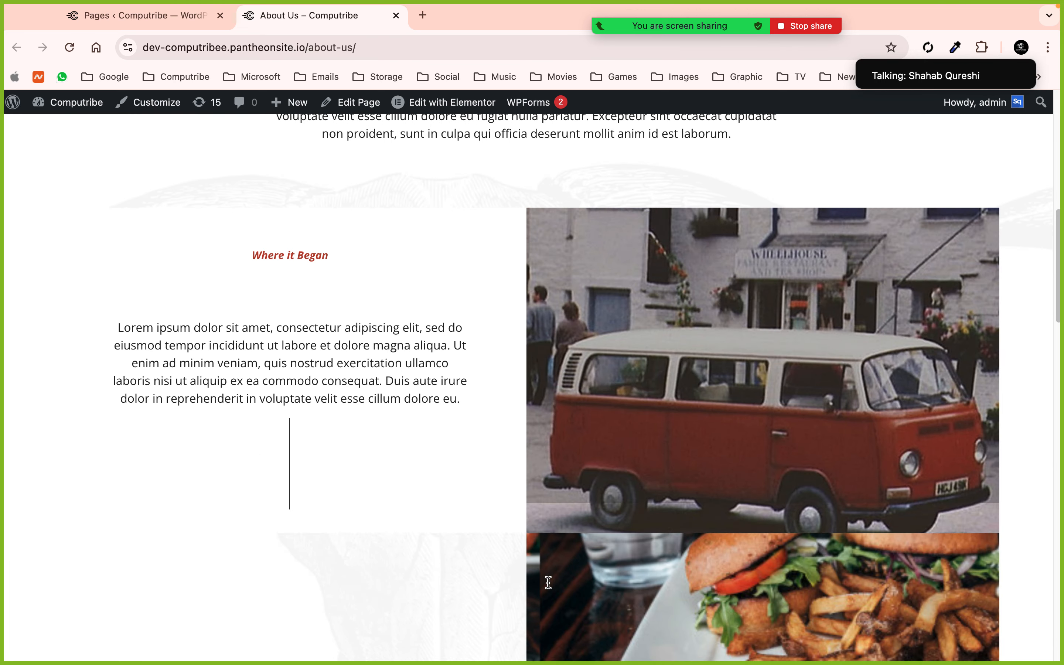
scroll(548, 583, down, 8)
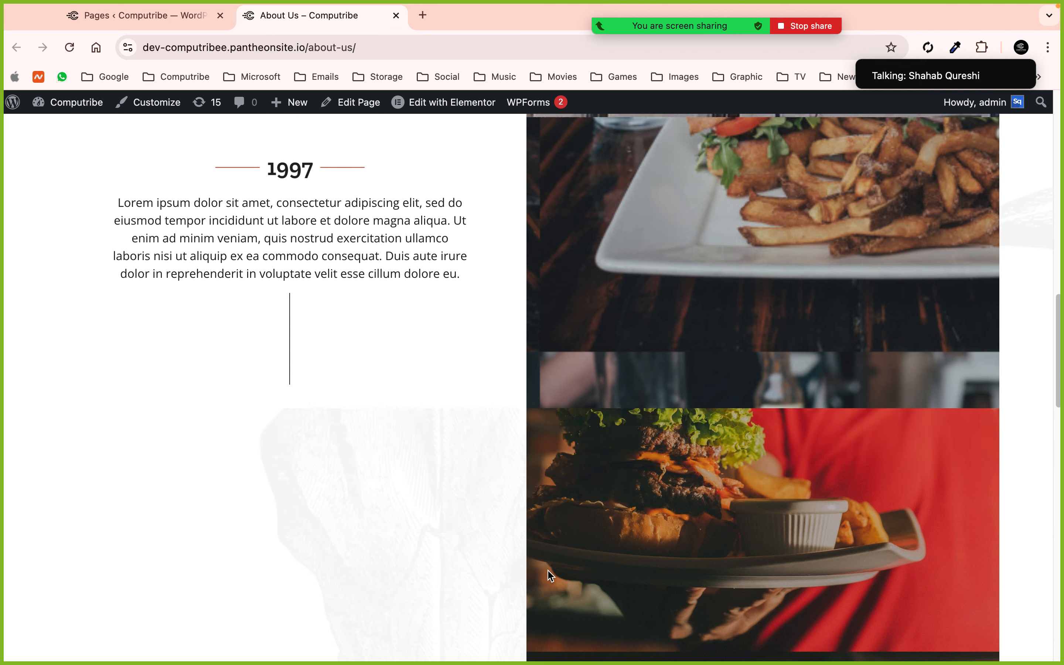
scroll(550, 575, down, 4)
scroll(550, 575, down, 5)
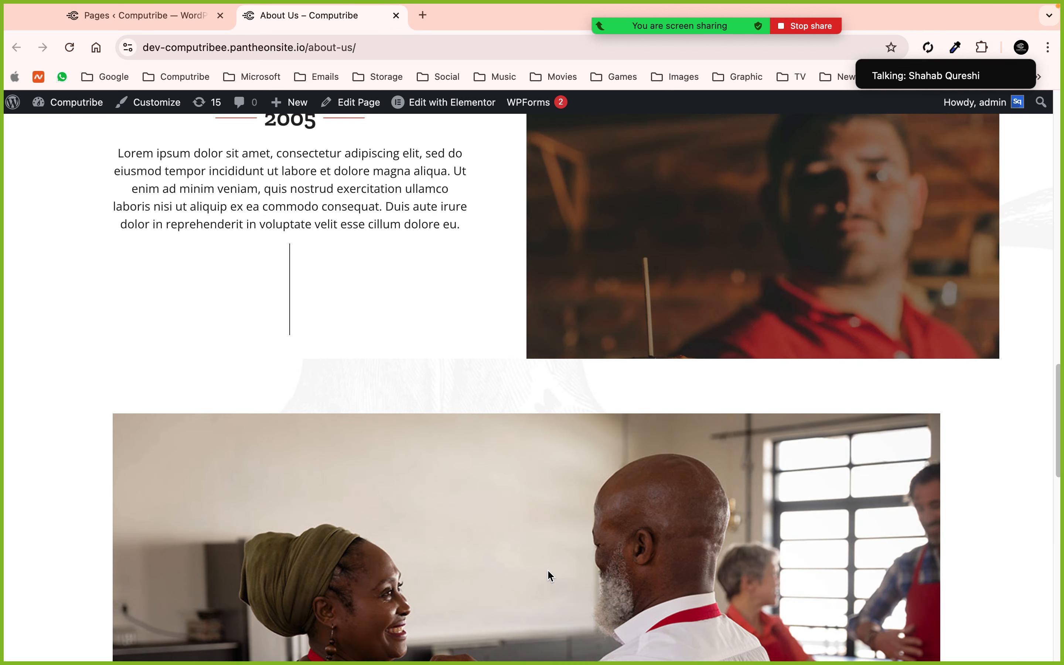
scroll(550, 574, down, 15)
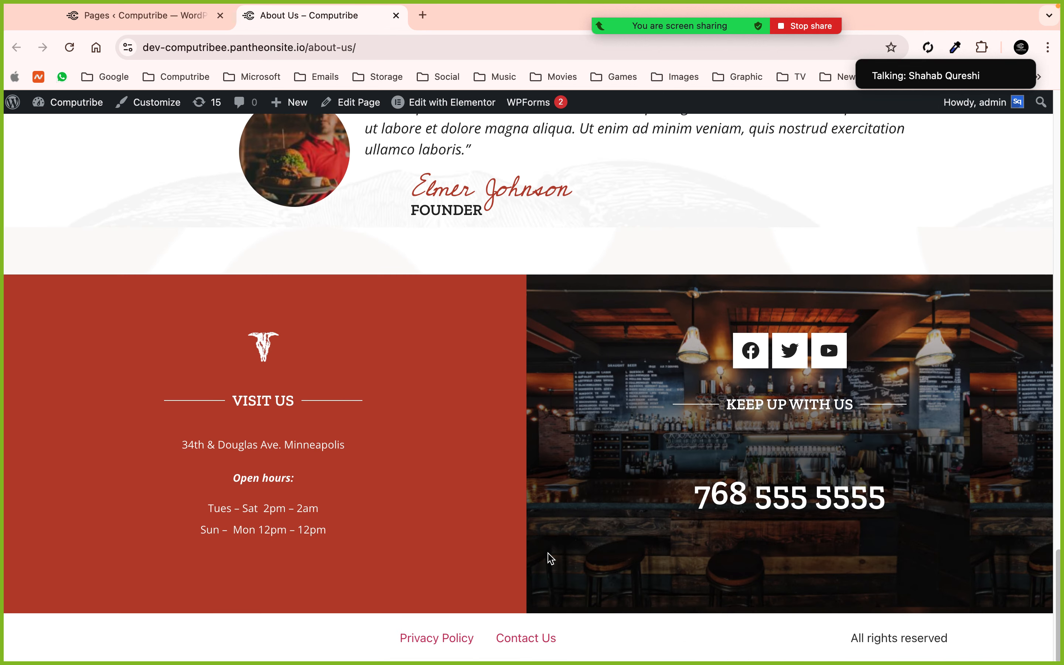
scroll(550, 558, up, 10)
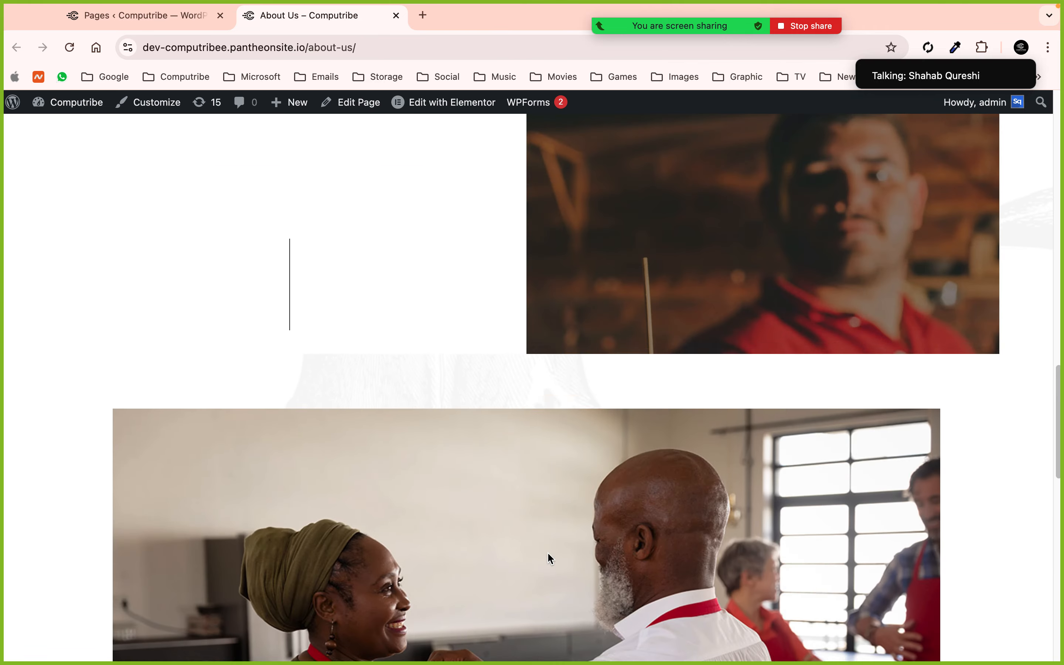
scroll(548, 555, up, 15)
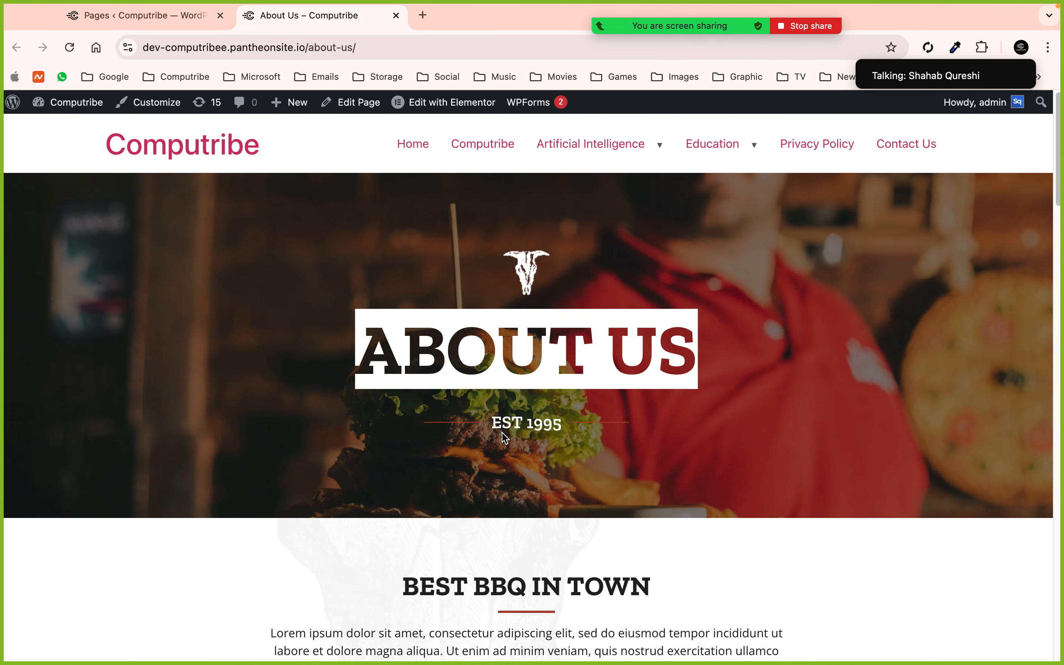
scroll(505, 438, down, 2)
scroll(505, 438, up, 2)
Open the WordPress Menus settings under Appearance and load Main Menu (Header) for editing
mouse_move(673, 31)
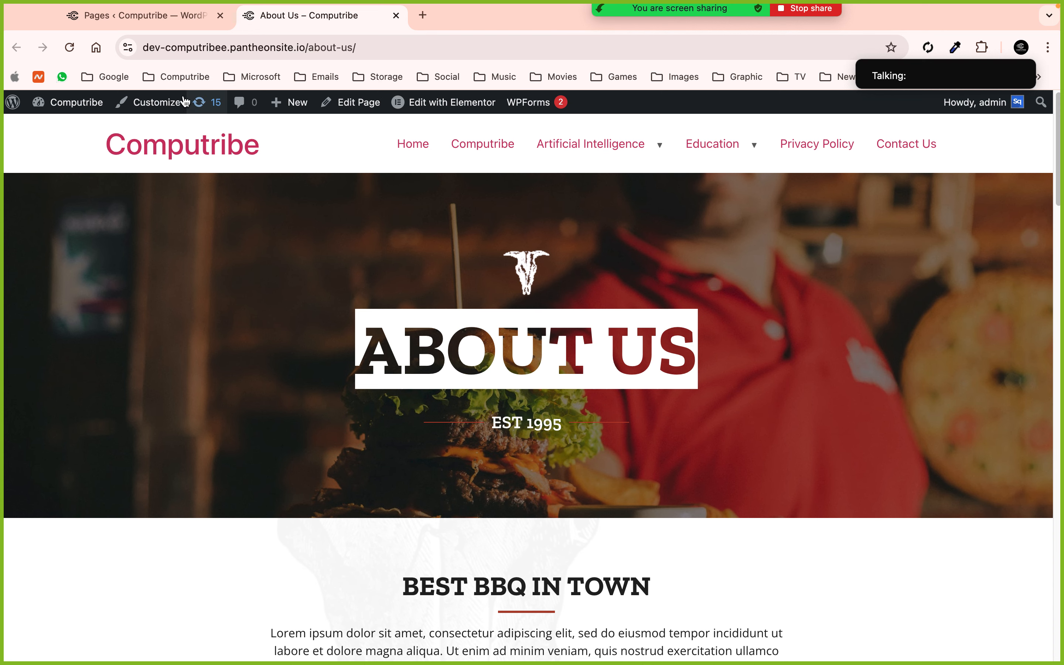
click(150, 18)
mouse_move(84, 411)
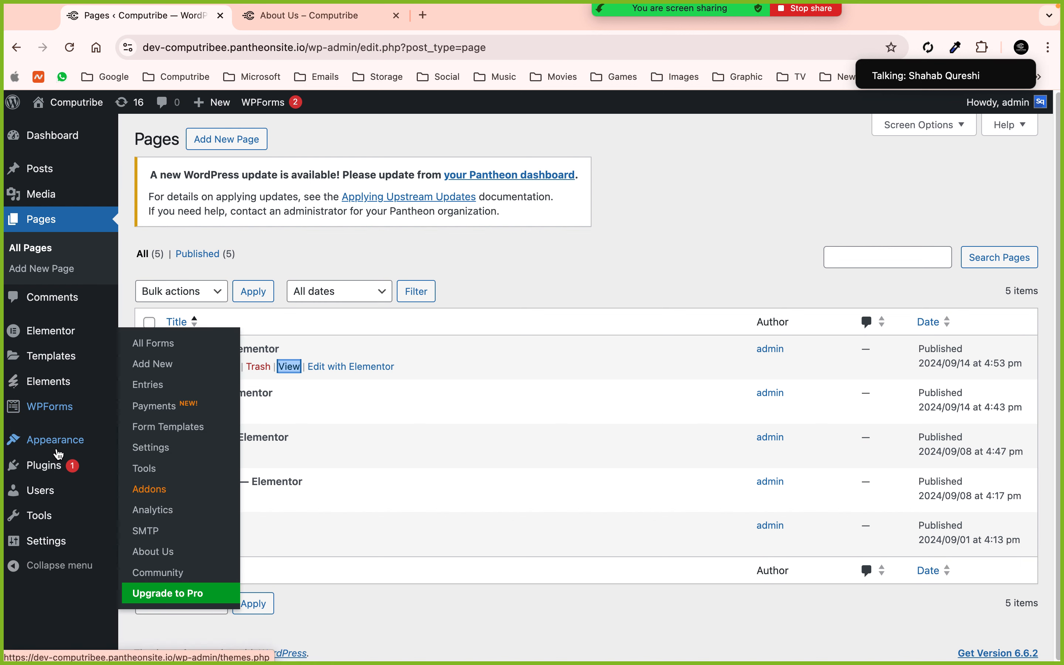
mouse_move(84, 445)
click(146, 505)
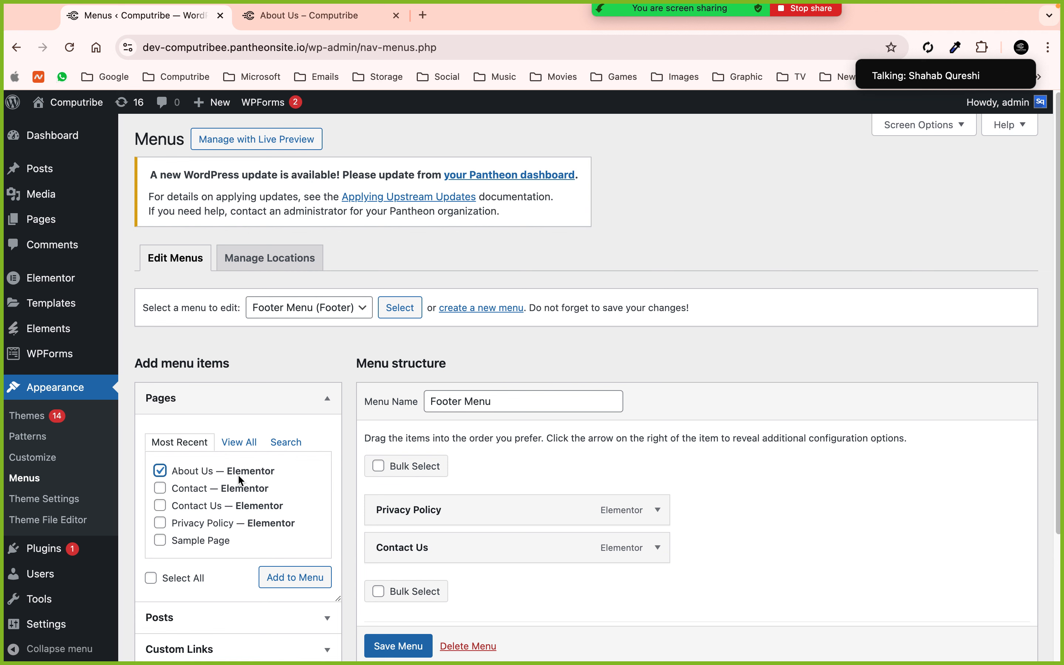
click(339, 313)
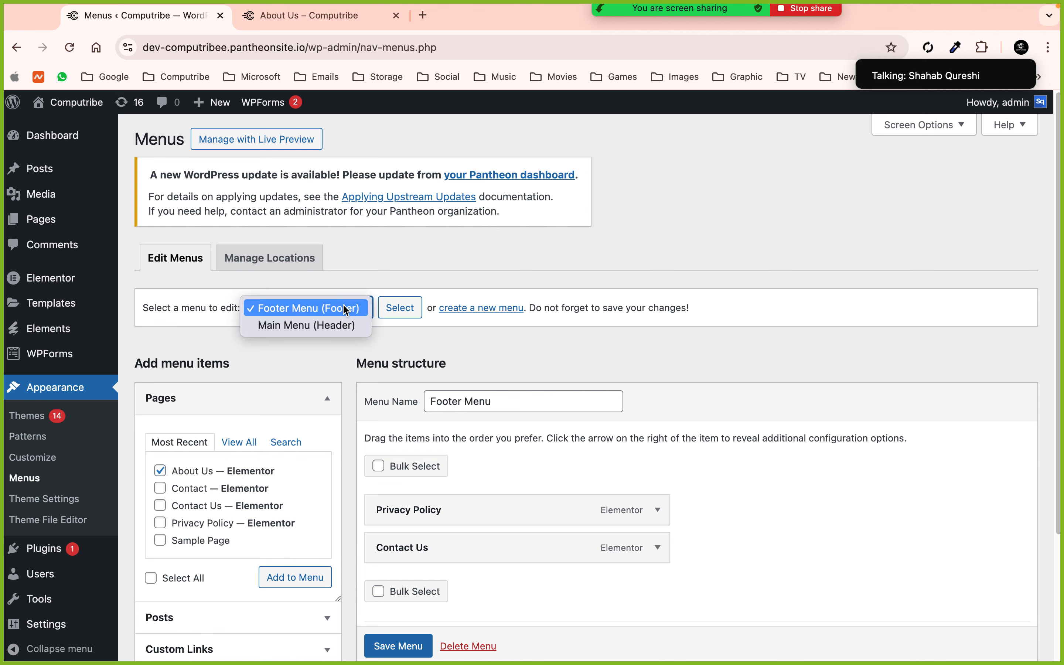
click(345, 327)
click(384, 314)
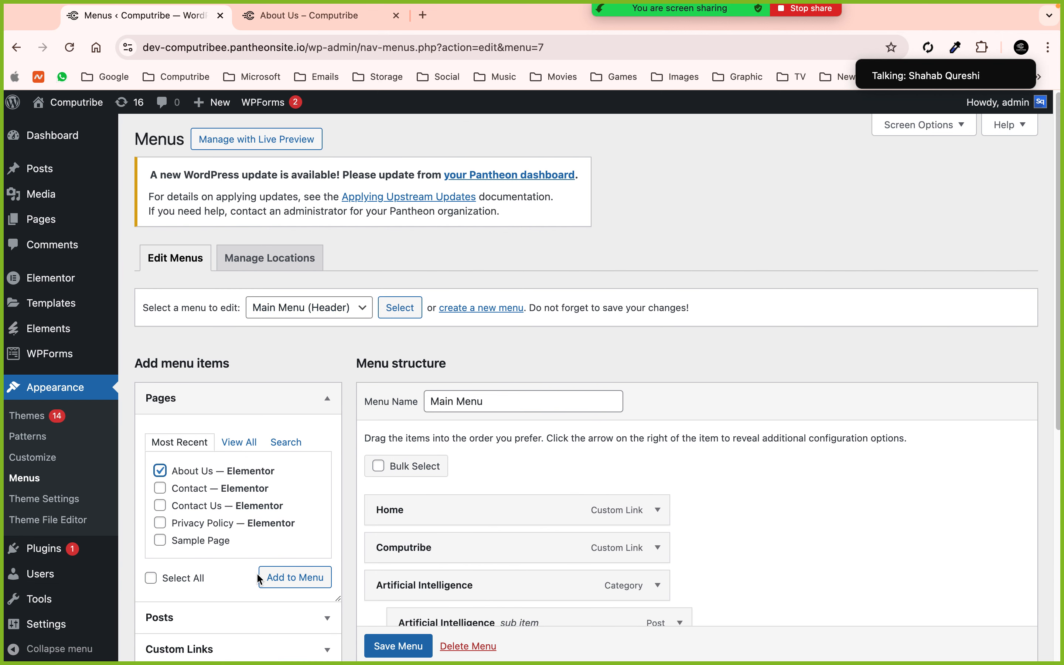
Add the About Us page to the end of the Main Menu and save the menu
click(271, 578)
scroll(627, 340, down, 8)
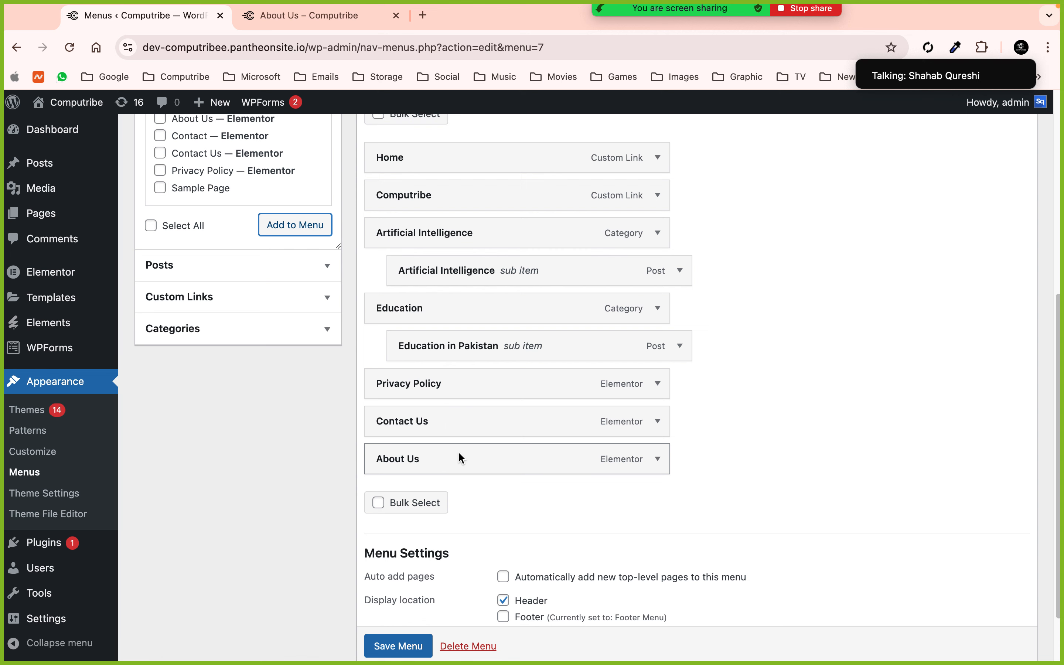
scroll(407, 640, down, 1)
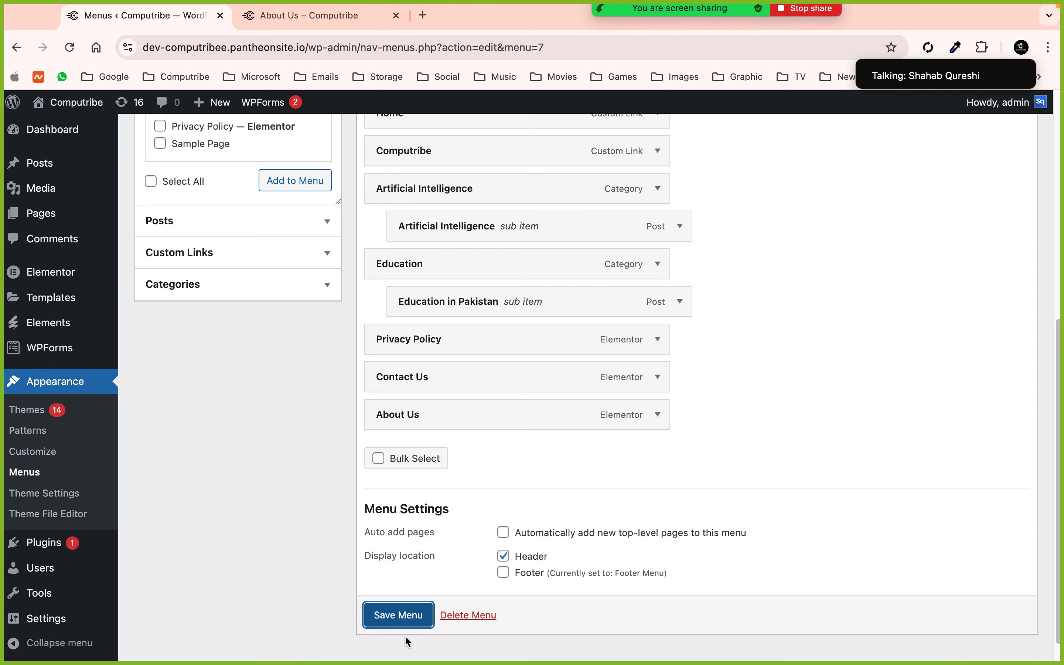
click(398, 616)
Test the new About Us header link from the live site's home page, scroll through the page and return to the Menus settings
click(264, 18)
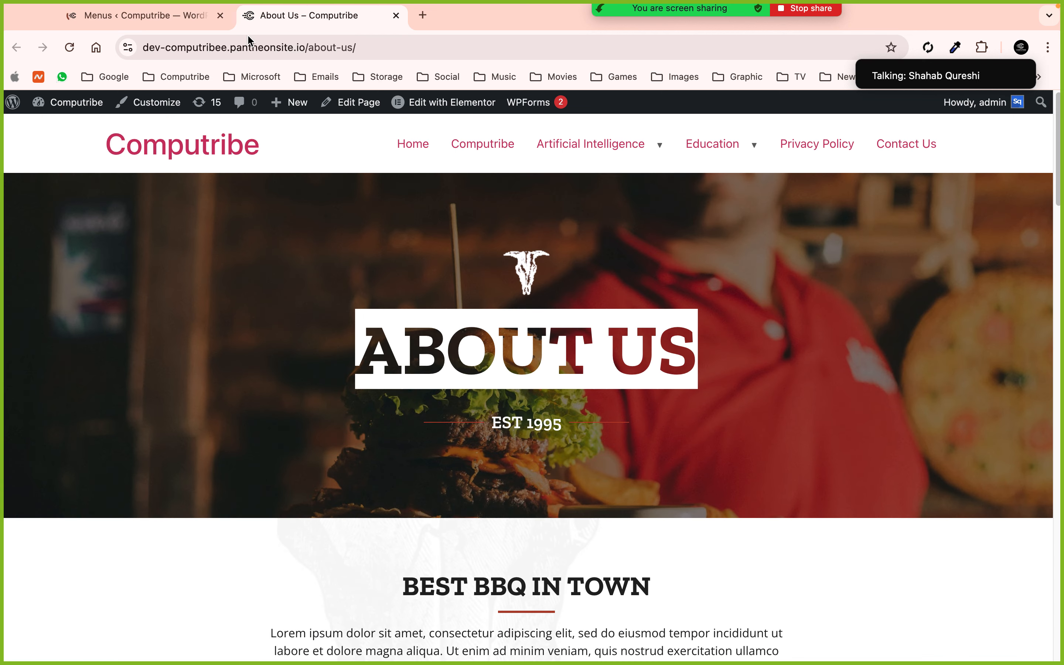
click(100, 49)
click(18, 50)
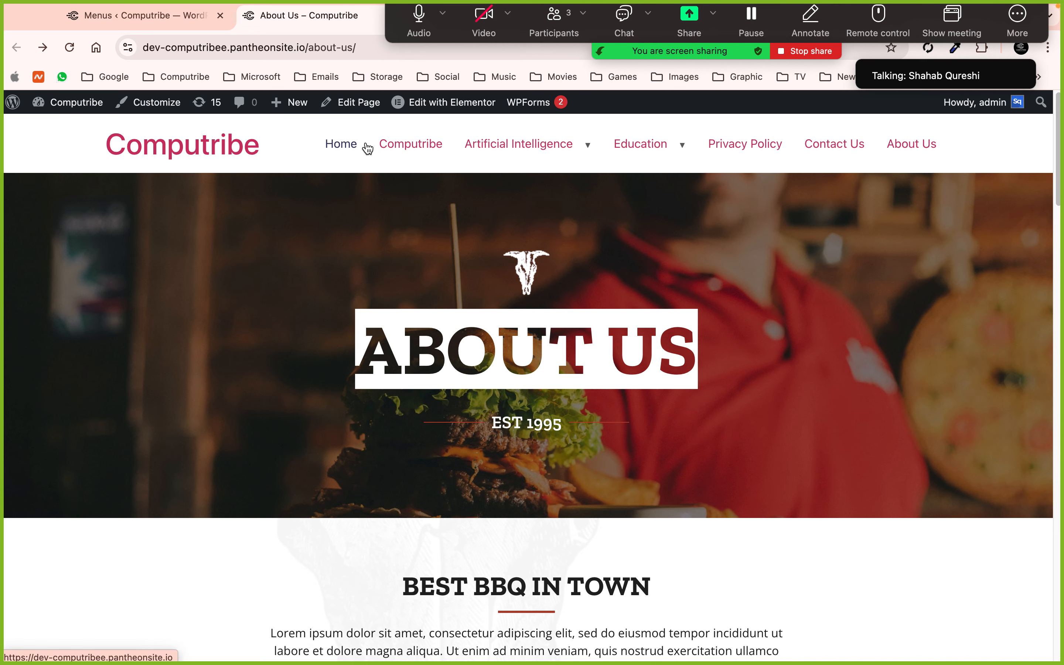
click(352, 153)
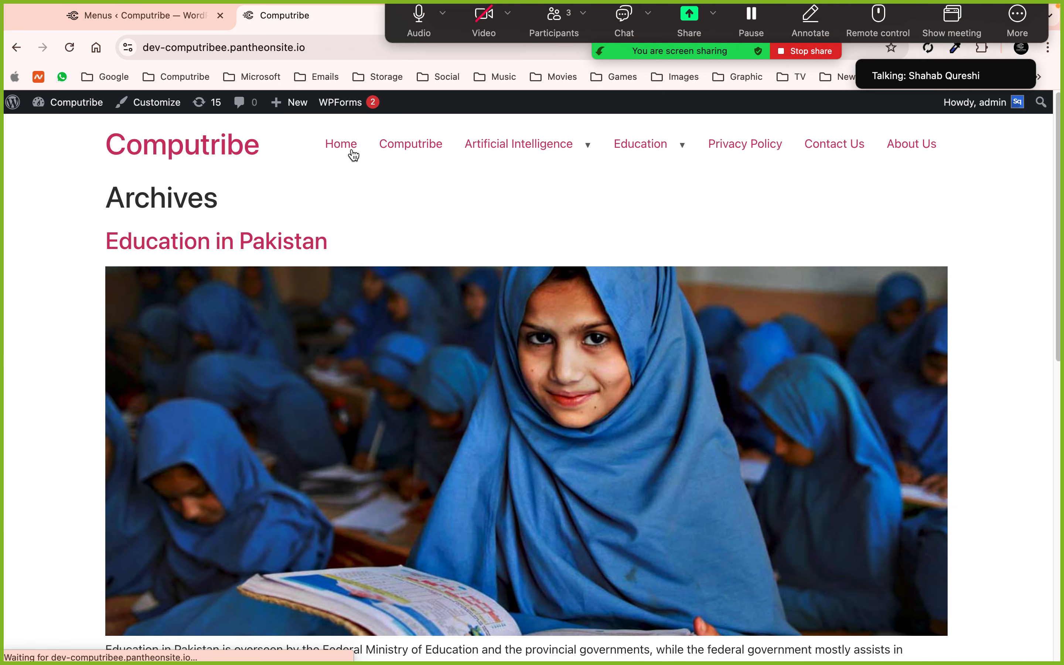
click(927, 141)
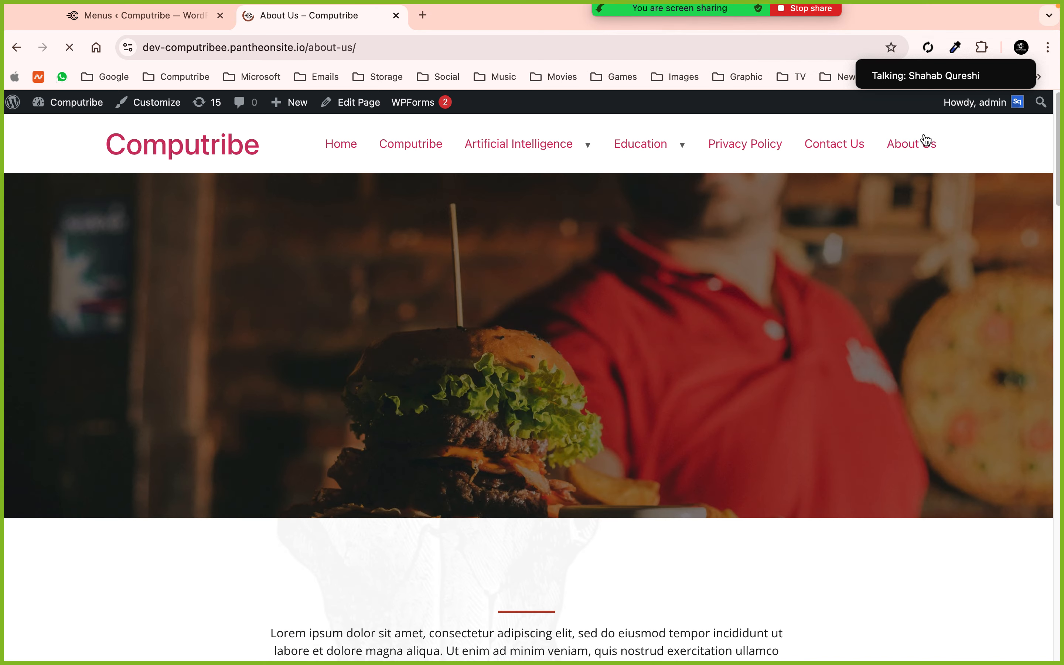
scroll(741, 423, down, 10)
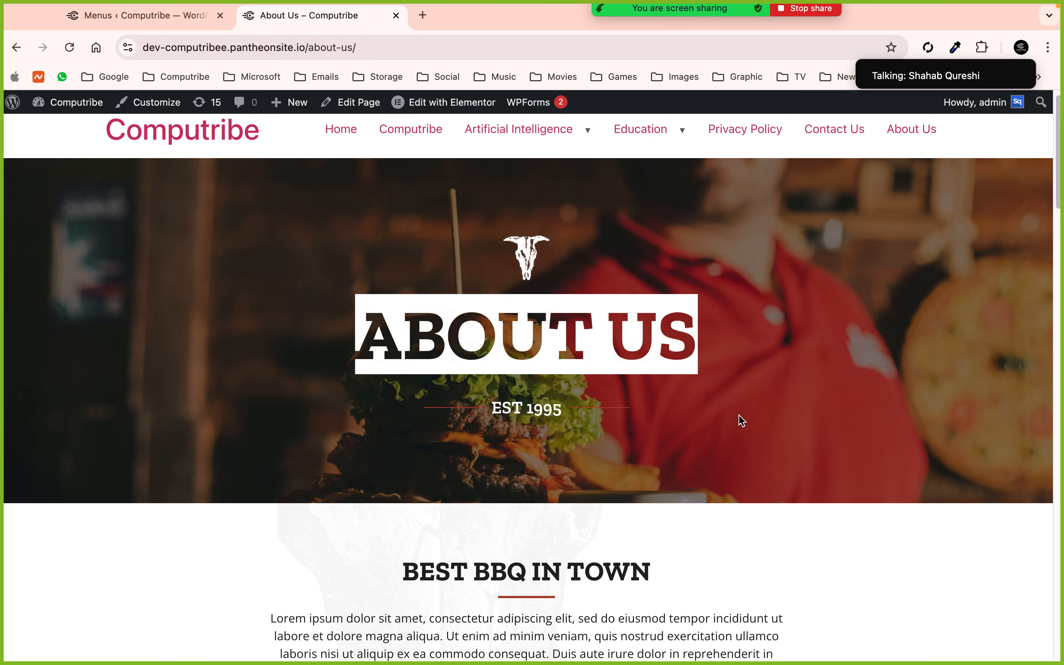
scroll(742, 421, down, 15)
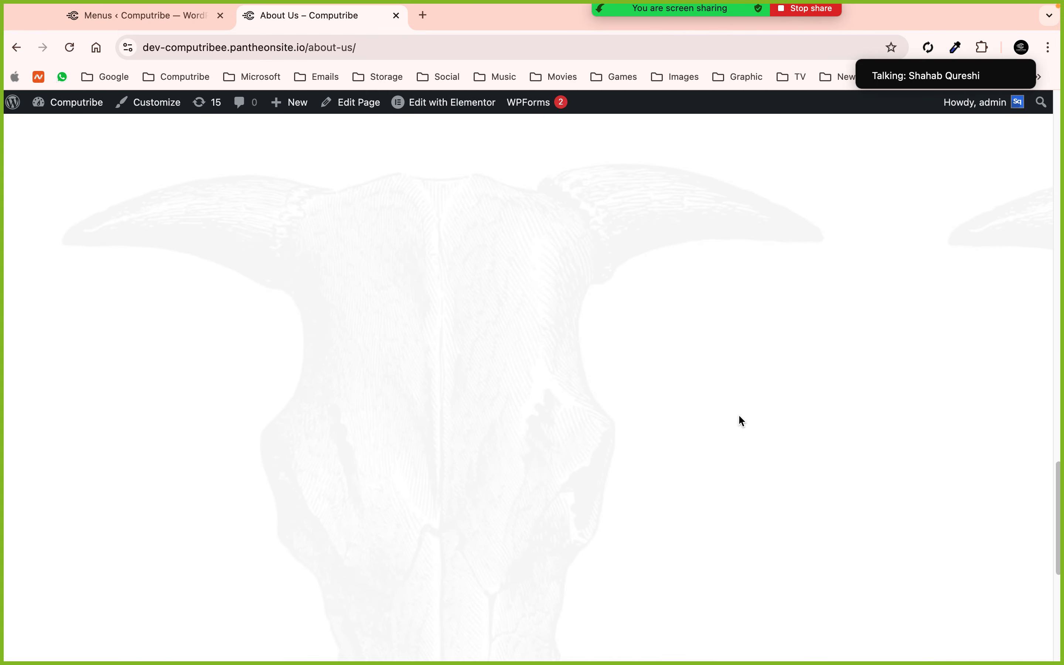
scroll(739, 417, up, 15)
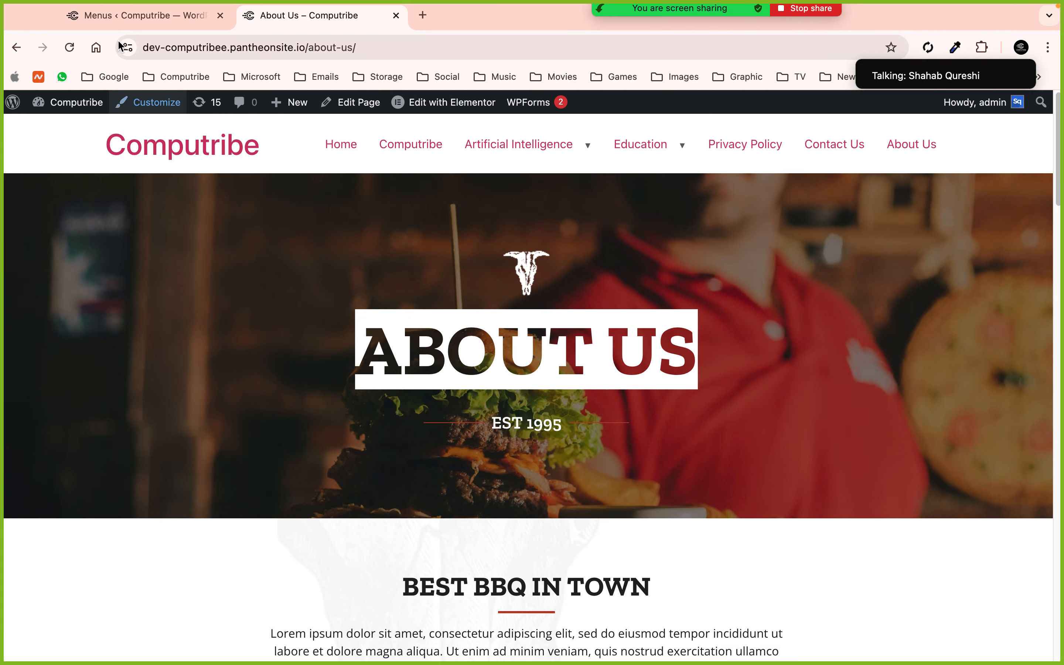
click(115, 7)
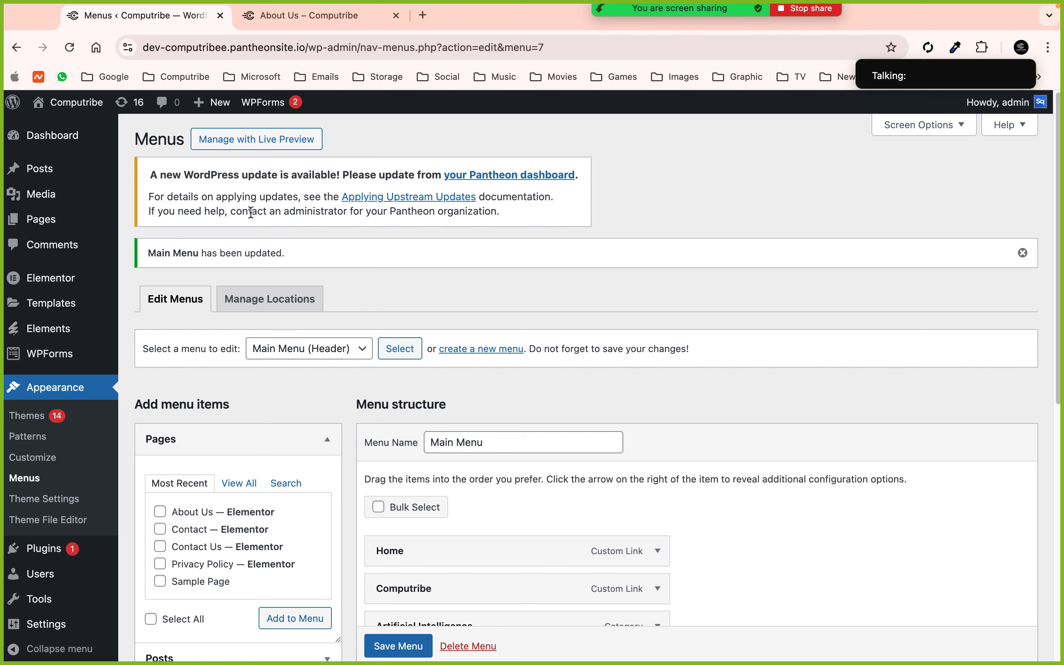
Read the Zoom meeting chat messages, close the chat window and switch to the desktop
mouse_move(492, 18)
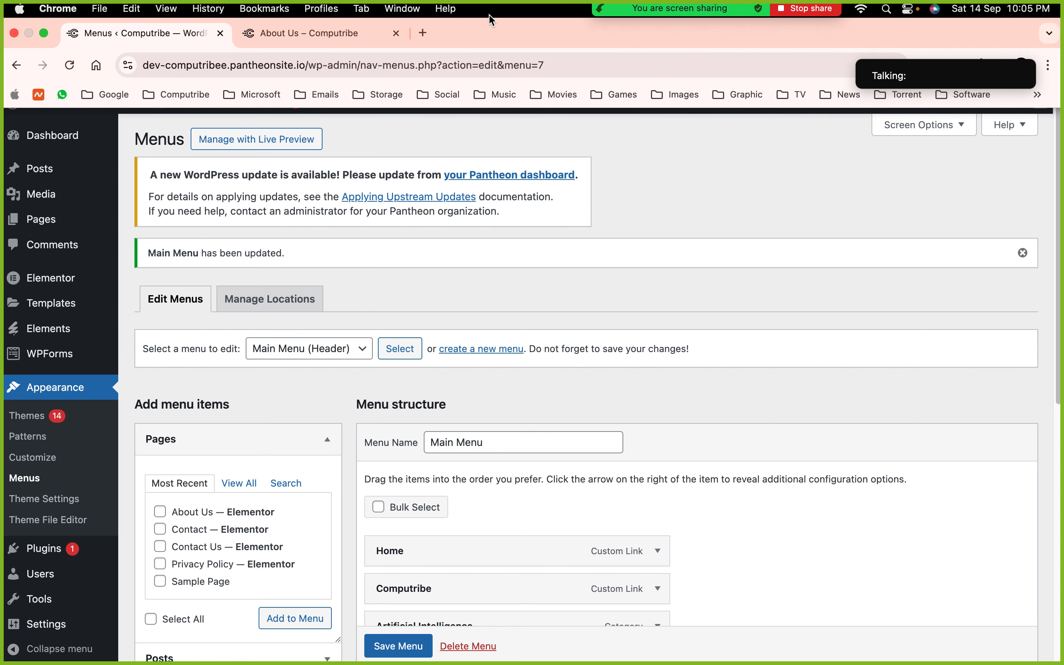
mouse_move(656, 6)
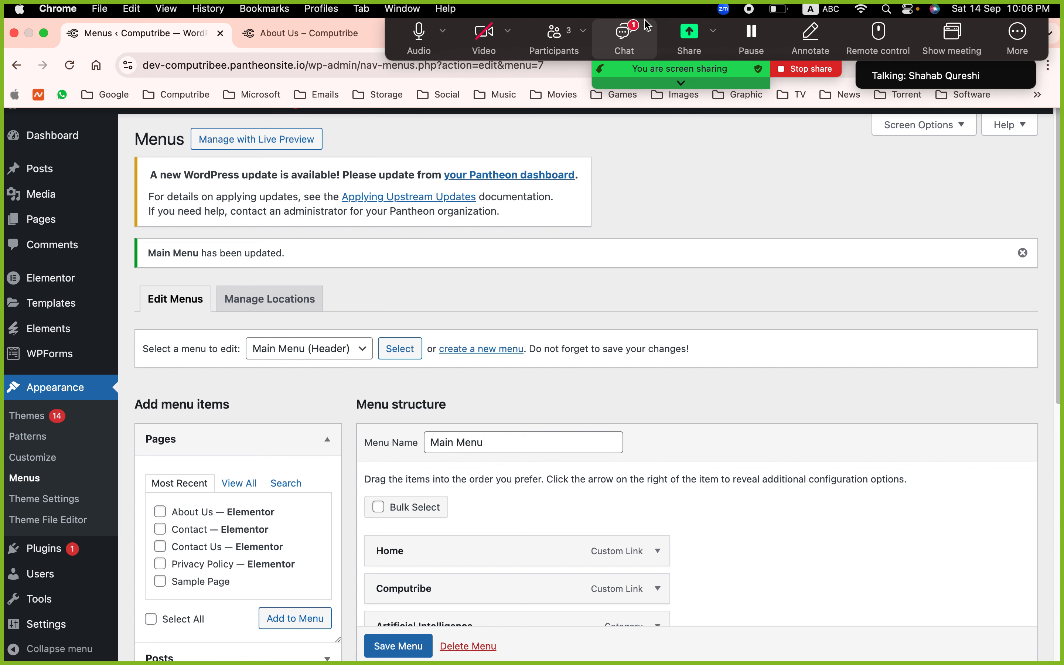
click(627, 44)
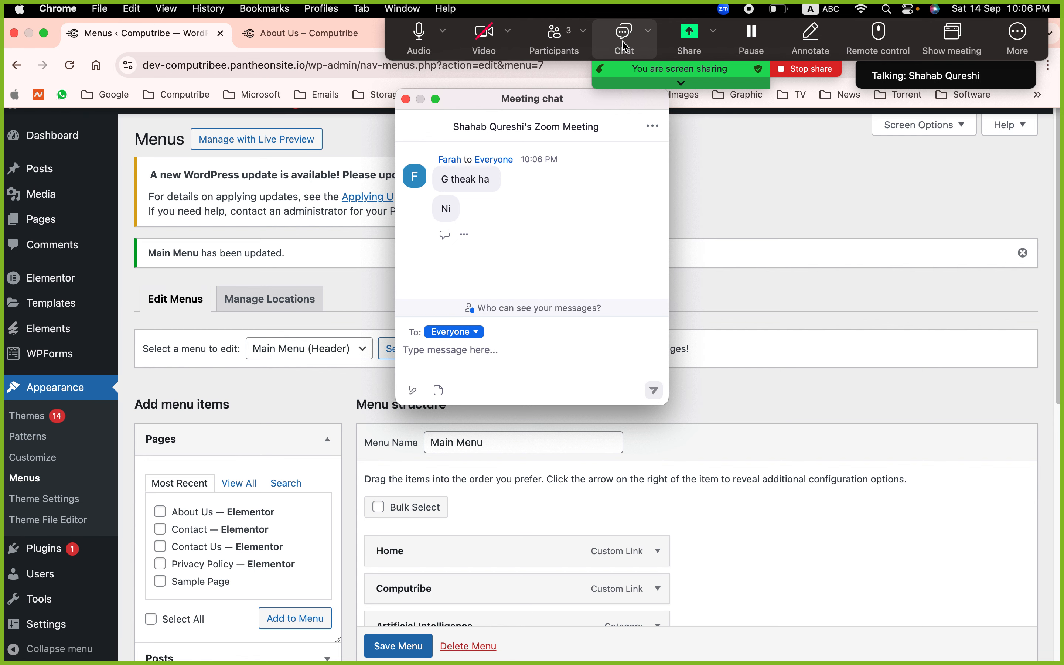
click(407, 101)
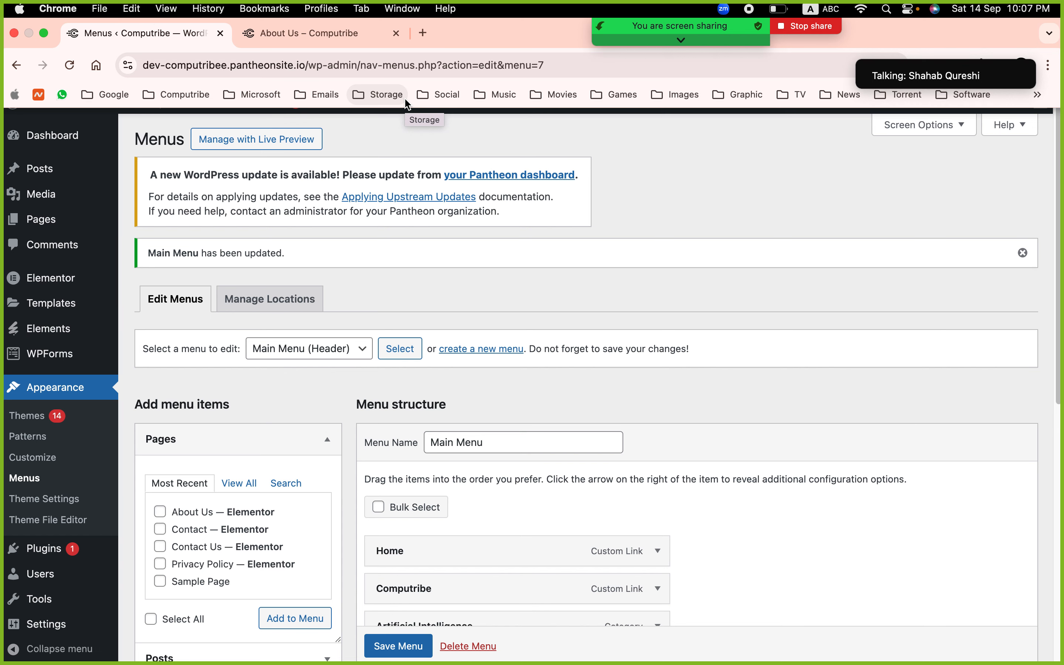
key(ctrl+Left)
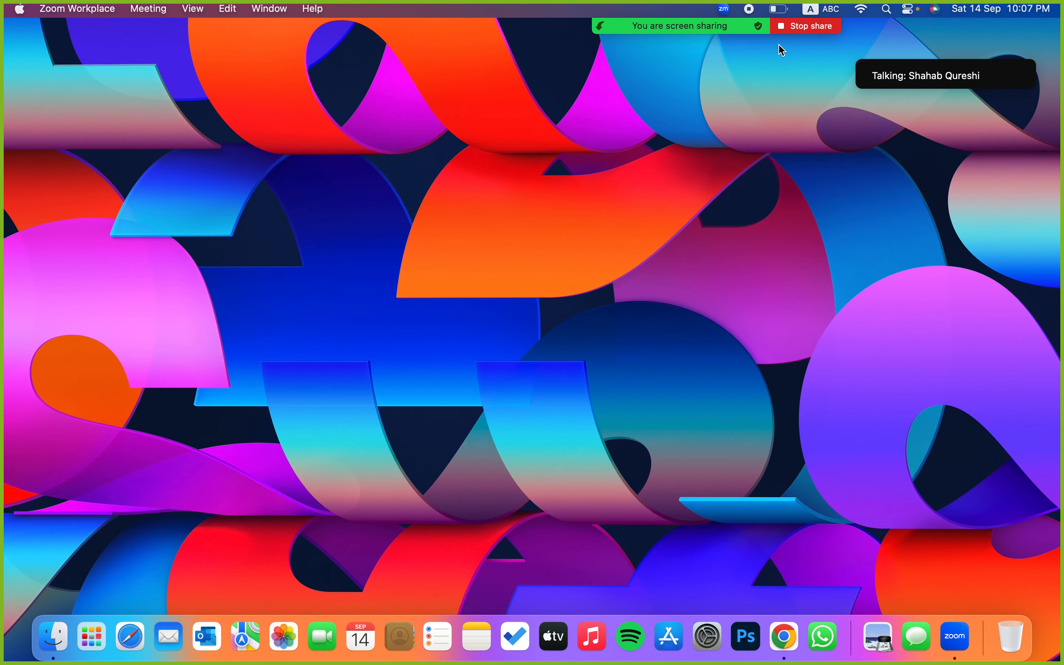